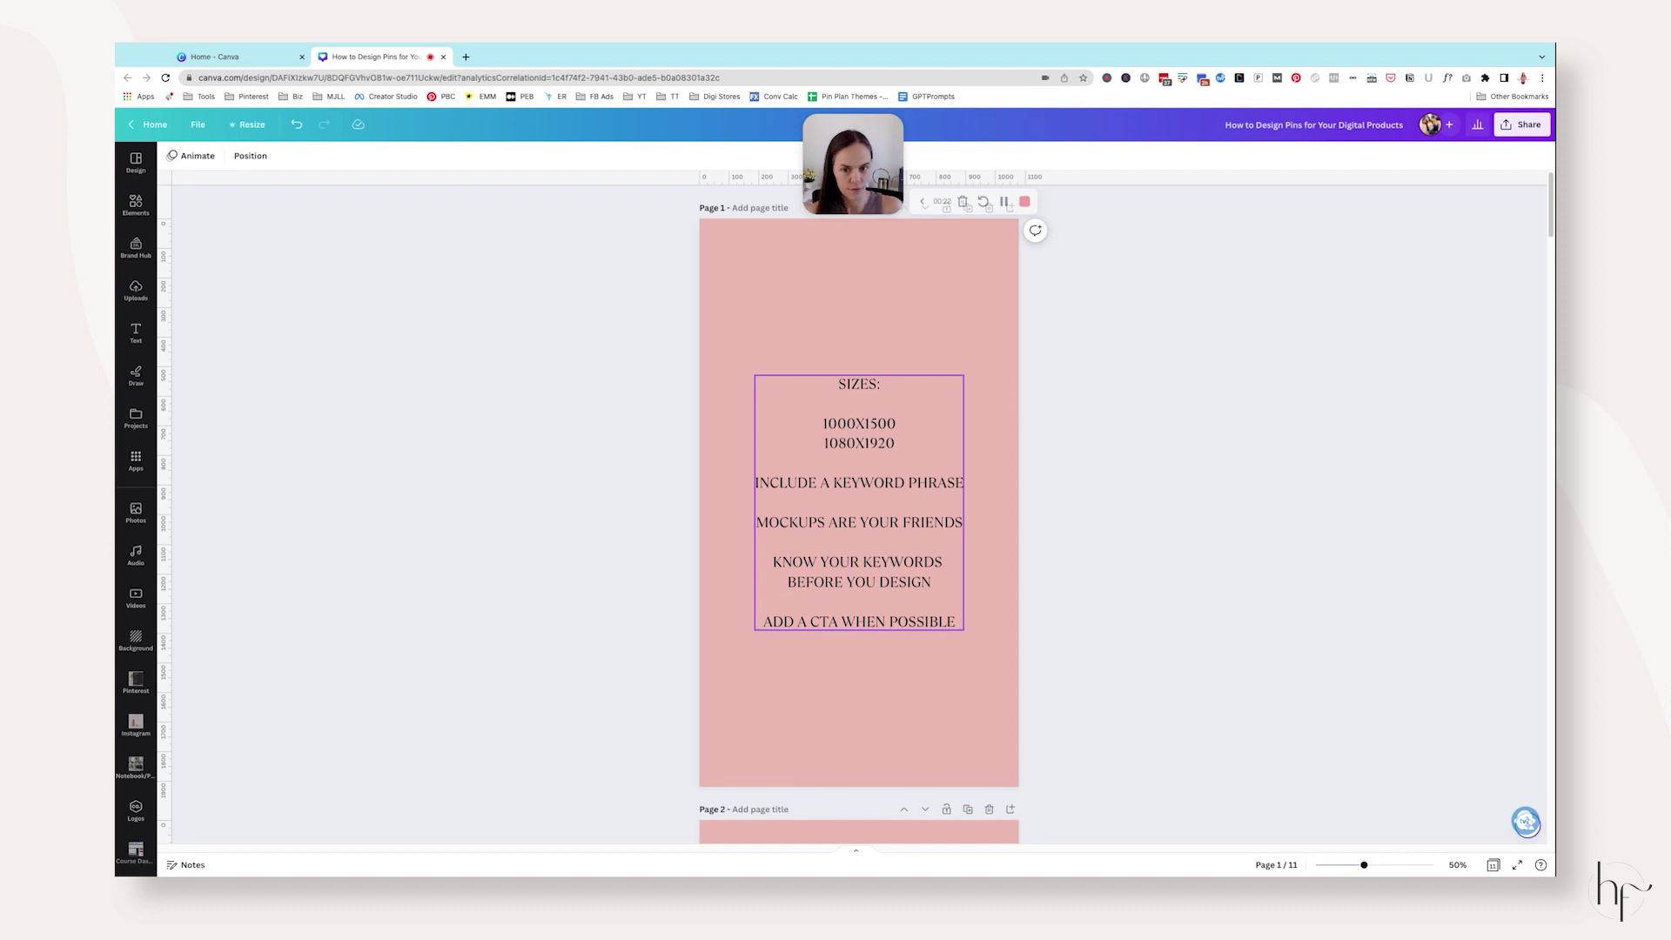
# Deselect the tips text and scroll down to the pink PIN TITLE TEXT template on page 2.
pyautogui.click(1007, 429)
pyautogui.scroll(-1, 1003, 413)
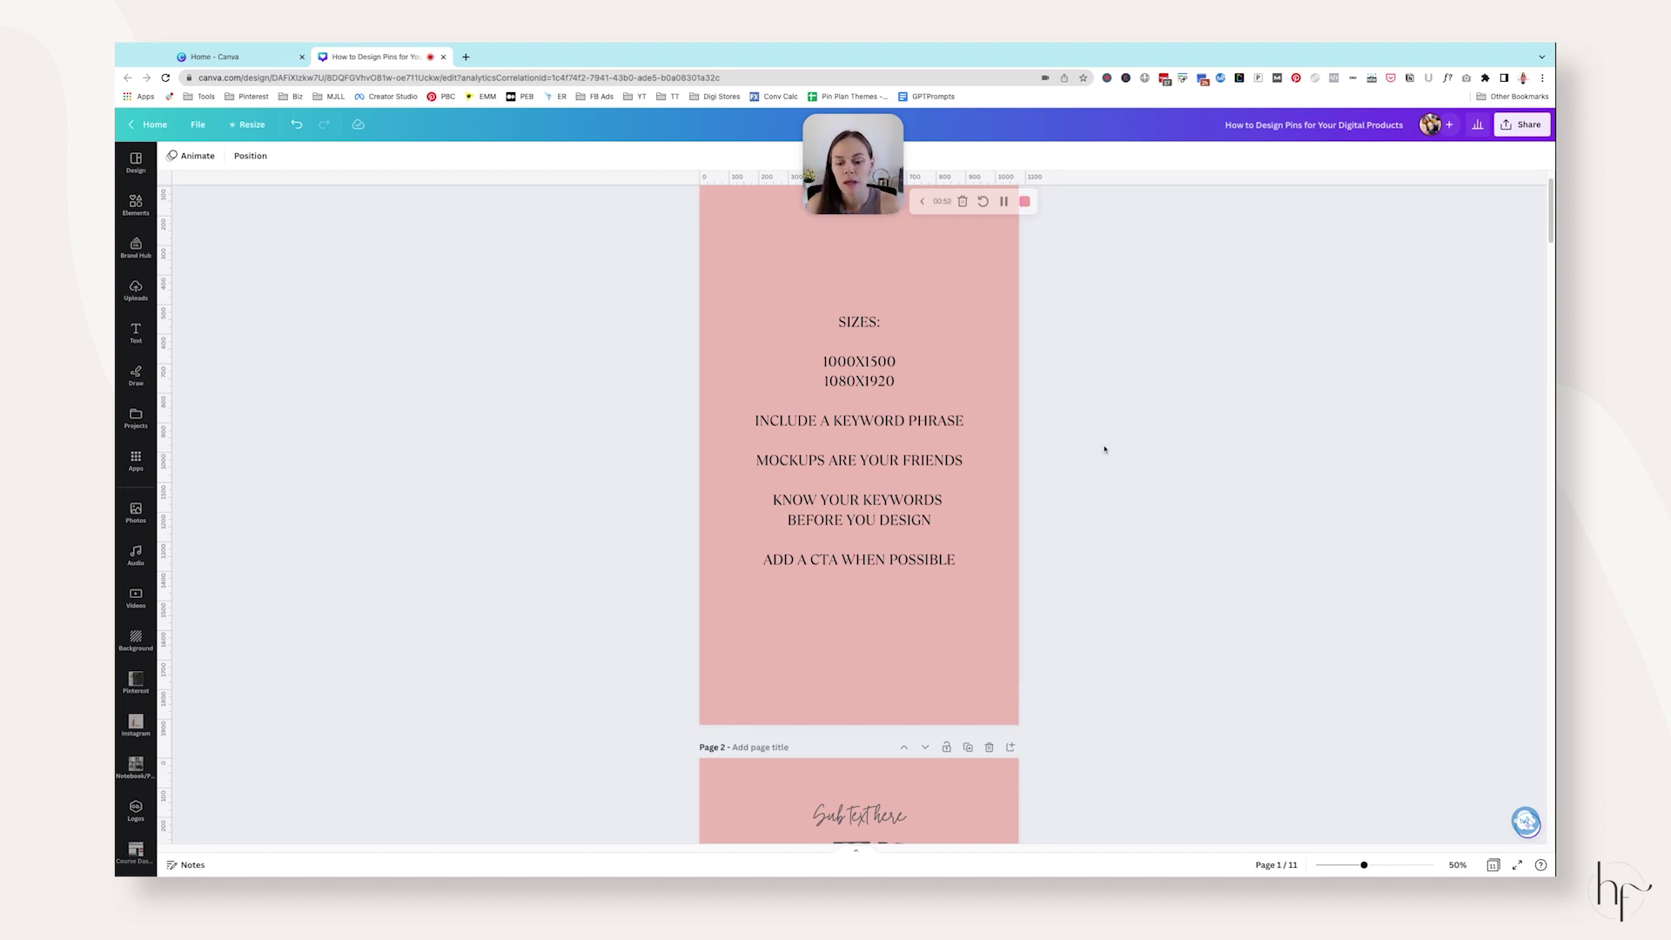
pyautogui.scroll(-1, 1104, 451)
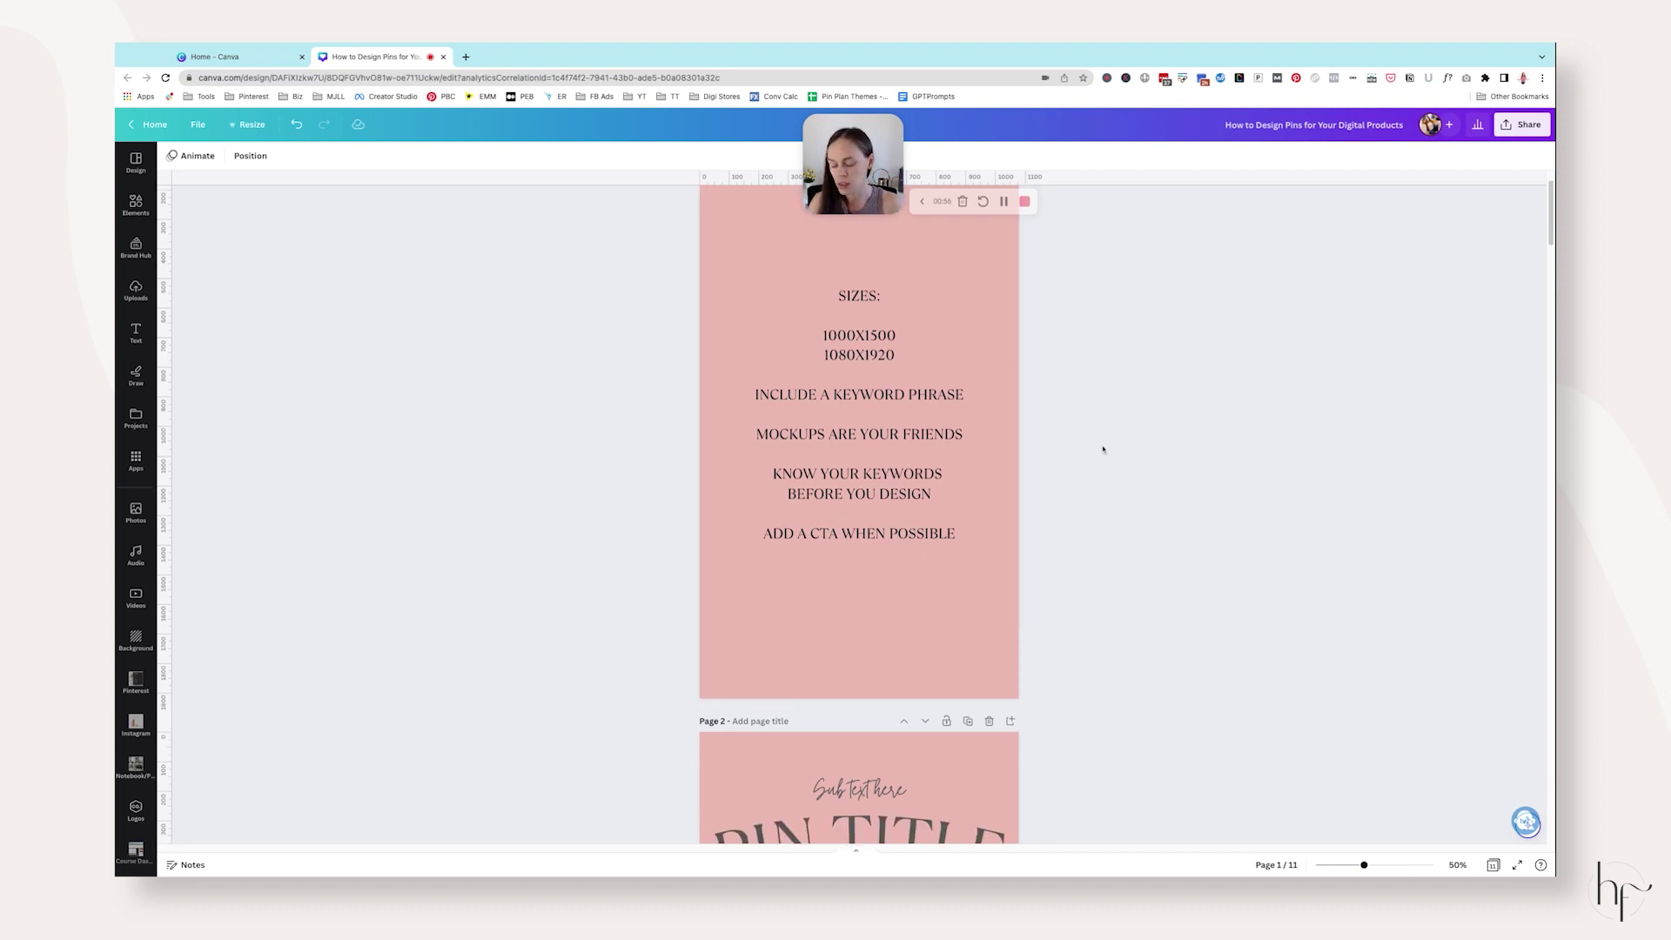
pyautogui.scroll(-5, 859, 513)
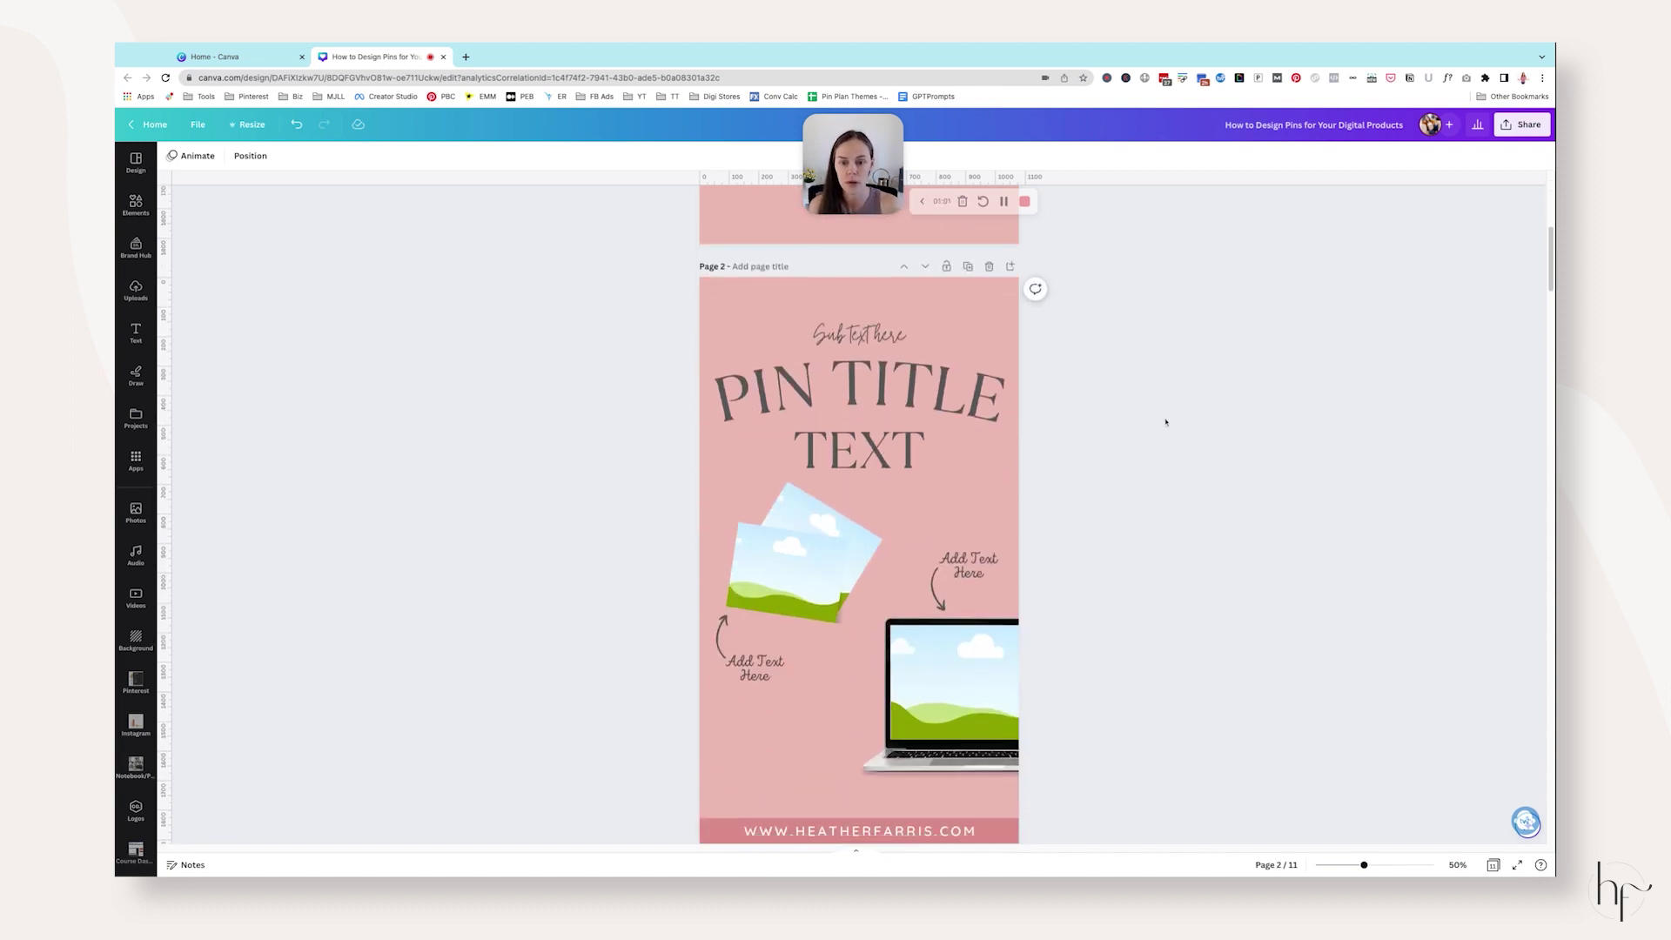
pyautogui.scroll(-1, 1165, 424)
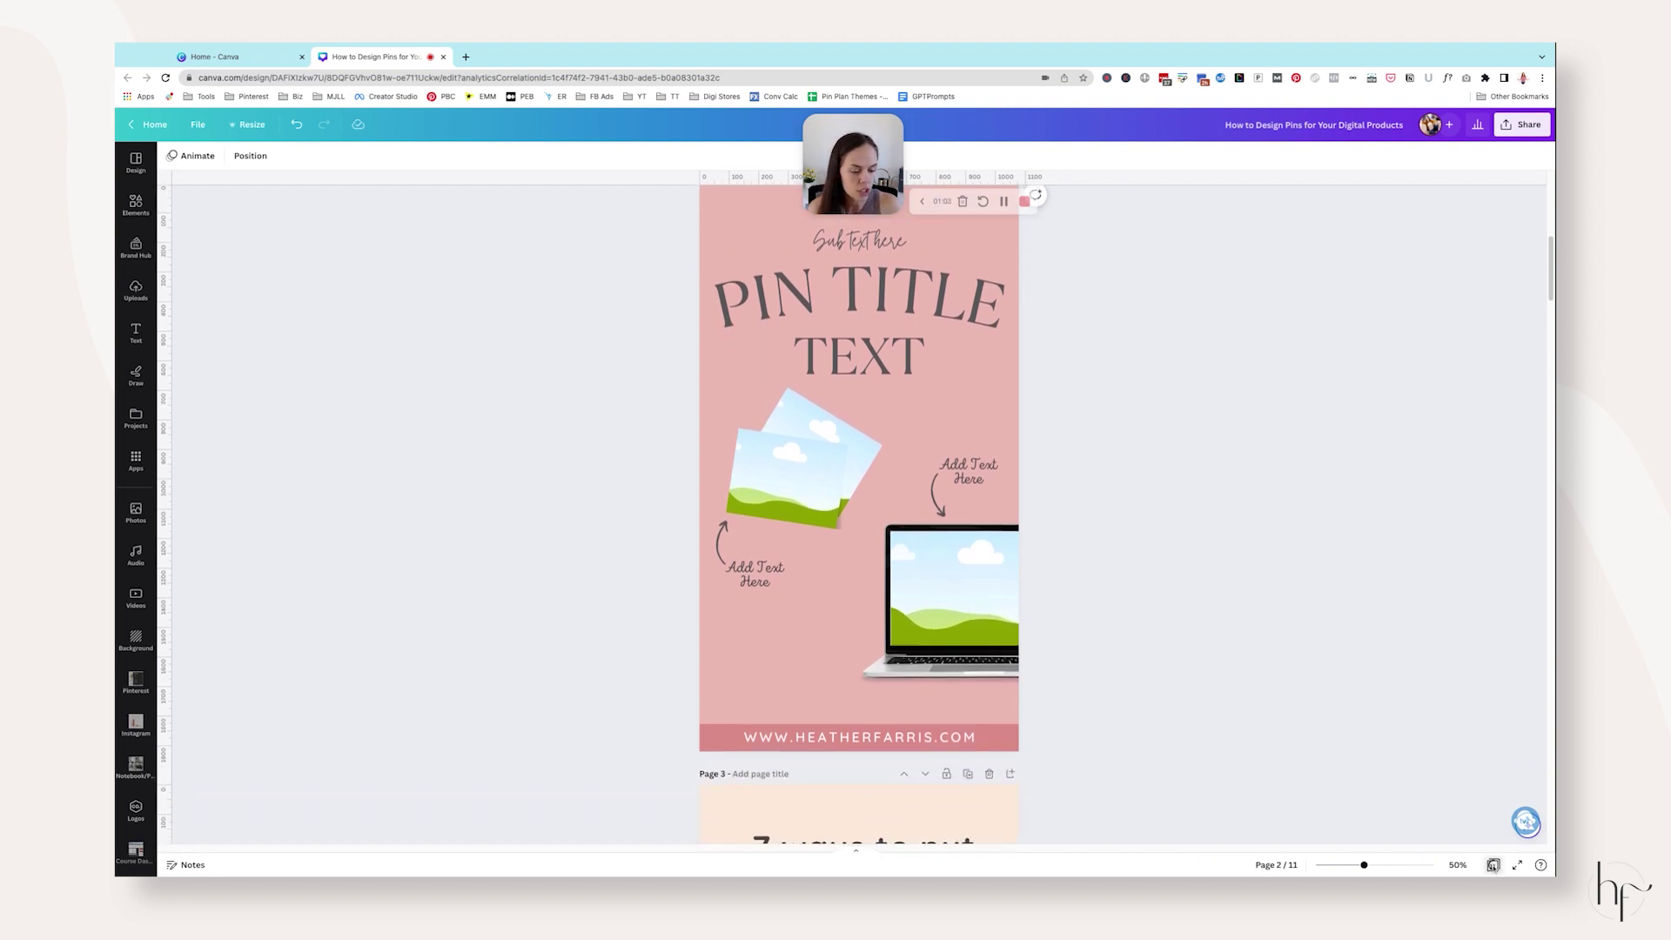
# Jump back to page 2 from the page grid and show the uploaded images library.
pyautogui.click(1494, 864)
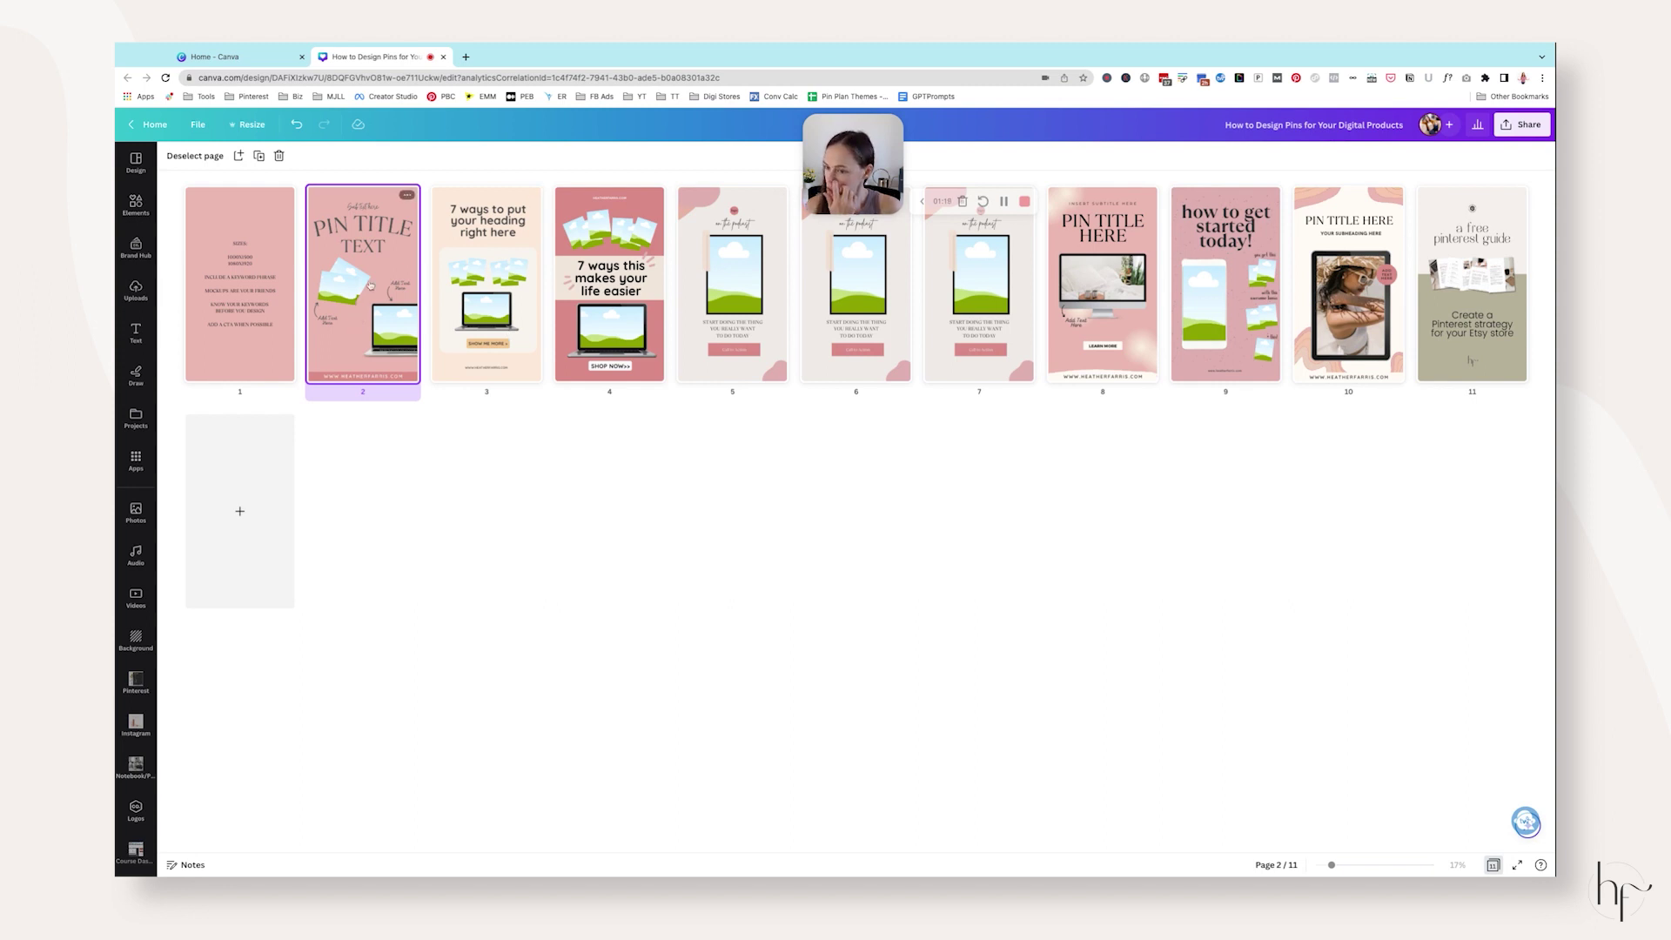
pyautogui.doubleClick(358, 320)
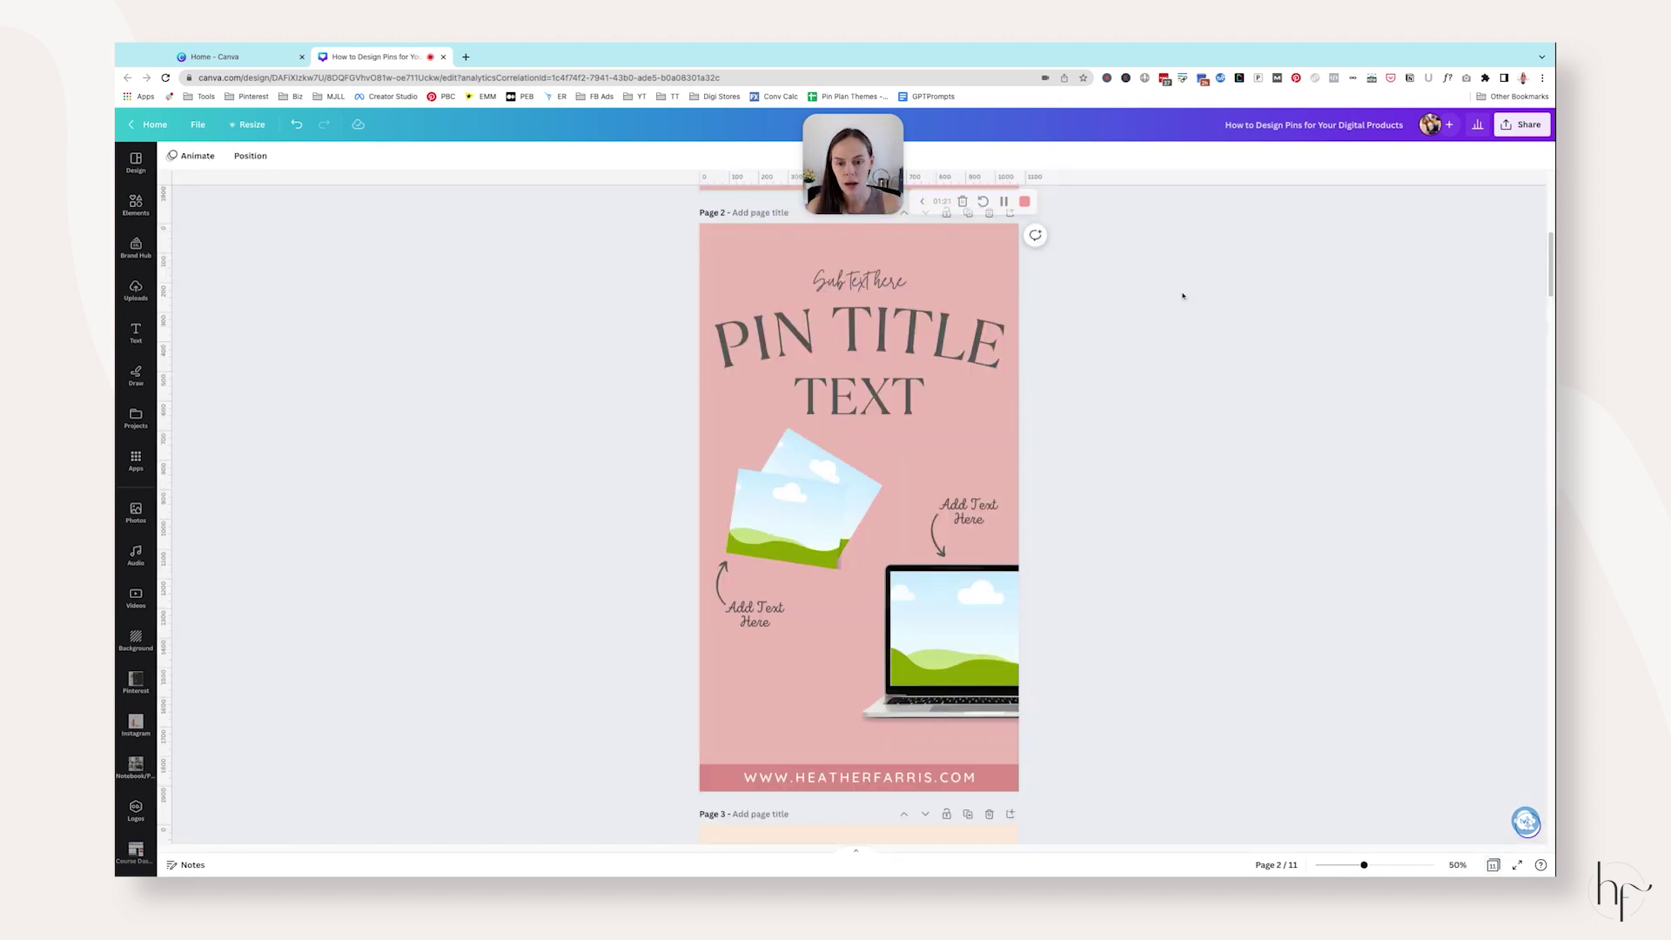
pyautogui.scroll(-1, 1119, 436)
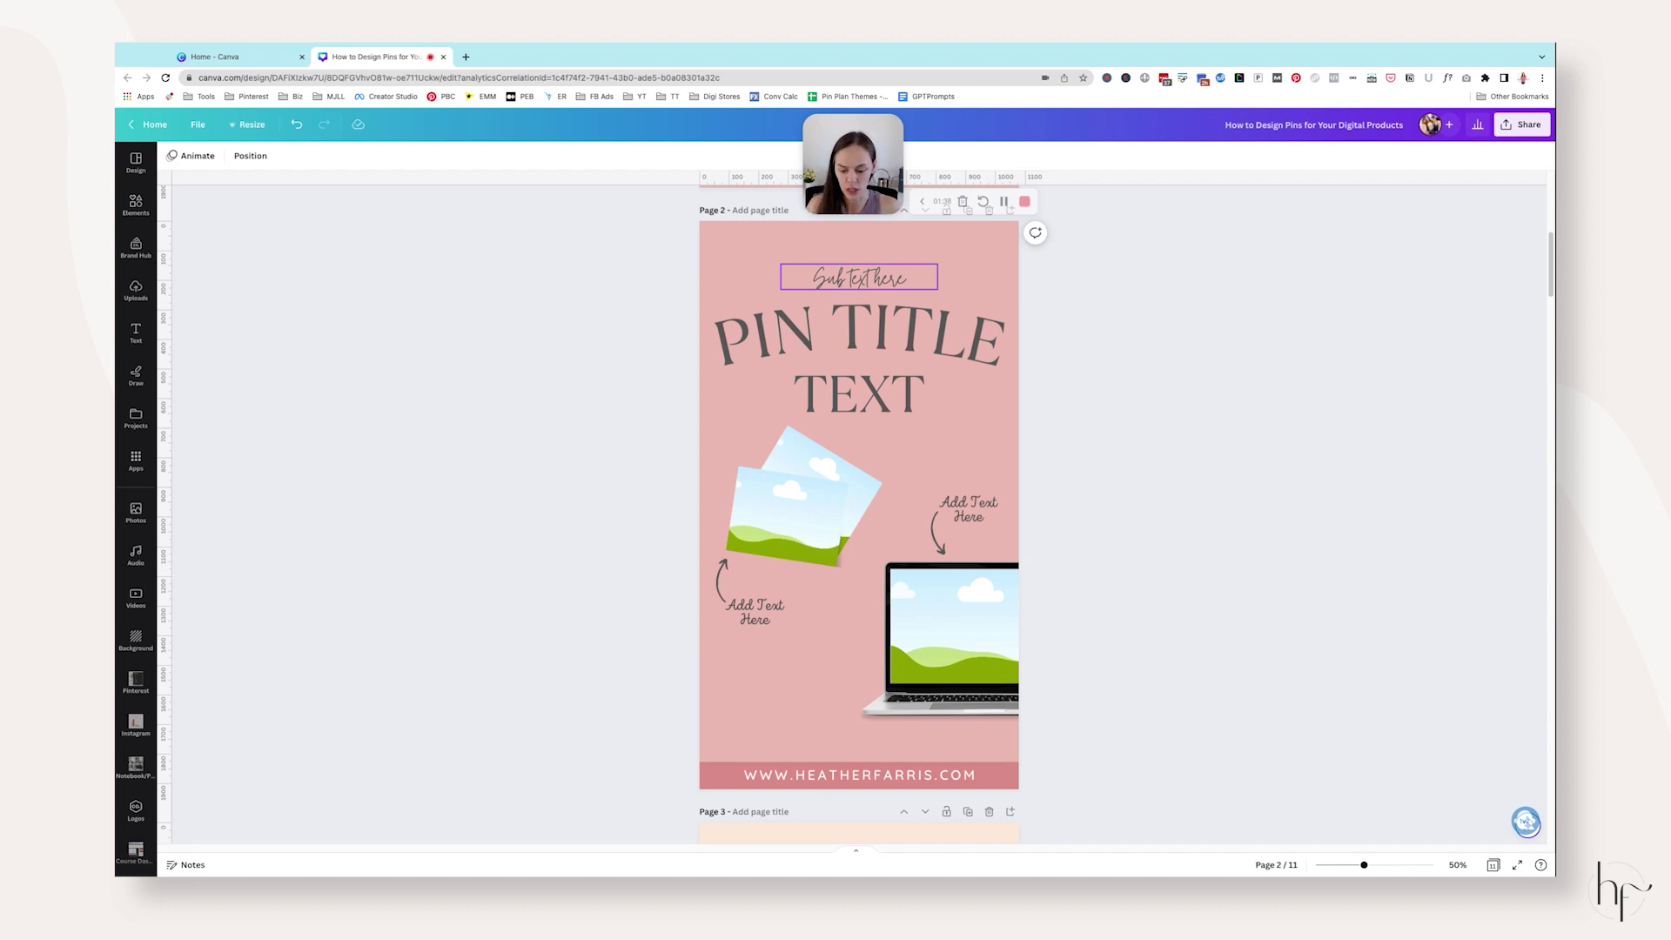
pyautogui.scroll(-1, 859, 505)
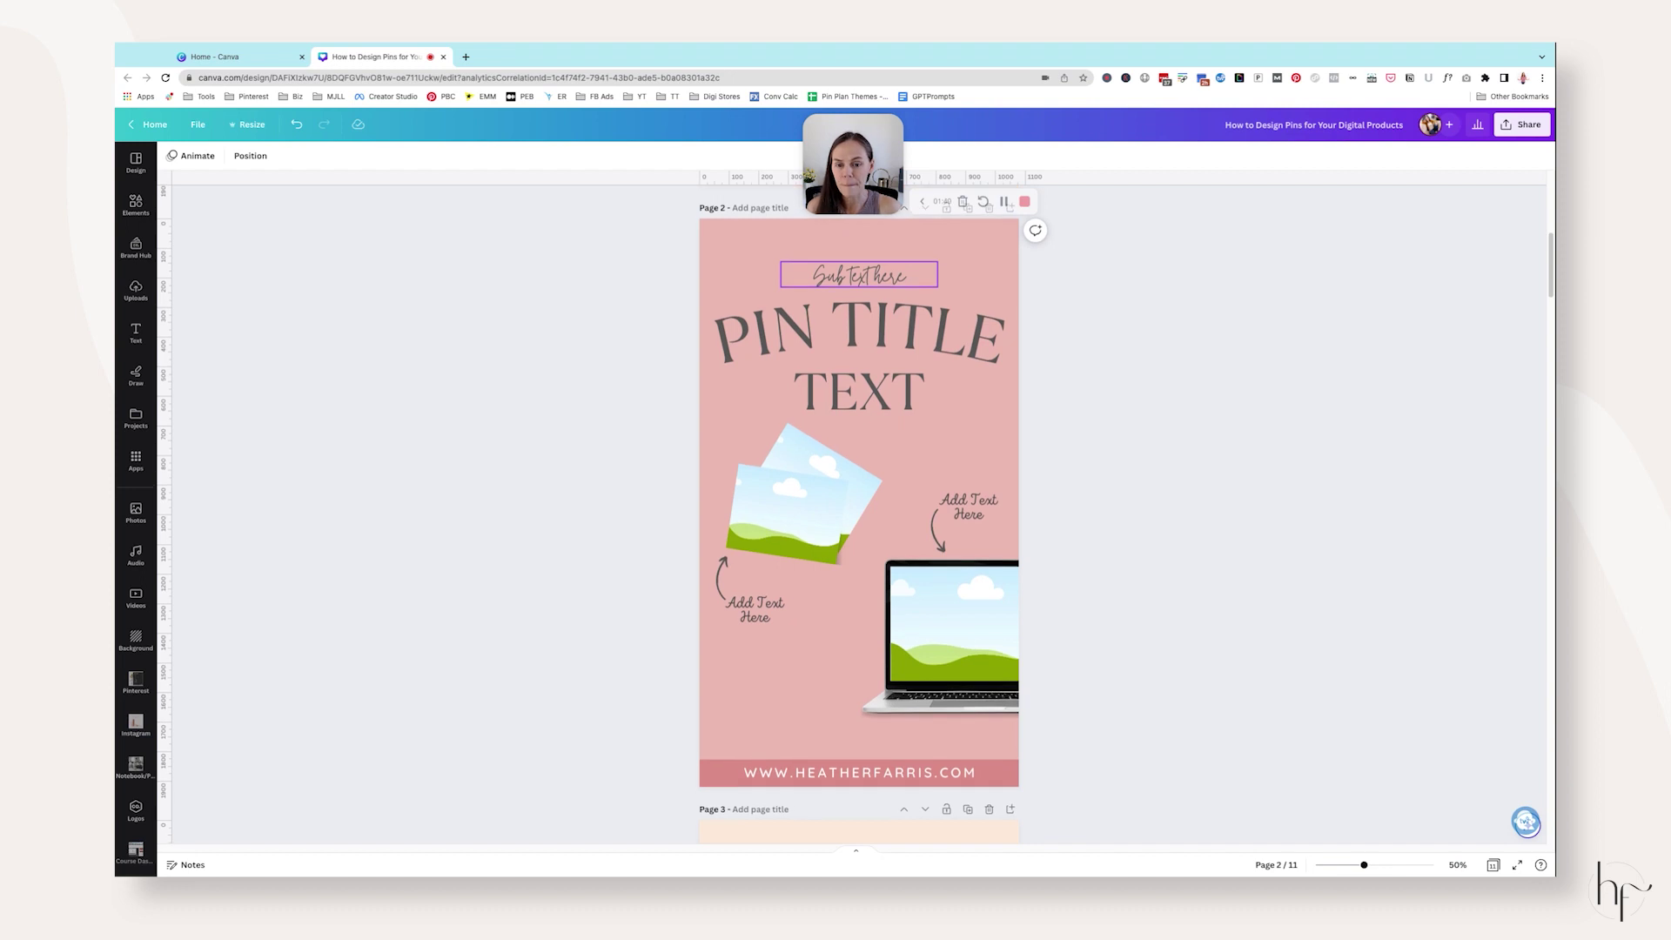
pyautogui.click(136, 290)
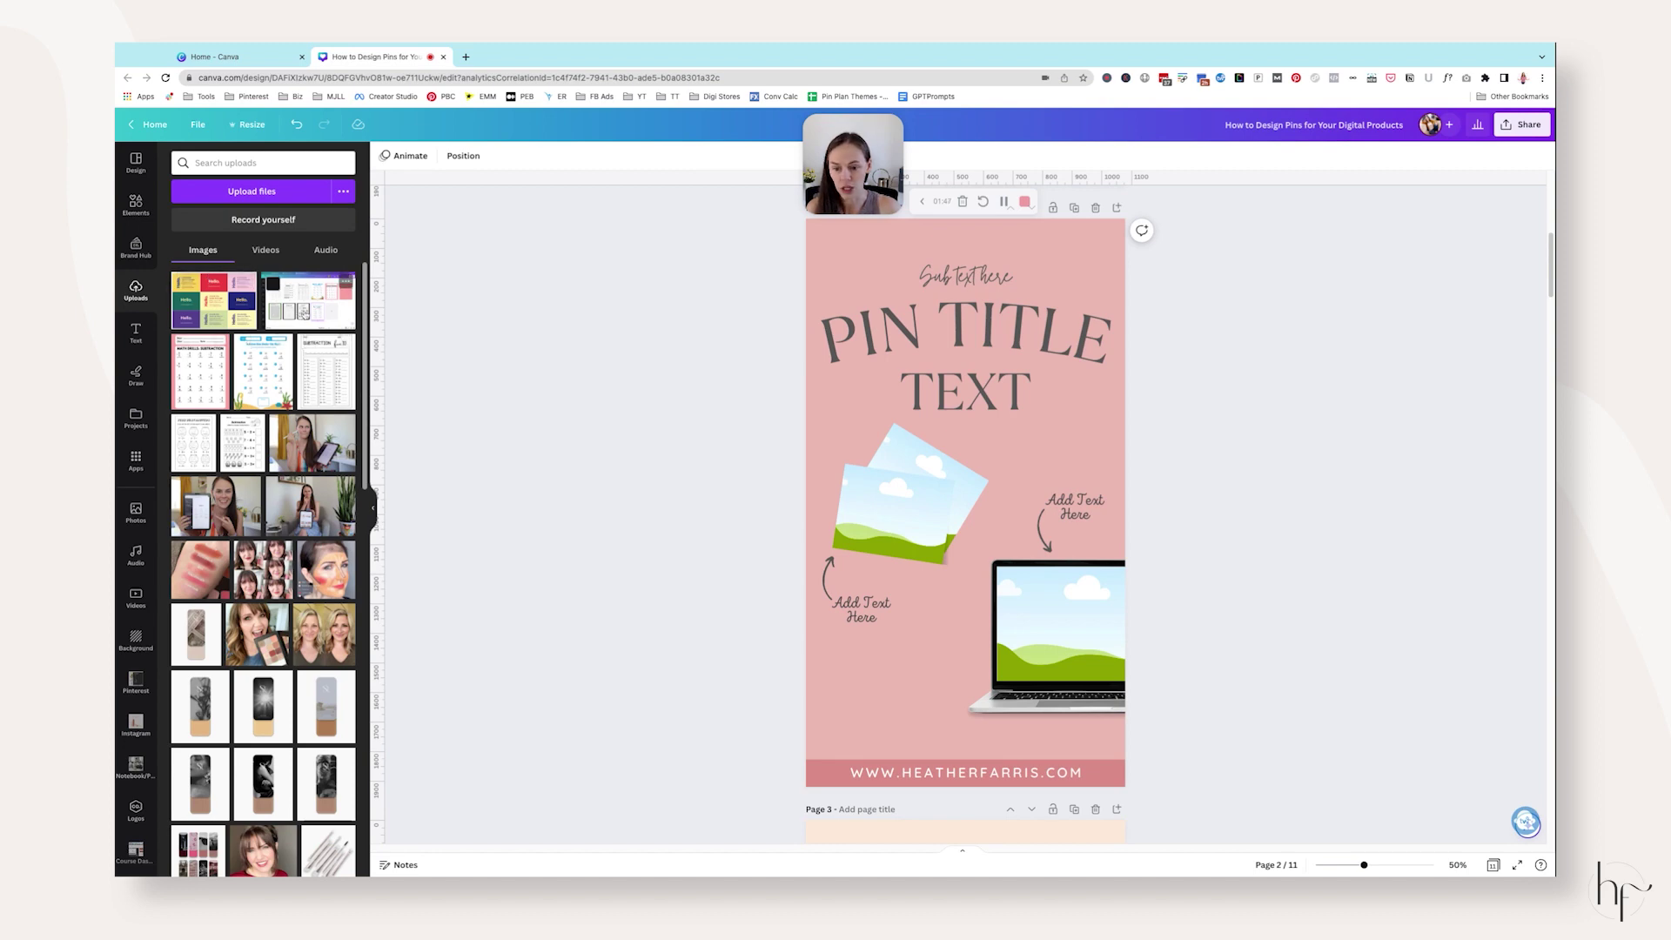
# Put the landing-page screenshot on the laptop screen and a subtraction worksheet in one tilted frame.
pyautogui.click(306, 311)
pyautogui.moveTo(1010, 566); pyautogui.dragTo(1088, 626)
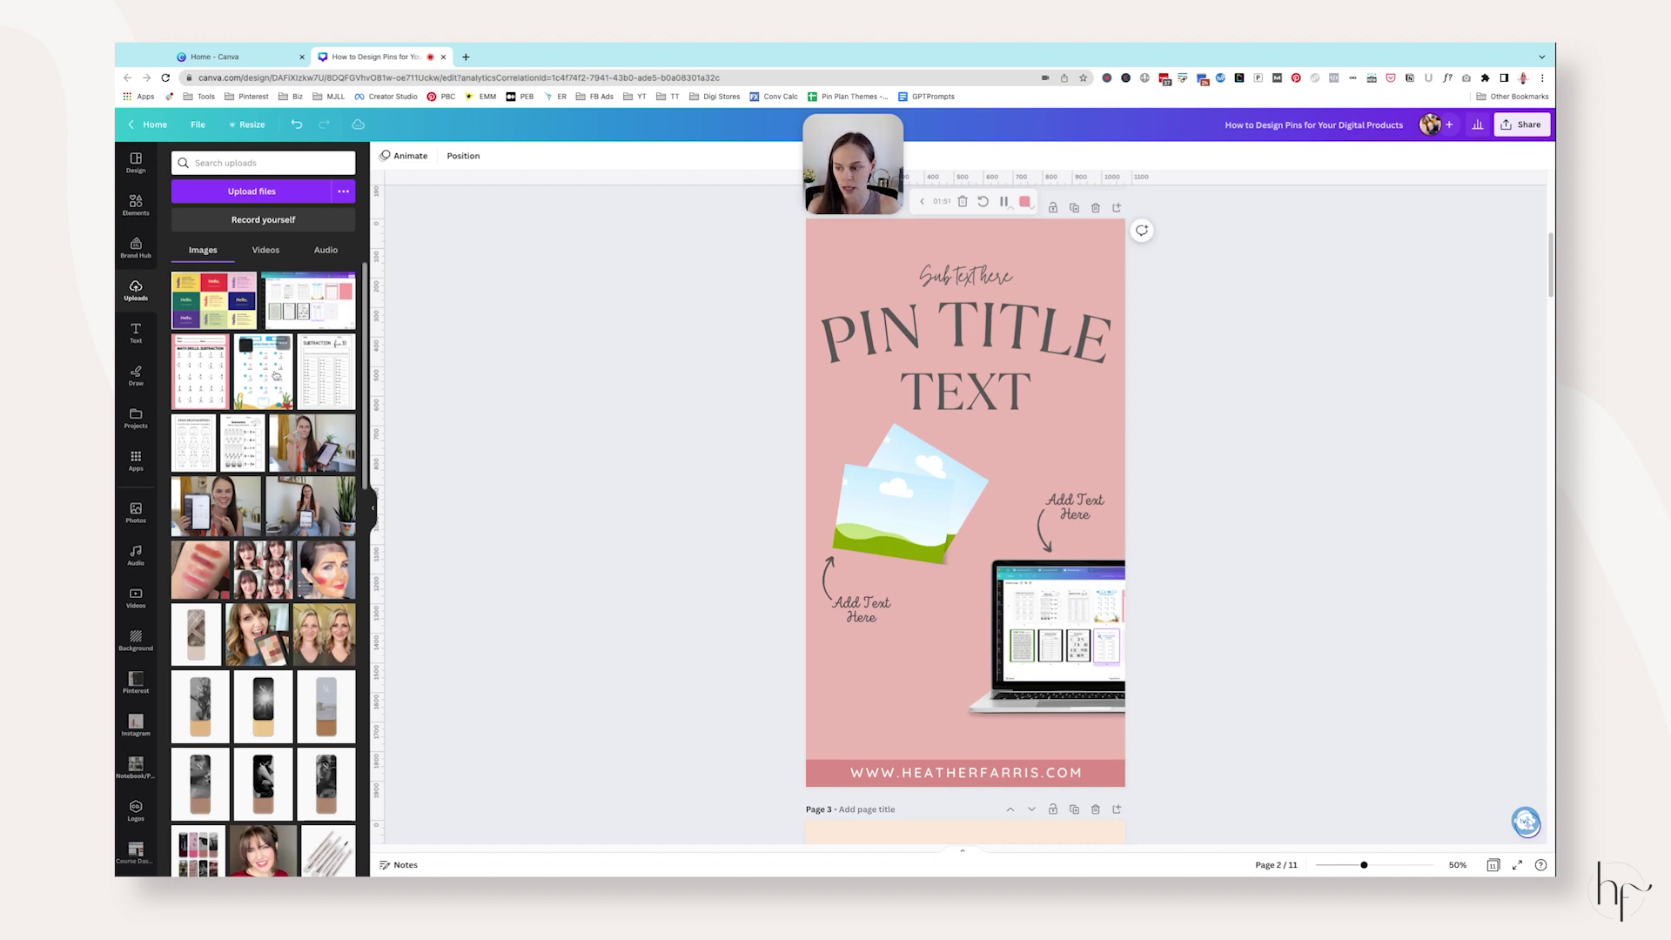
pyautogui.click(283, 344)
pyautogui.moveTo(974, 466); pyautogui.dragTo(923, 481)
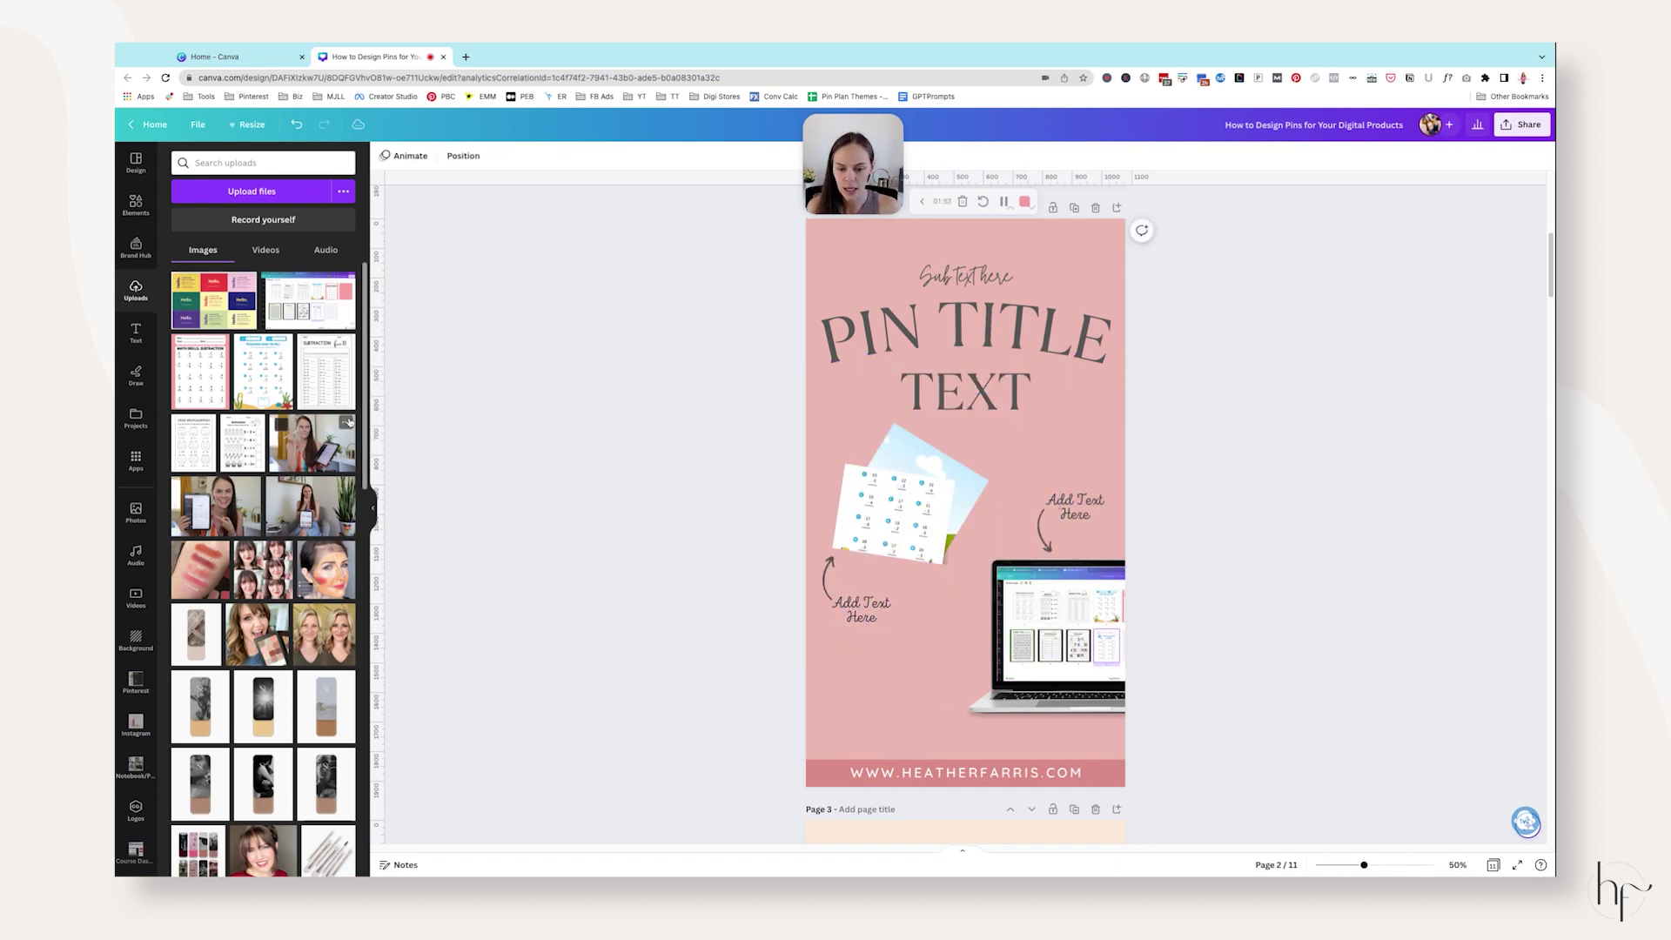
pyautogui.doubleClick(887, 498)
pyautogui.moveTo(887, 498); pyautogui.dragTo(895, 524)
pyautogui.click(609, 479)
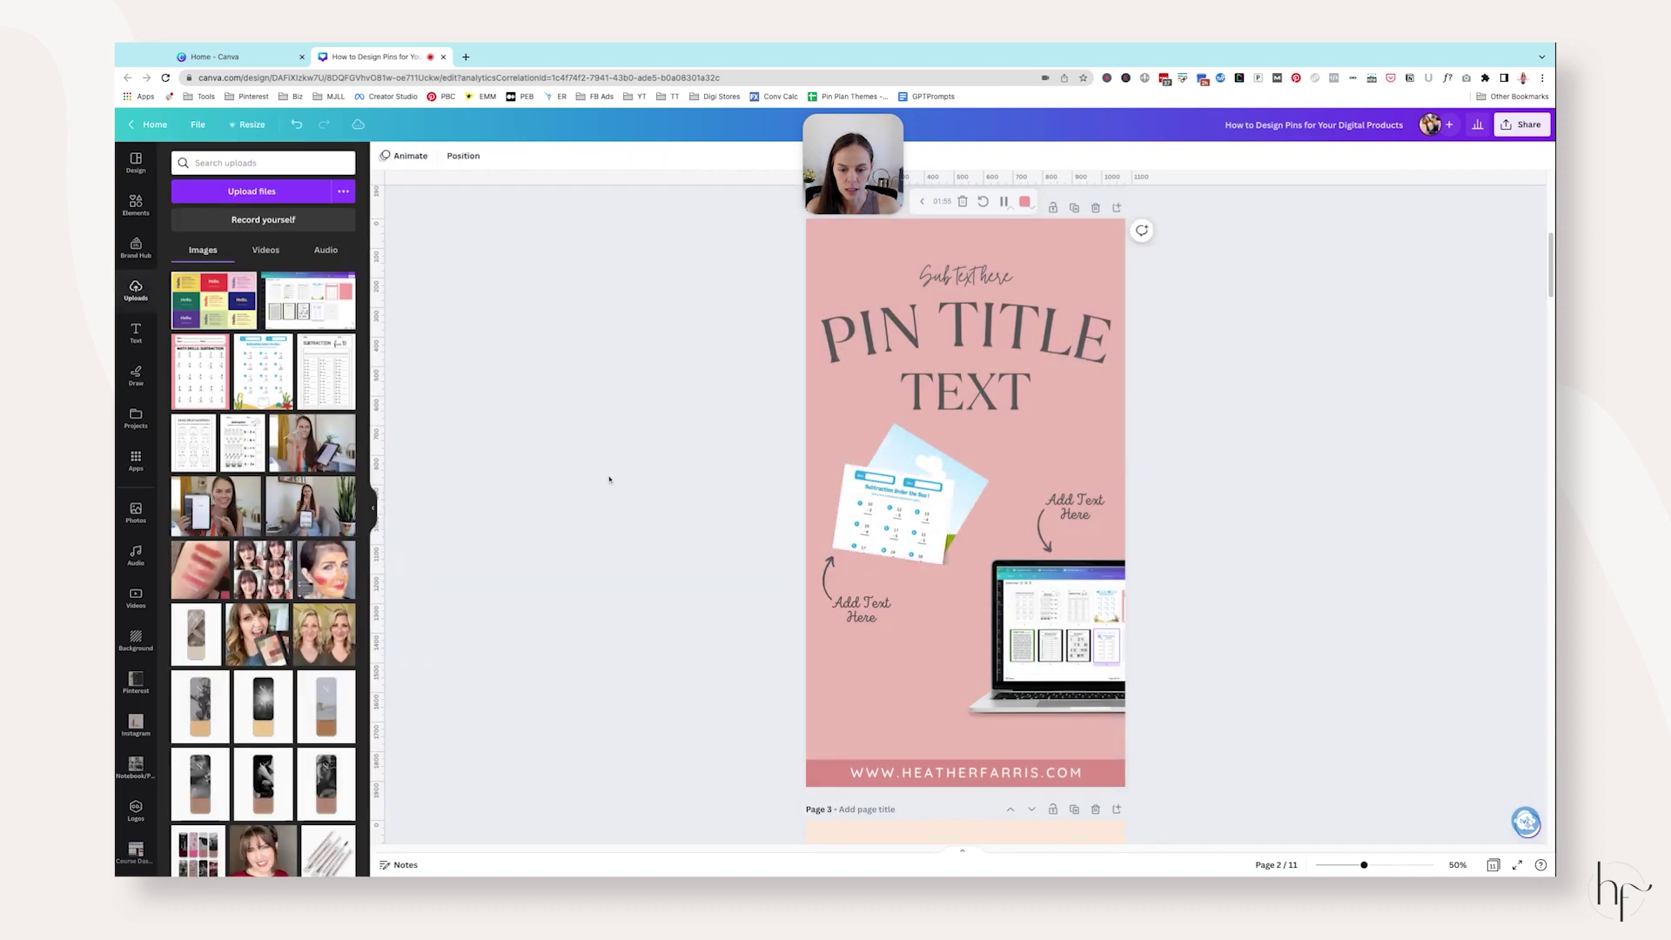
# Fill the other tilted frame with the Math Drills: Subtraction sheet, then edit the pink Subtraction sheet's photo.
pyautogui.click(200, 370)
pyautogui.moveTo(925, 439); pyautogui.dragTo(922, 470)
pyautogui.doubleClick(910, 496)
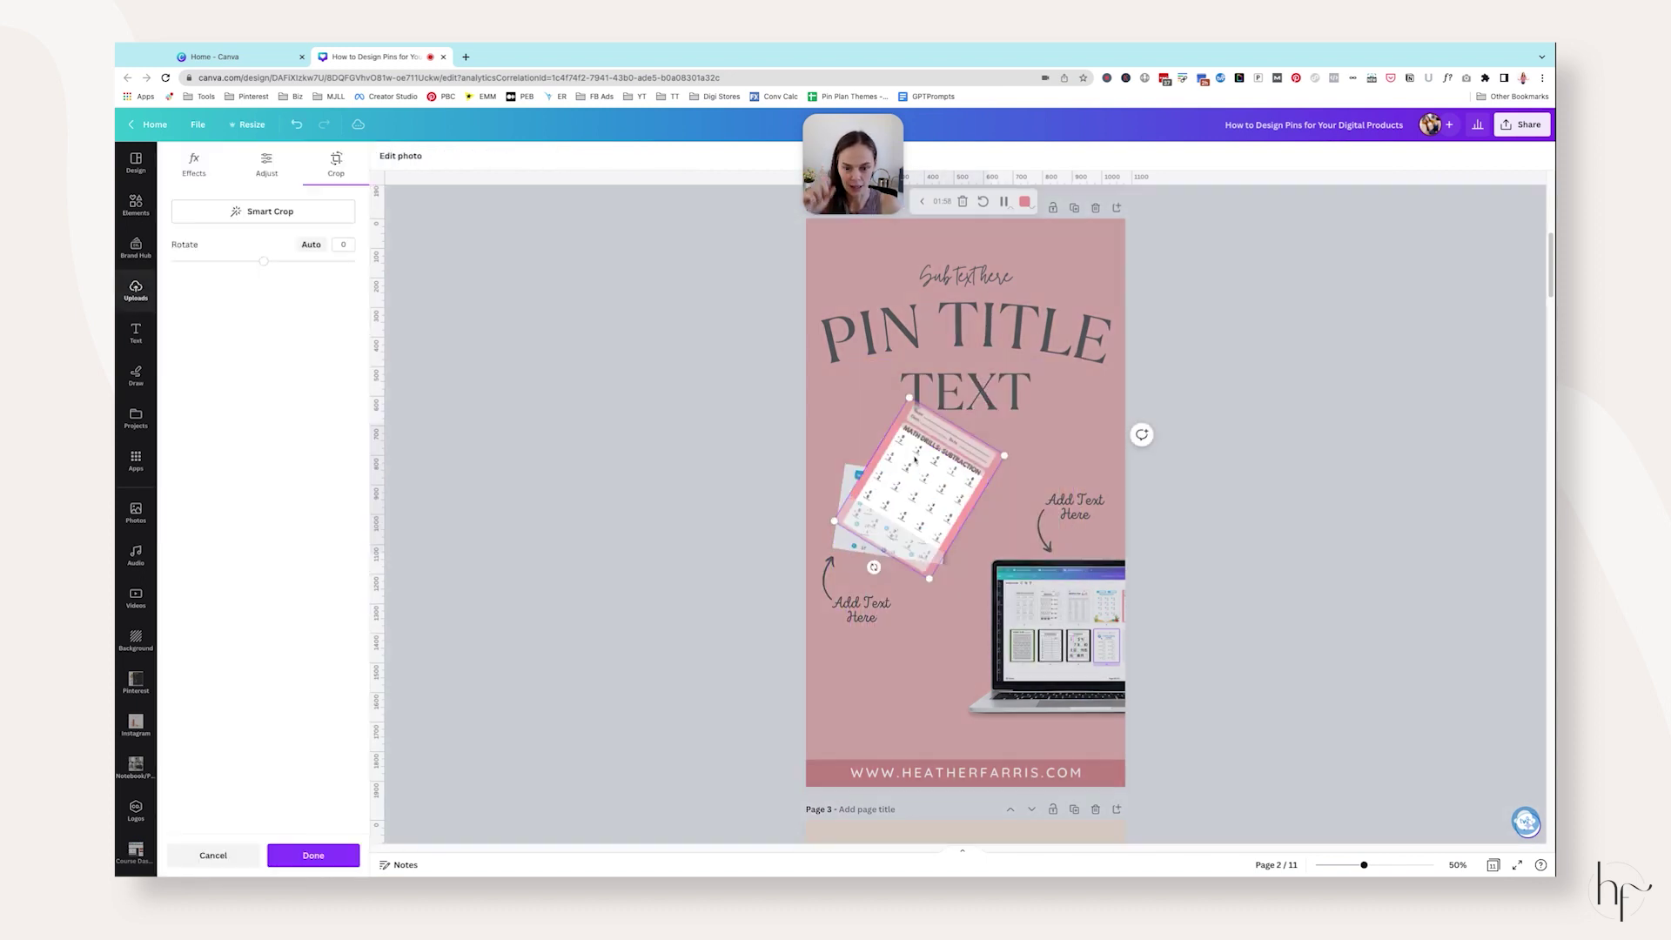
pyautogui.click(816, 467)
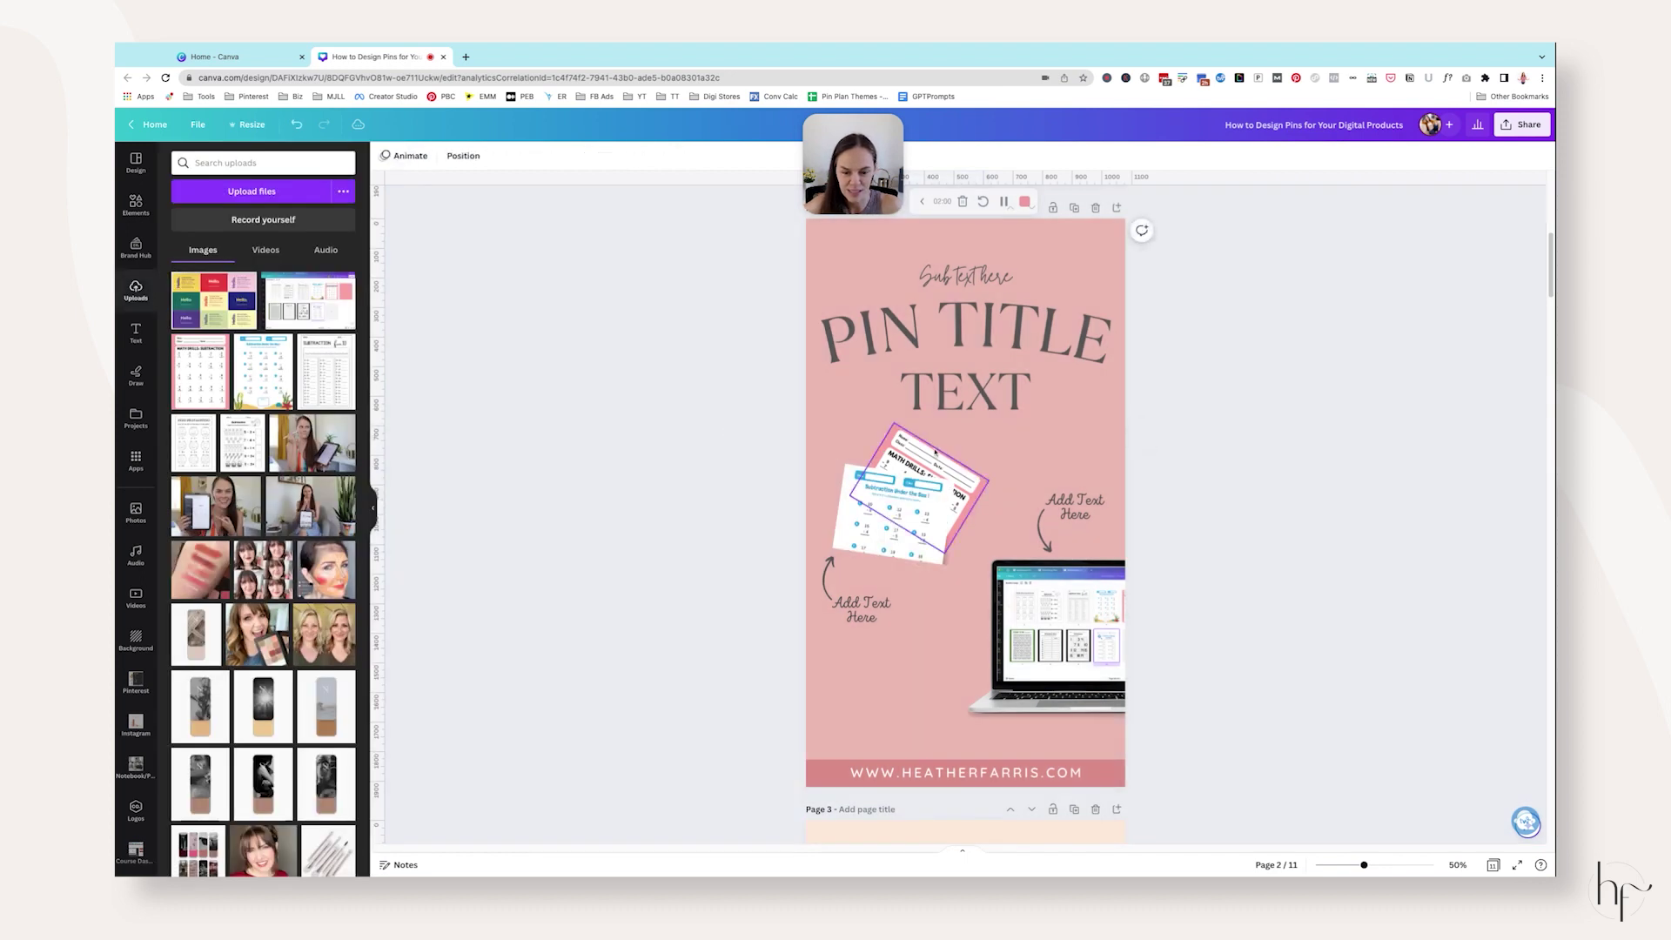
pyautogui.moveTo(896, 523); pyautogui.dragTo(918, 583)
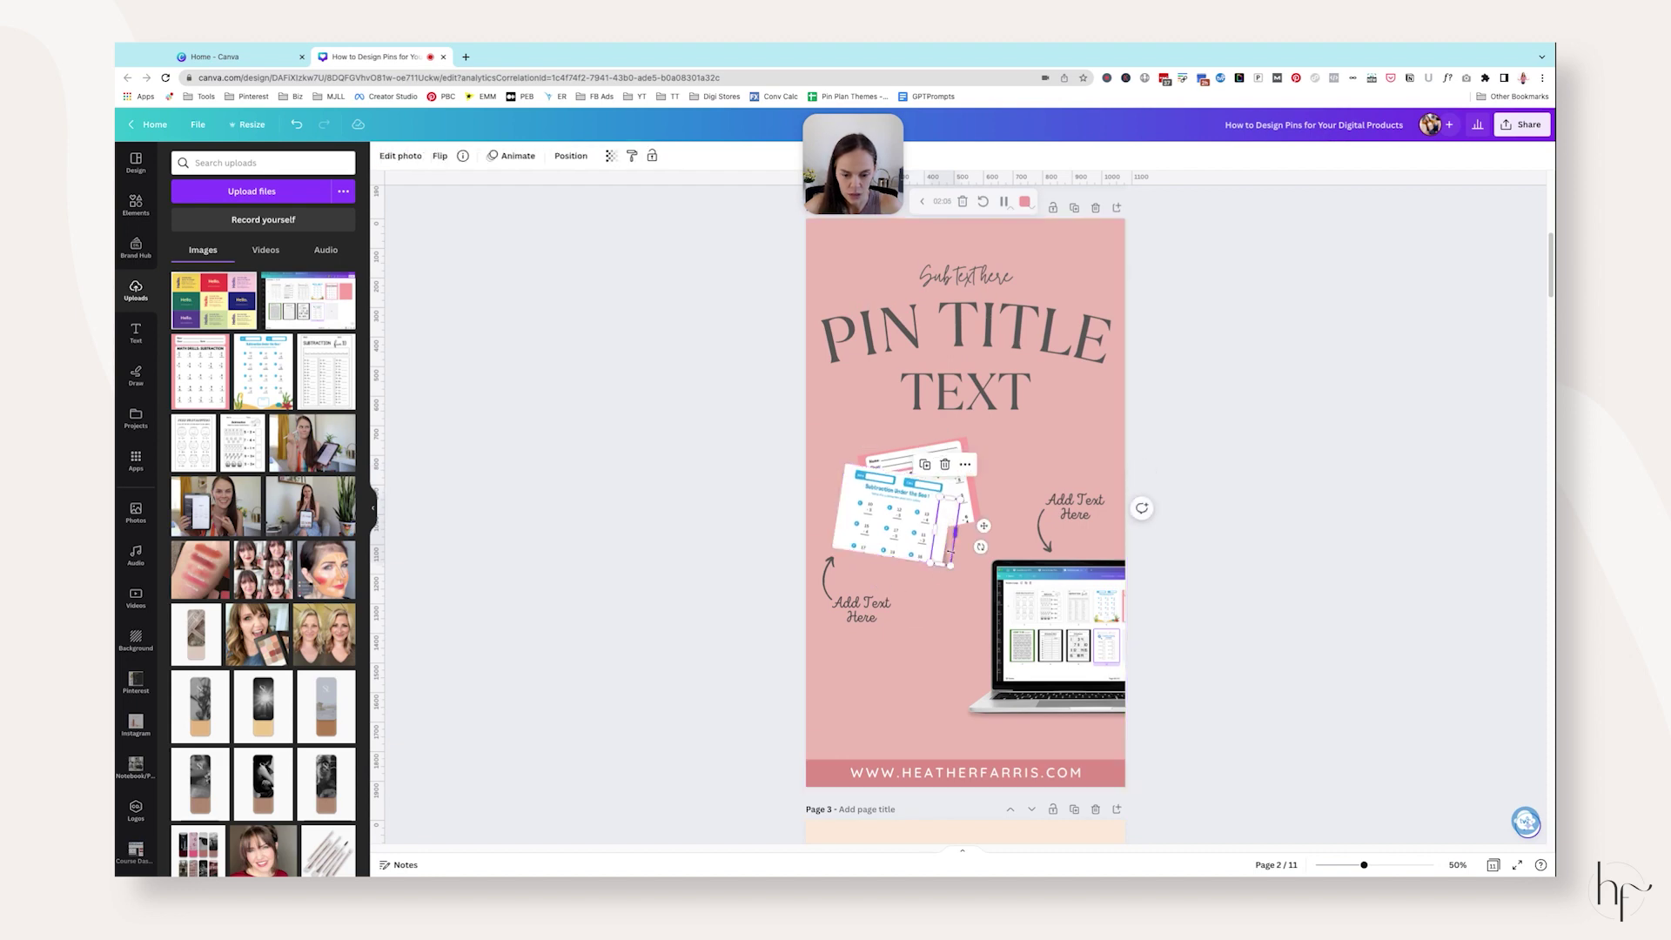
pyautogui.click(960, 471)
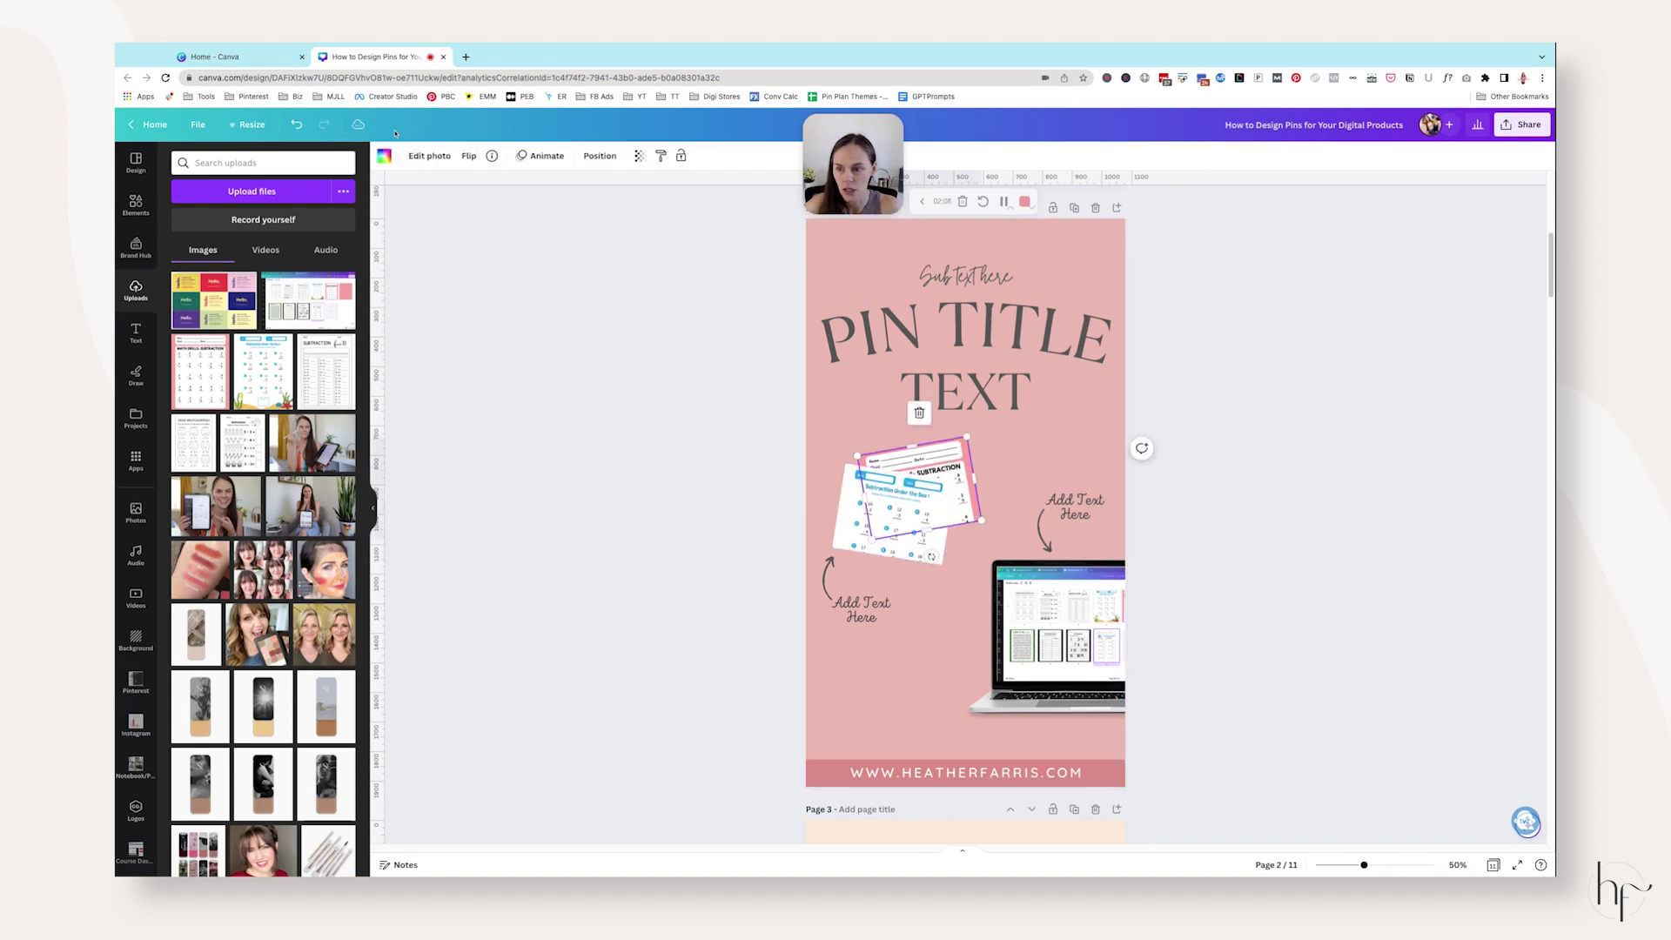
pyautogui.click(429, 155)
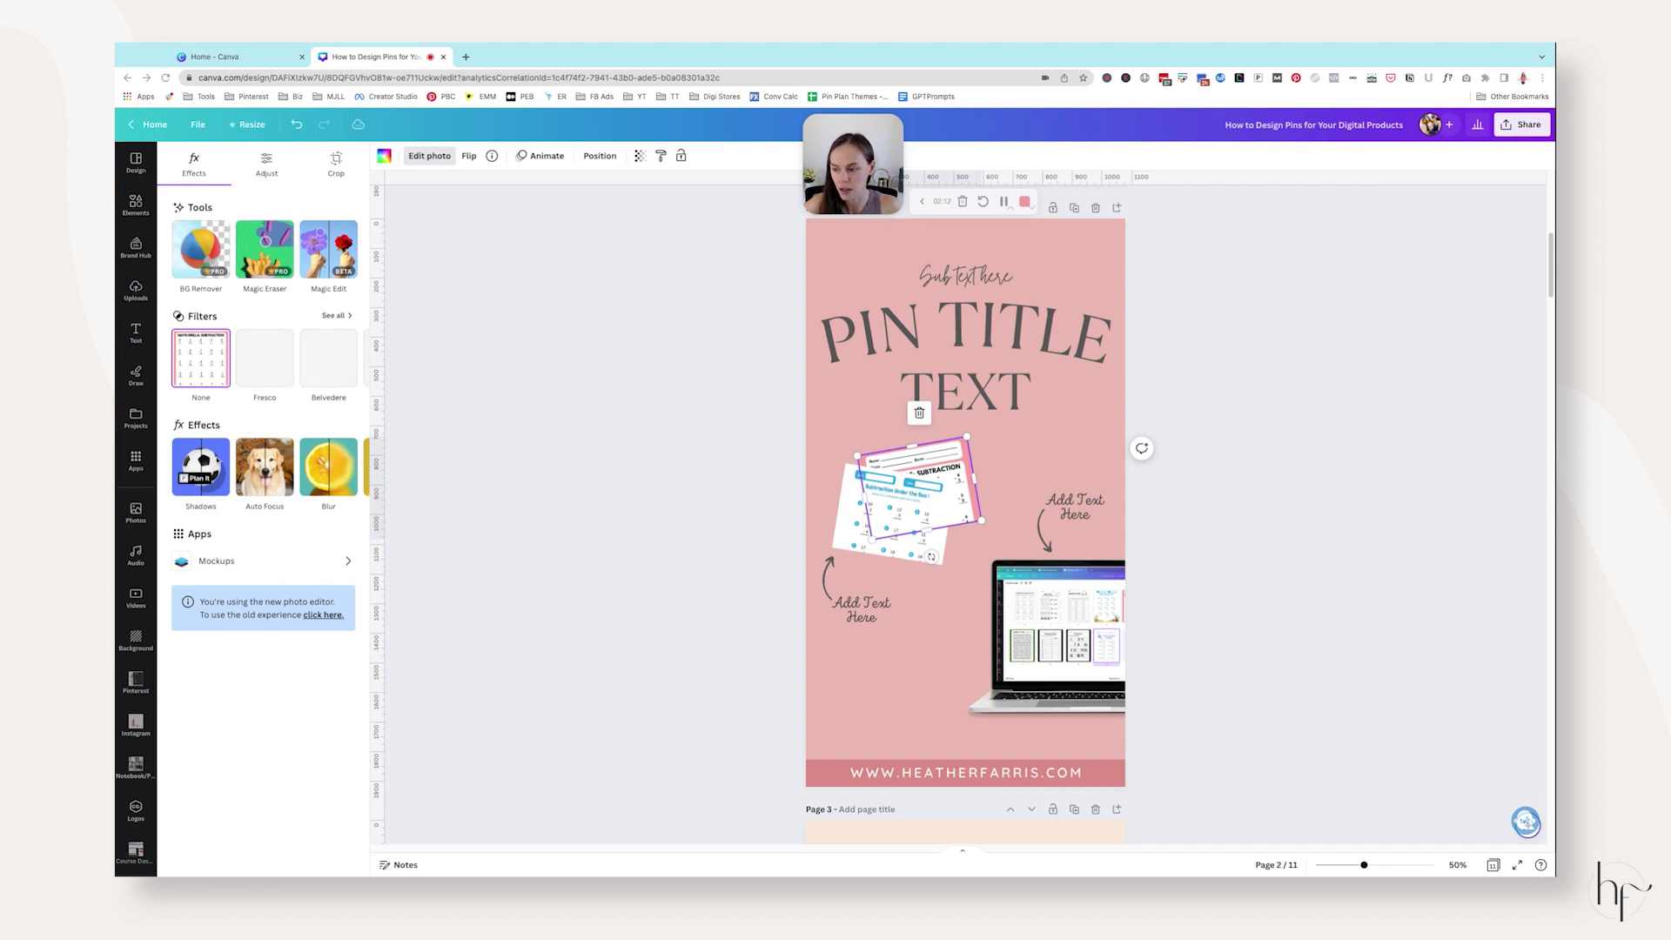
# Give the back worksheet a Drop shadow and the front worksheet a Glow shadow.
pyautogui.click(201, 467)
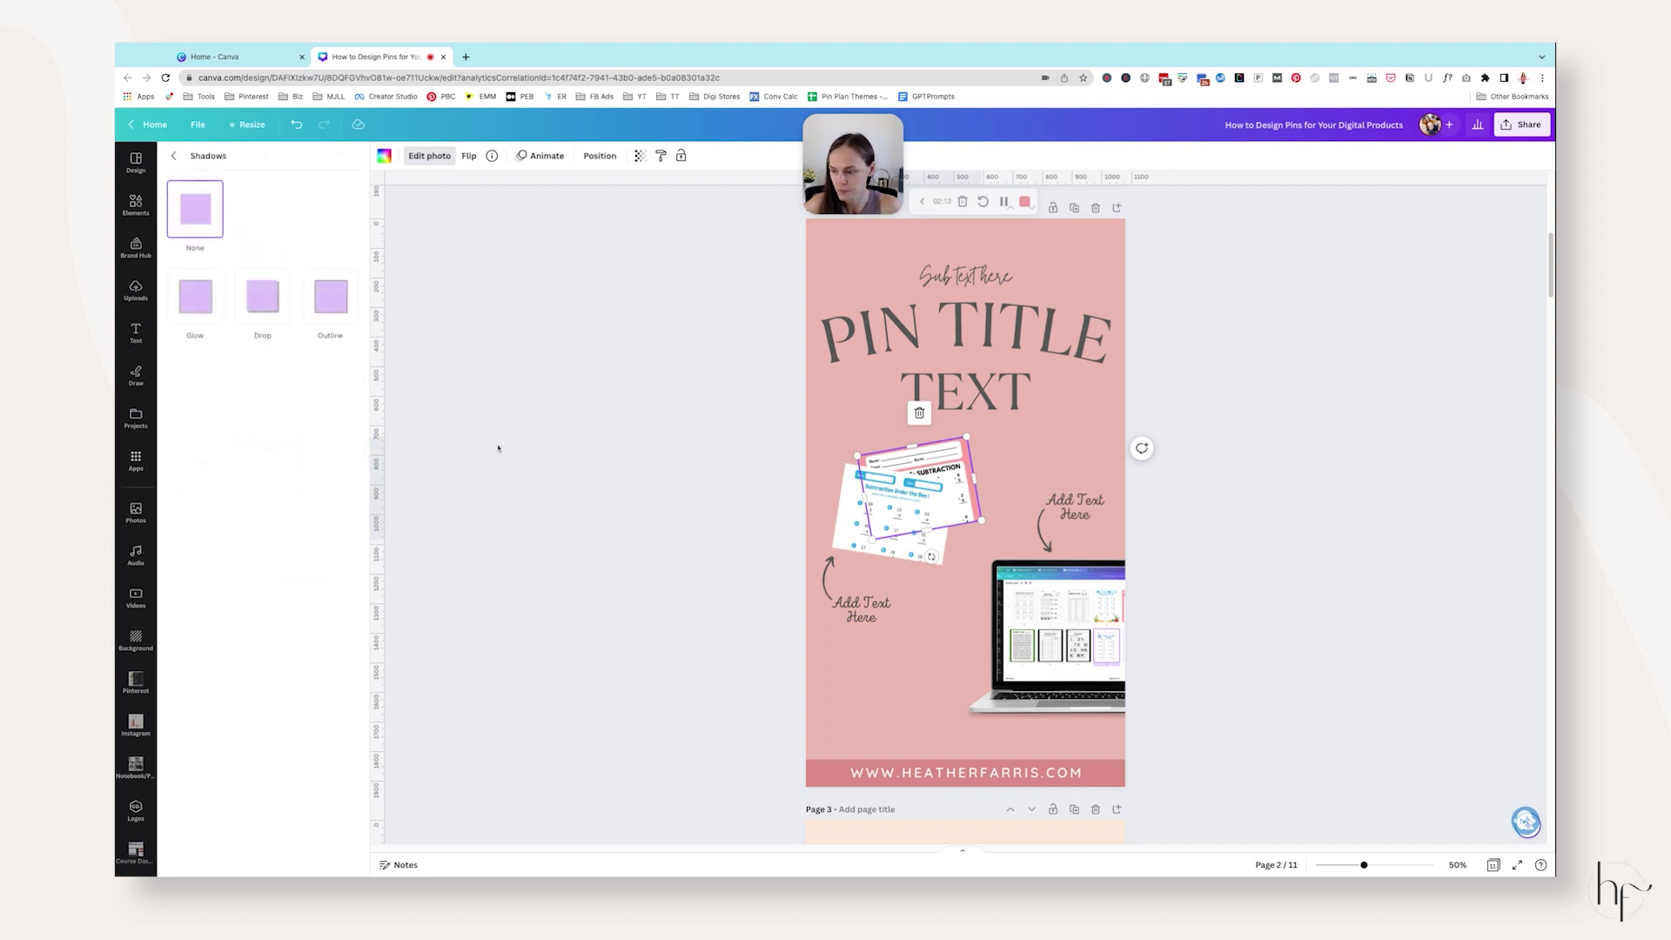
pyautogui.click(266, 303)
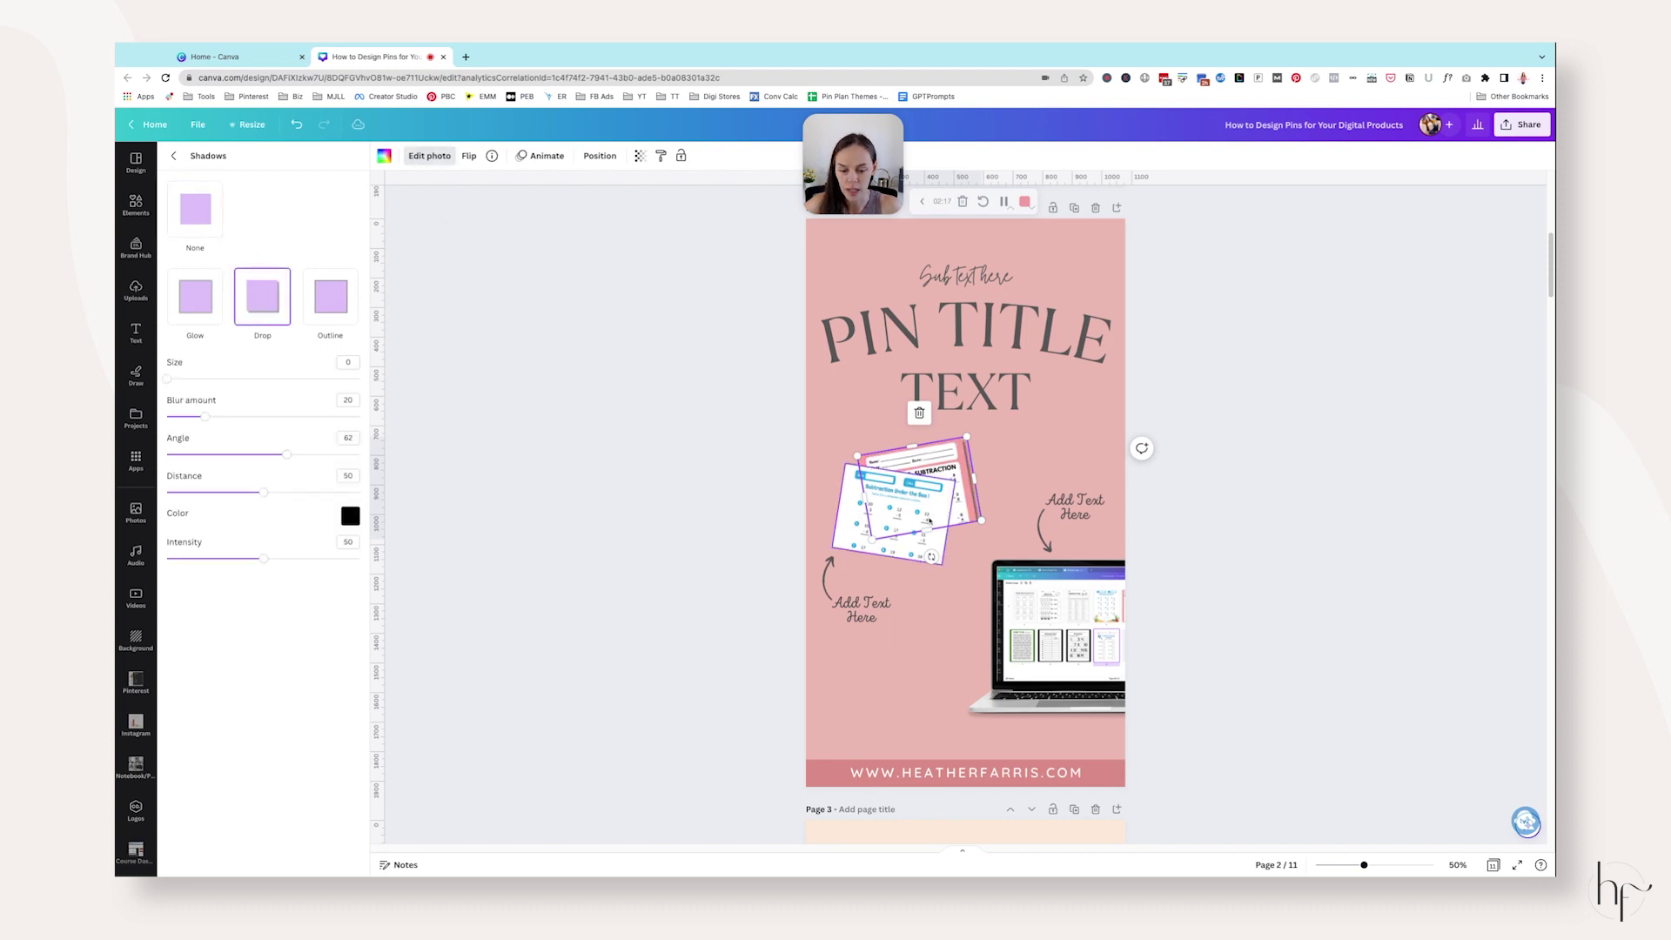
pyautogui.click(850, 535)
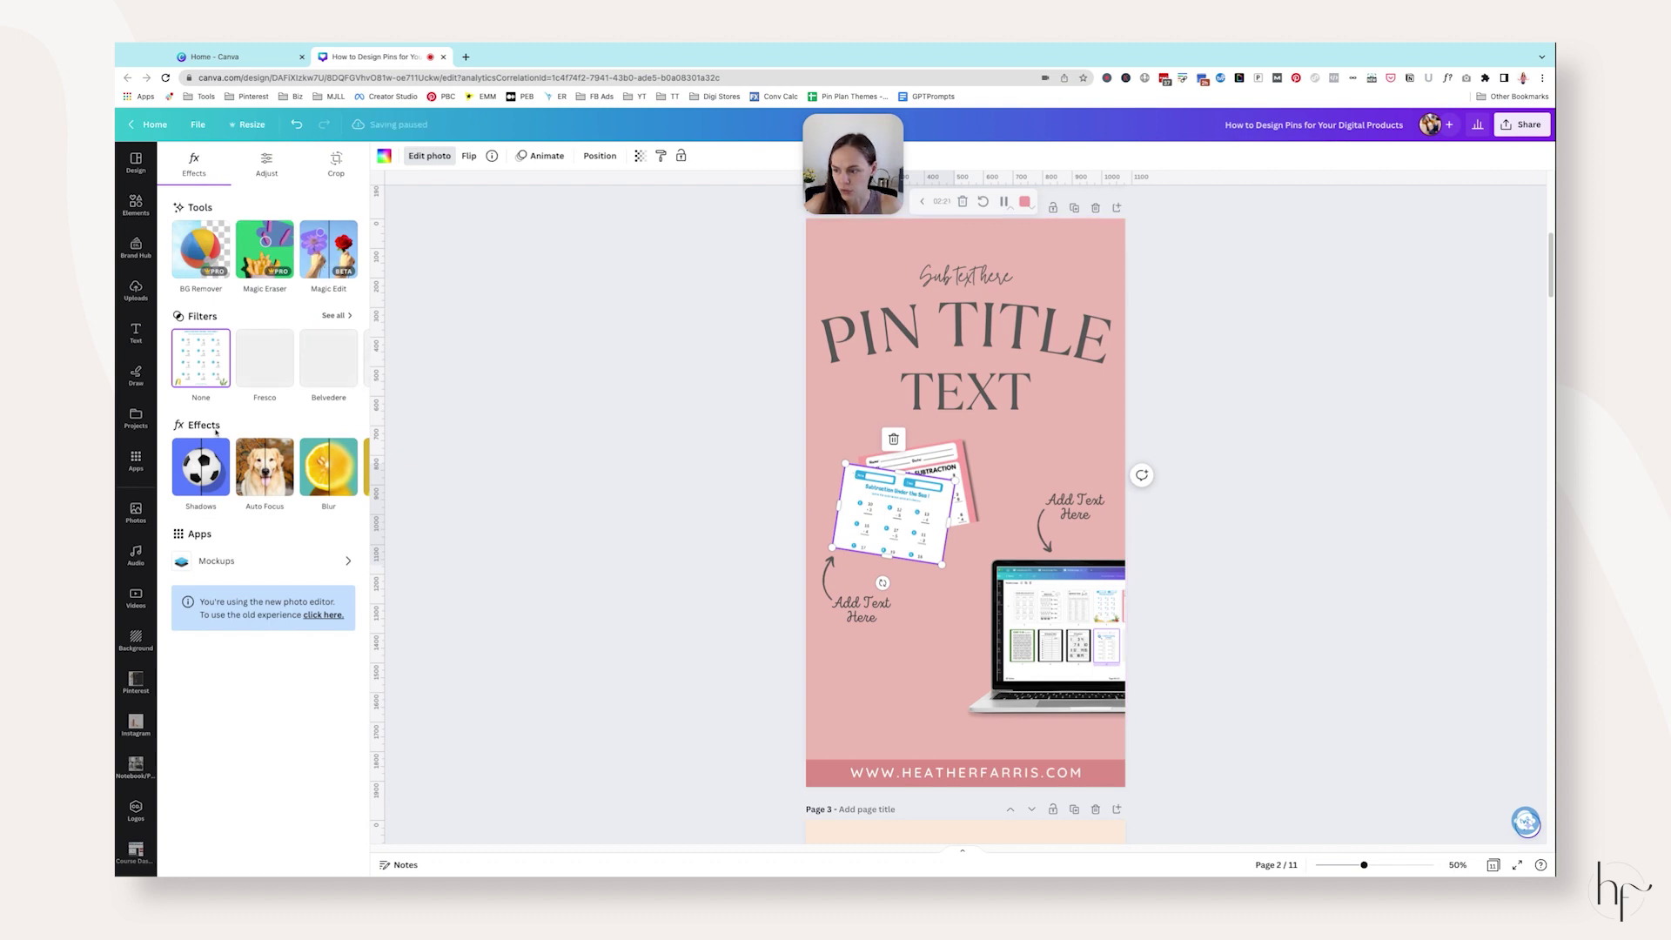
pyautogui.click(202, 466)
pyautogui.click(262, 299)
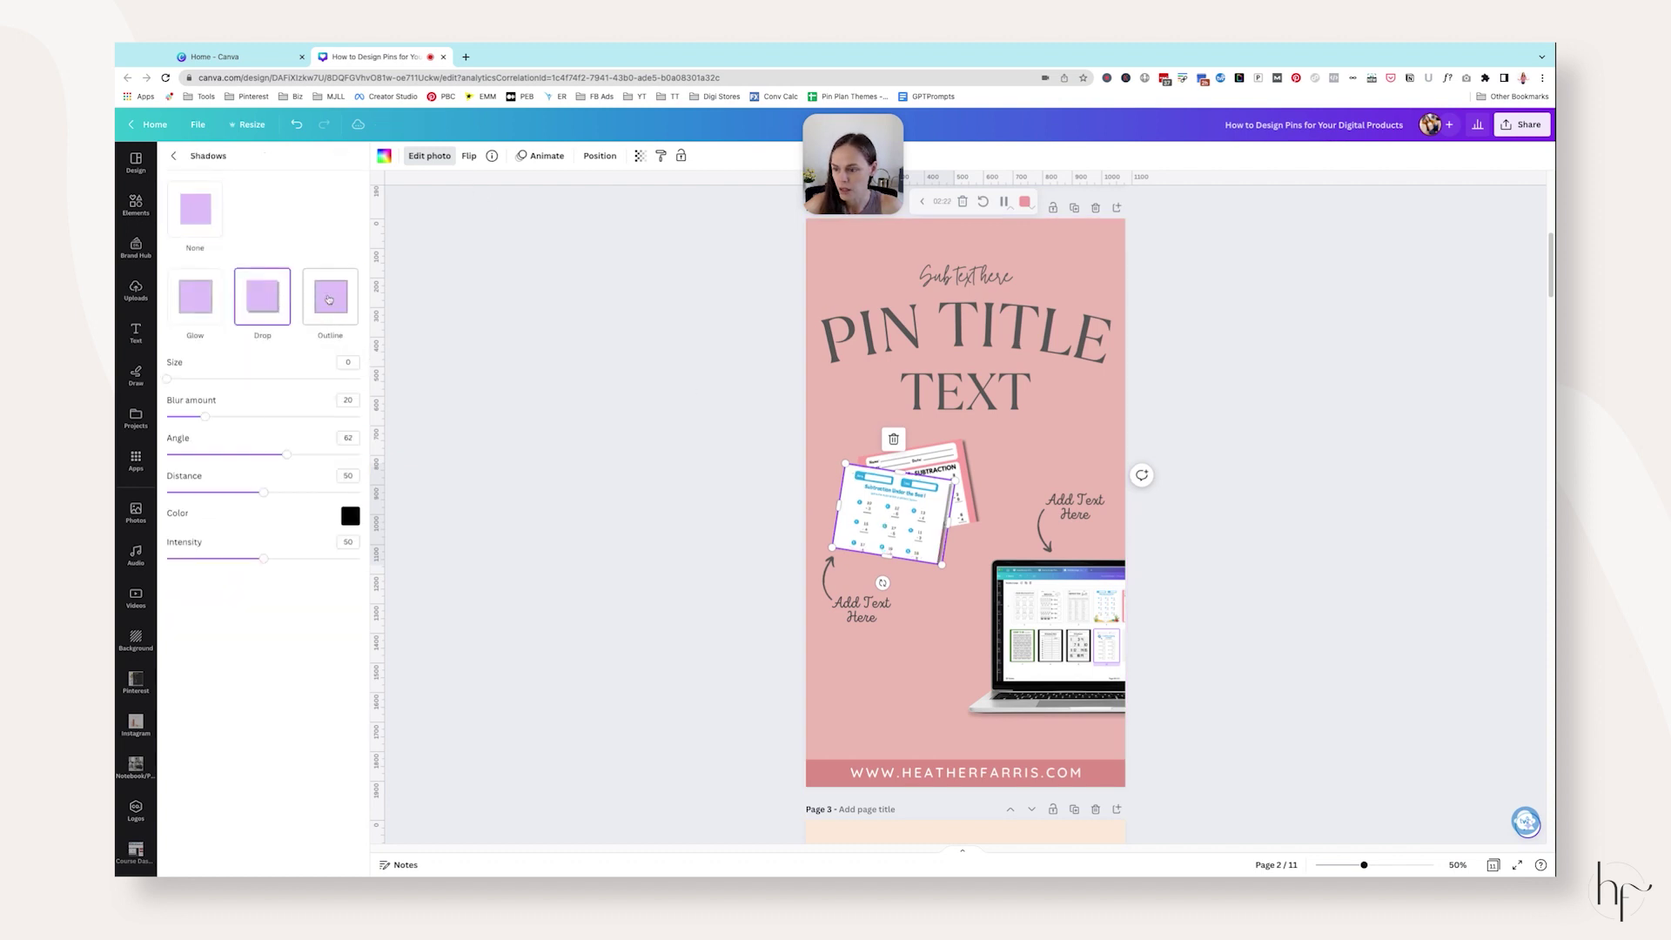
pyautogui.click(213, 298)
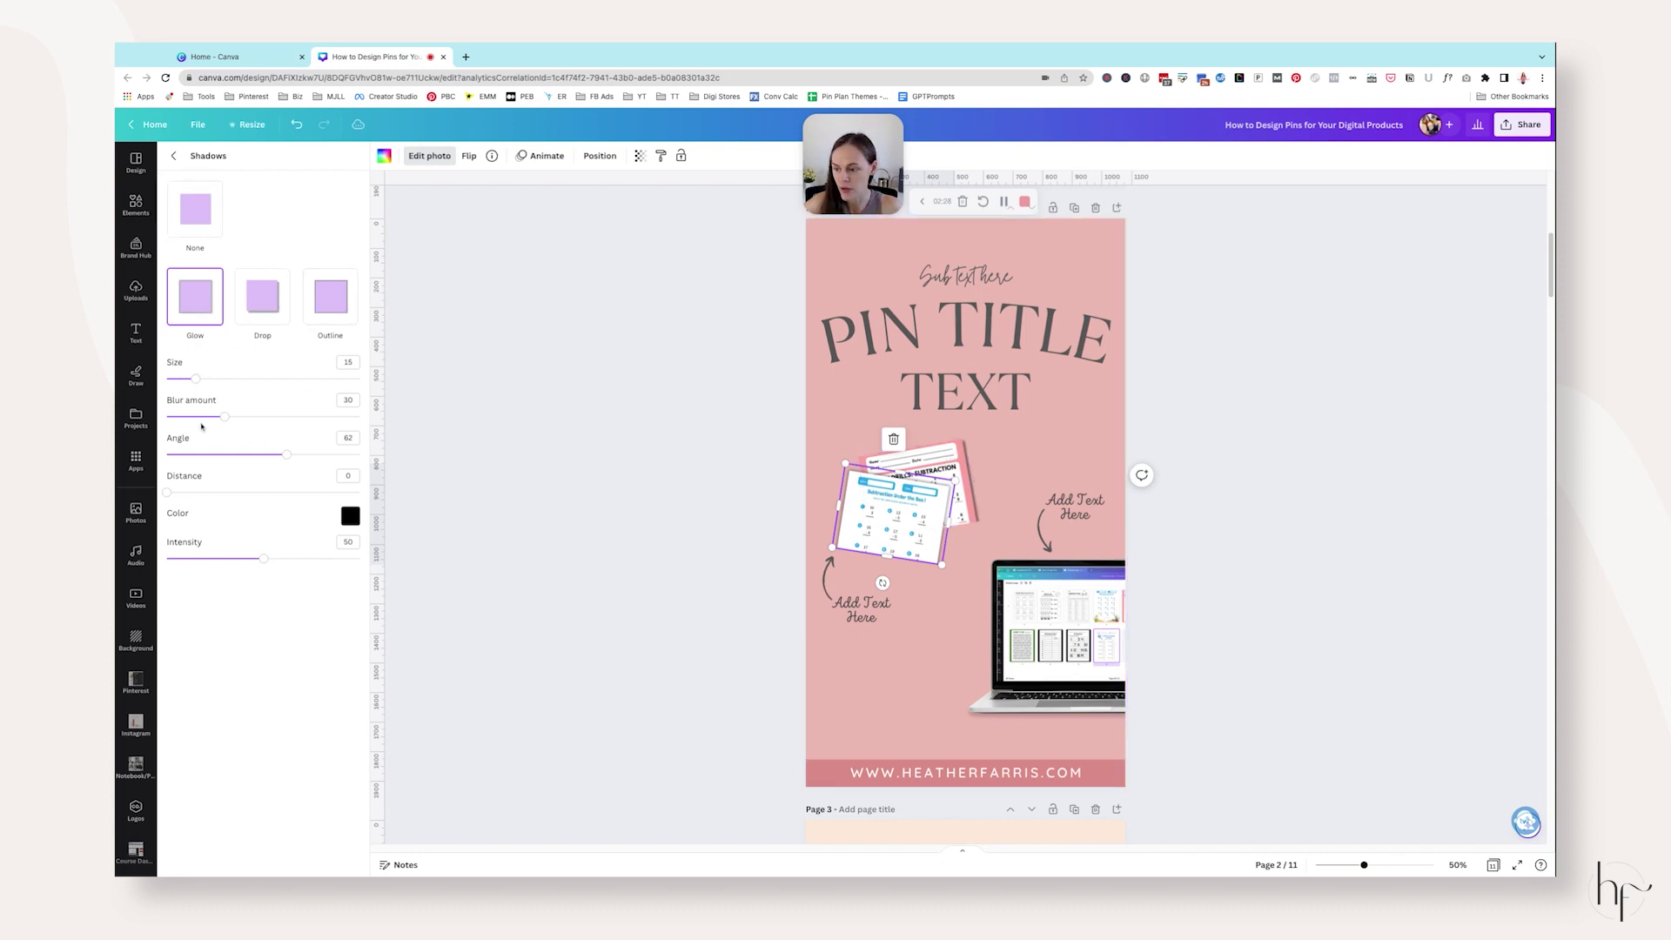
pyautogui.click(735, 513)
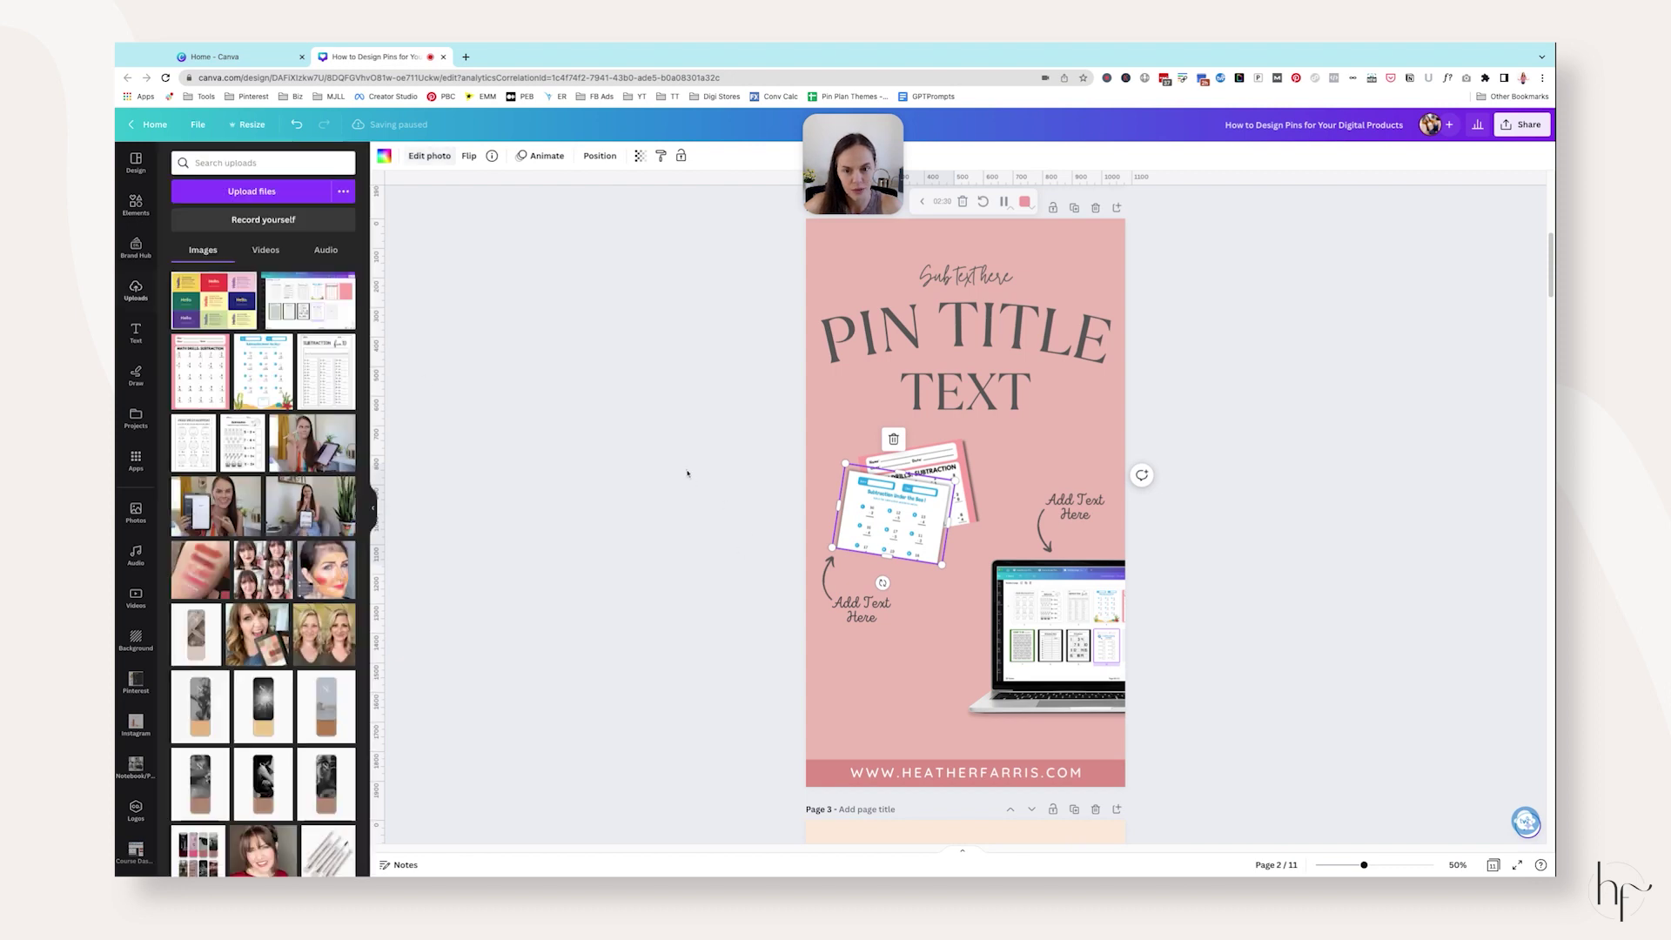
pyautogui.doubleClick(967, 276)
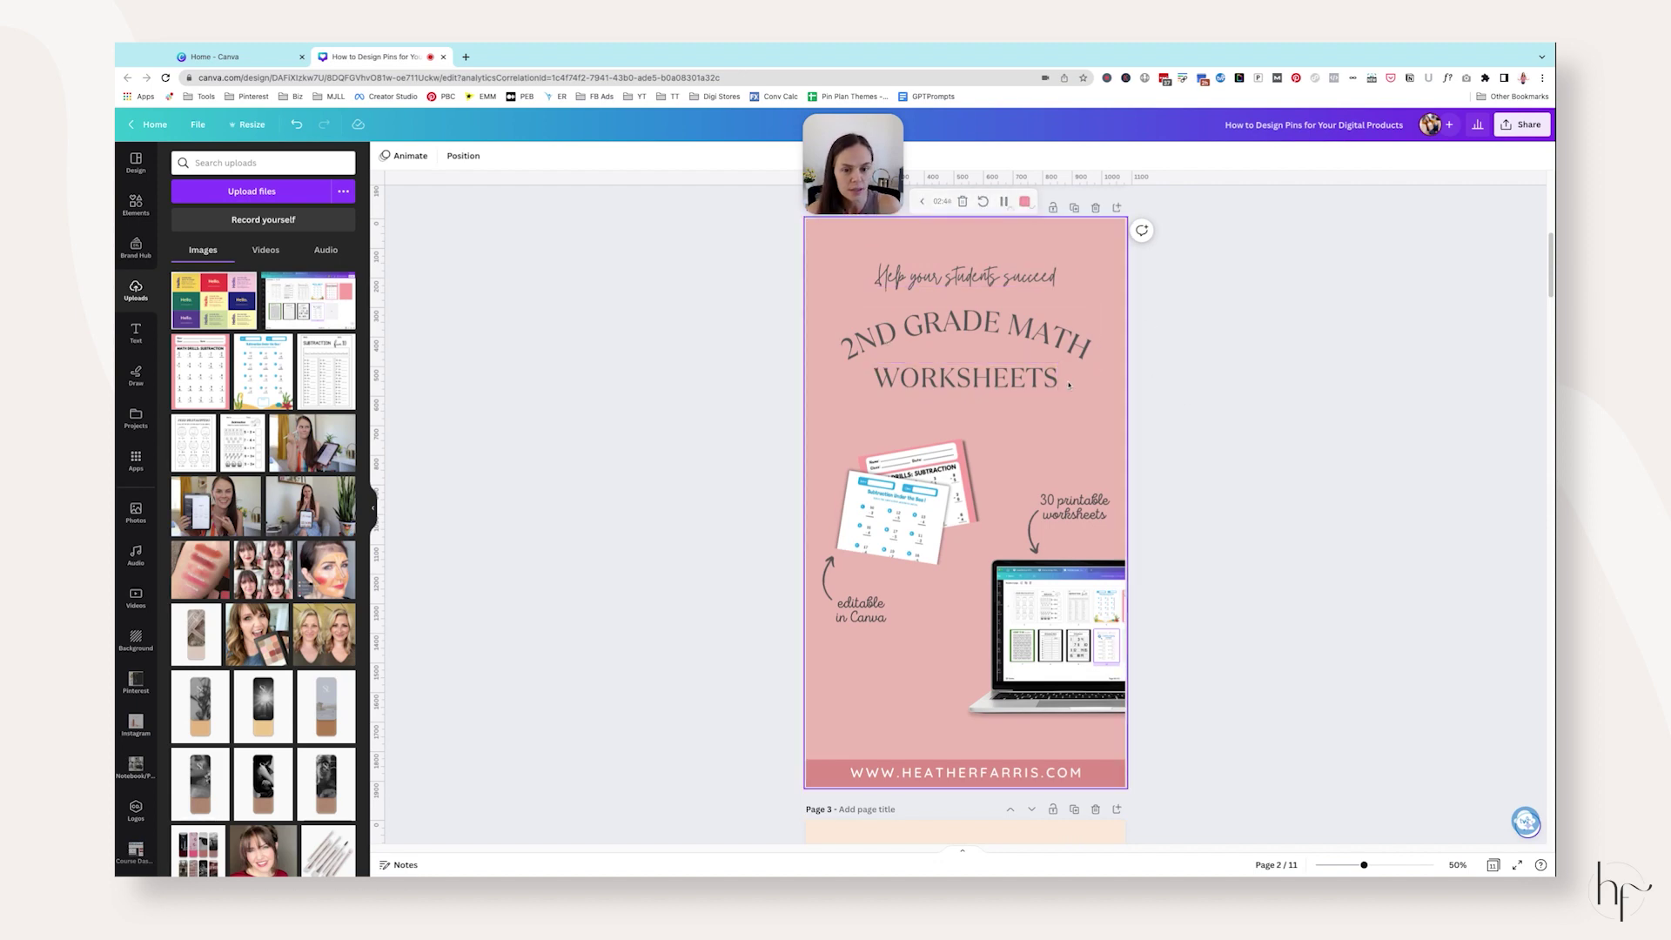
# Extend the subtitle to 'Help your students succeed with' and widen it onto one line.
pyautogui.click(1053, 273)
pyautogui.click(1055, 275)
pyautogui.write('with')
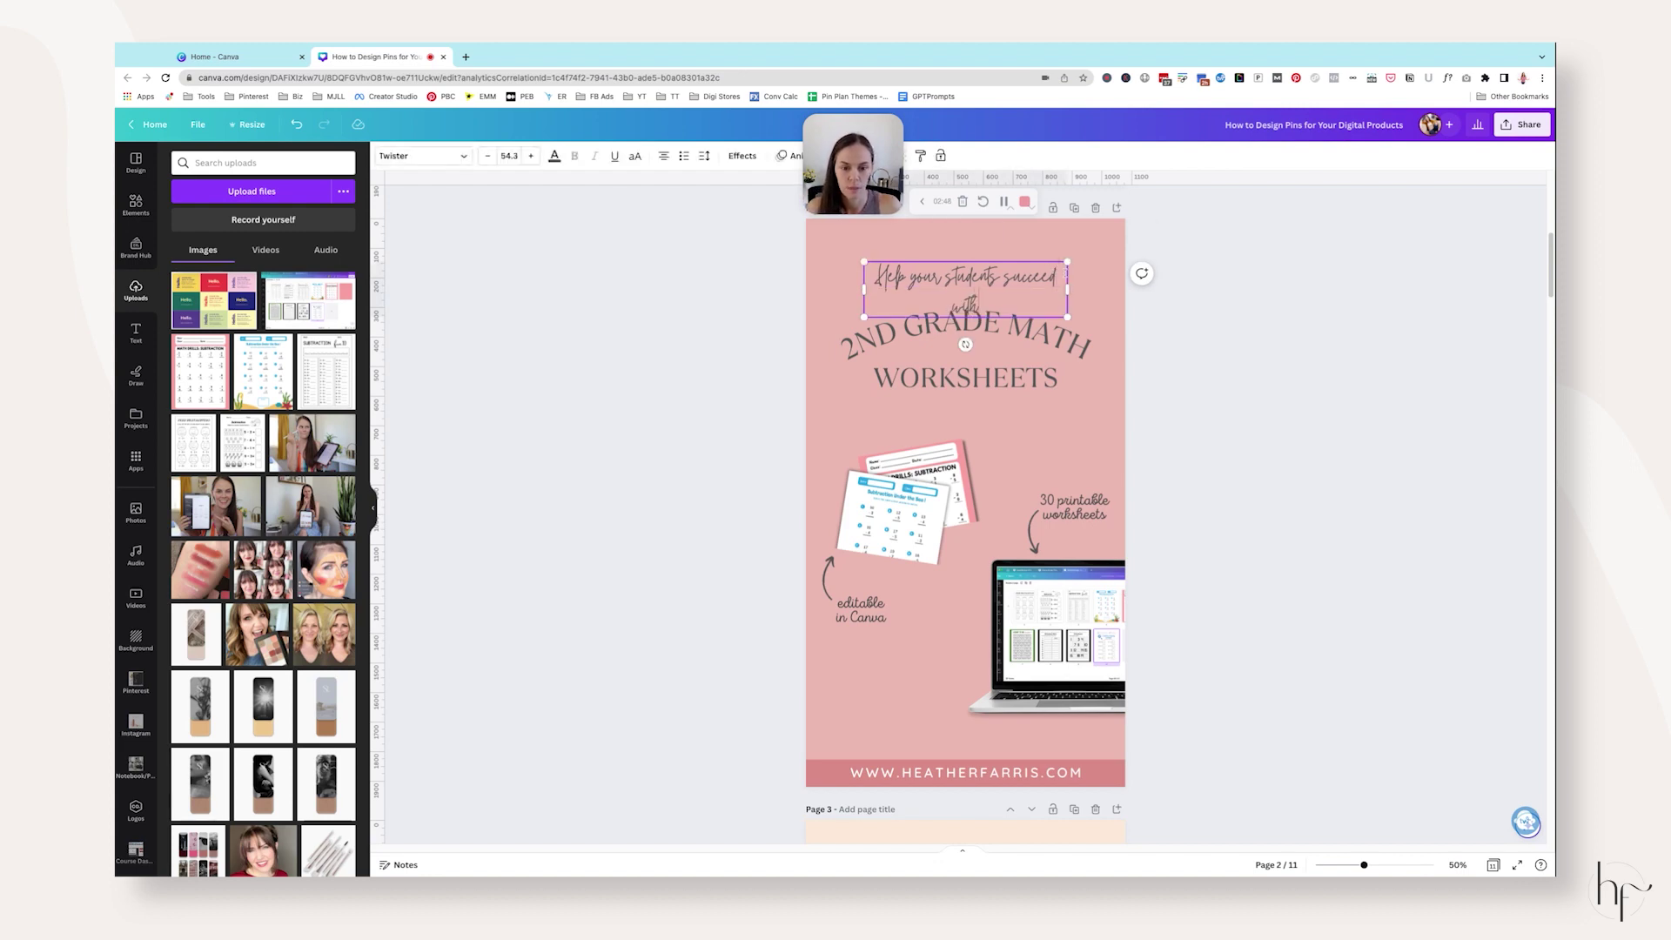
pyautogui.moveTo(1068, 289)
pyautogui.mouseDown()
pyautogui.moveTo(1111, 289)
pyautogui.moveTo(1067, 273)
pyautogui.mouseUp()
pyautogui.click(1272, 471)
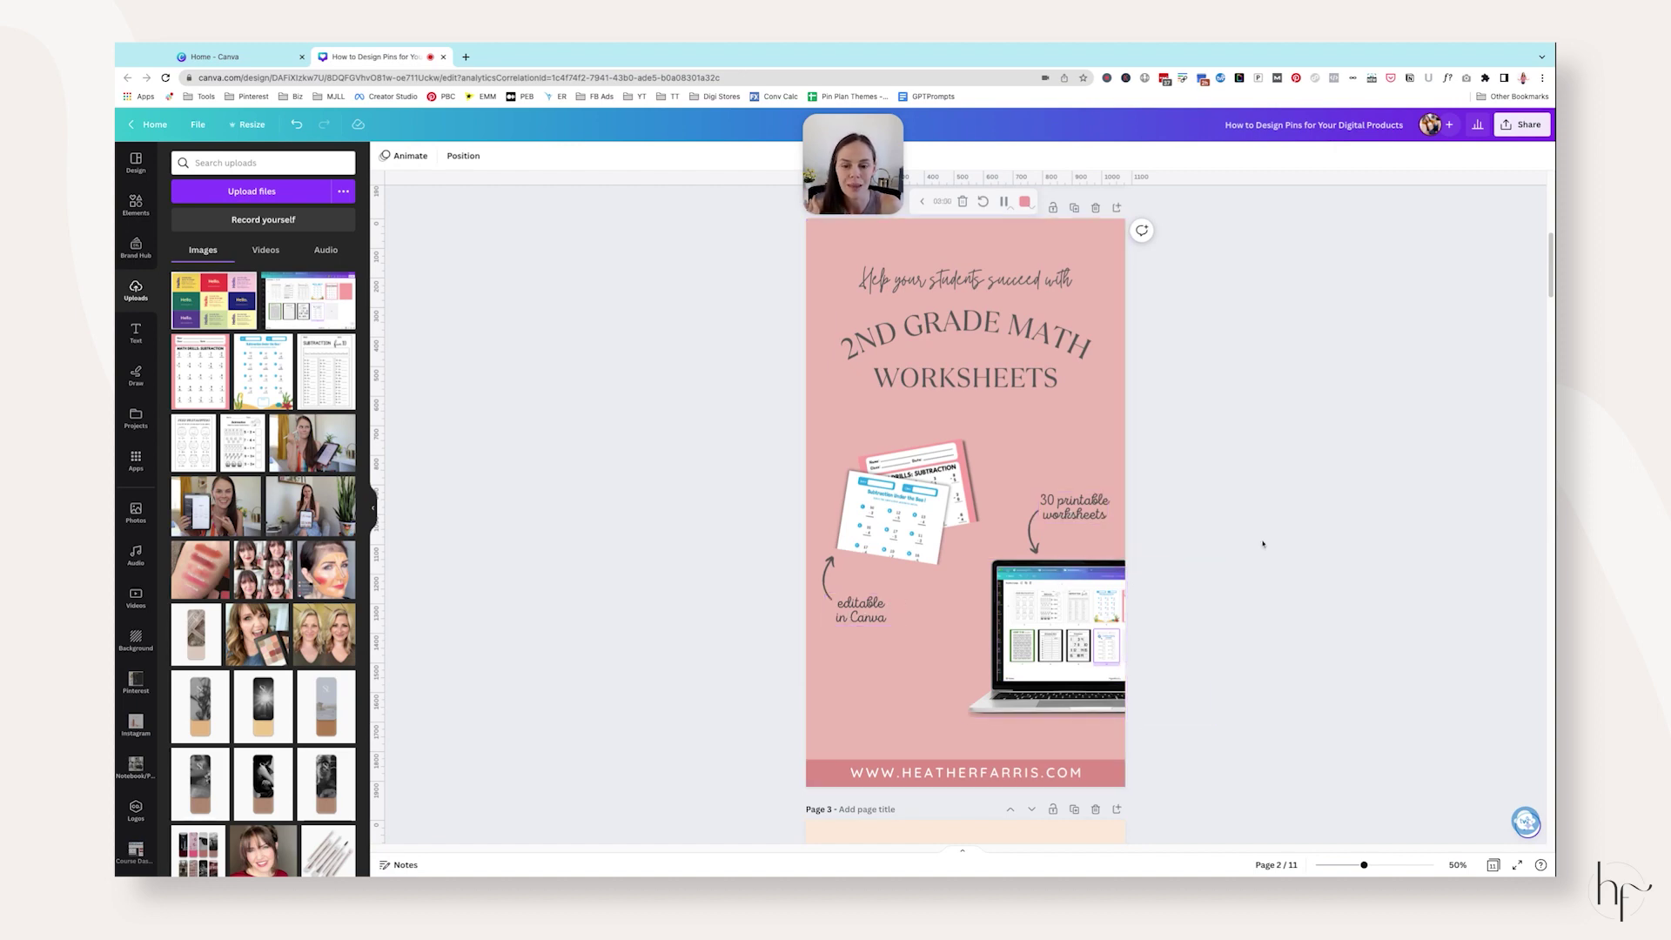
# Scroll to the page 3 pin and briefly edit its heading text.
pyautogui.scroll(-5, 1227, 488)
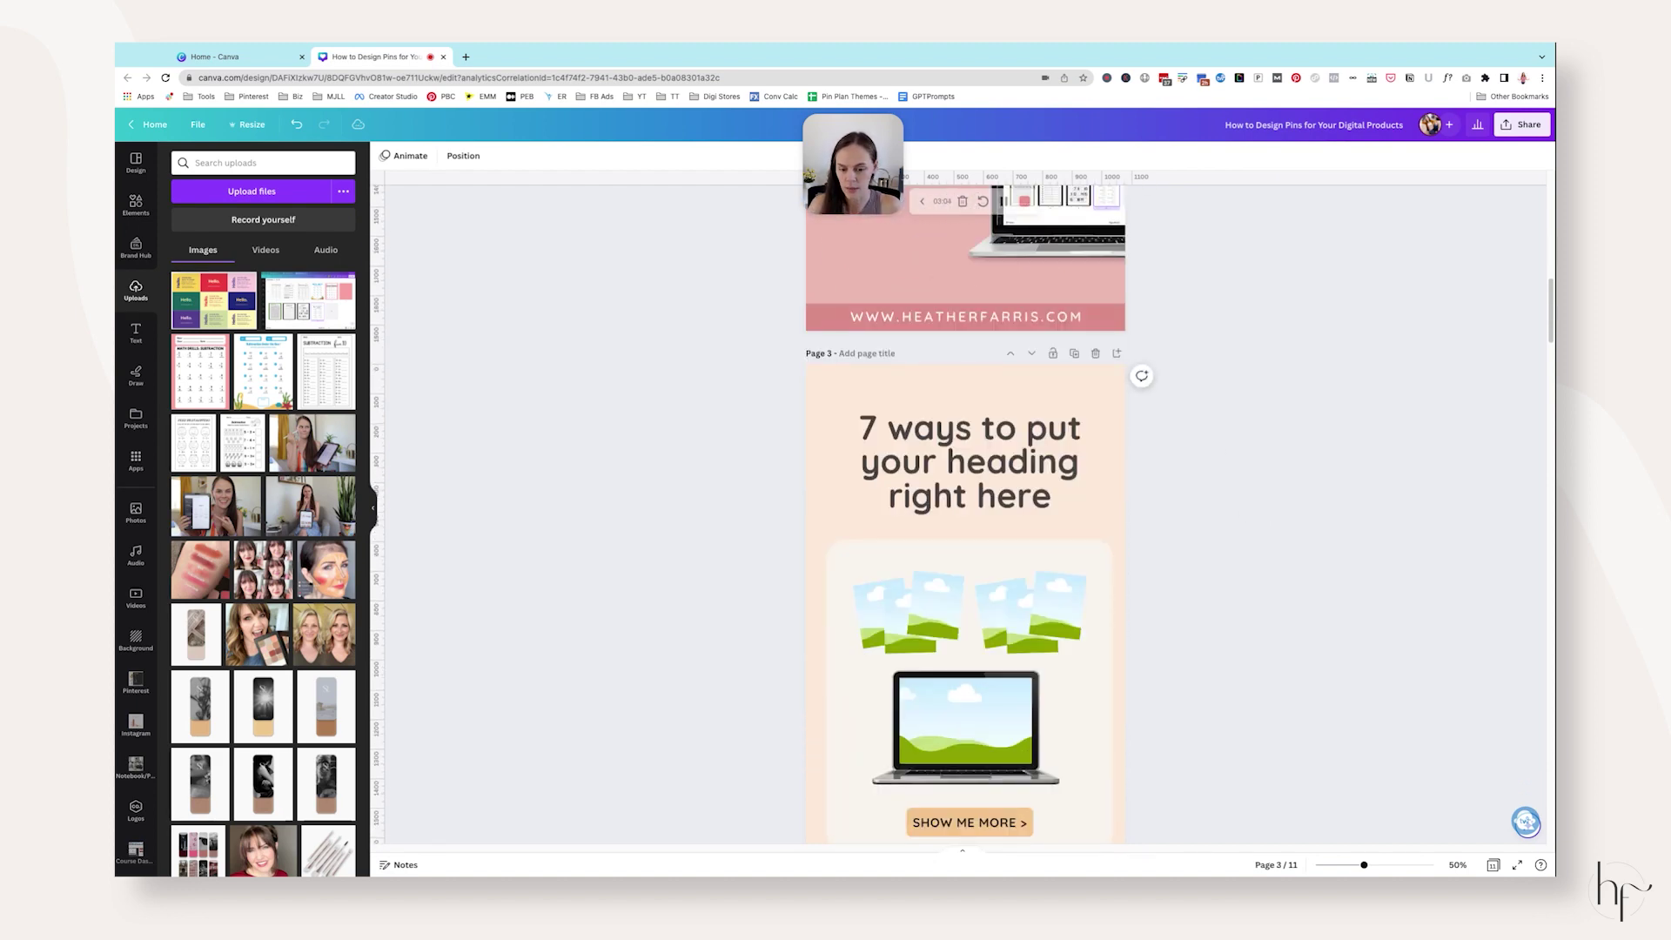
pyautogui.scroll(-2, 1221, 460)
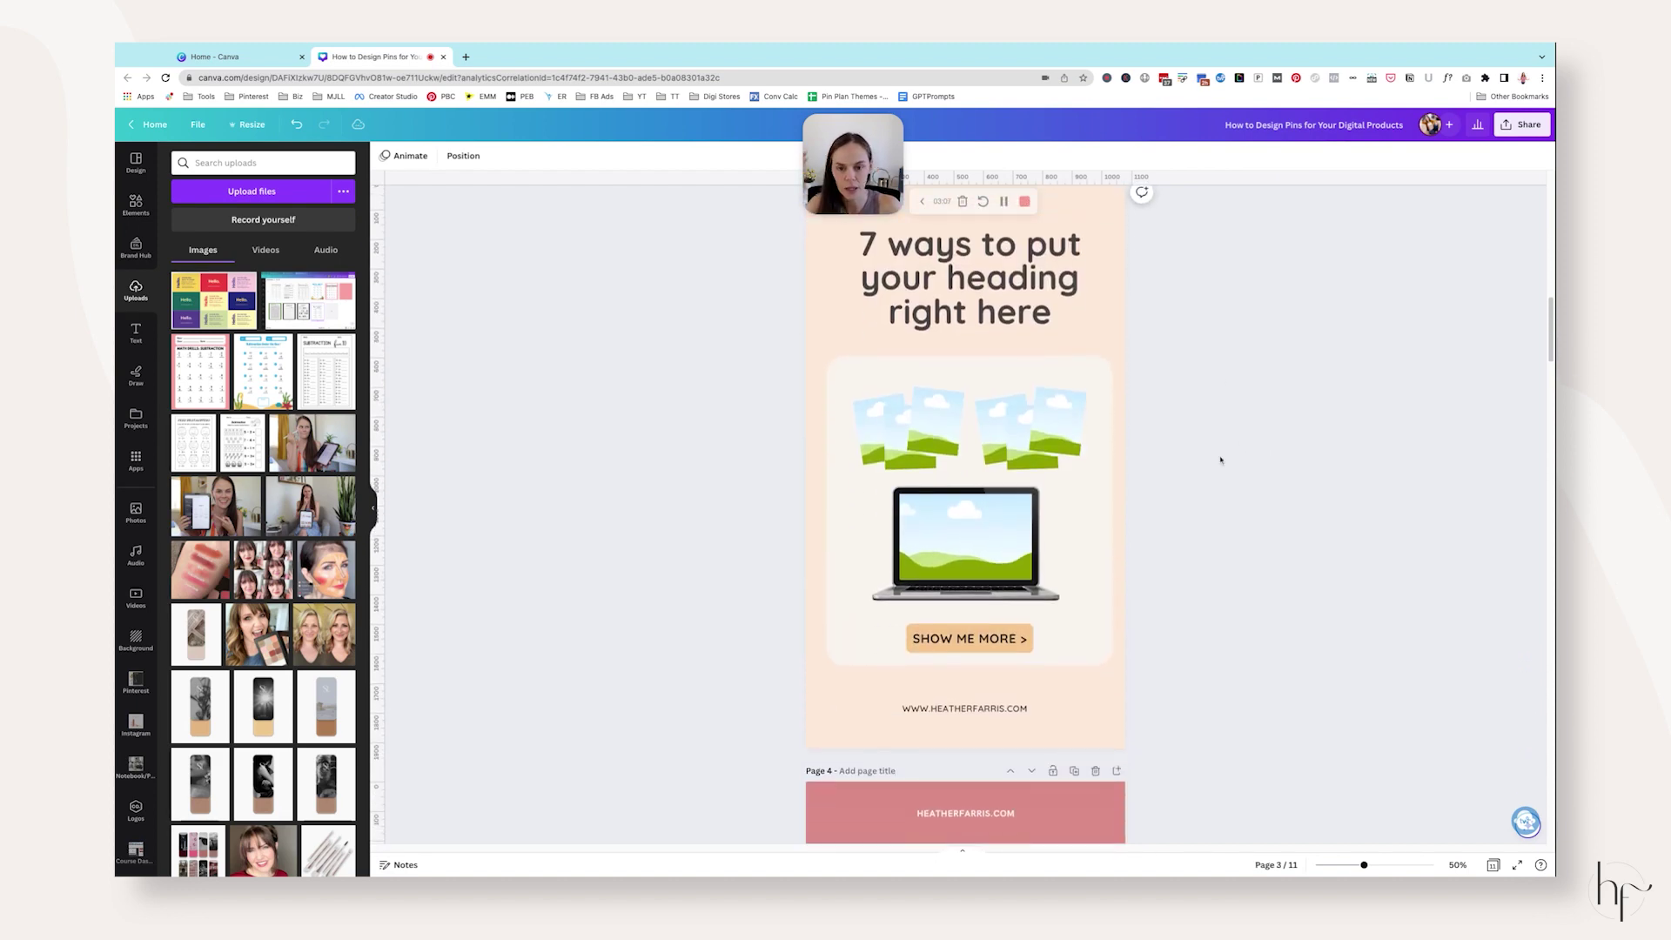
pyautogui.scroll(1, 1220, 457)
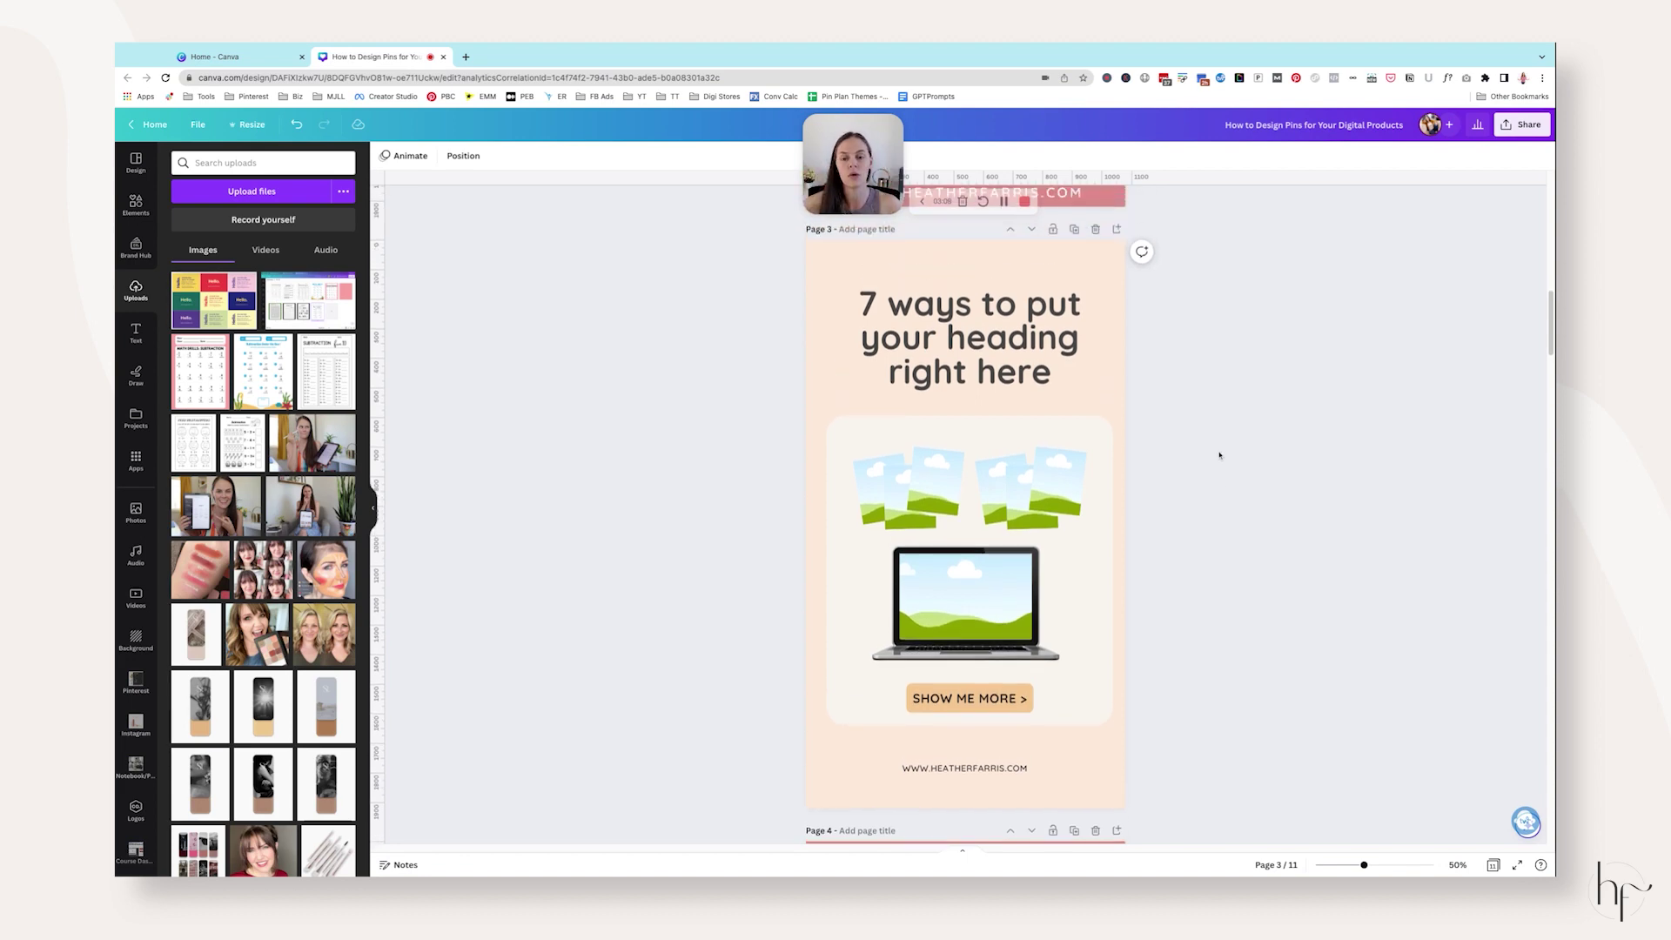
pyautogui.doubleClick(1075, 370)
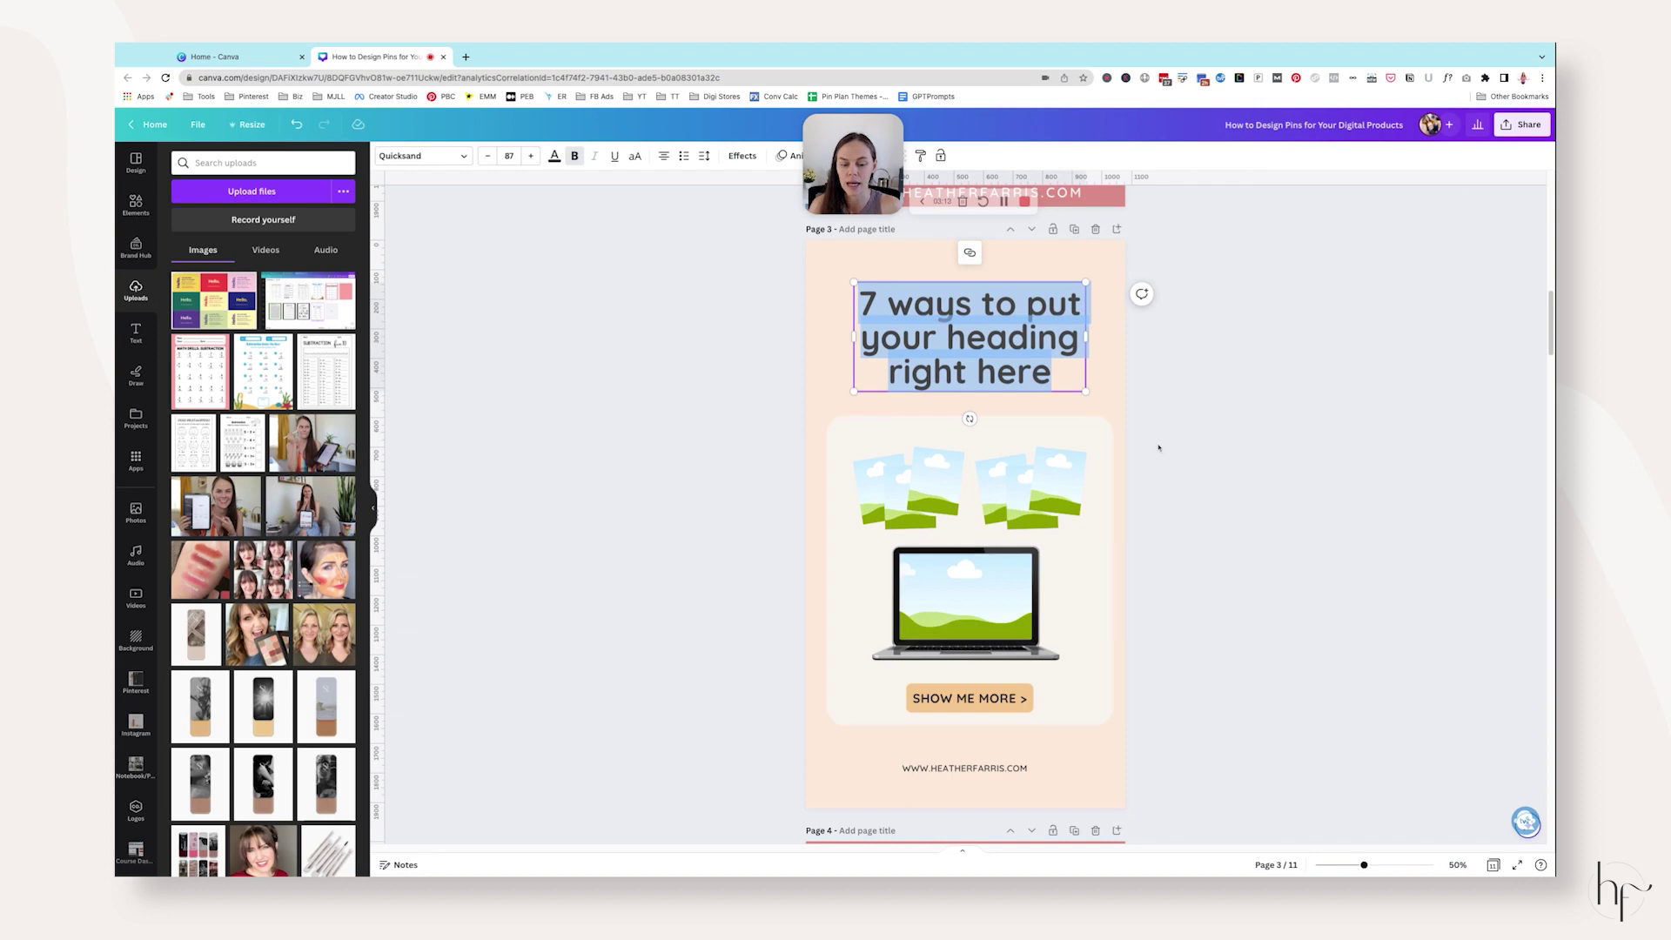
pyautogui.scroll(3, 1157, 445)
pyautogui.scroll(4, 1154, 444)
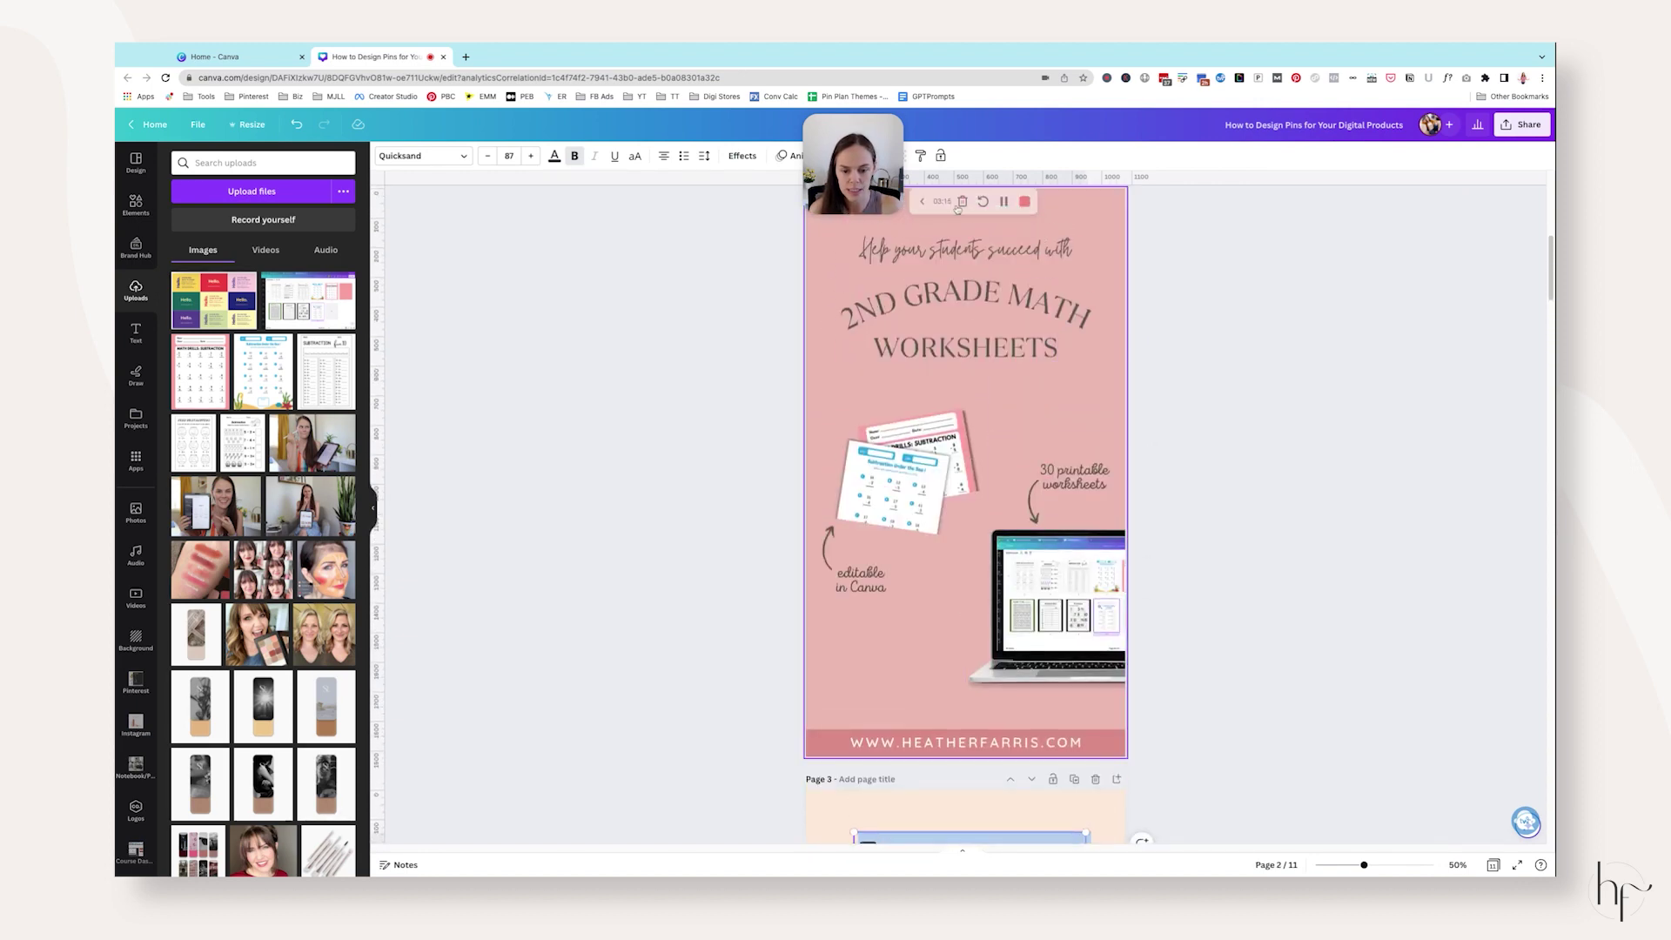
pyautogui.scroll(-3, 1100, 514)
pyautogui.scroll(-5, 1099, 515)
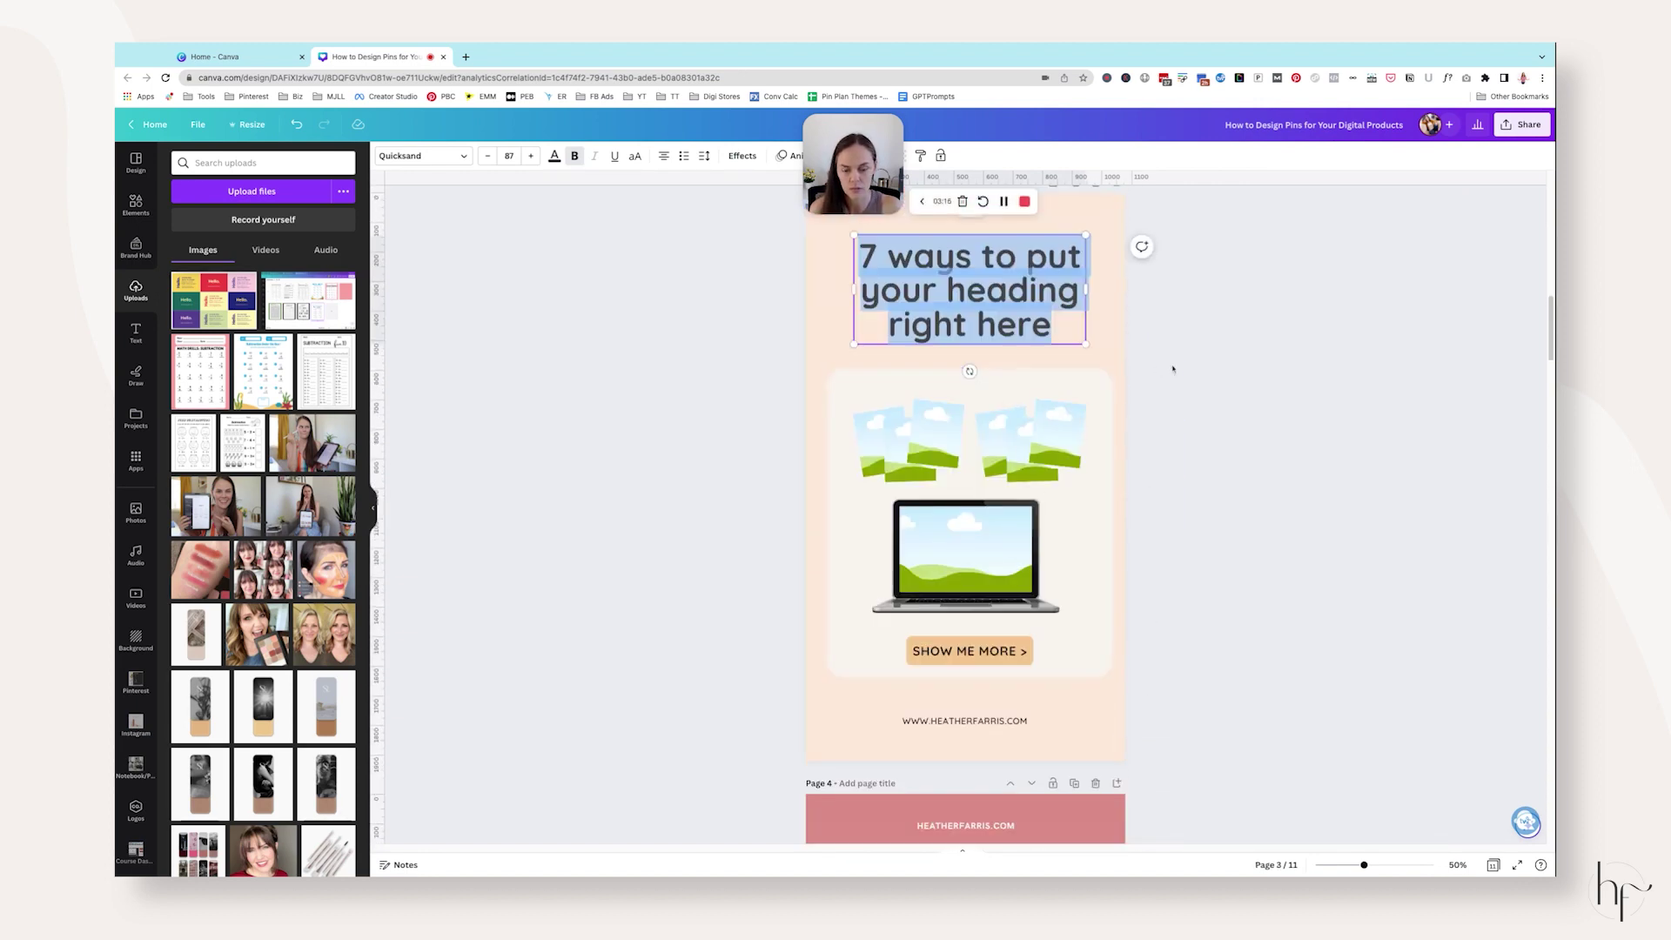
pyautogui.click(904, 374)
pyautogui.scroll(1, 904, 374)
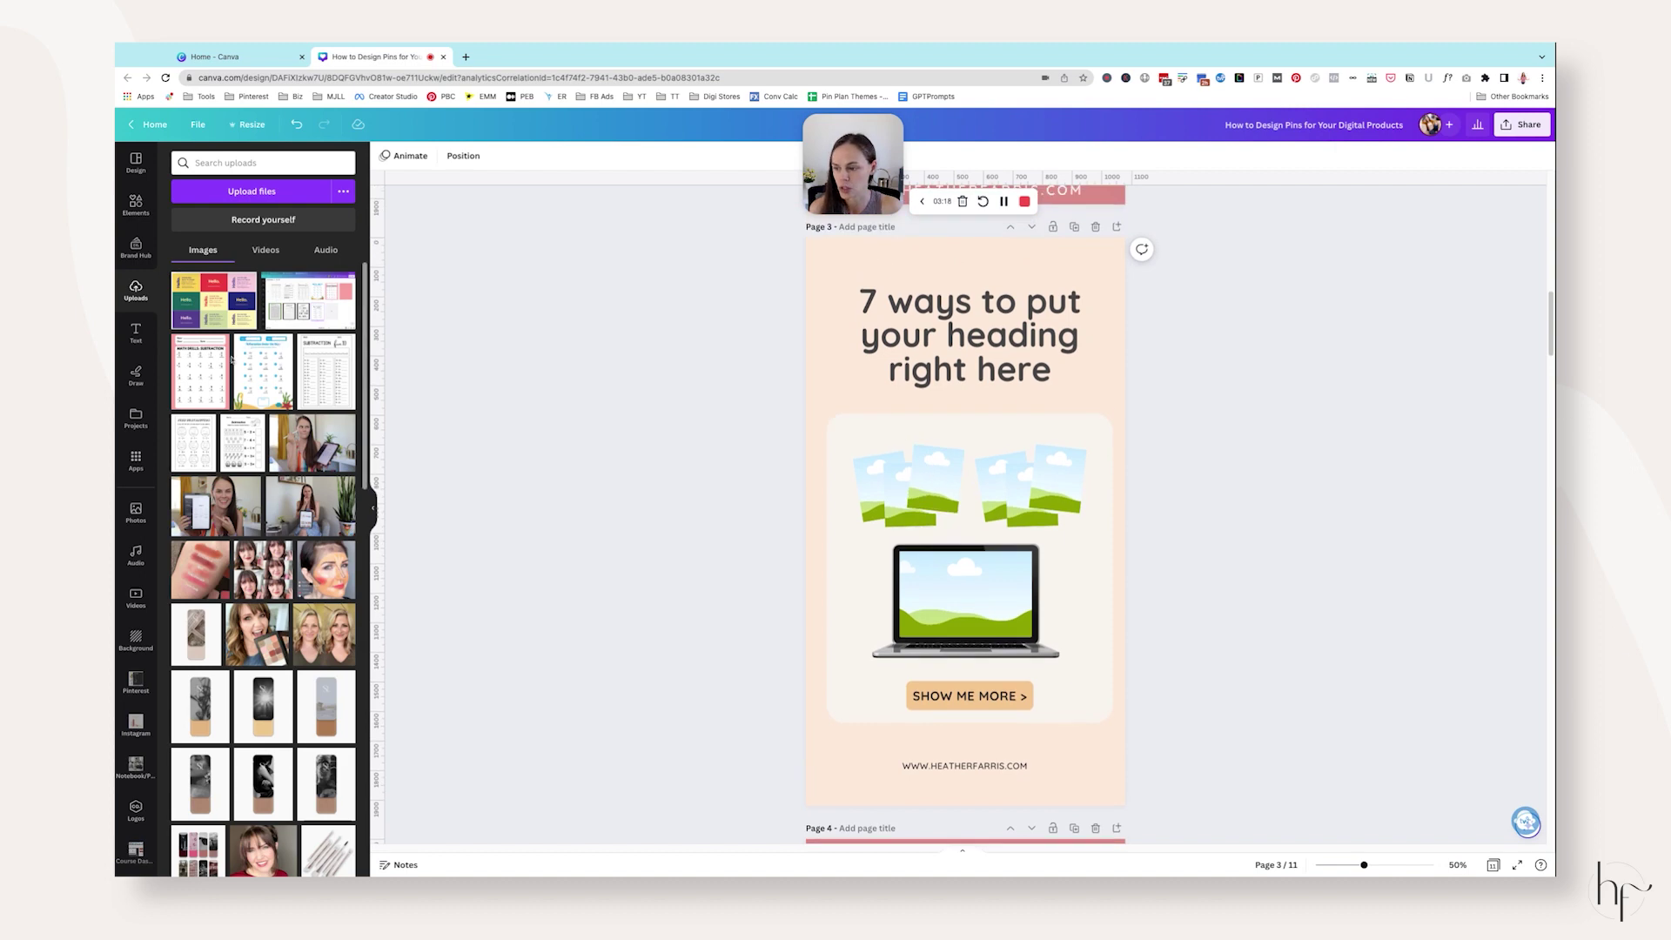
# Fill the cluster frames with Math Drills, Subtraction Under the Sea, Free Multiplication and Subtraction worksheets.
pyautogui.moveTo(231, 358); pyautogui.dragTo(927, 483)
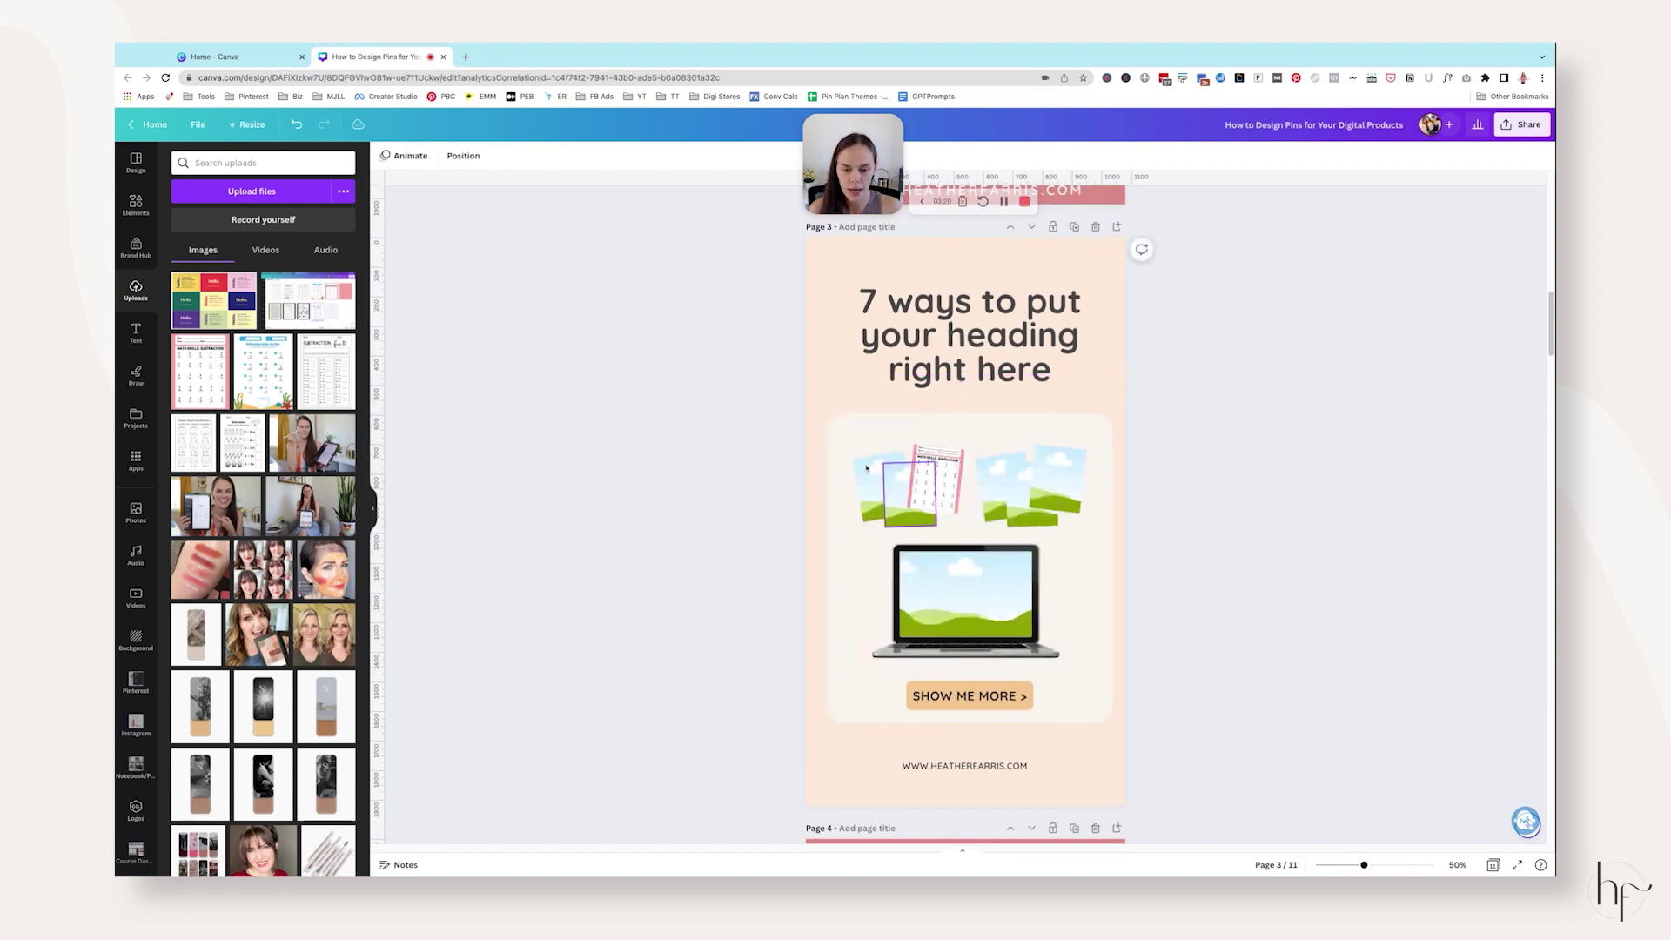
pyautogui.click(247, 347)
pyautogui.click(262, 374)
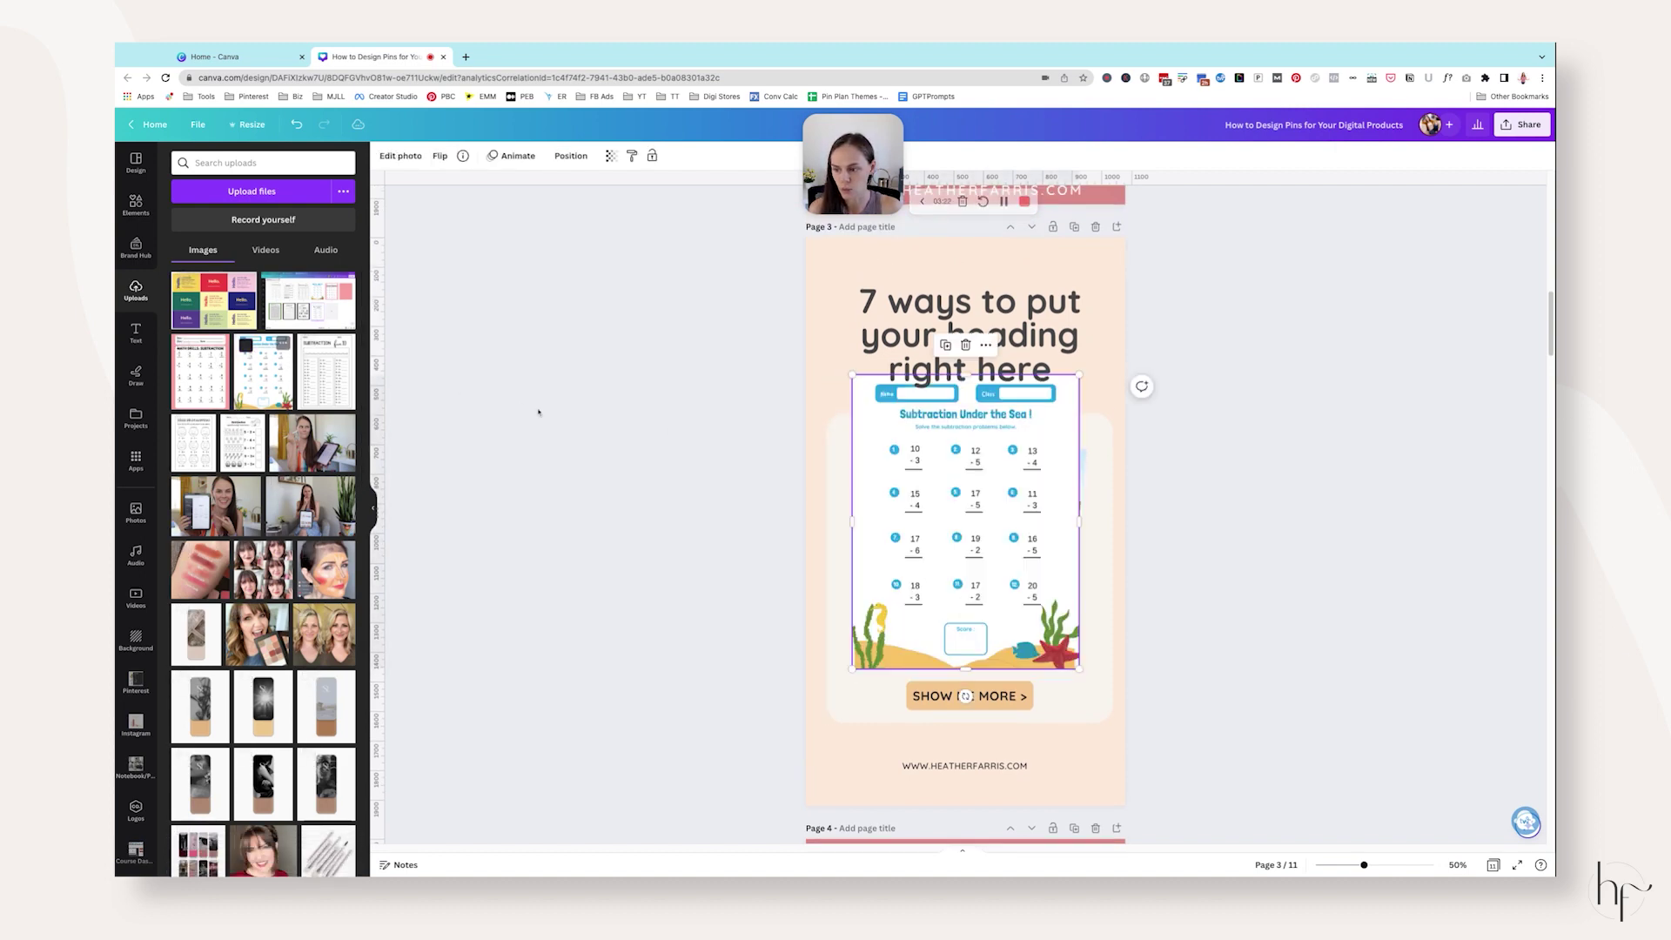
pyautogui.moveTo(978, 468); pyautogui.dragTo(896, 492)
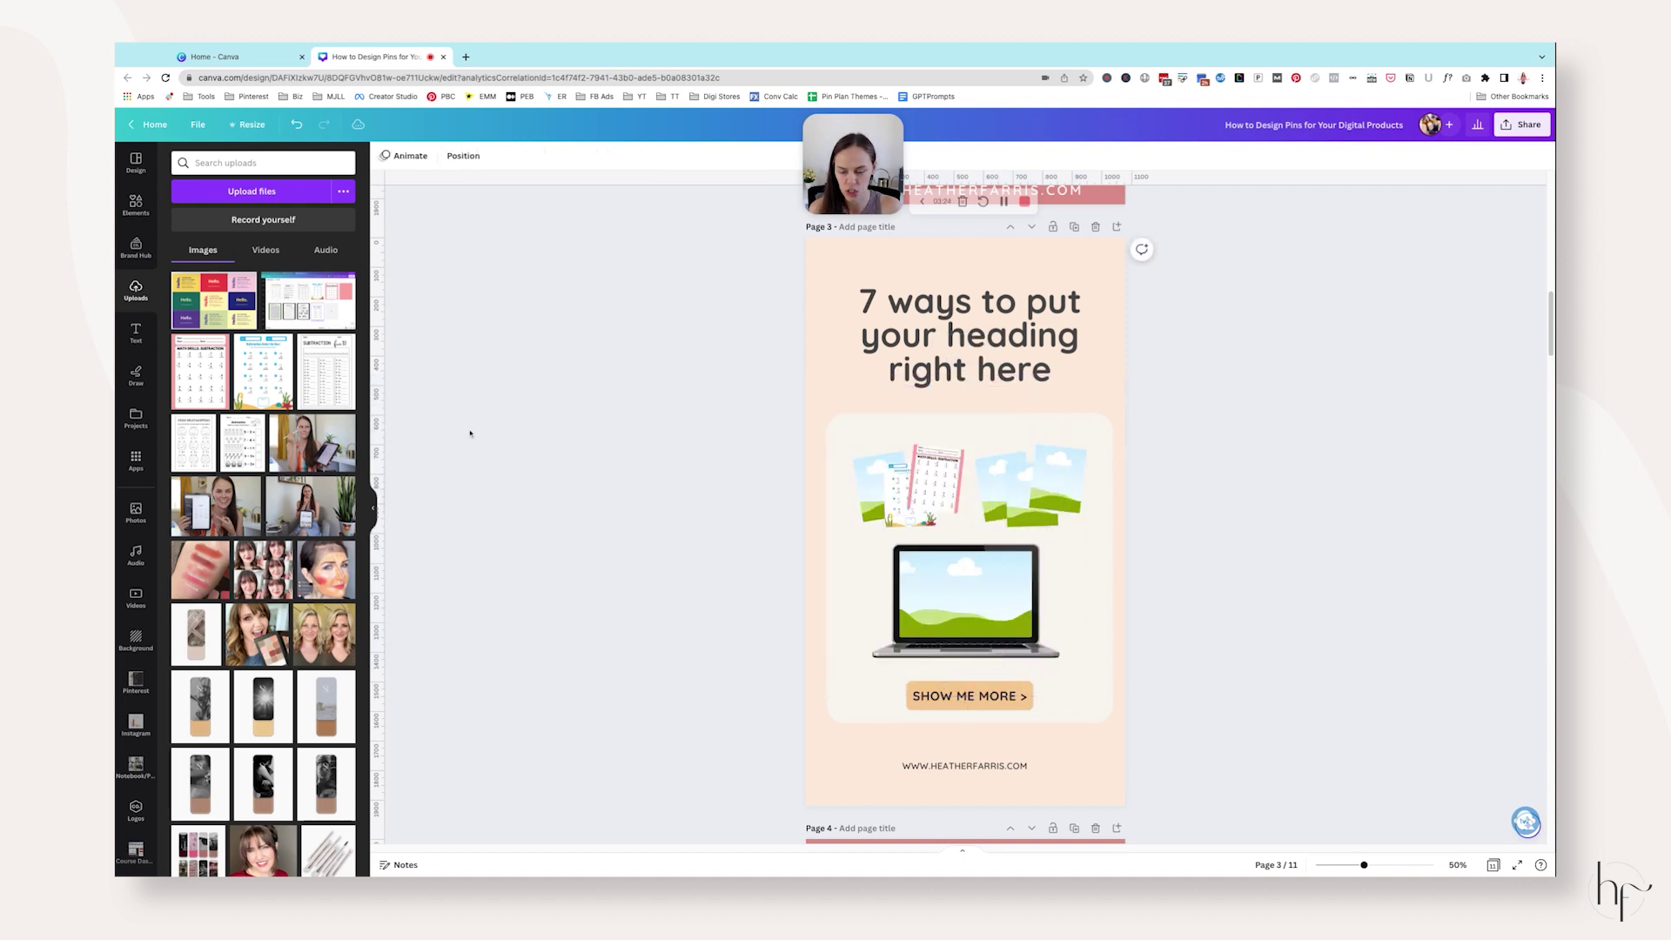
pyautogui.click(323, 372)
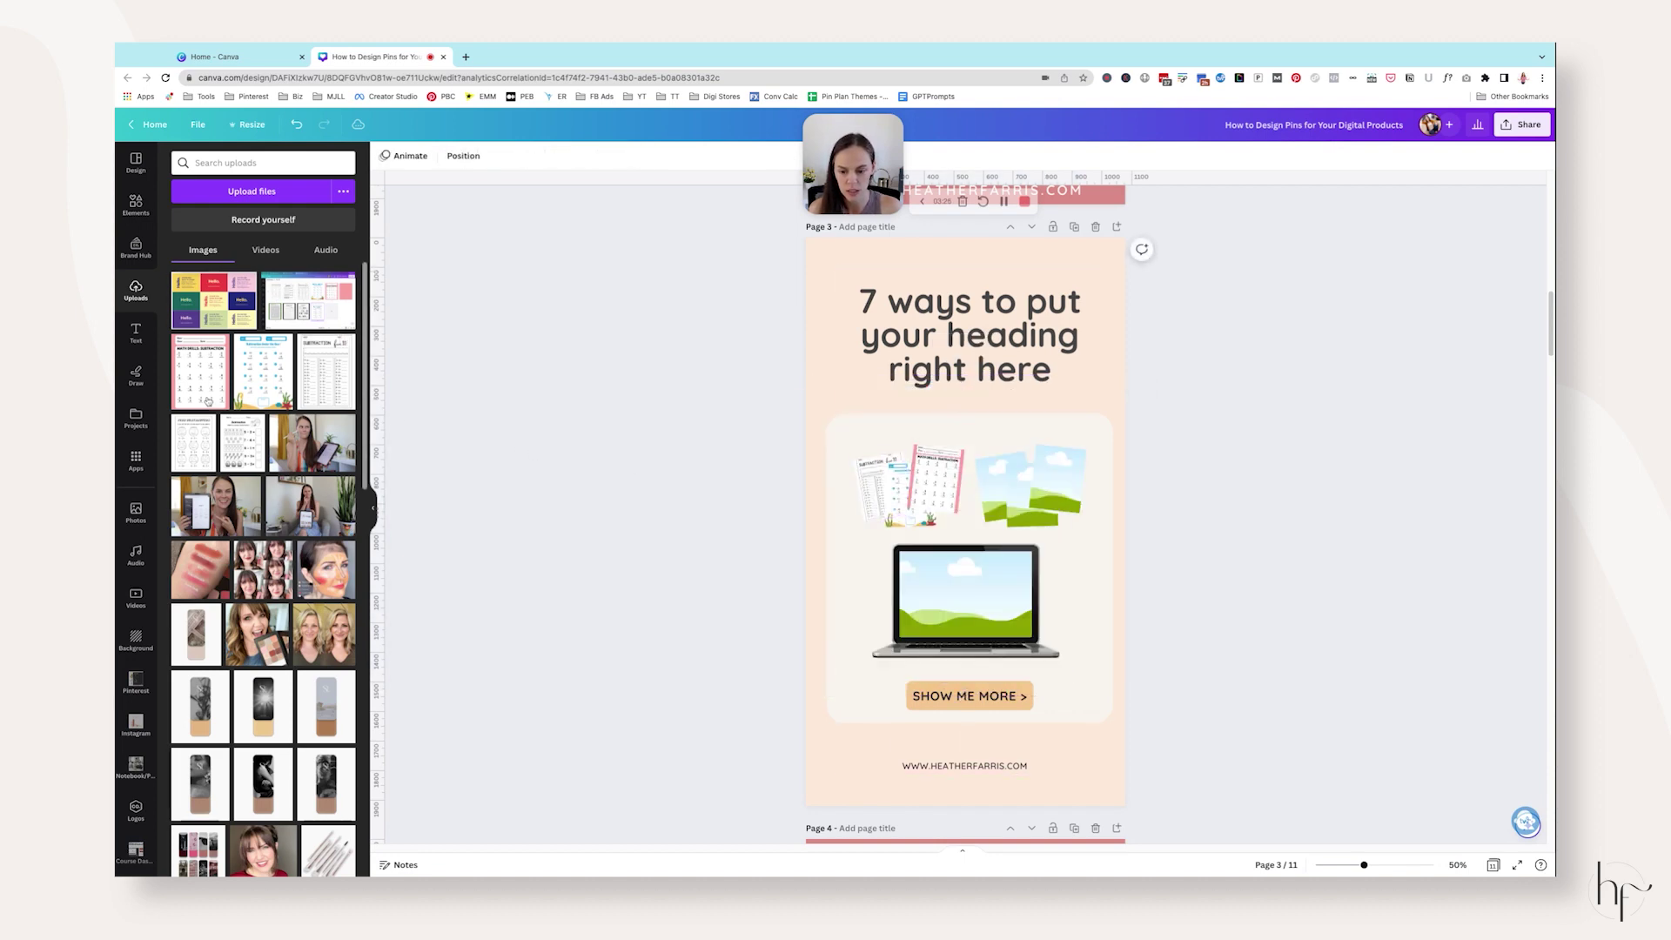
pyautogui.click(207, 380)
pyautogui.moveTo(973, 478); pyautogui.dragTo(1001, 481)
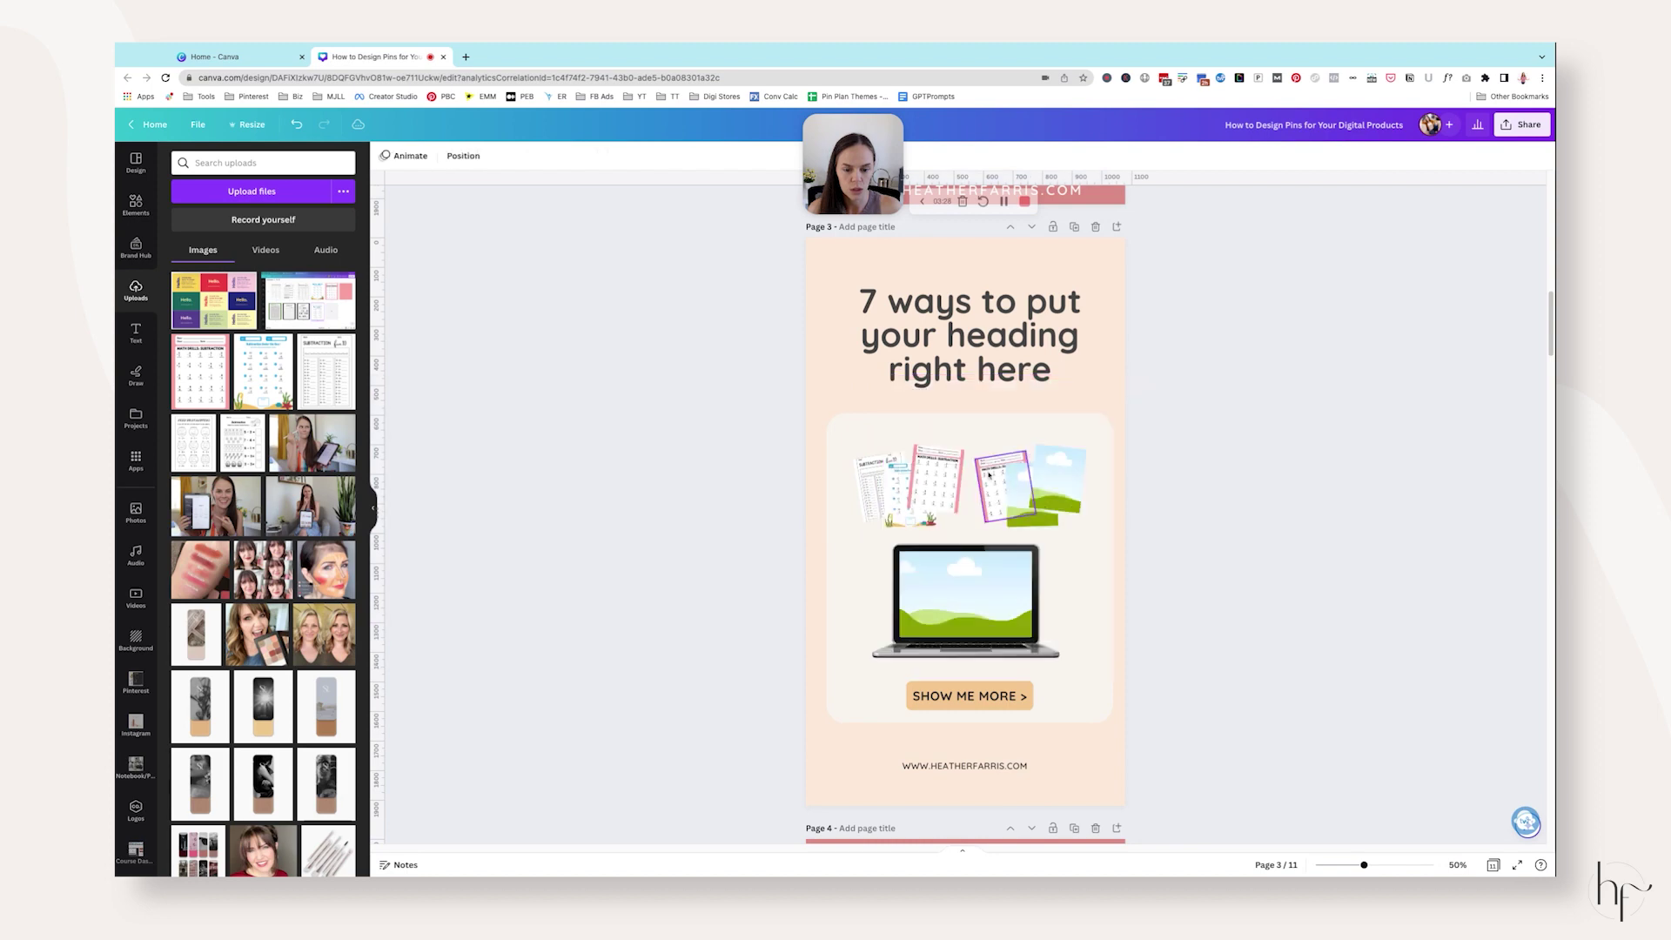
pyautogui.click(193, 443)
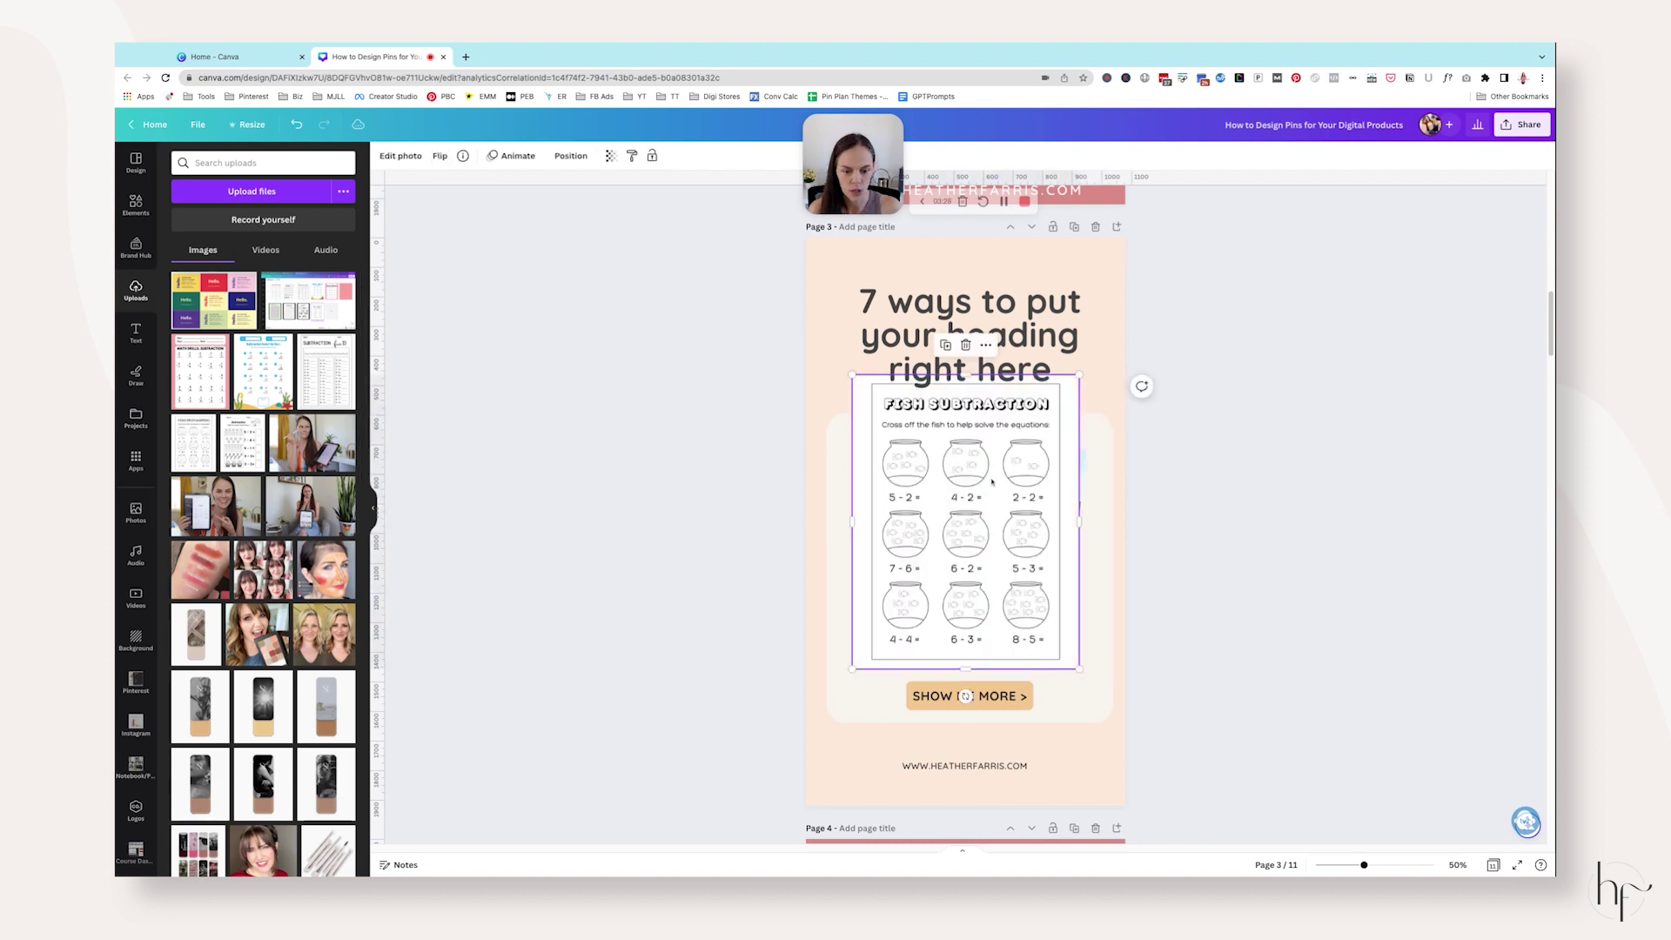
pyautogui.click(242, 443)
pyautogui.moveTo(927, 487); pyautogui.dragTo(1001, 493)
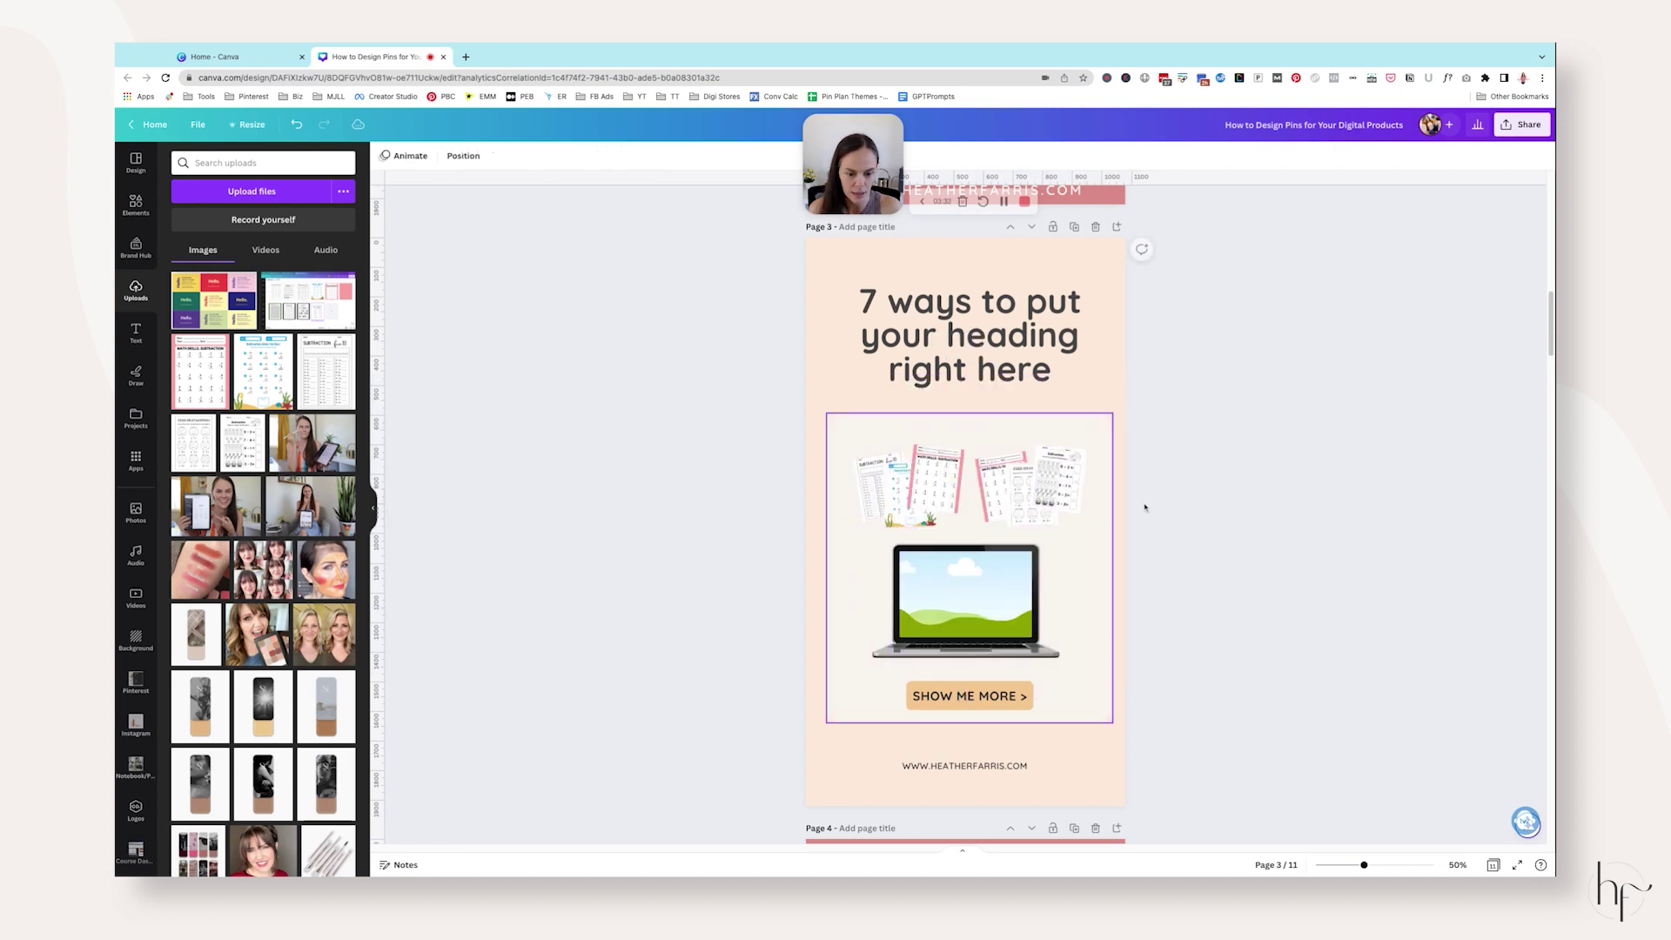
# Apply a Glow shadow to each of the four worksheet images in the page 3 cluster.
pyautogui.click(868, 477)
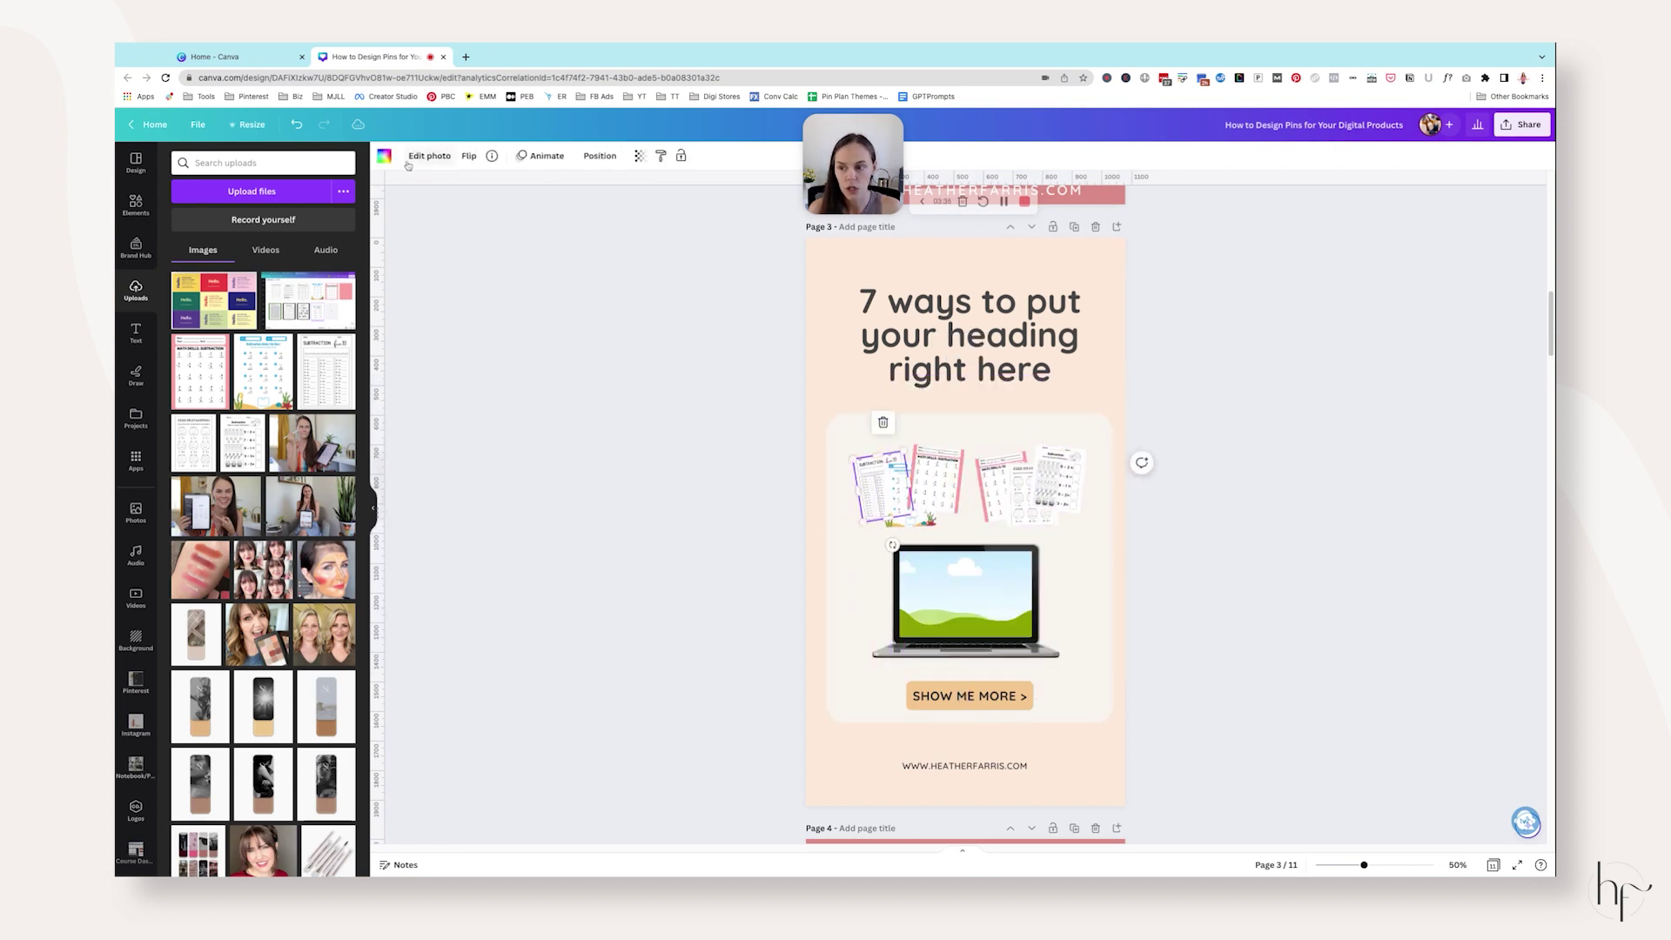
pyautogui.click(429, 155)
pyautogui.click(207, 474)
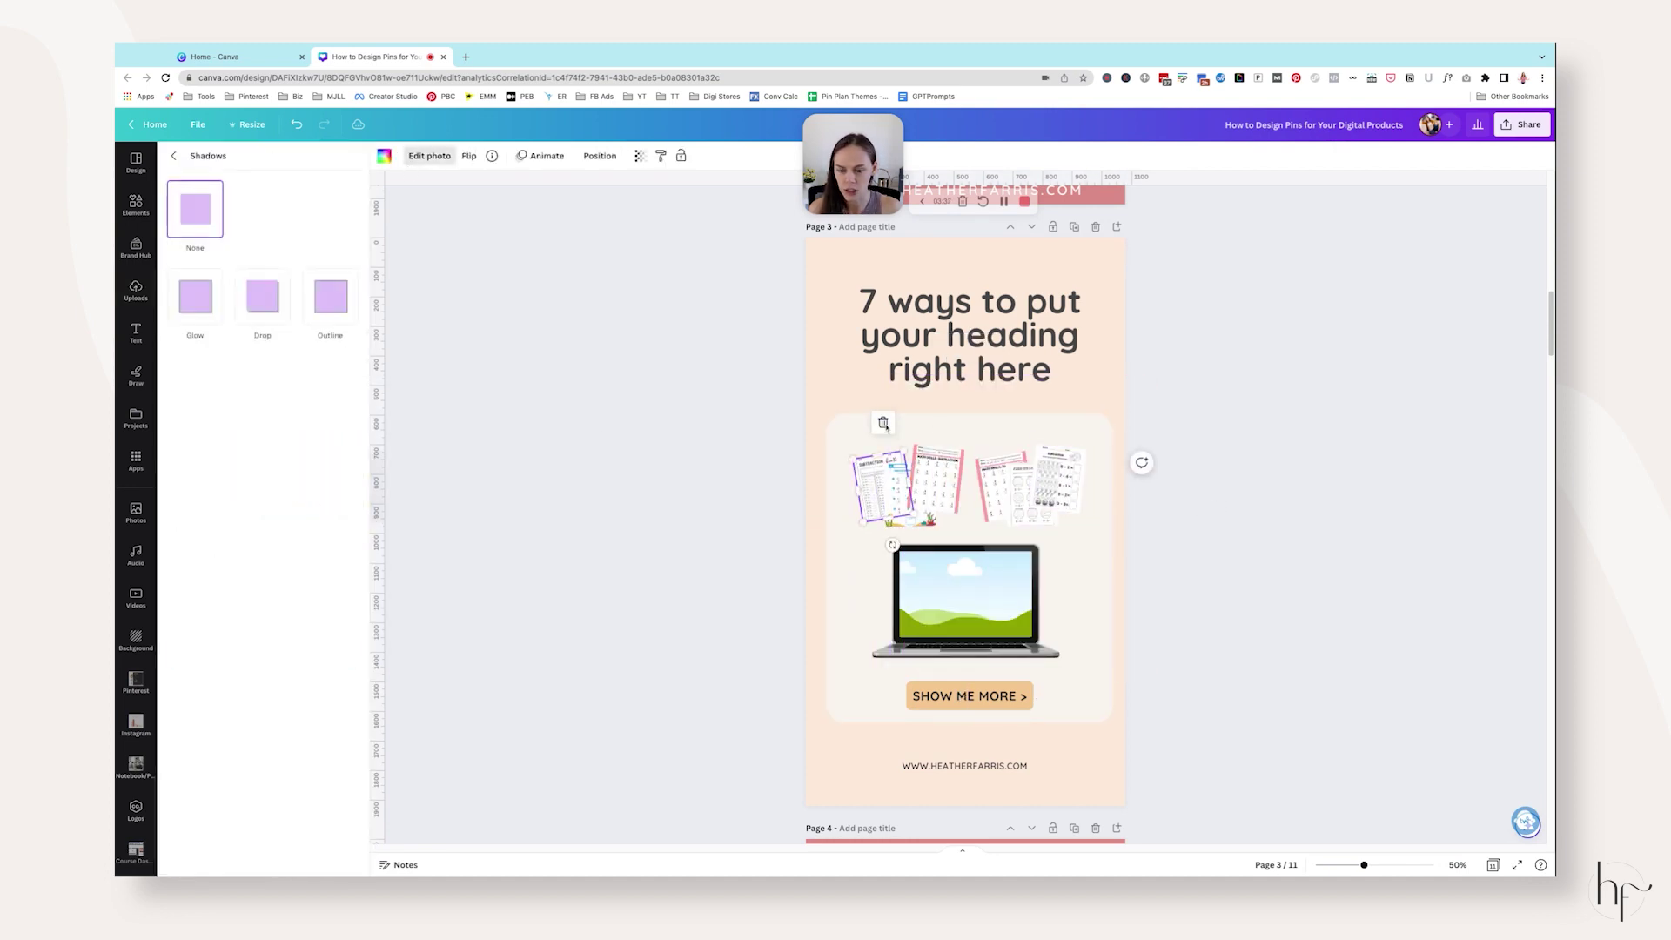
pyautogui.click(218, 307)
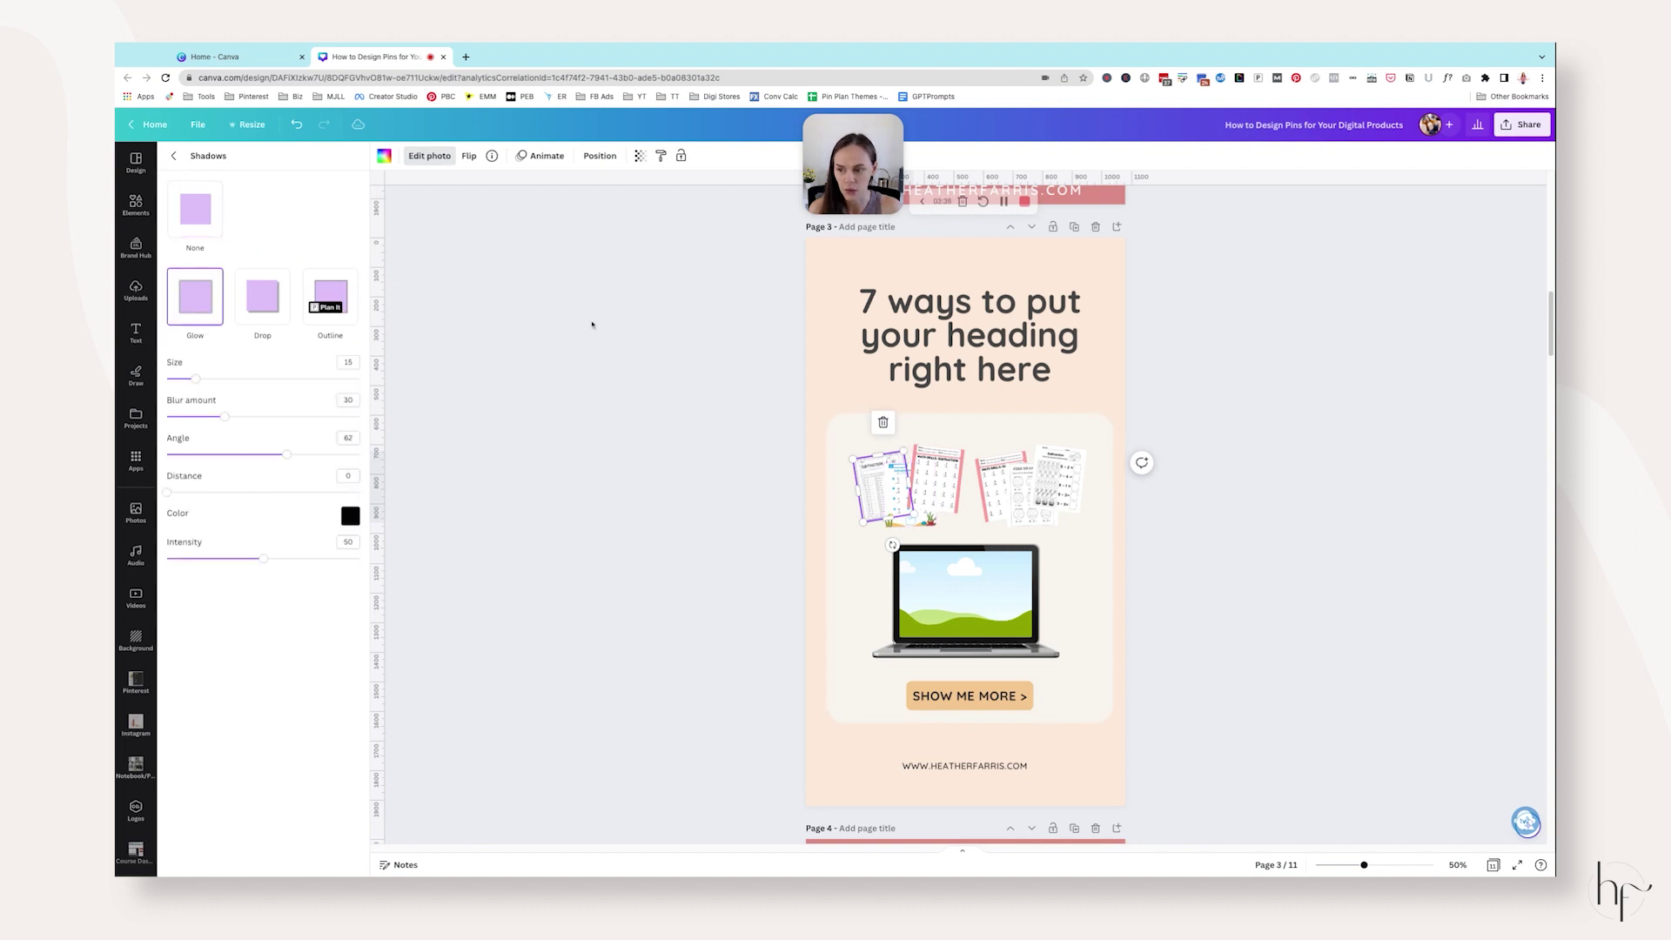
pyautogui.click(860, 484)
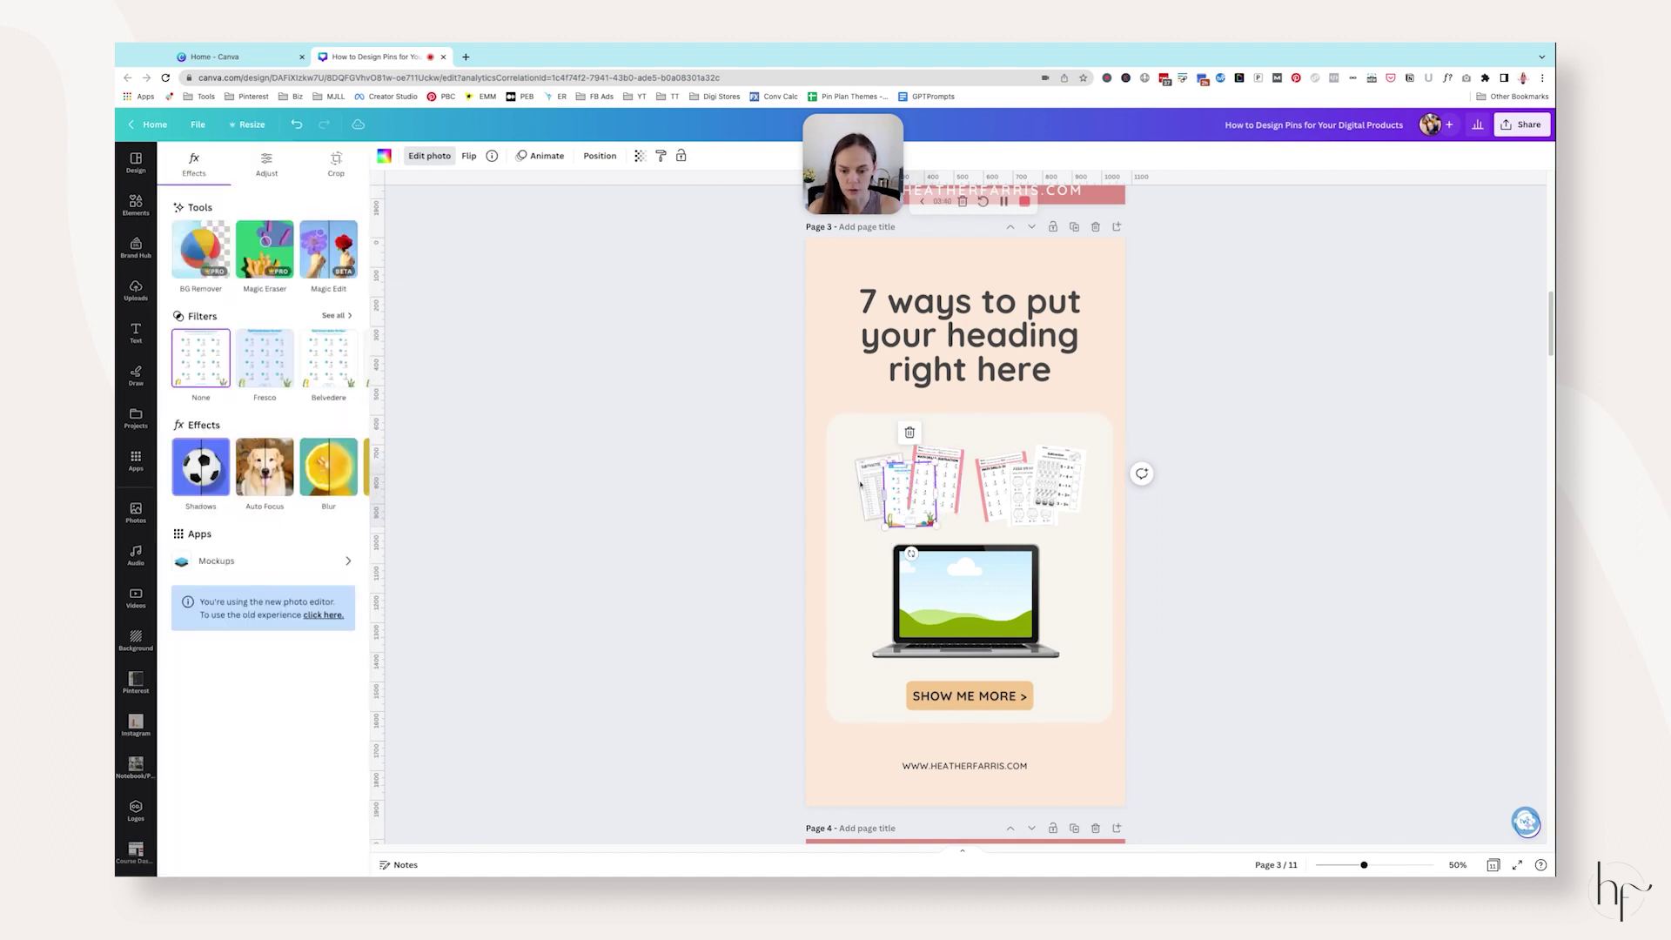
pyautogui.click(216, 464)
pyautogui.click(199, 299)
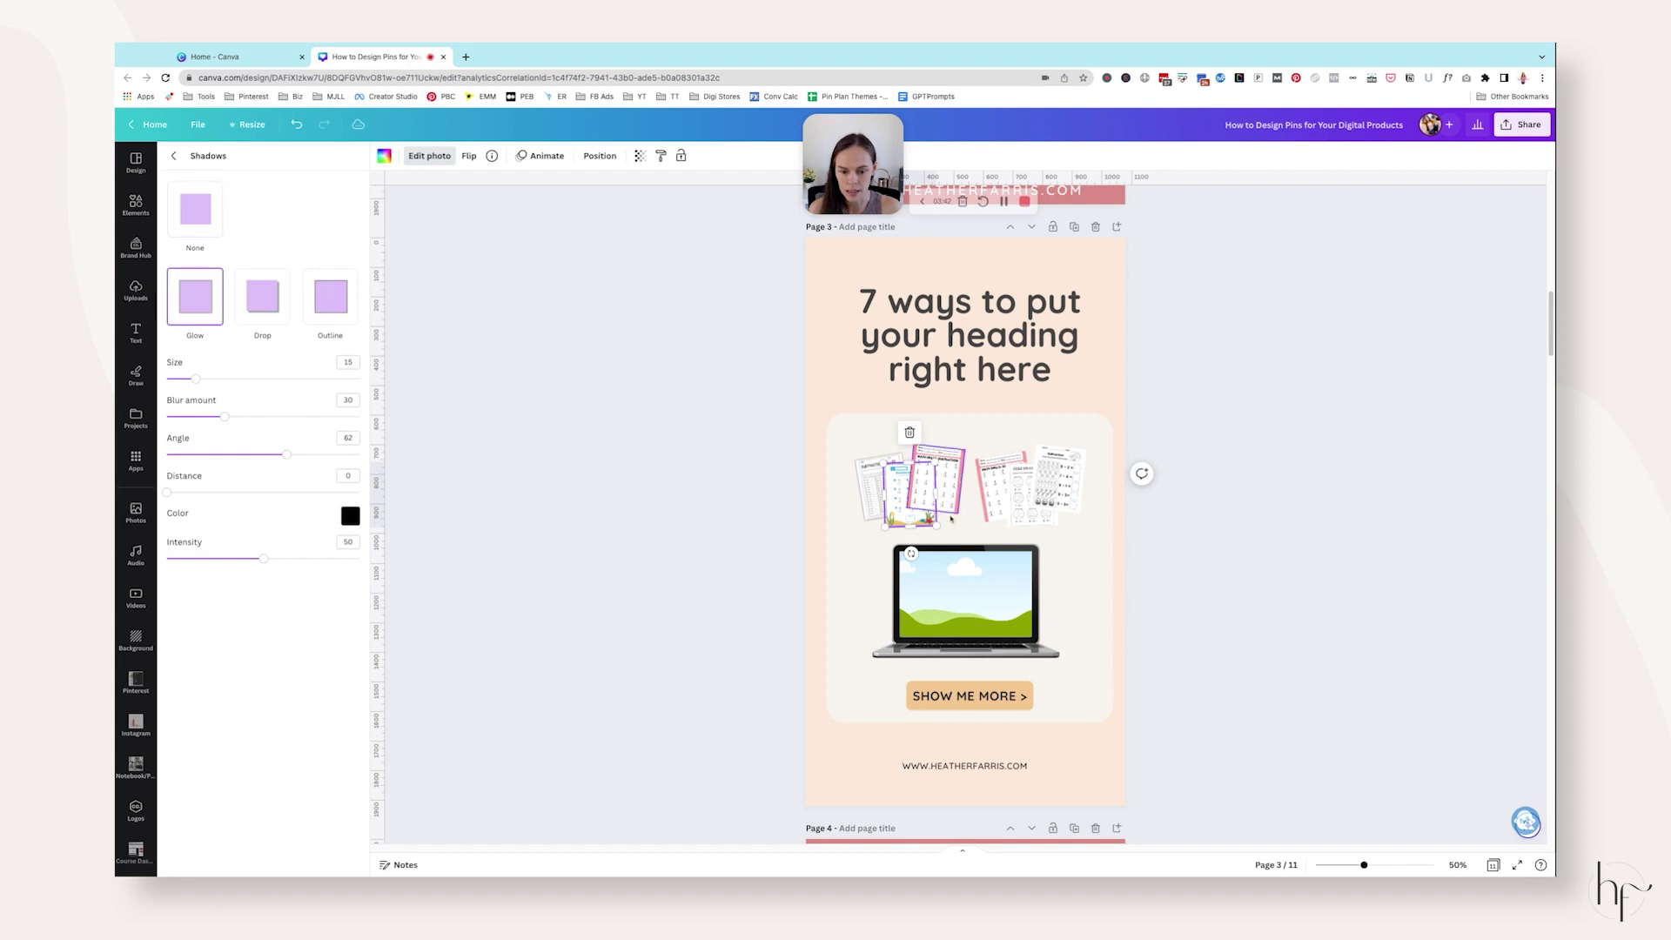
pyautogui.click(936, 483)
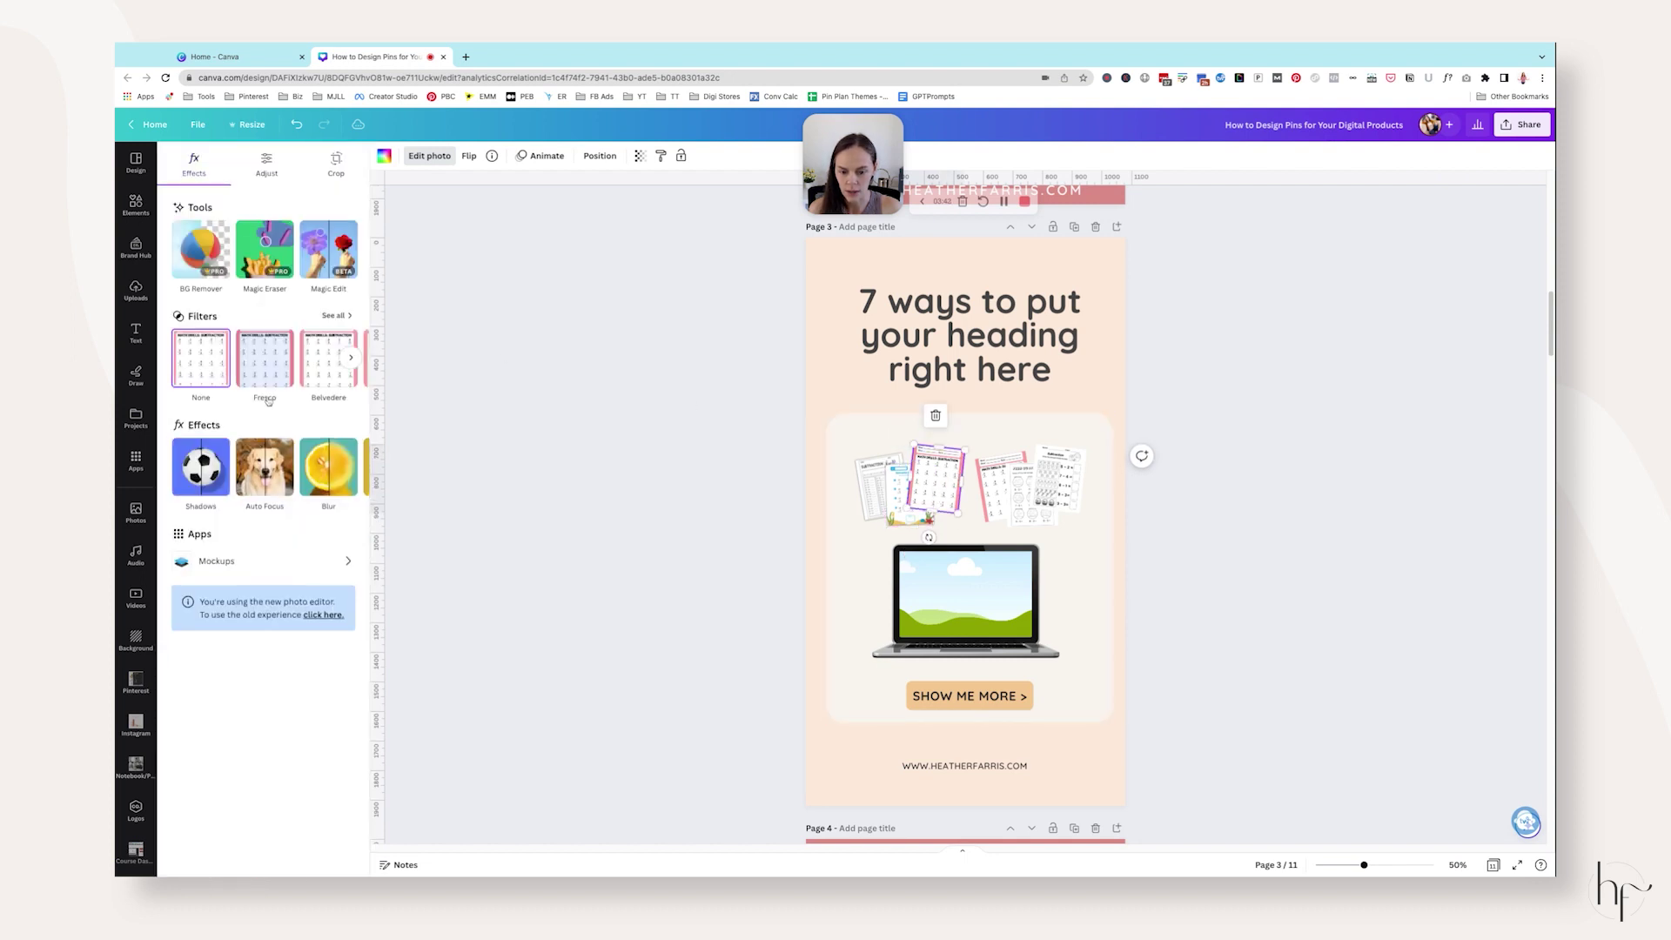
pyautogui.click(200, 466)
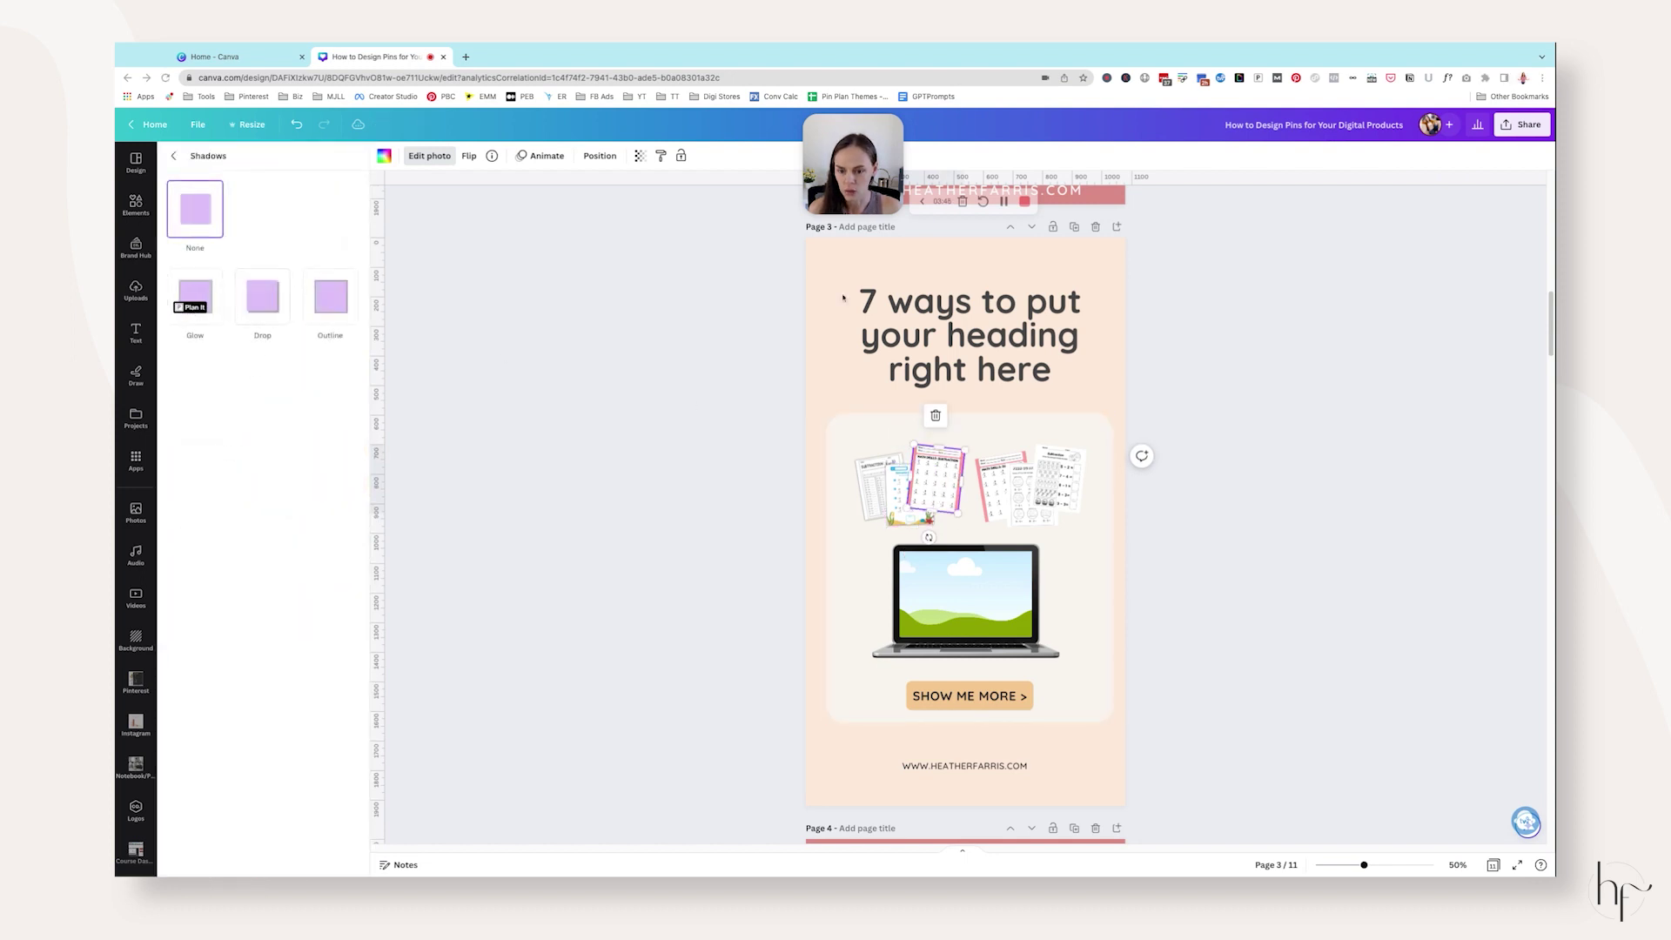
pyautogui.click(188, 288)
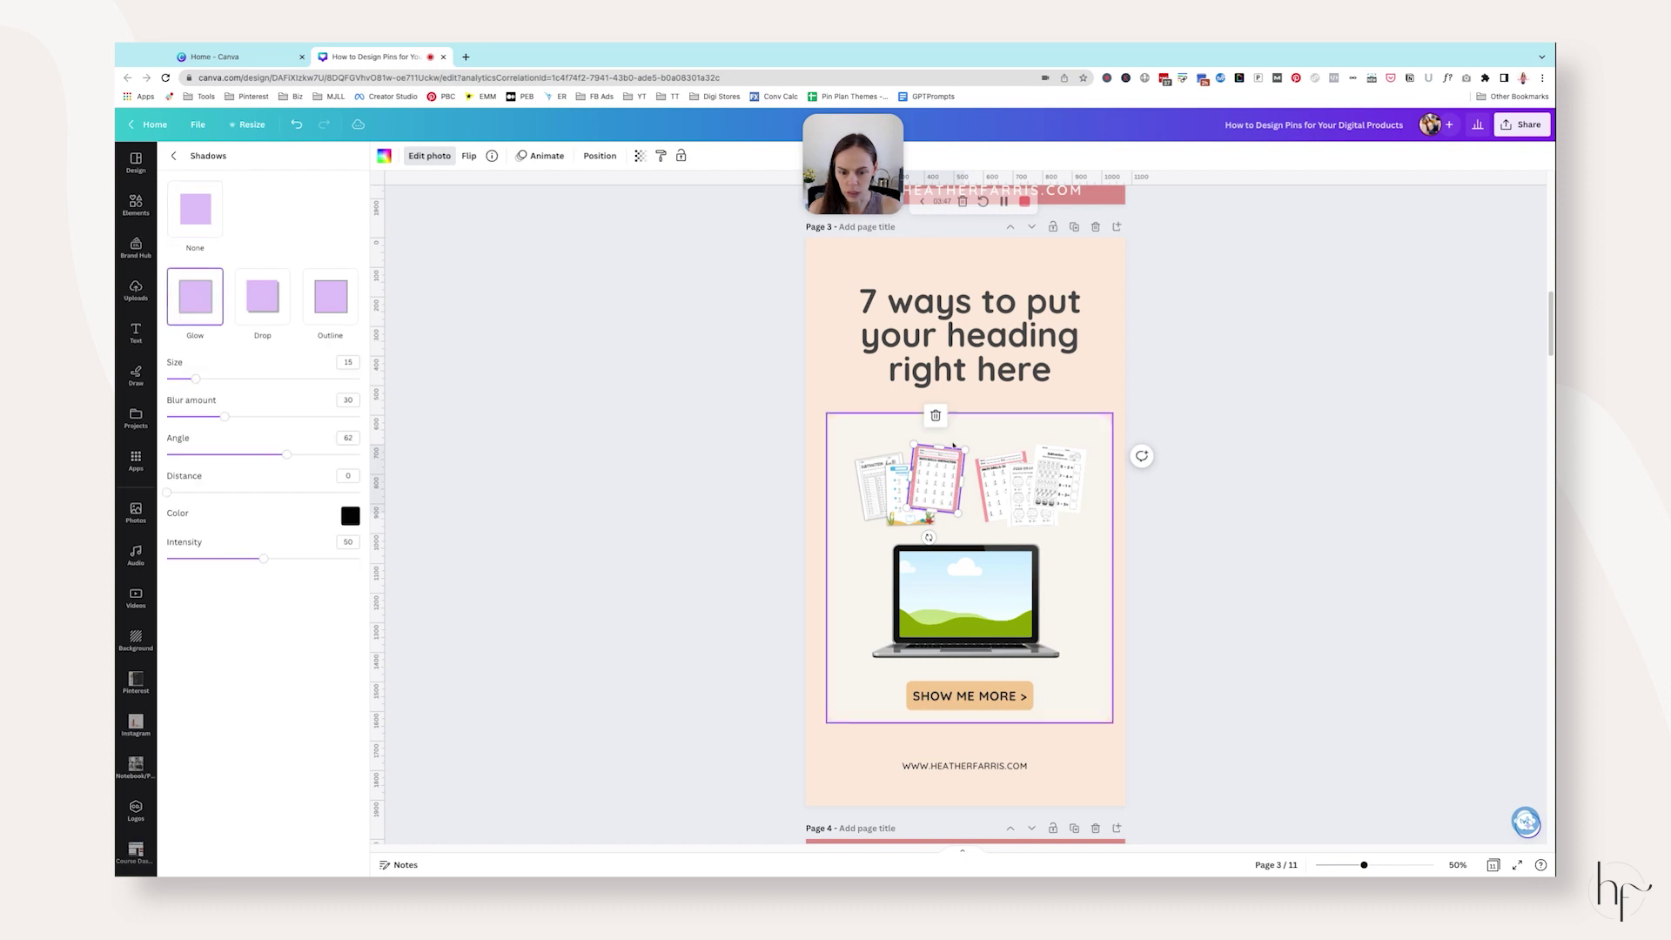
pyautogui.click(1003, 483)
pyautogui.click(202, 448)
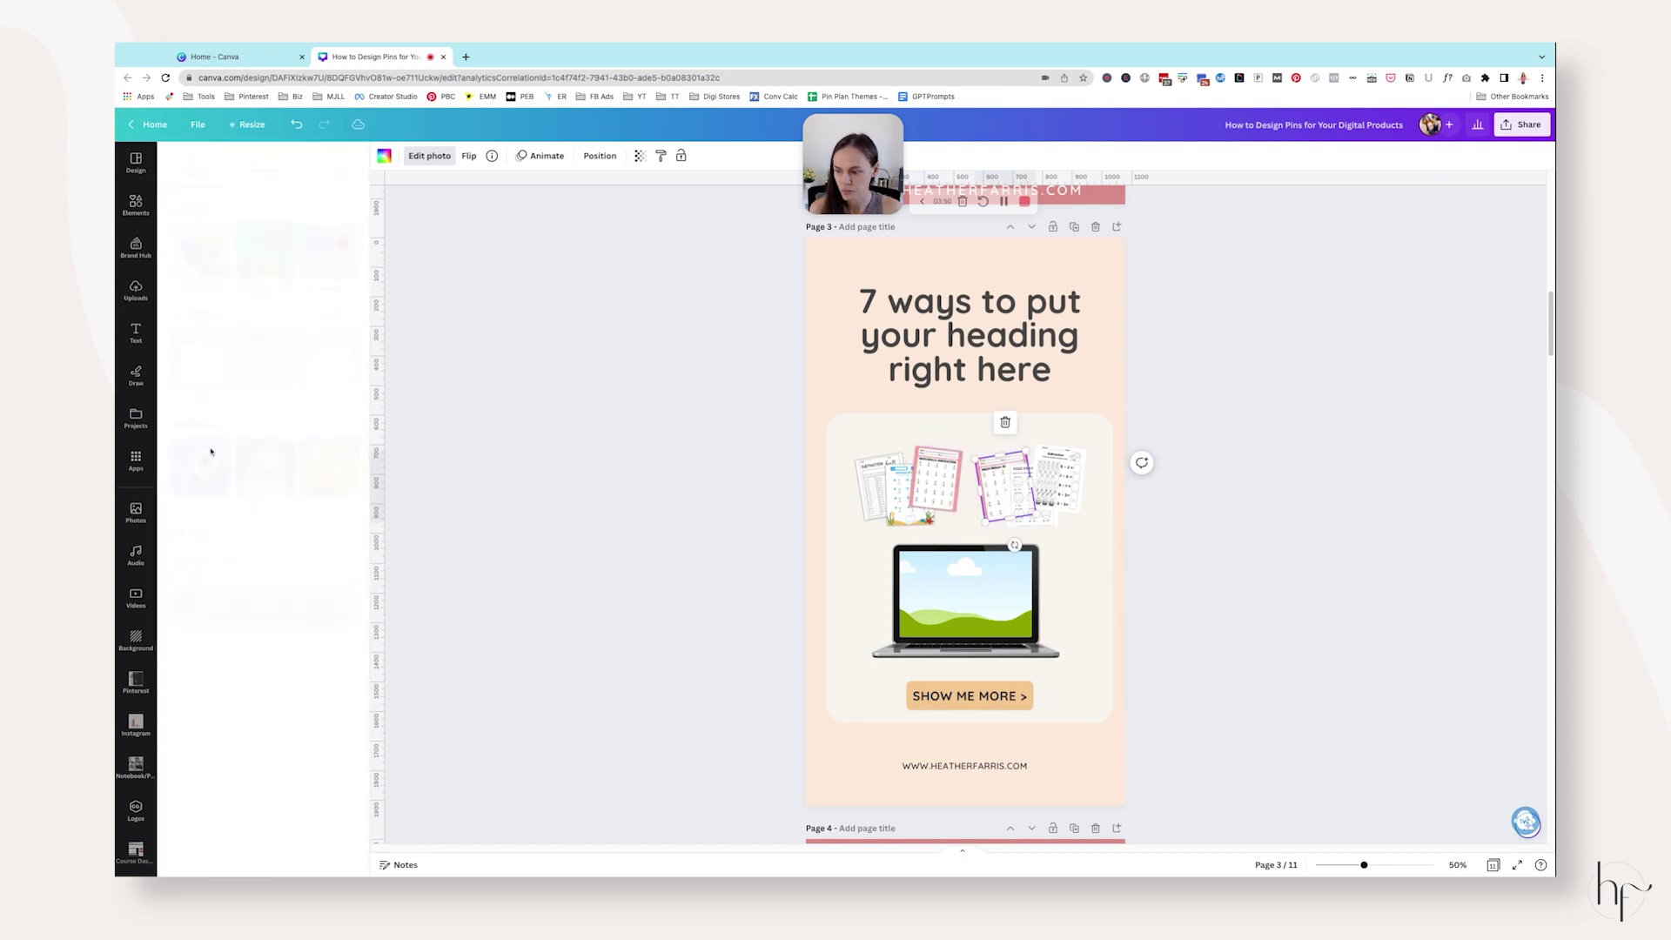
pyautogui.click(195, 296)
pyautogui.click(1283, 470)
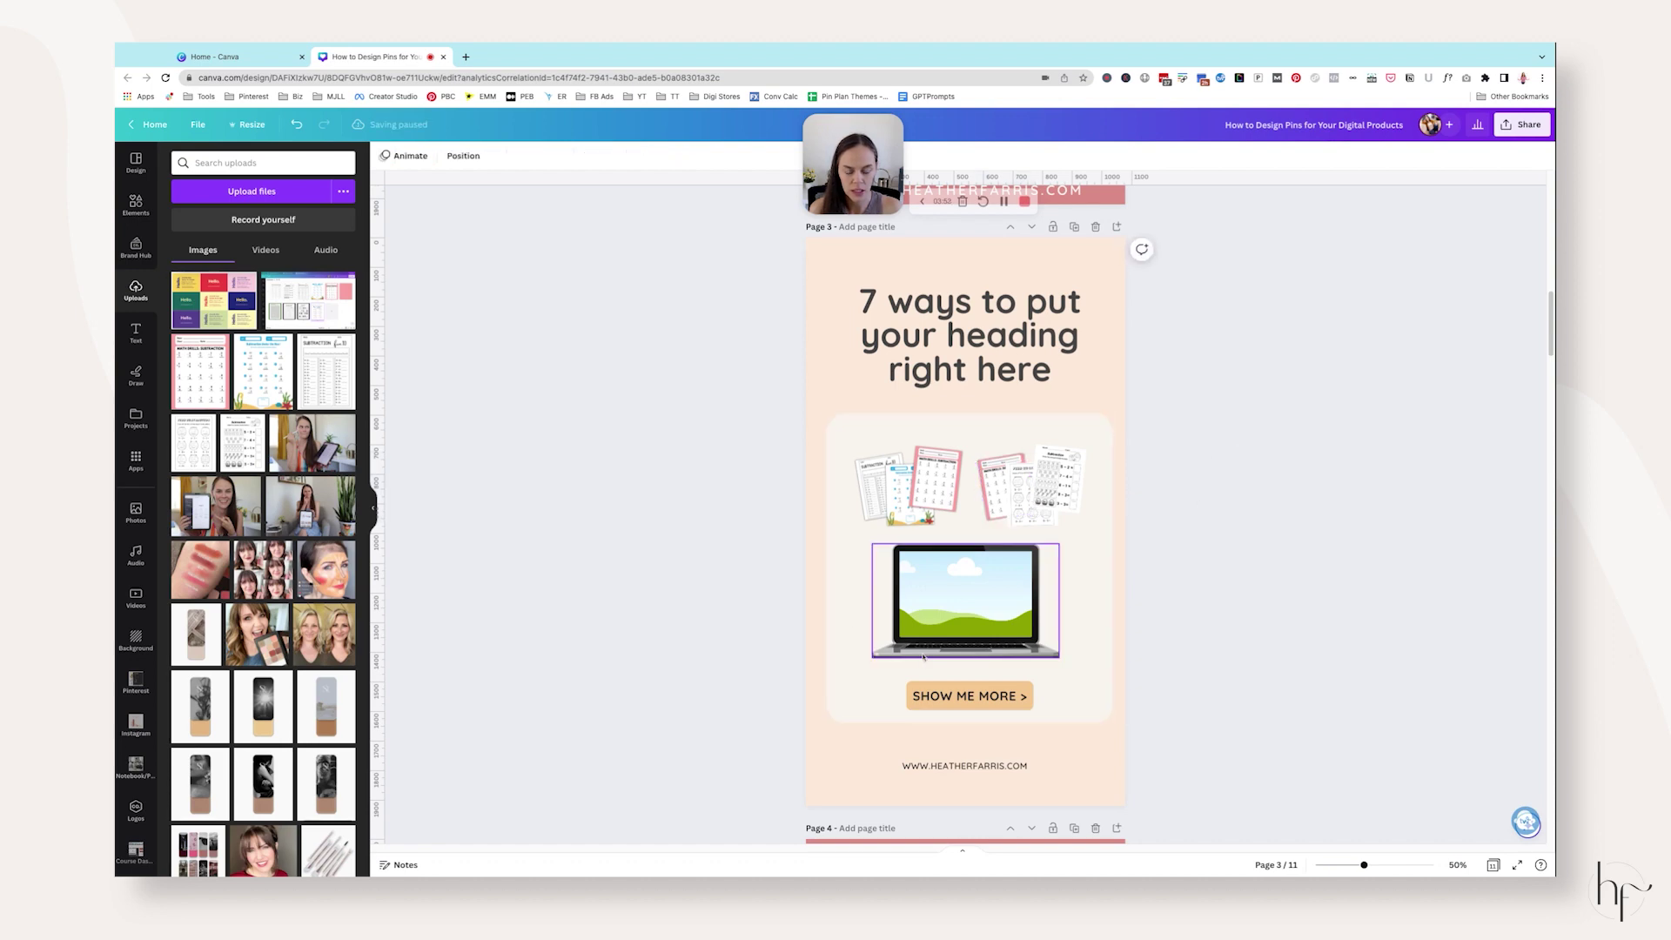
# Fill the laptop screen with a Canva screenshot, then a Course Dashboard screenshot.
pyautogui.moveTo(303, 311); pyautogui.dragTo(937, 617)
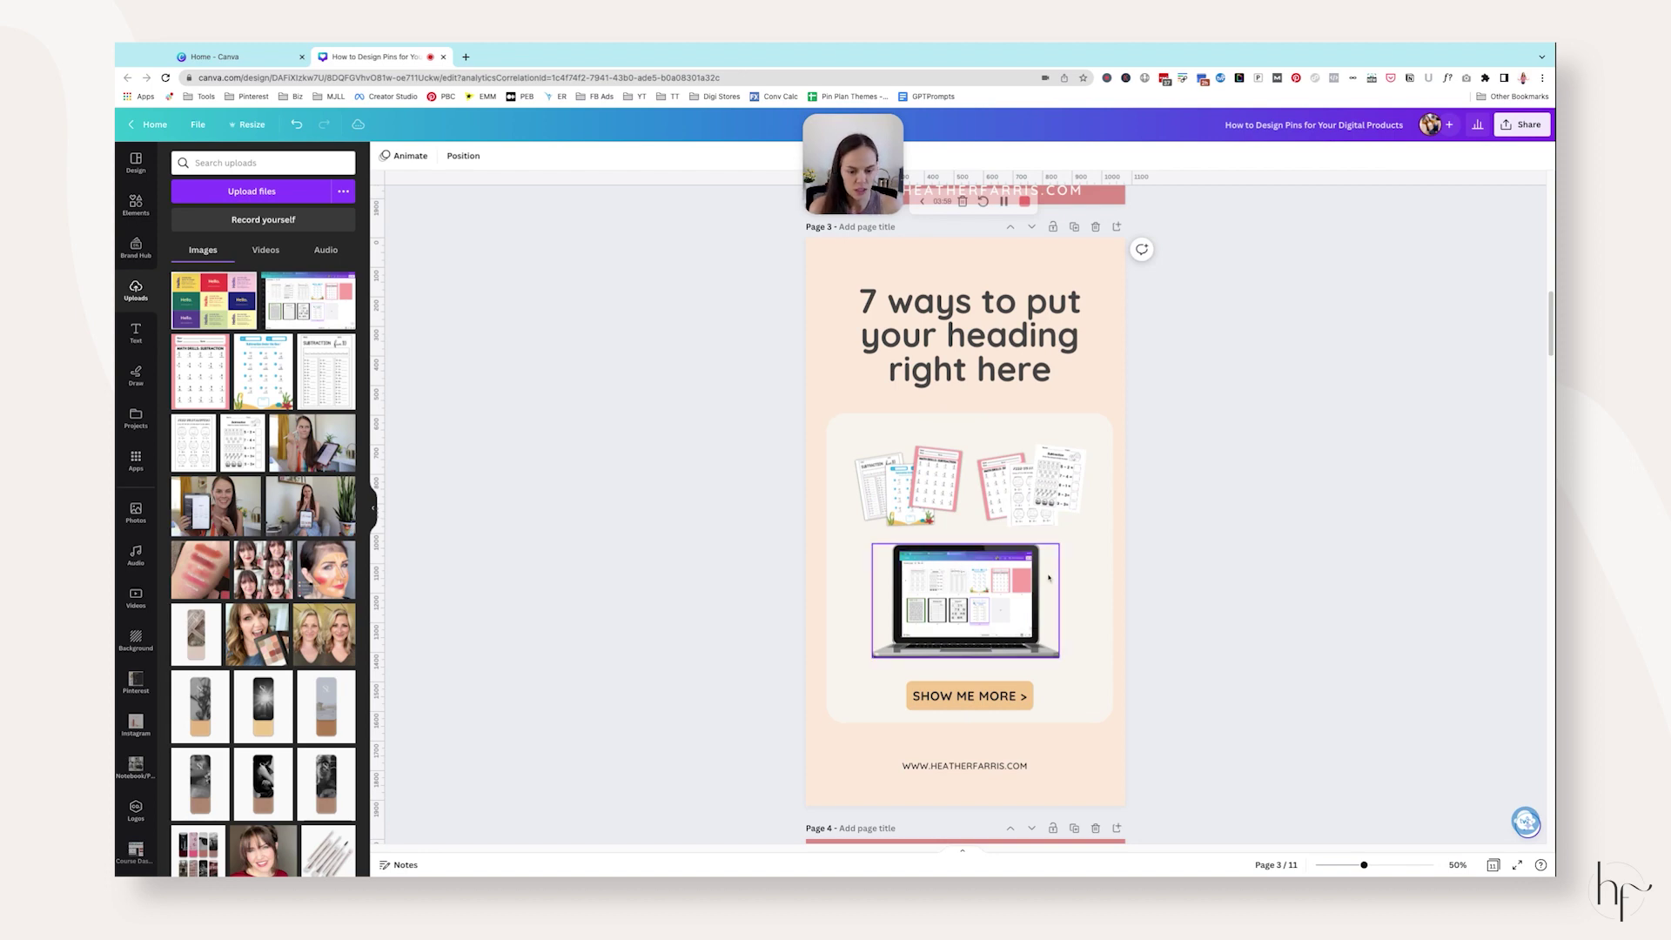
pyautogui.scroll(-1, 141, 682)
pyautogui.scroll(-3, 142, 681)
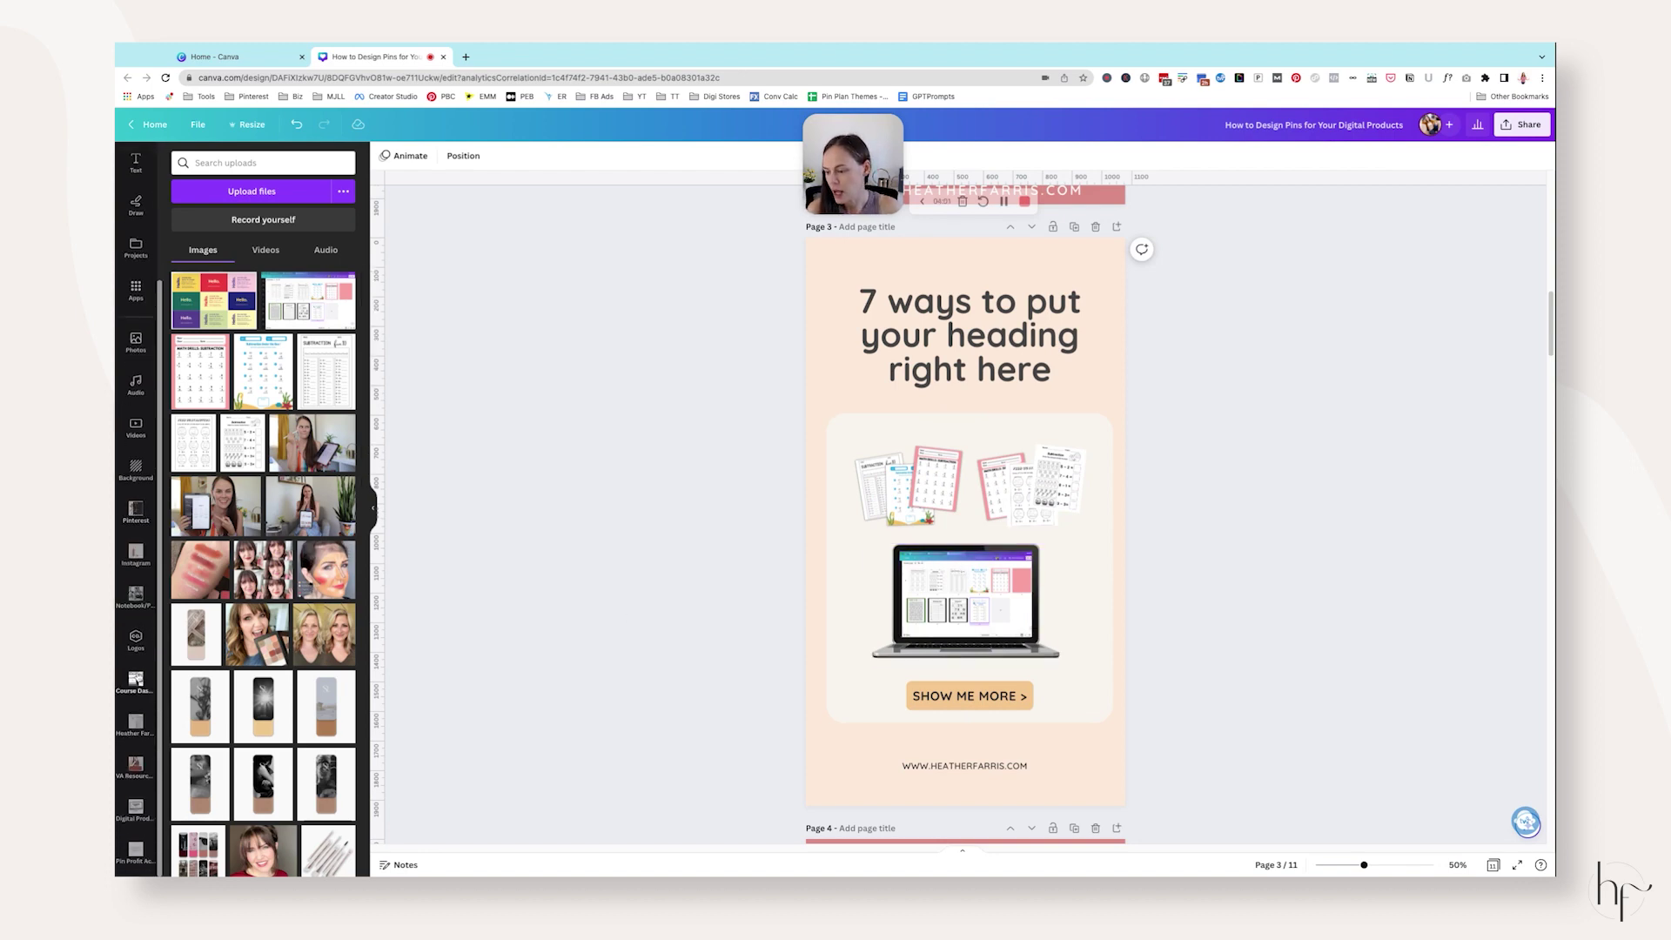
pyautogui.click(136, 683)
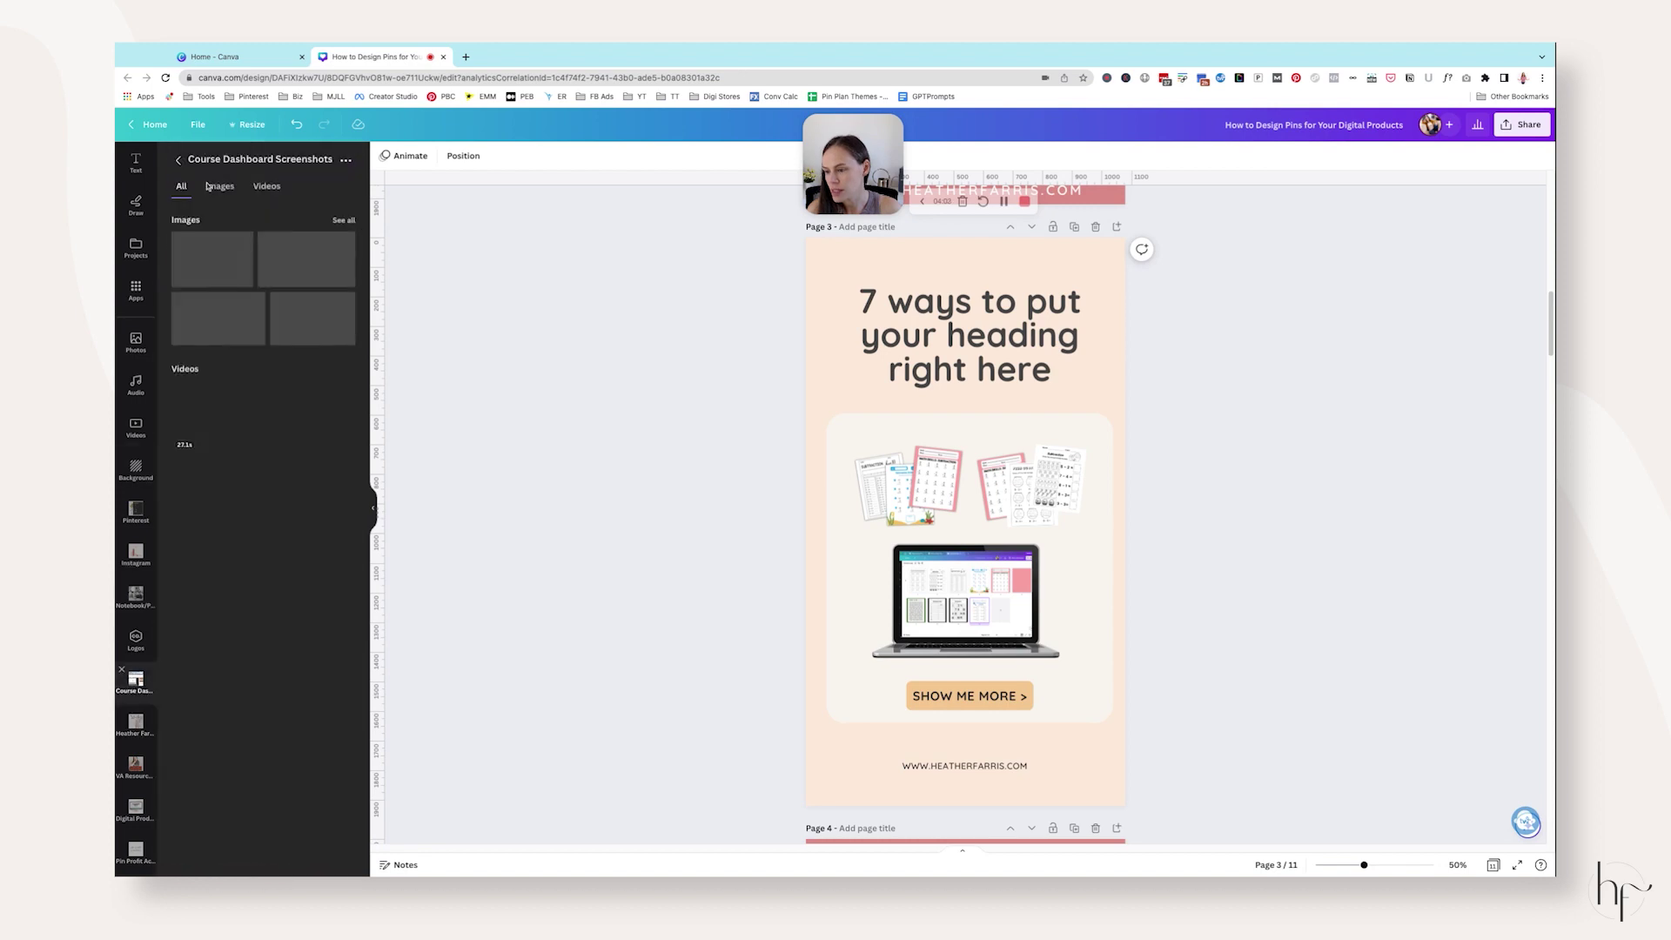
pyautogui.moveTo(250, 255); pyautogui.dragTo(985, 590)
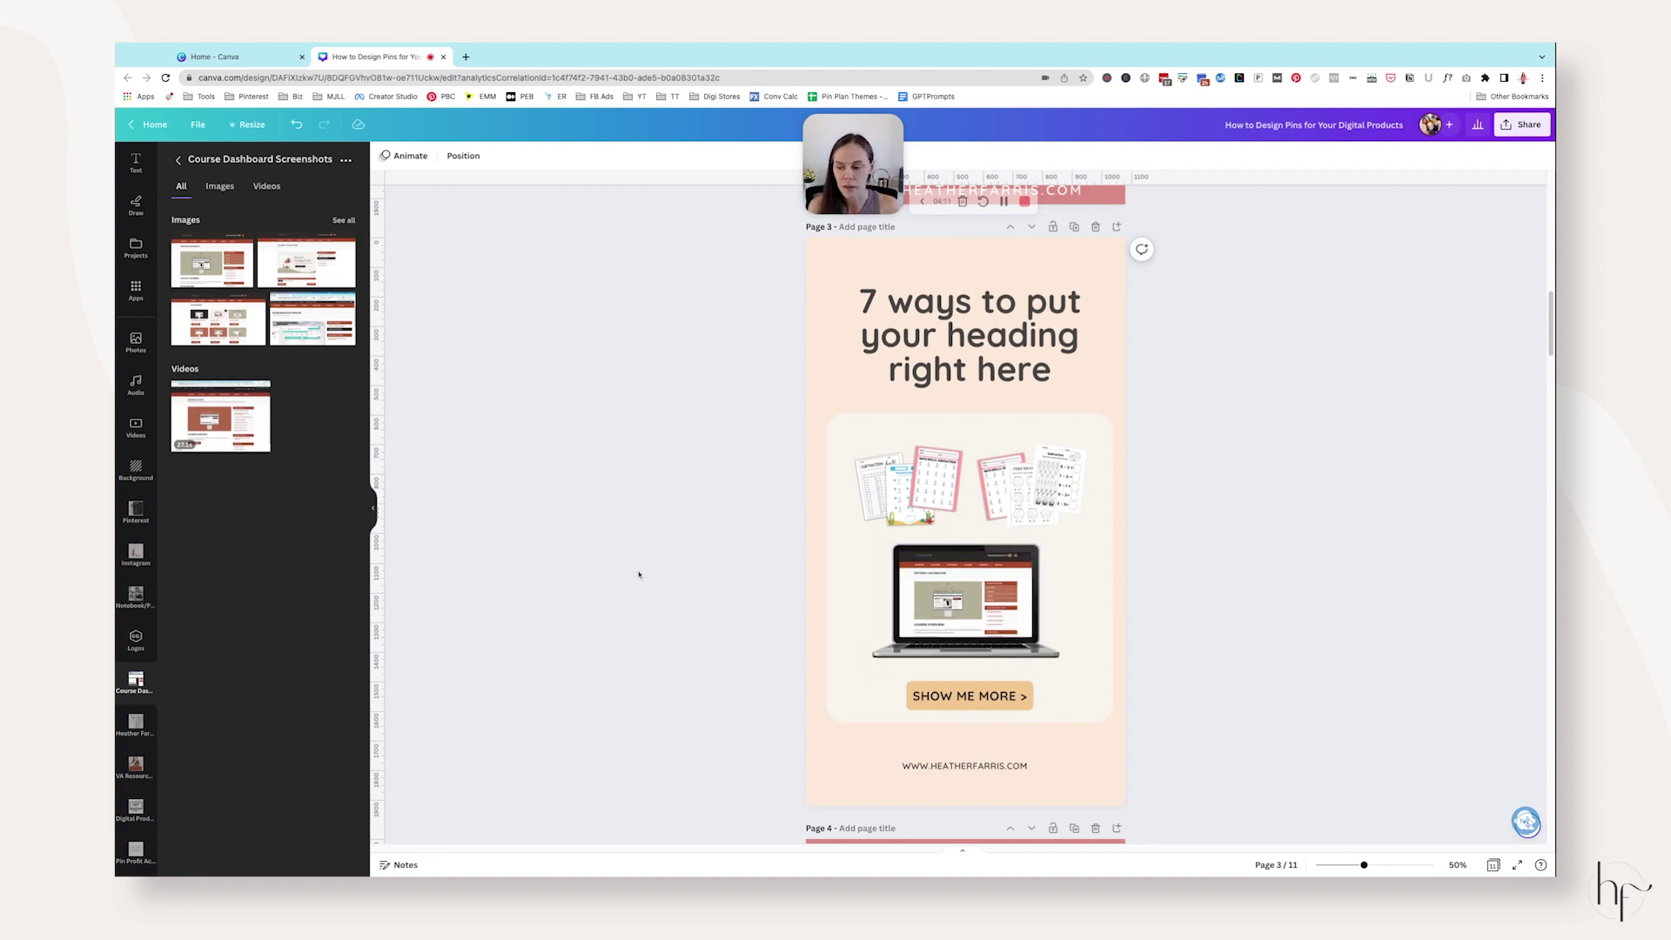
# Browse to Products/Freebies > Strategy Guide and drop a guide page onto a worksheet frame.
pyautogui.click(179, 159)
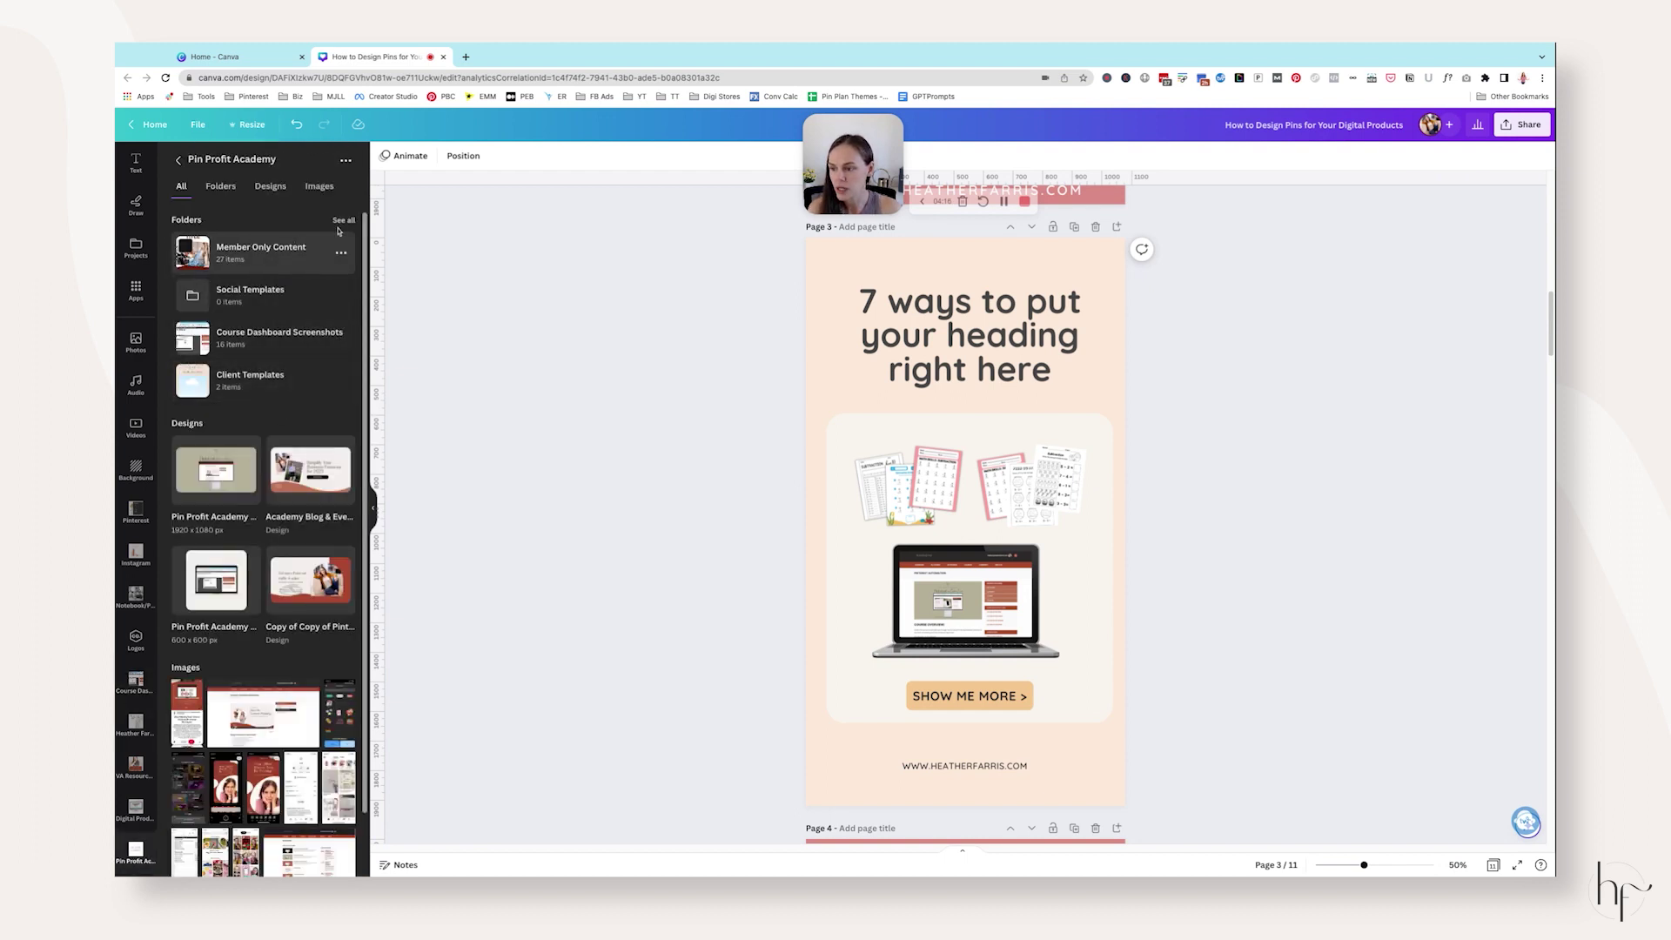
pyautogui.click(277, 246)
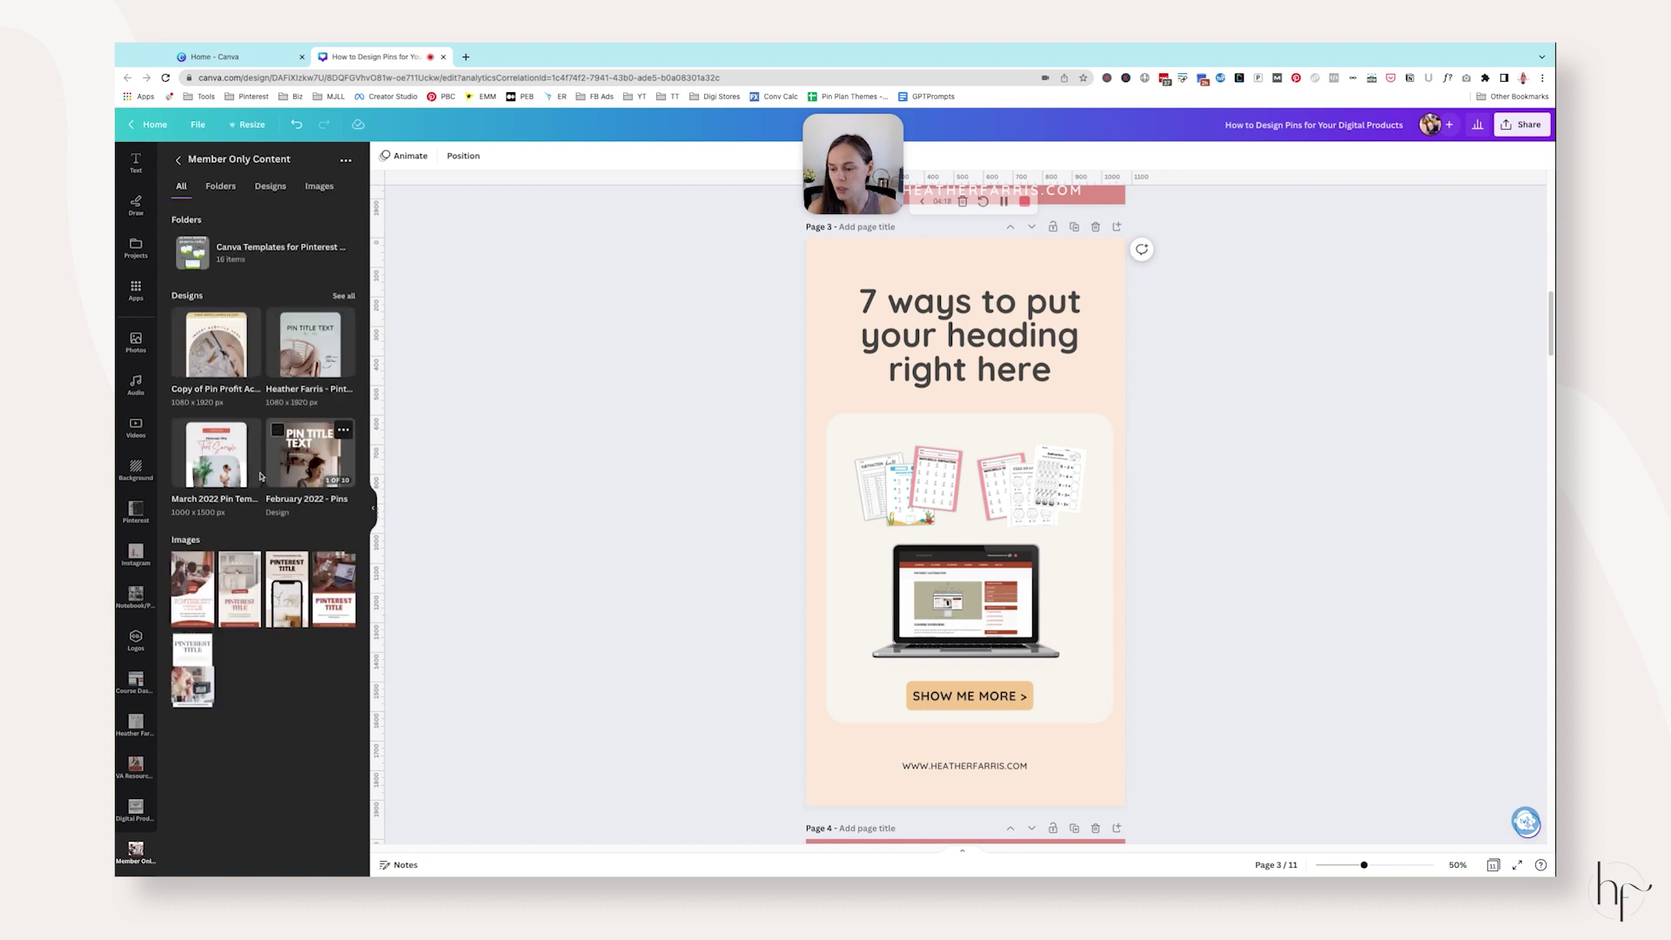
pyautogui.click(179, 160)
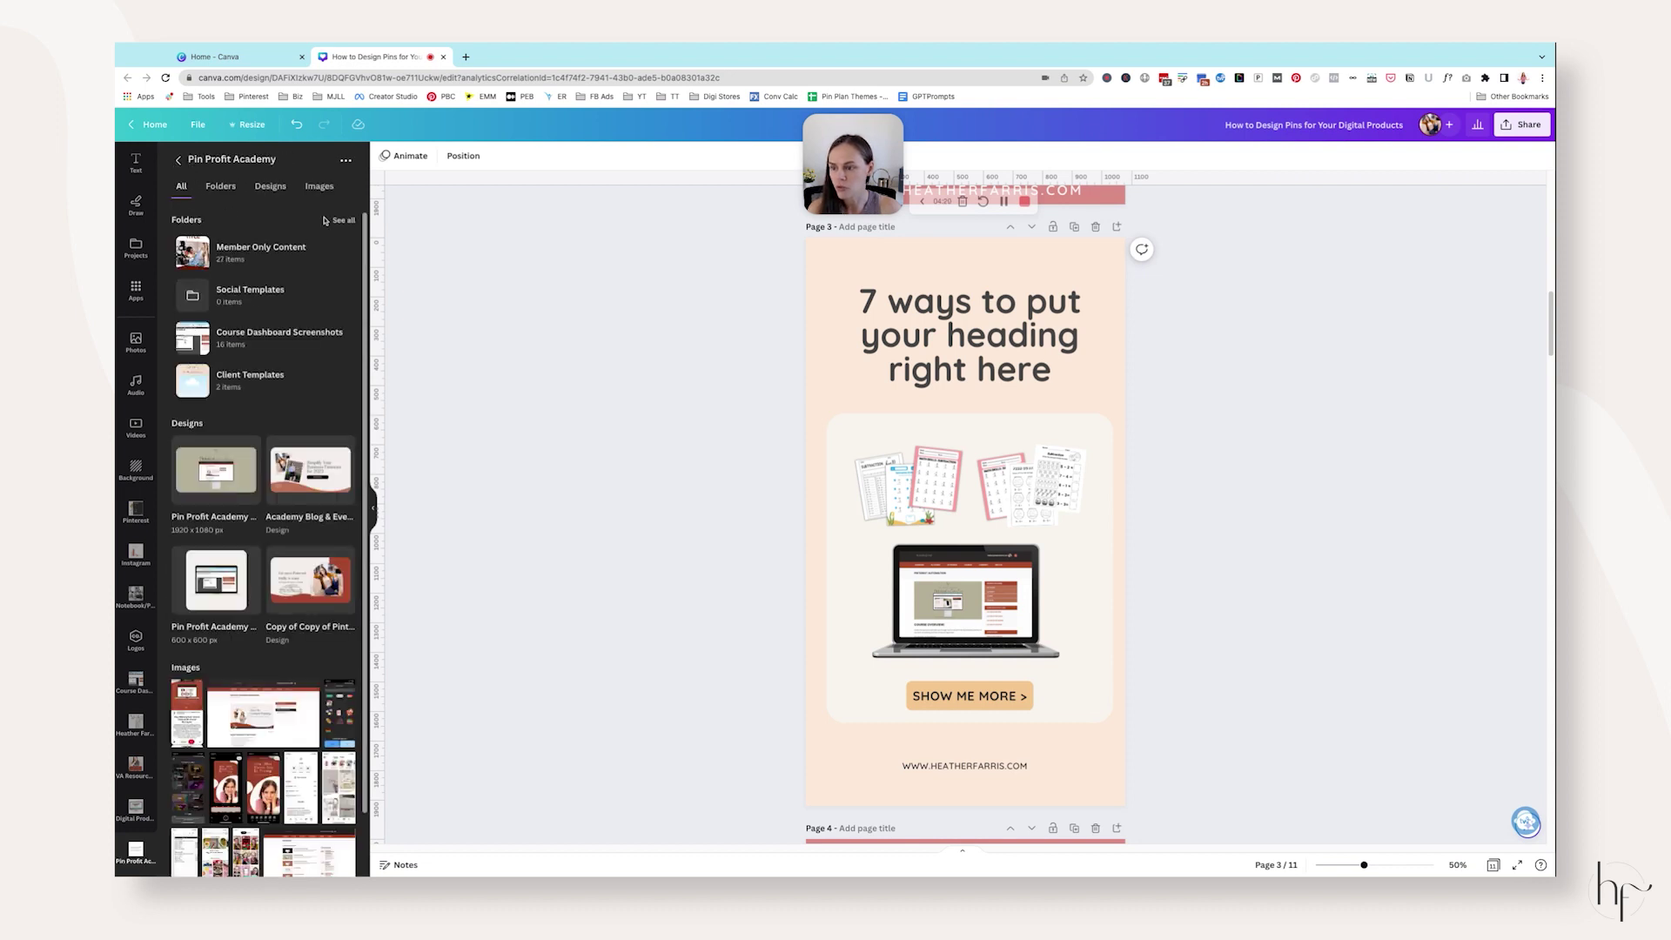
pyautogui.click(221, 186)
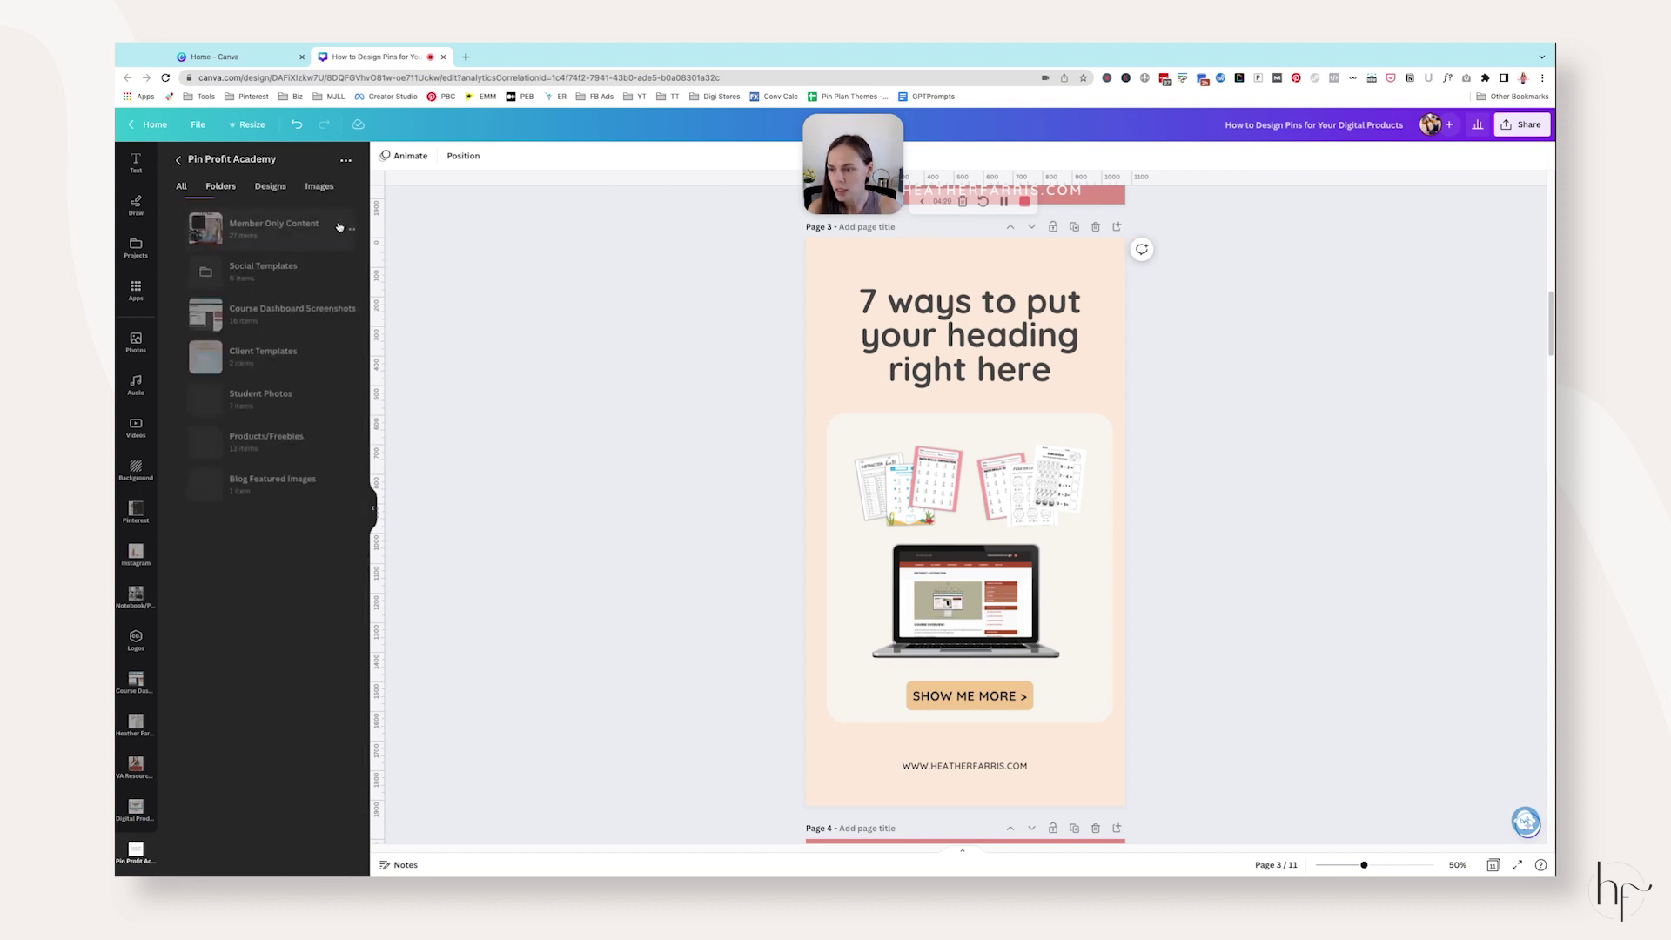
pyautogui.click(284, 441)
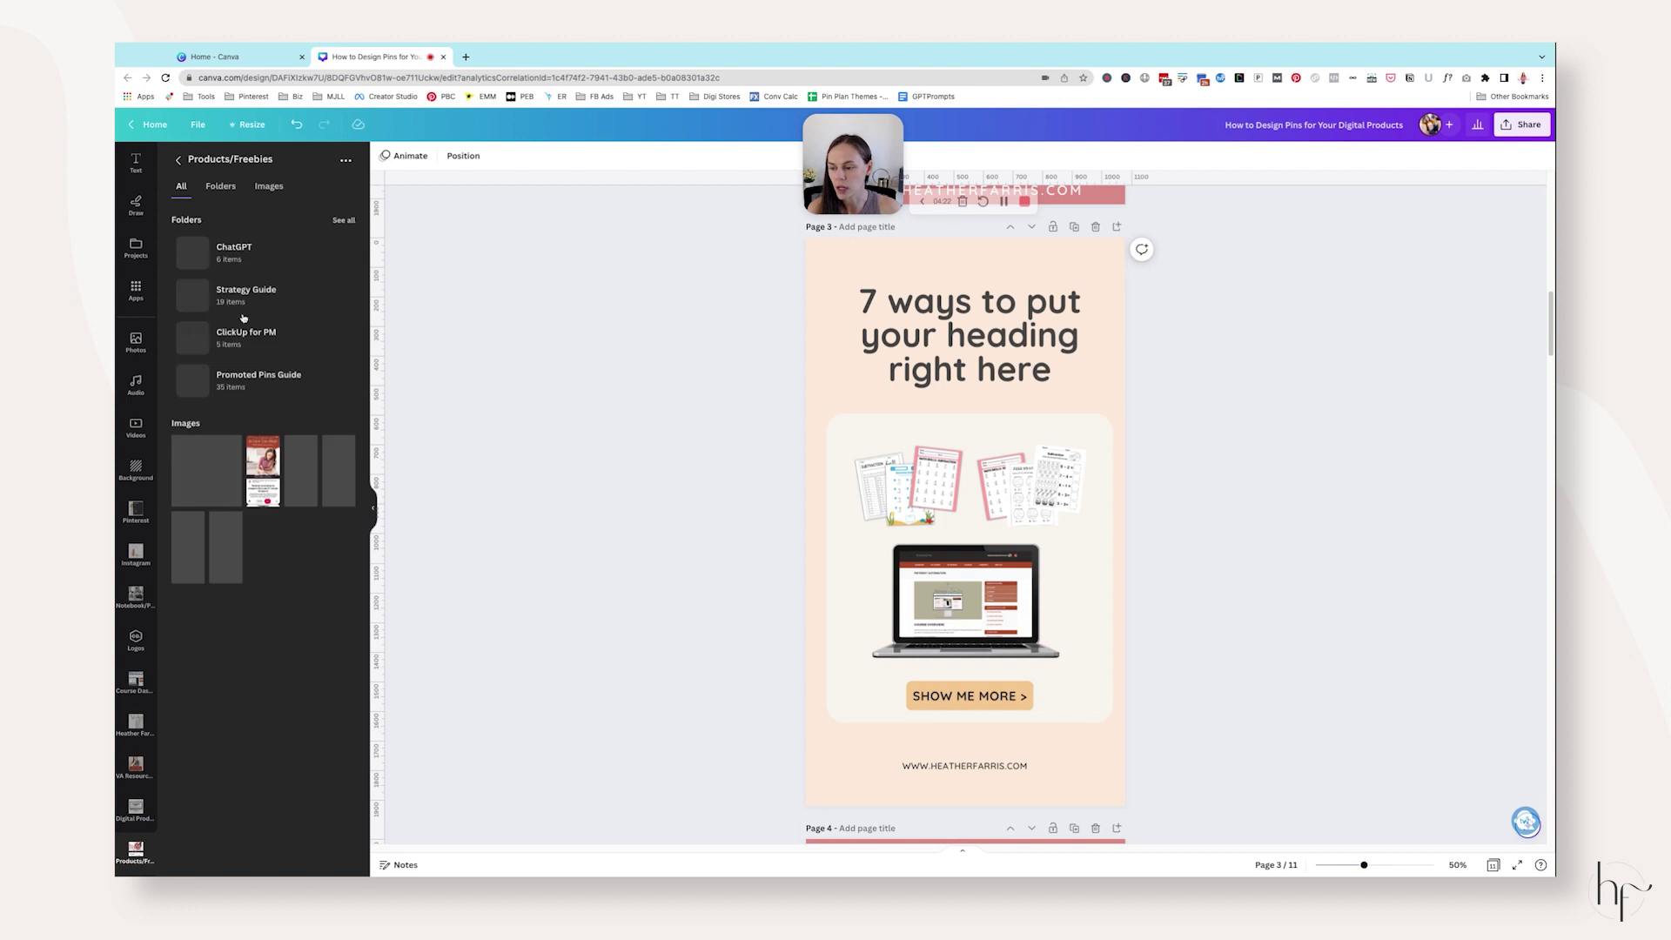
pyautogui.click(268, 376)
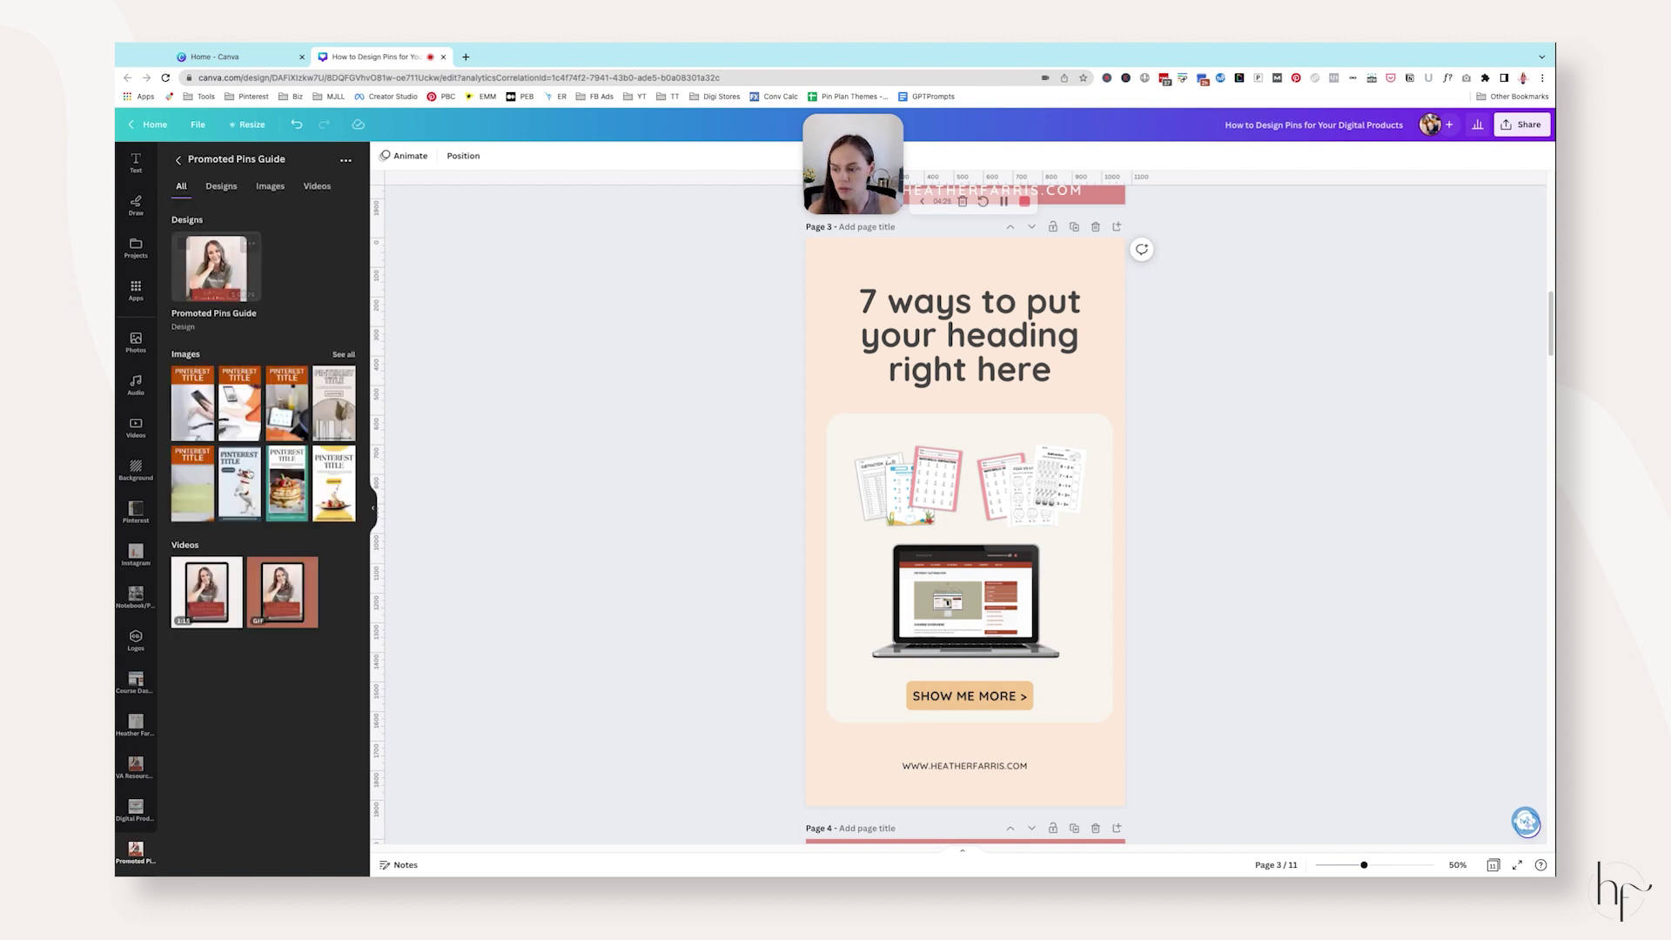
pyautogui.click(180, 160)
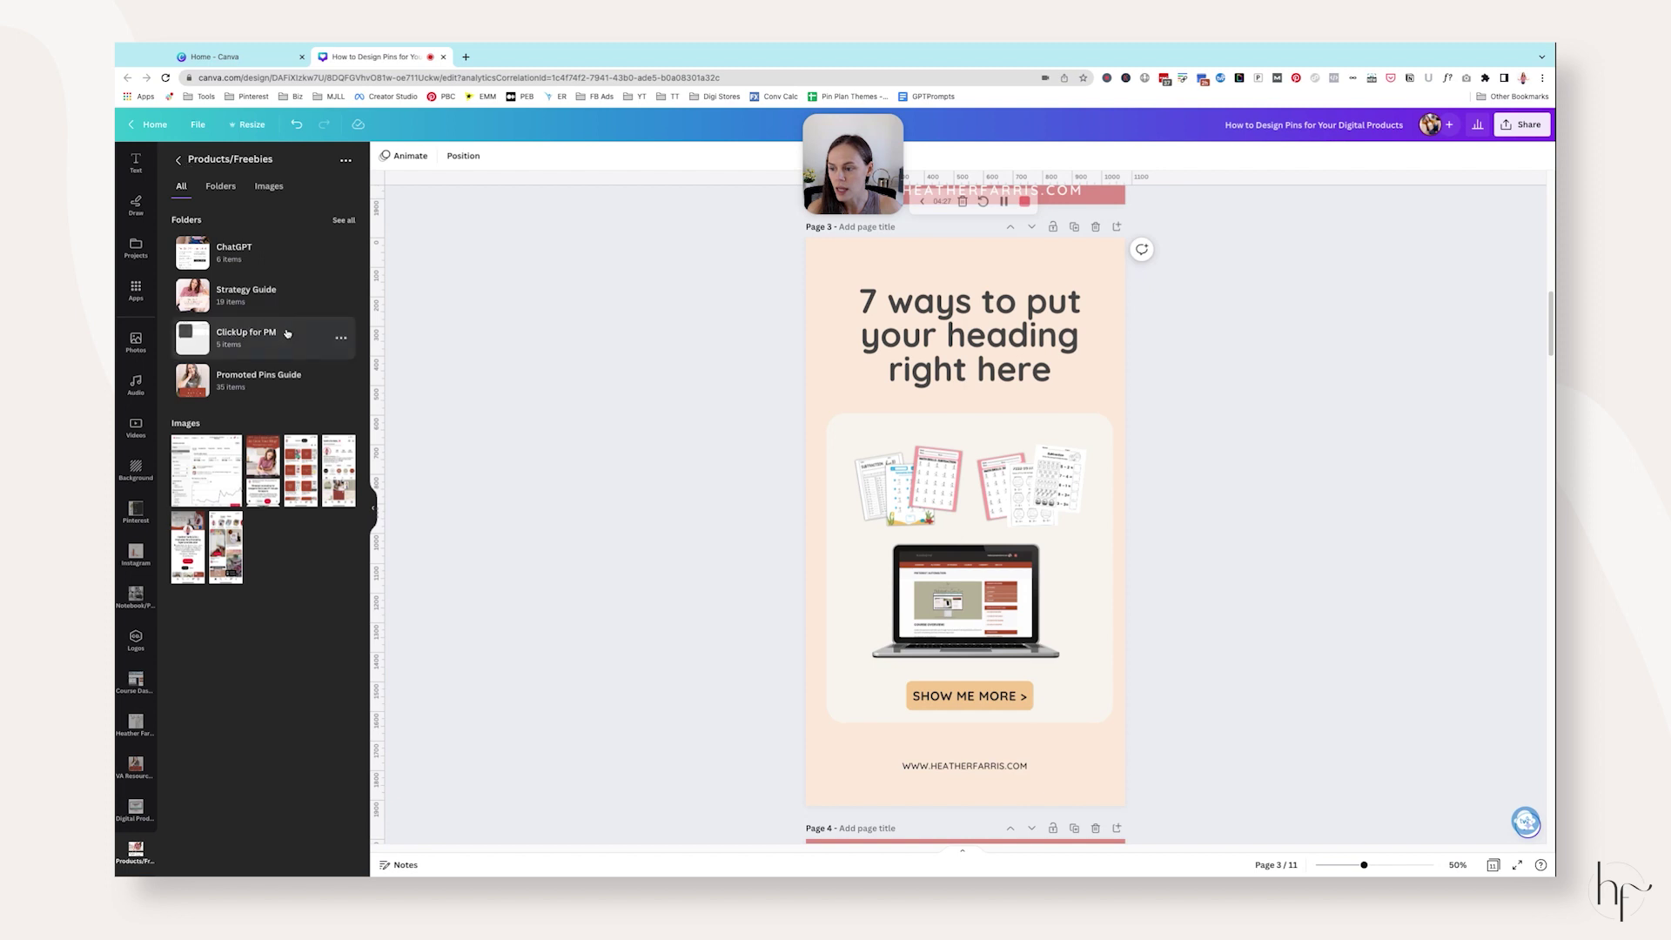
pyautogui.click(257, 285)
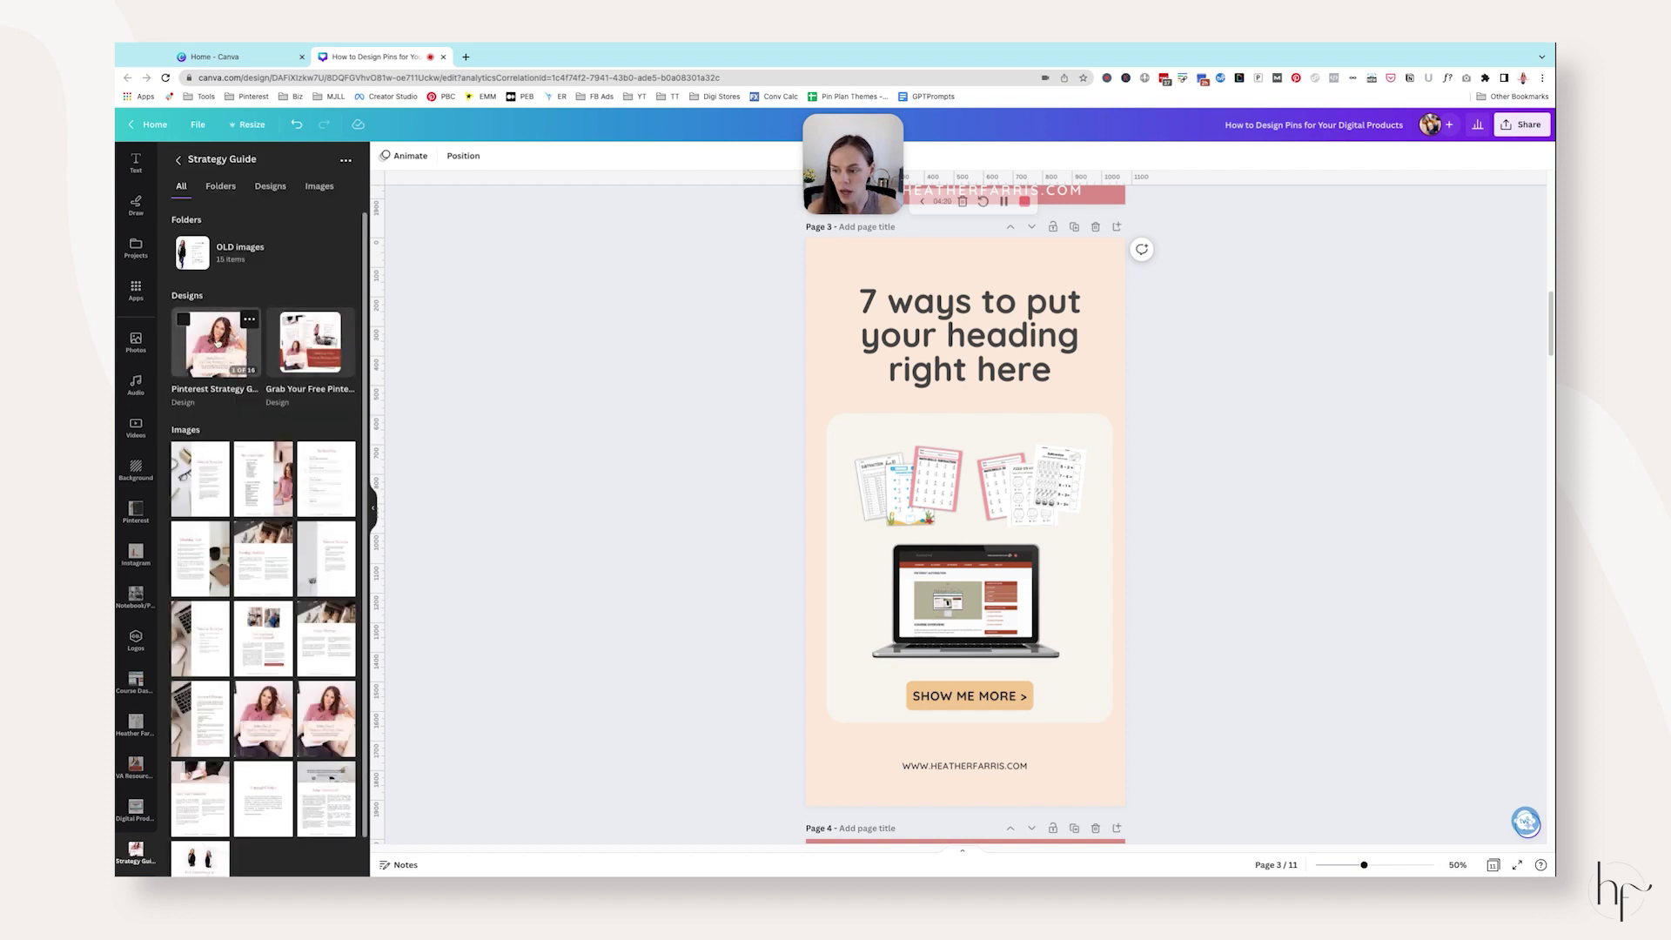
pyautogui.scroll(-1, 257, 365)
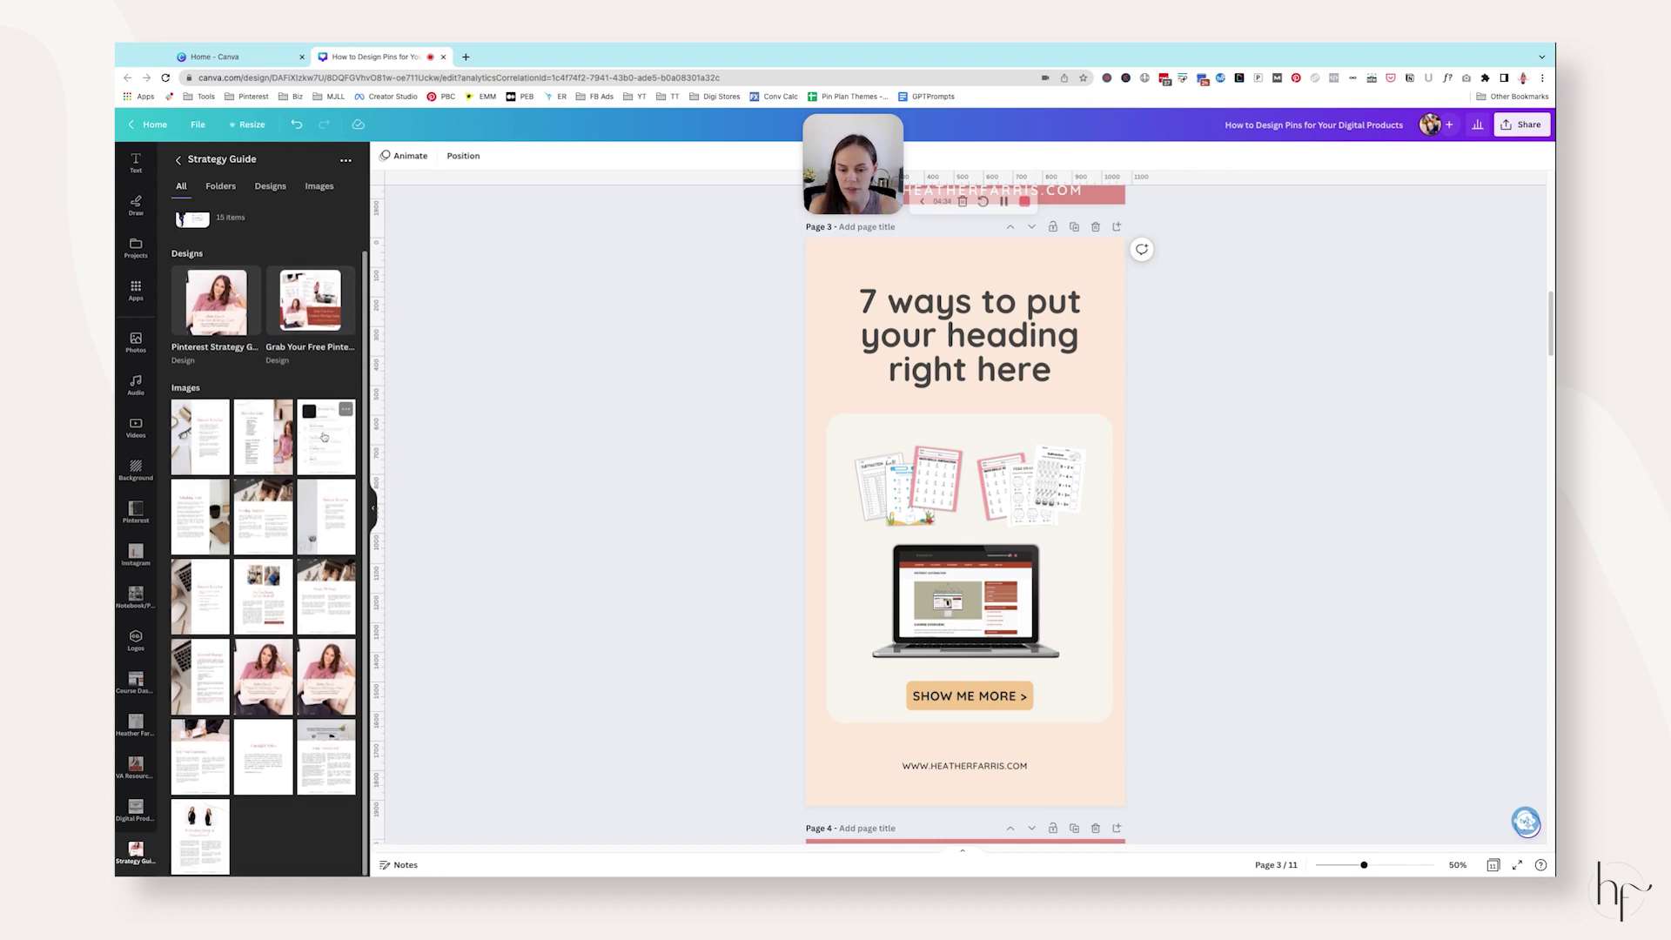
pyautogui.click(857, 528)
pyautogui.click(529, 473)
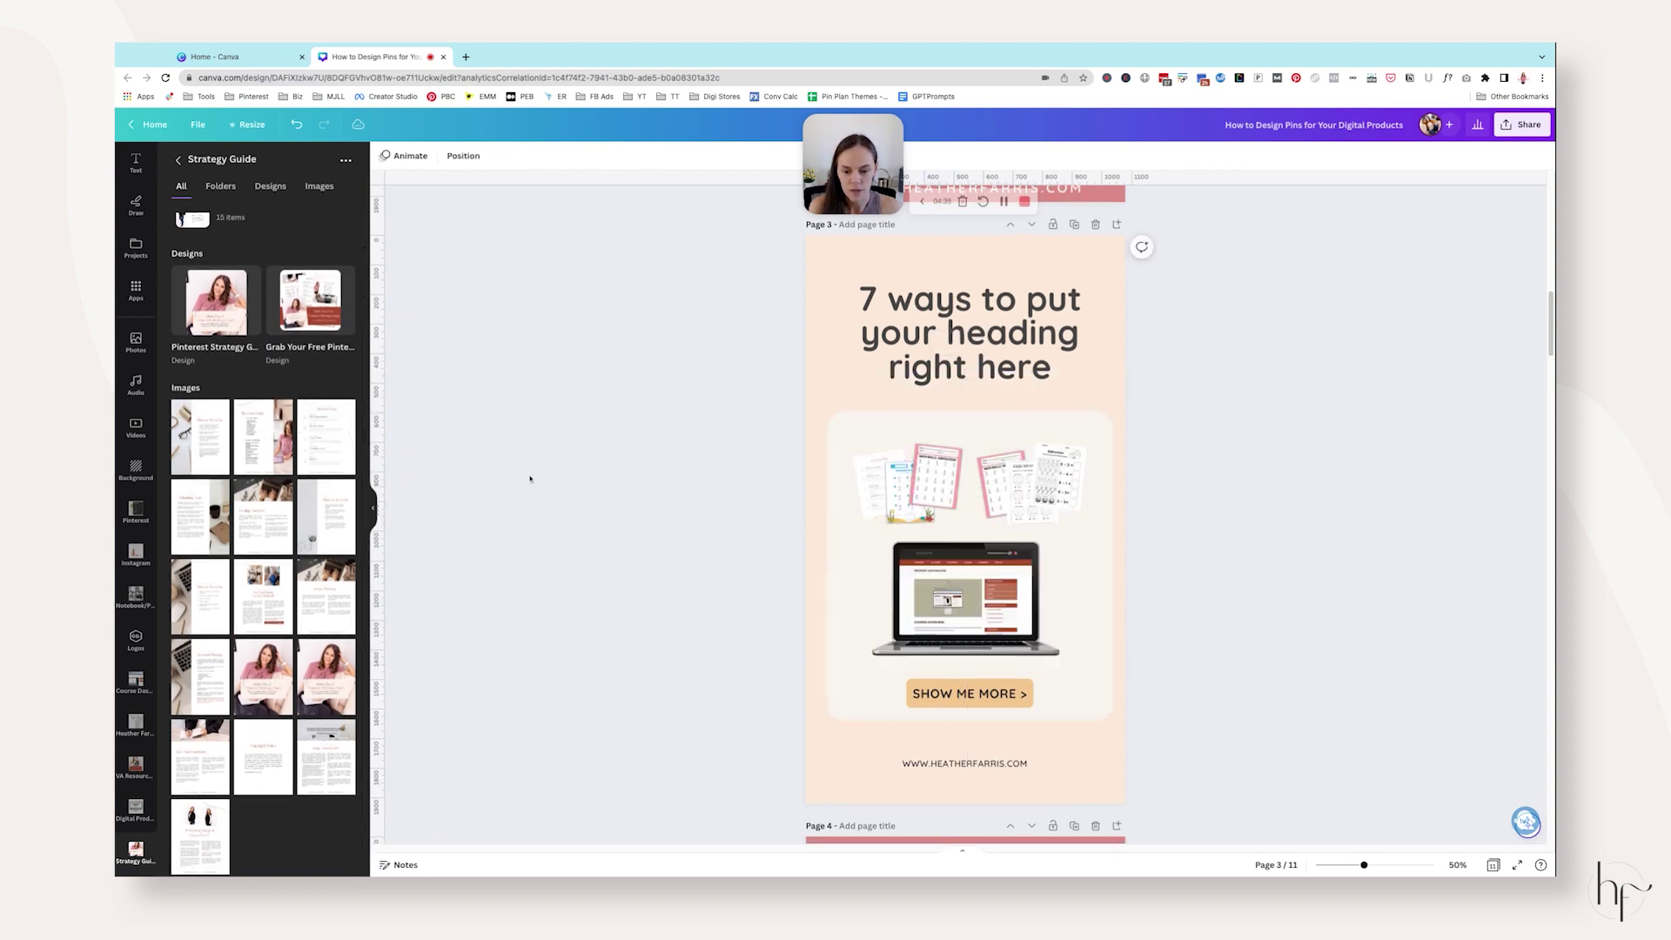
pyautogui.moveTo(271, 444); pyautogui.dragTo(940, 478)
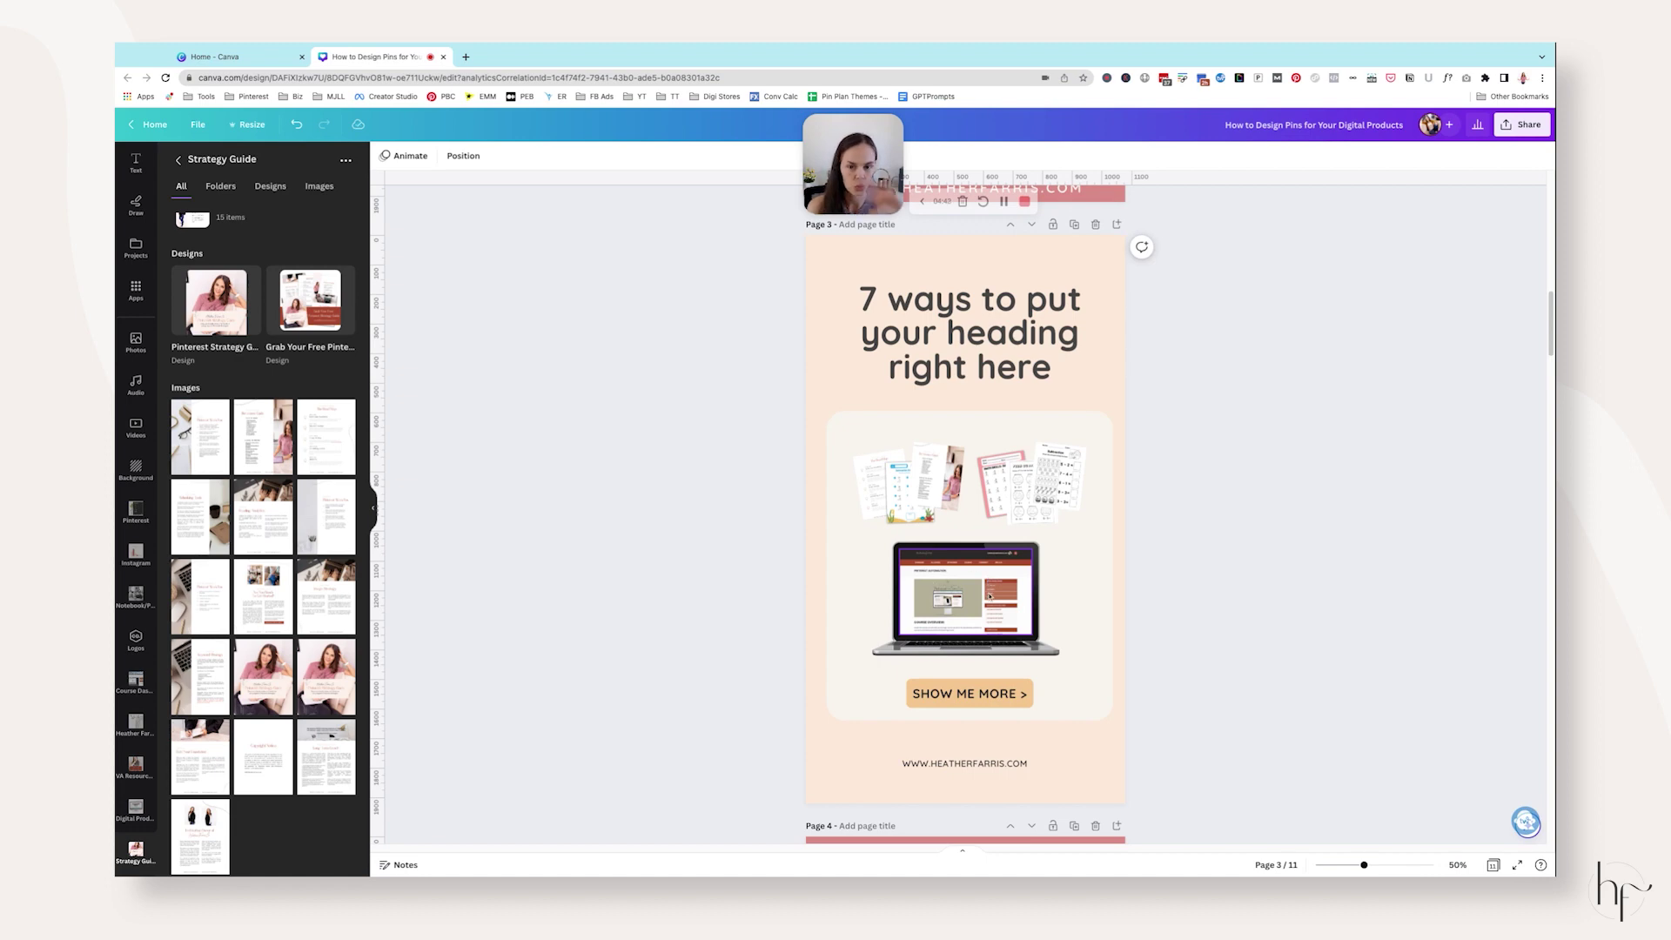
# Deselect the page 3 heading and scroll down to the 'on the podcast' template on page 5.
pyautogui.click(1024, 335)
pyautogui.click(1025, 335)
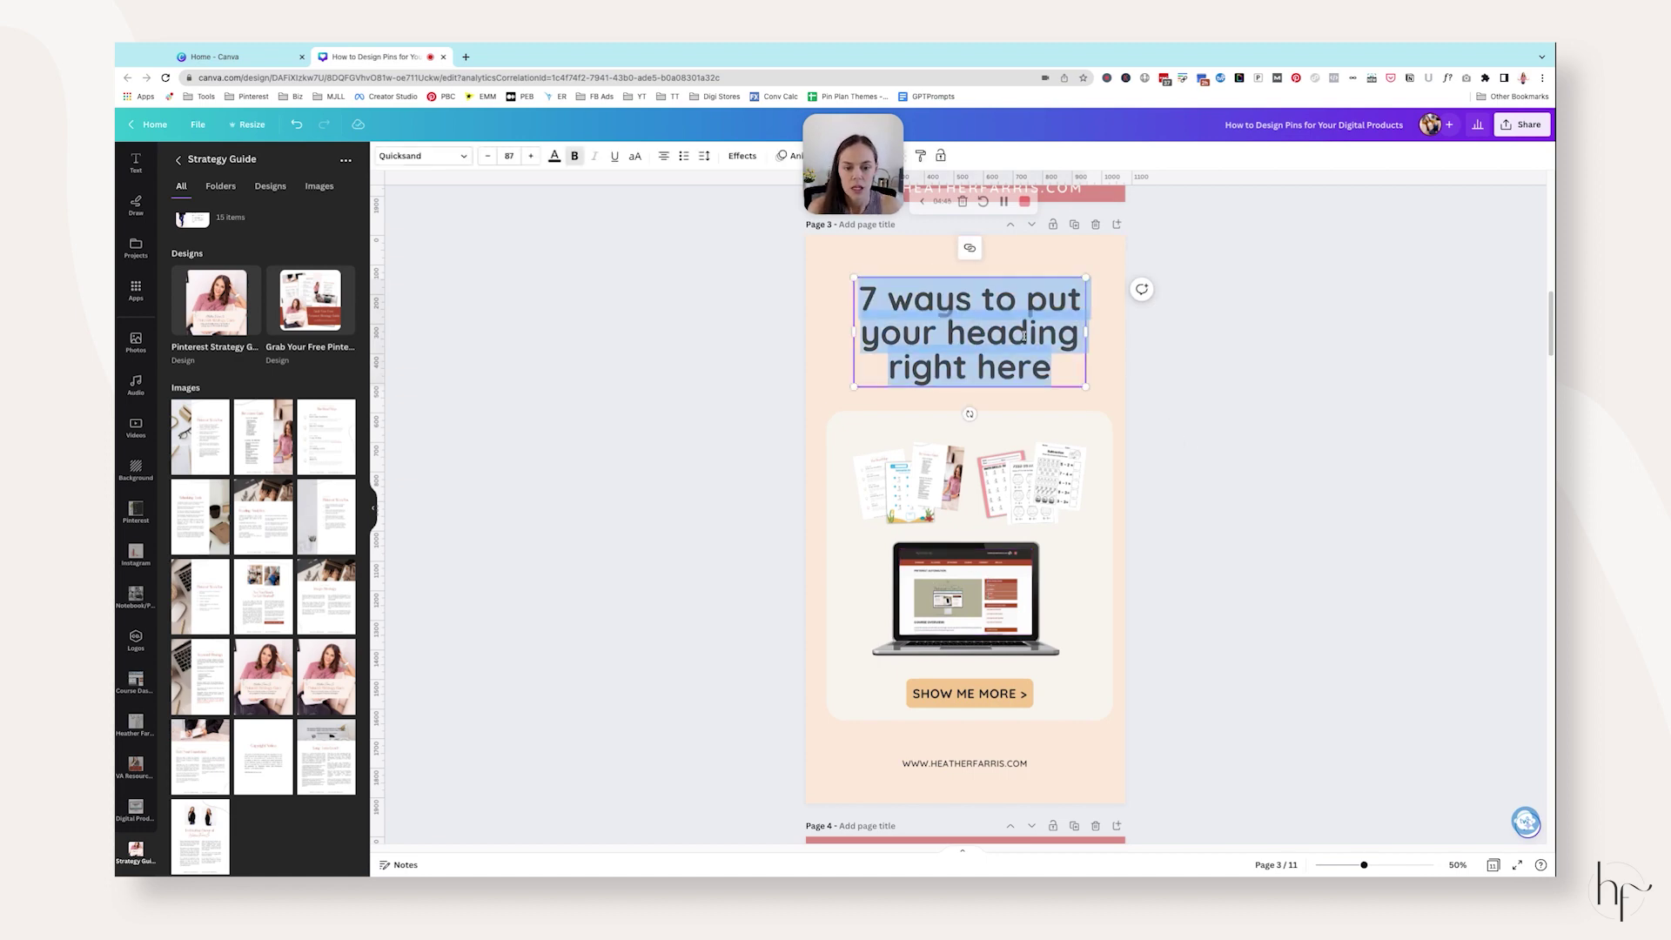
pyautogui.click(1209, 429)
pyautogui.scroll(-6, 1215, 435)
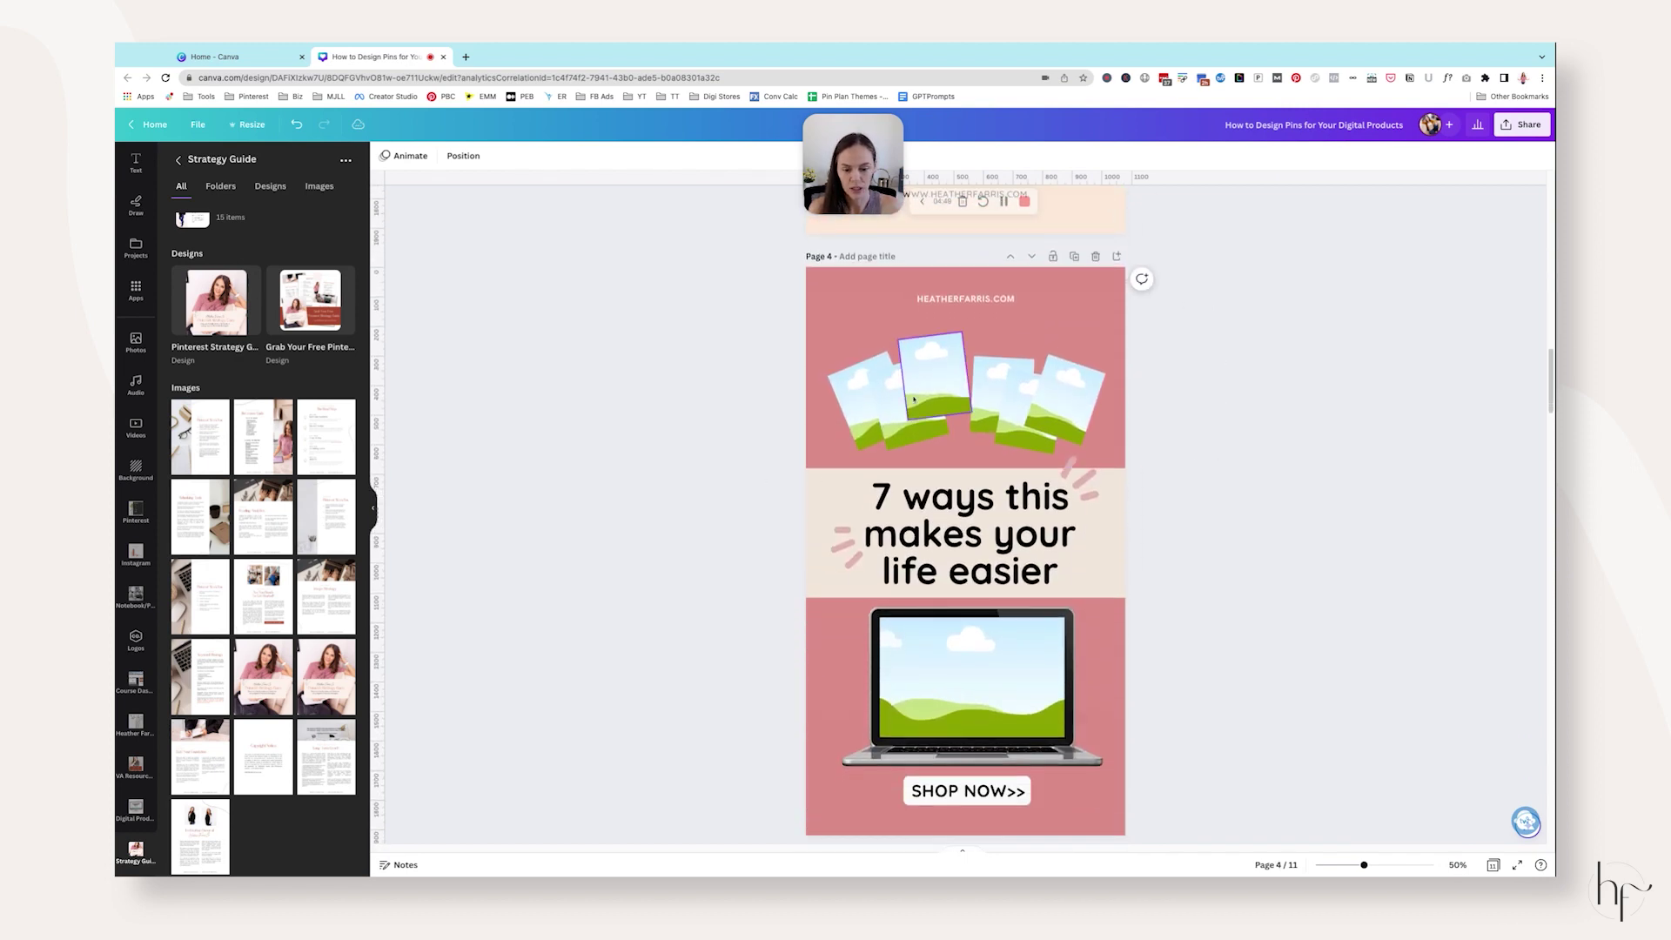
pyautogui.scroll(1, 1132, 531)
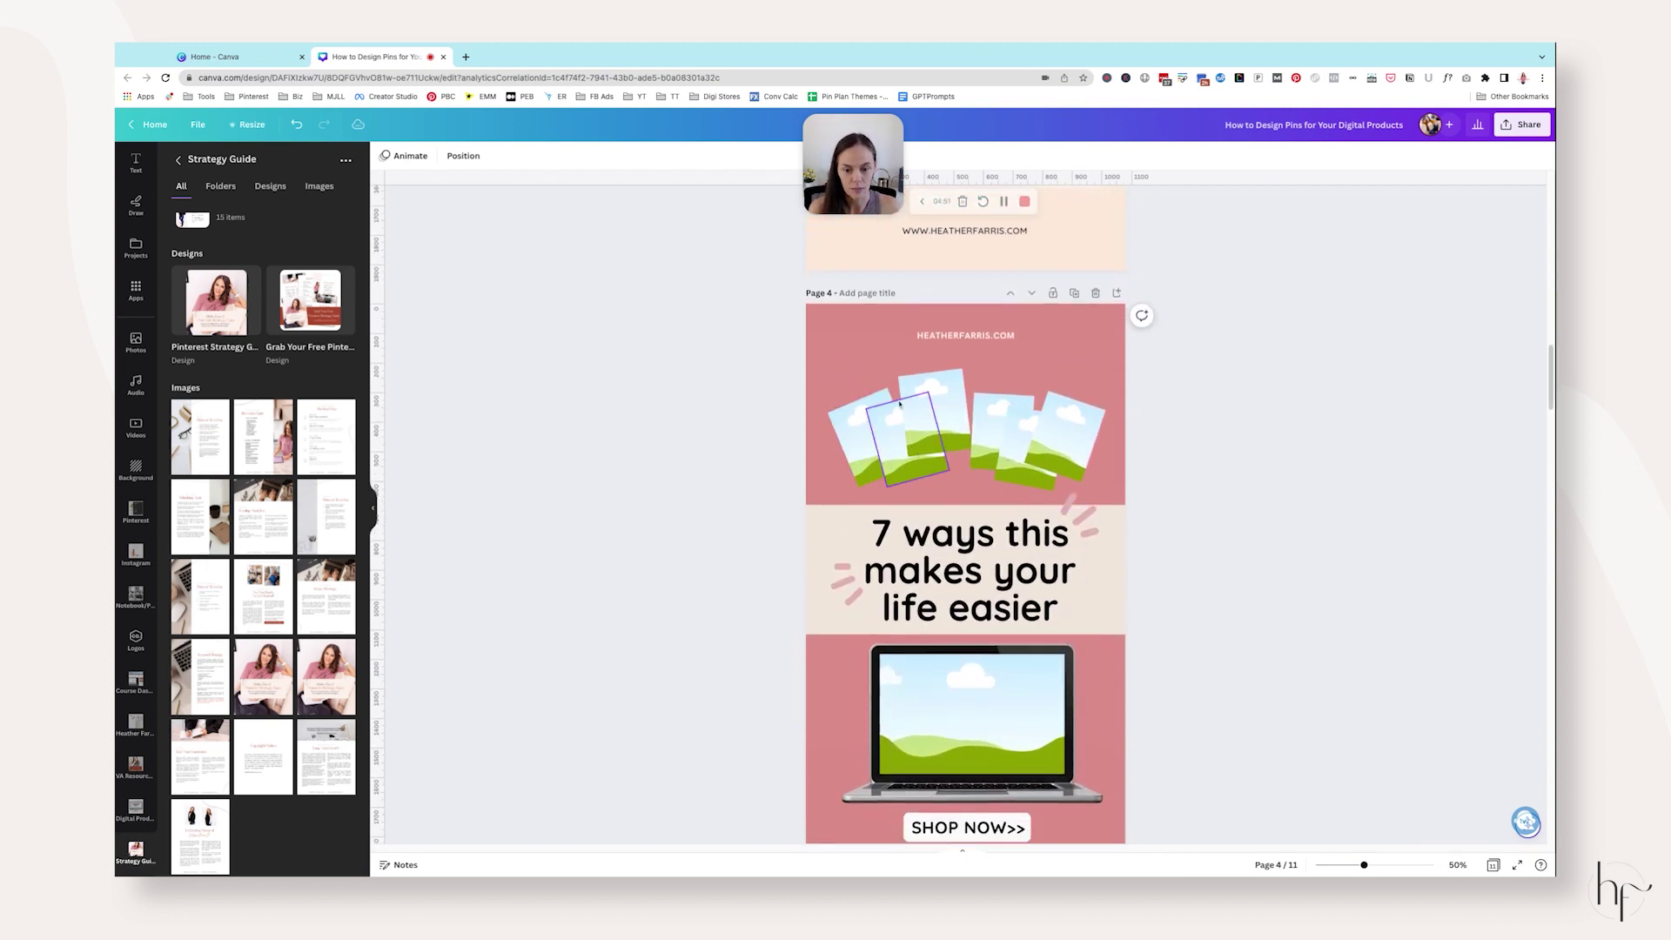
pyautogui.scroll(-8, 1137, 558)
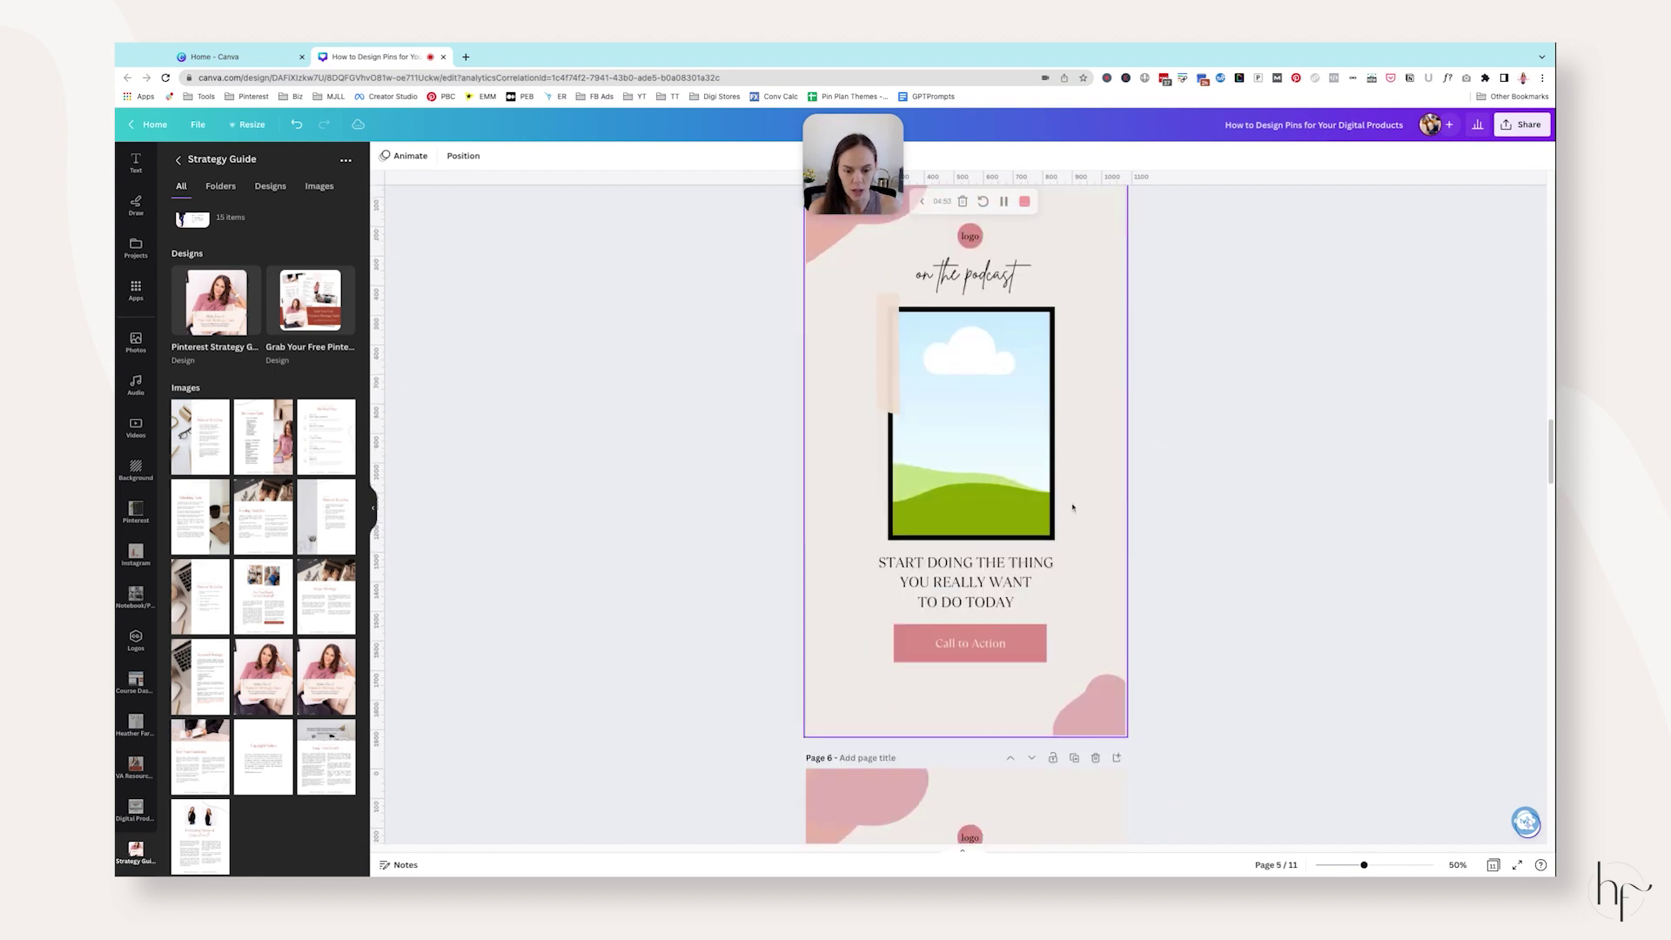
pyautogui.scroll(2, 1074, 507)
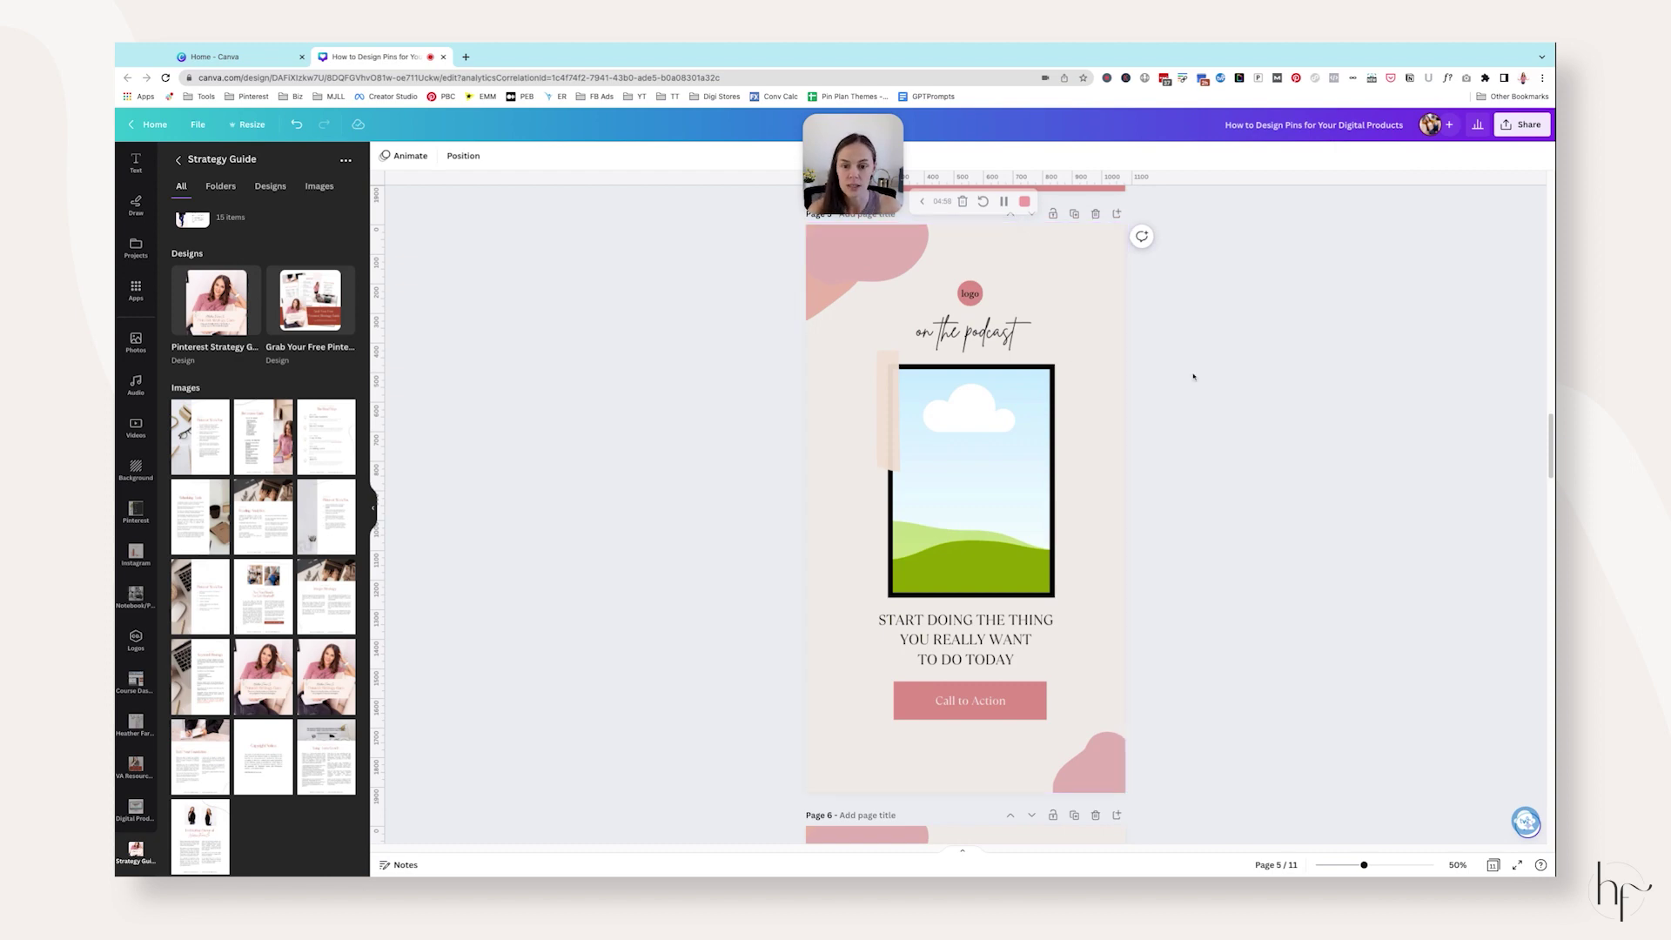
# Replace the pink logo placeholder on page 5 with the hf brand logo.
pyautogui.click(969, 293)
pyautogui.press('Delete')
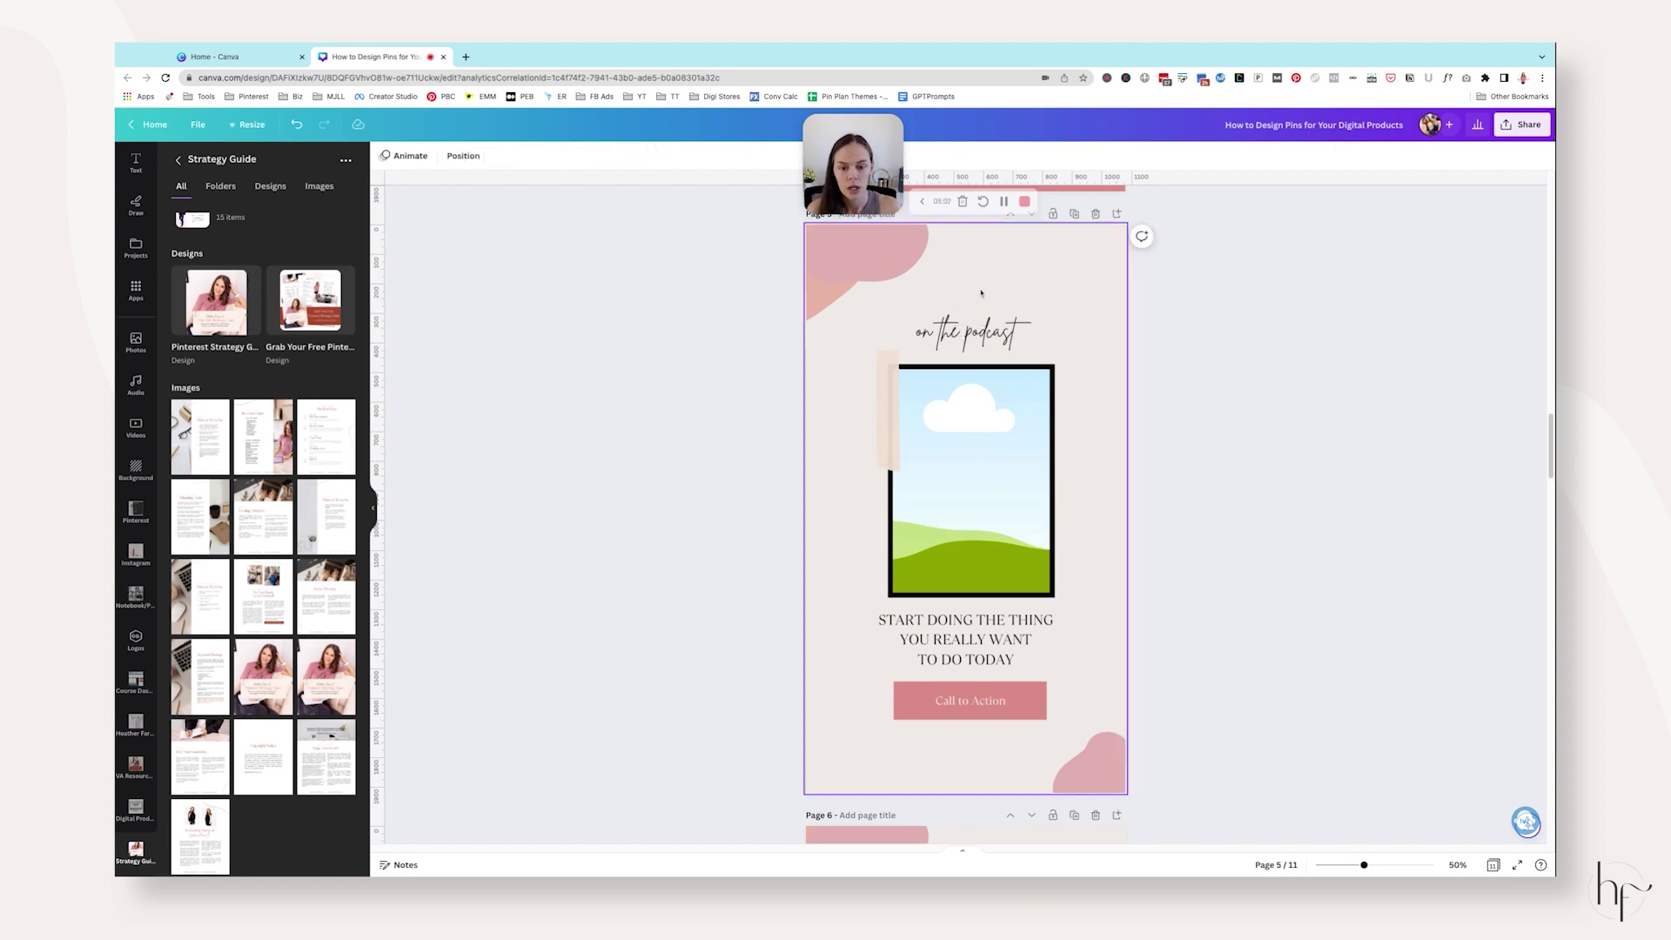
pyautogui.click(135, 640)
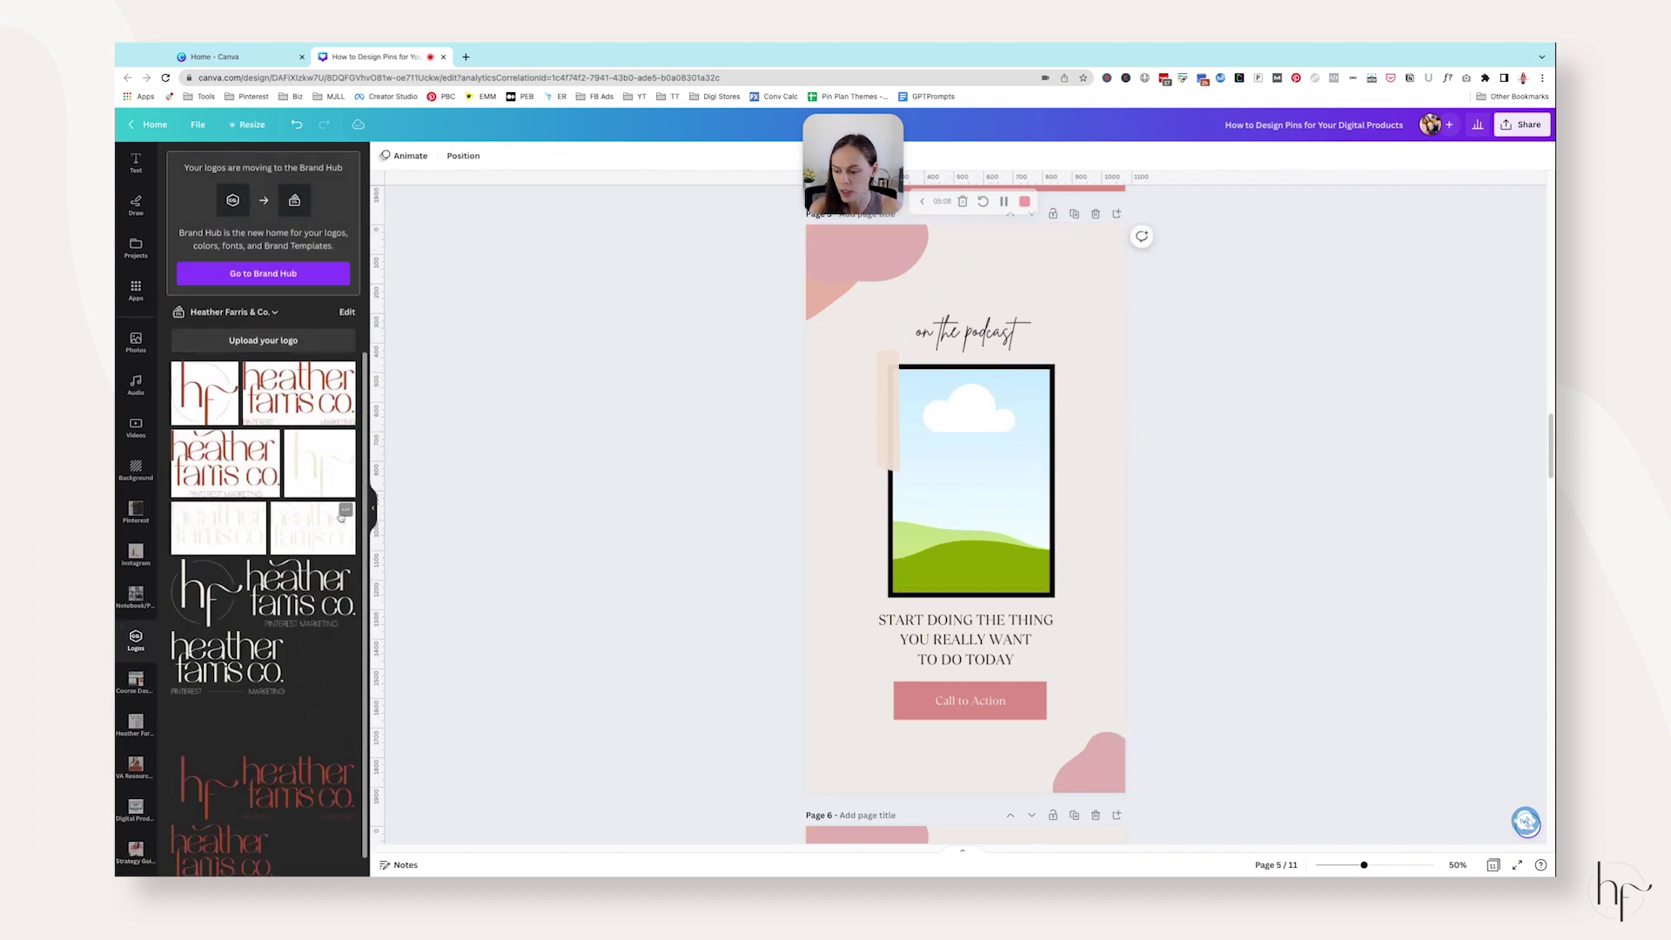
pyautogui.moveTo(232, 589); pyautogui.dragTo(971, 287)
# Retype the 'on the podcast' script text as 'download free'.
pyautogui.doubleClick(966, 331)
pyautogui.press('BackSpace')
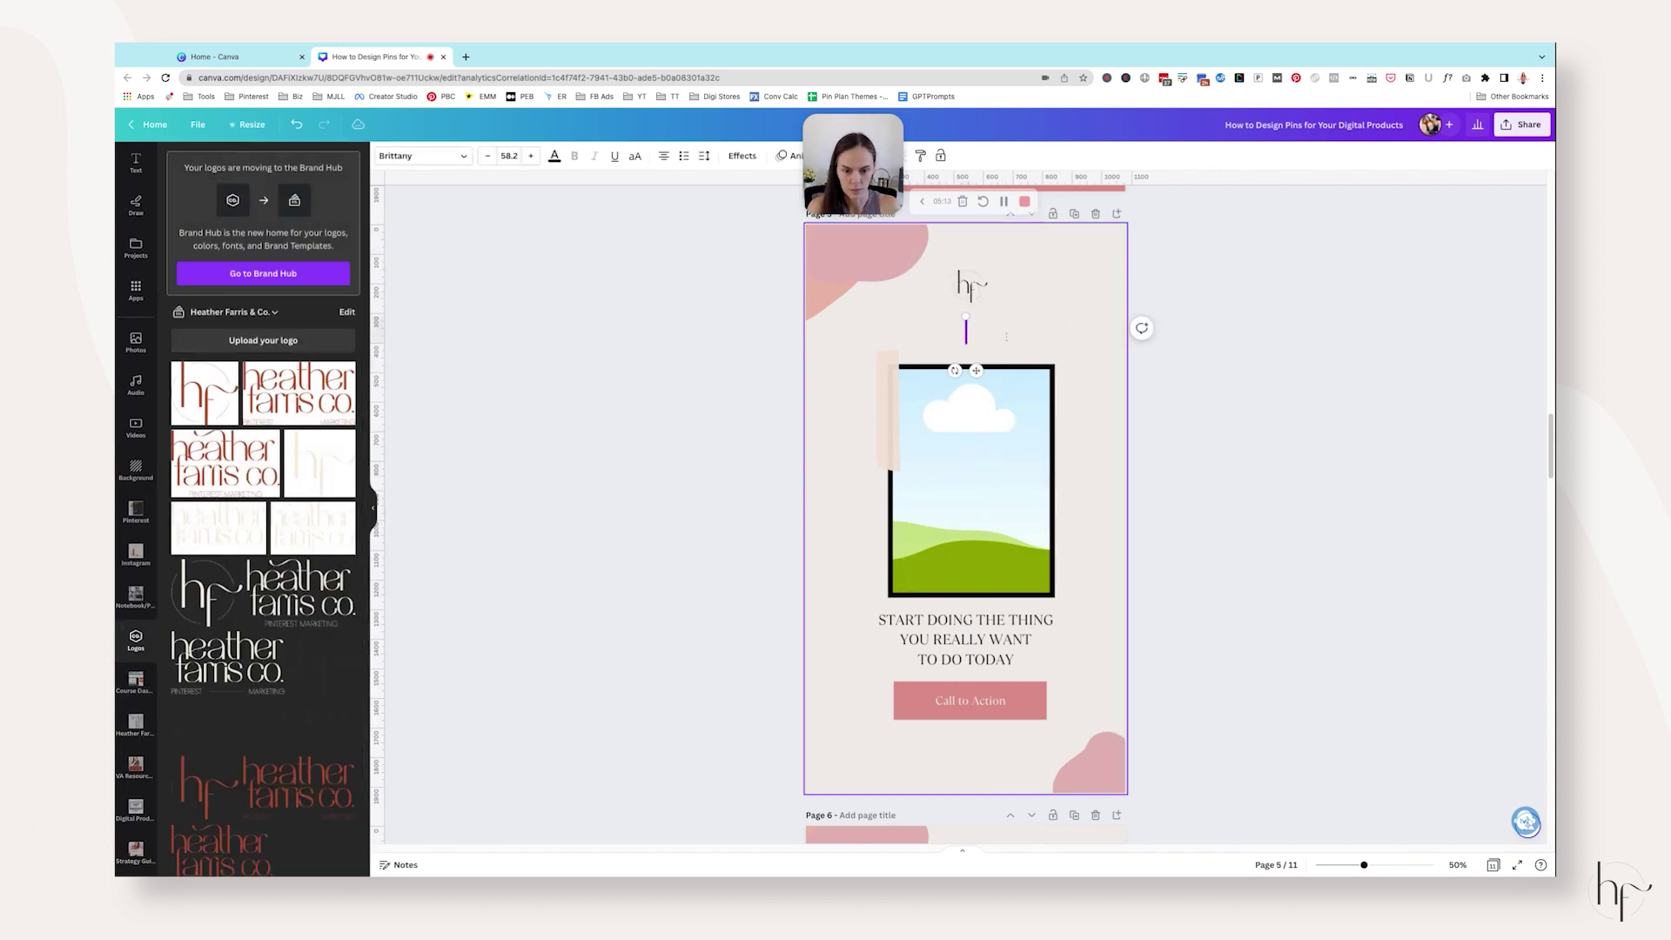
pyautogui.write('download for')
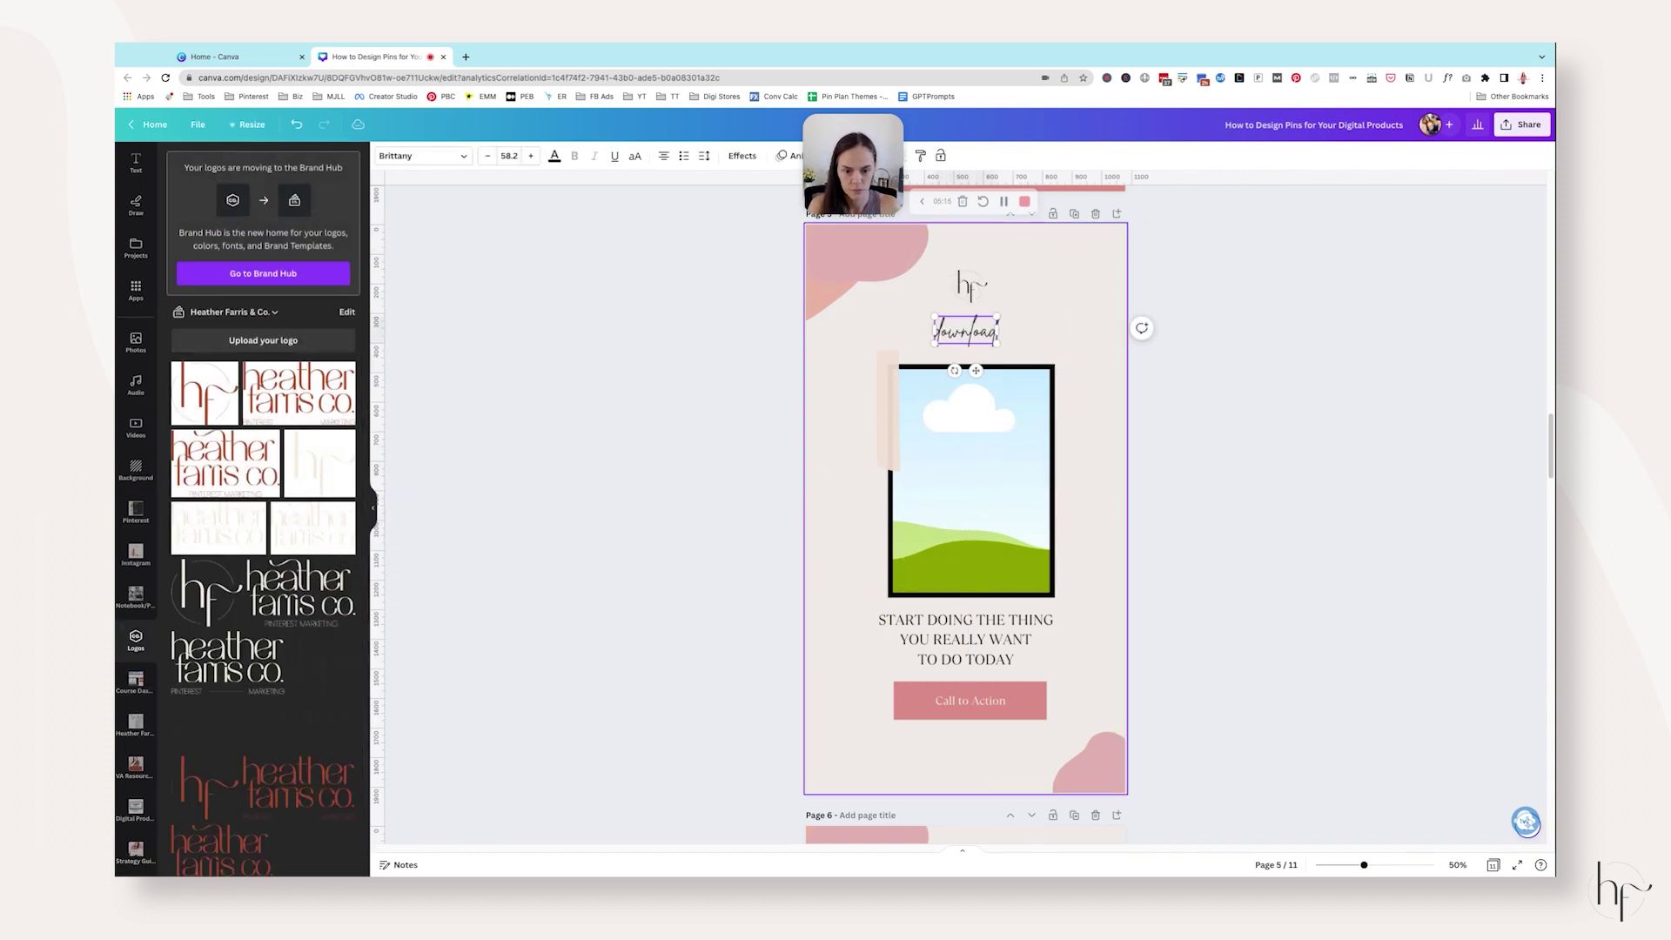
pyautogui.press('BackSpace')
pyautogui.press('BackSpace')
pyautogui.write('ree')
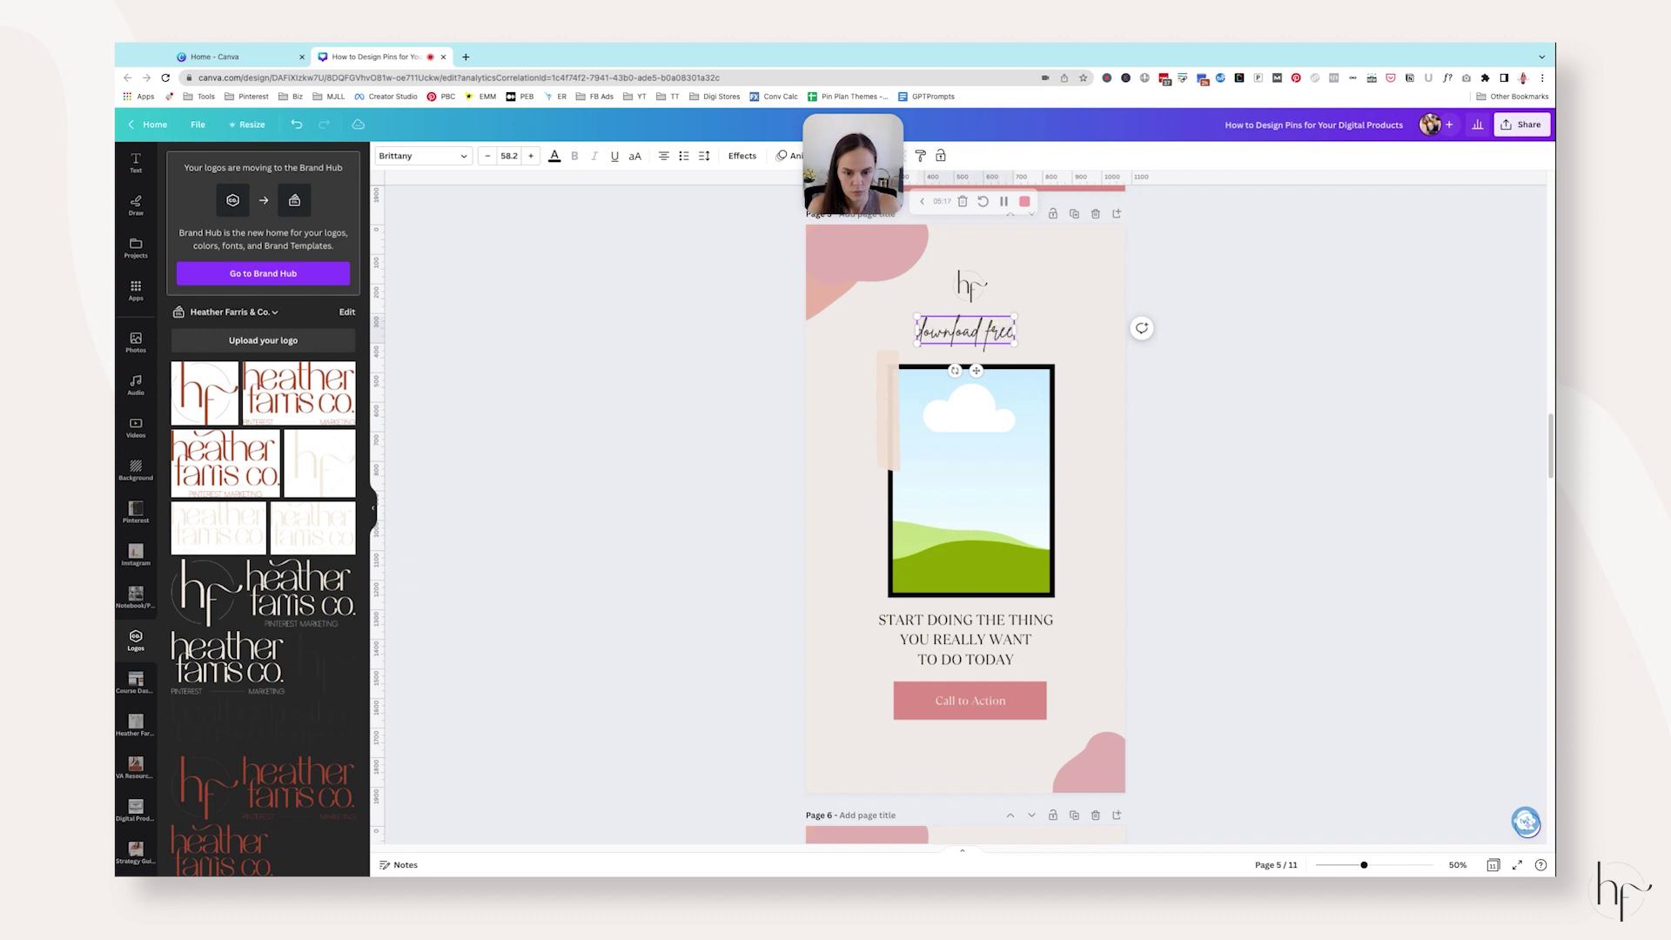
pyautogui.click(1187, 444)
# Delete the two duplicate podcast pages following page 5.
pyautogui.doubleClick(980, 625)
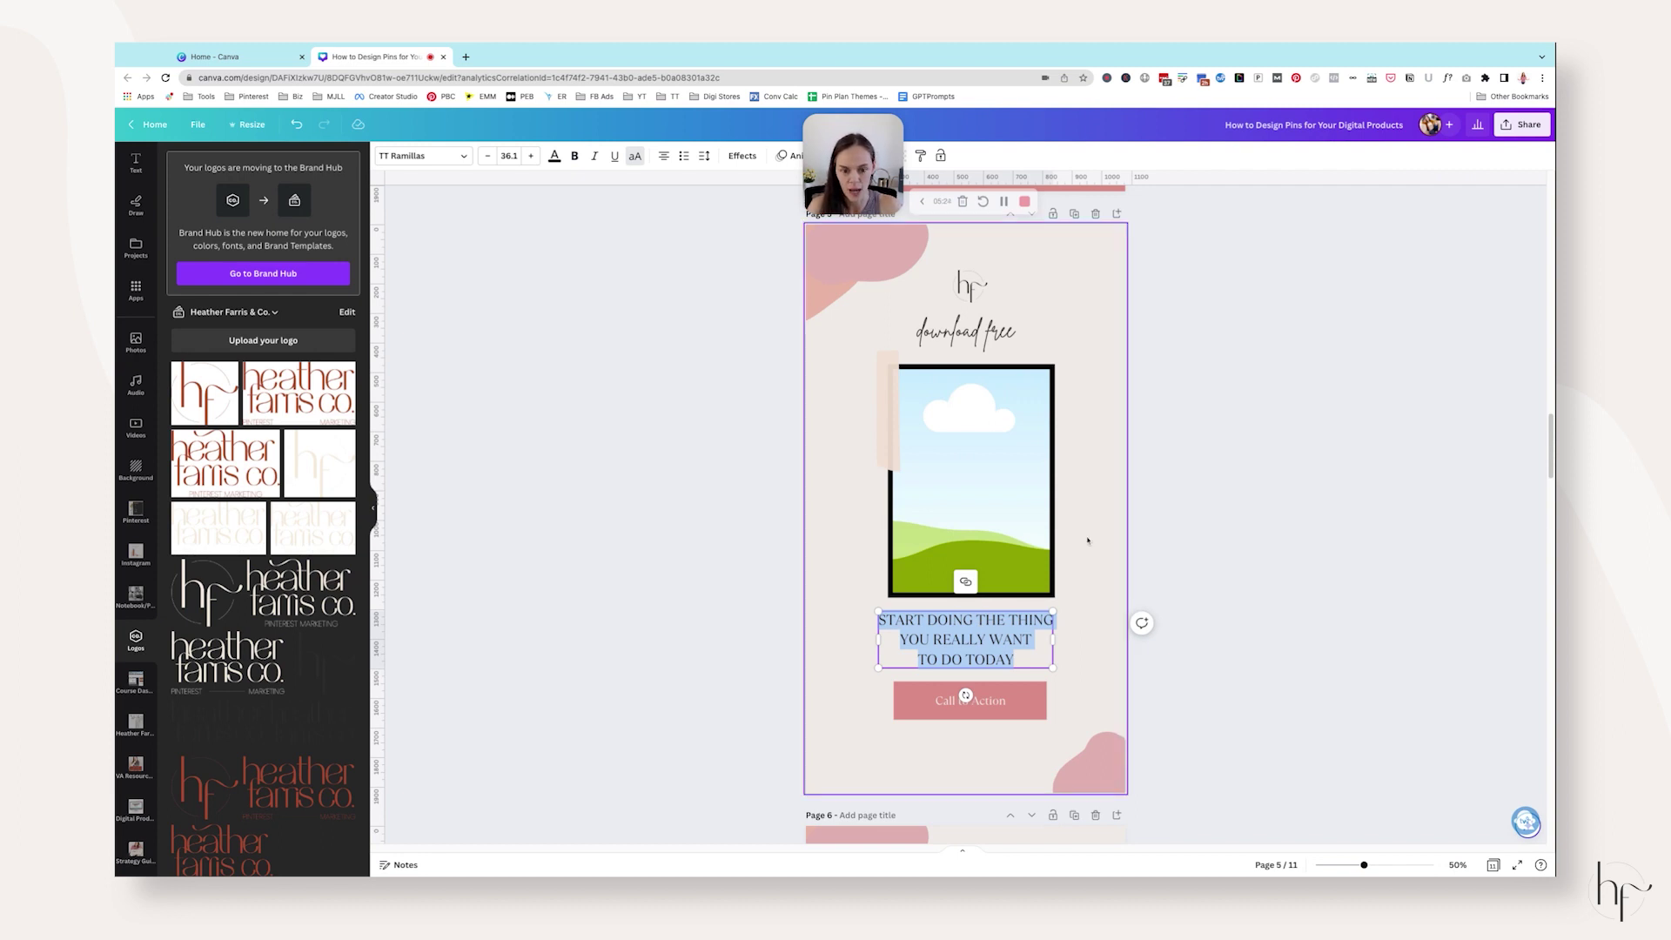
pyautogui.scroll(-5, 1097, 392)
pyautogui.click(1095, 372)
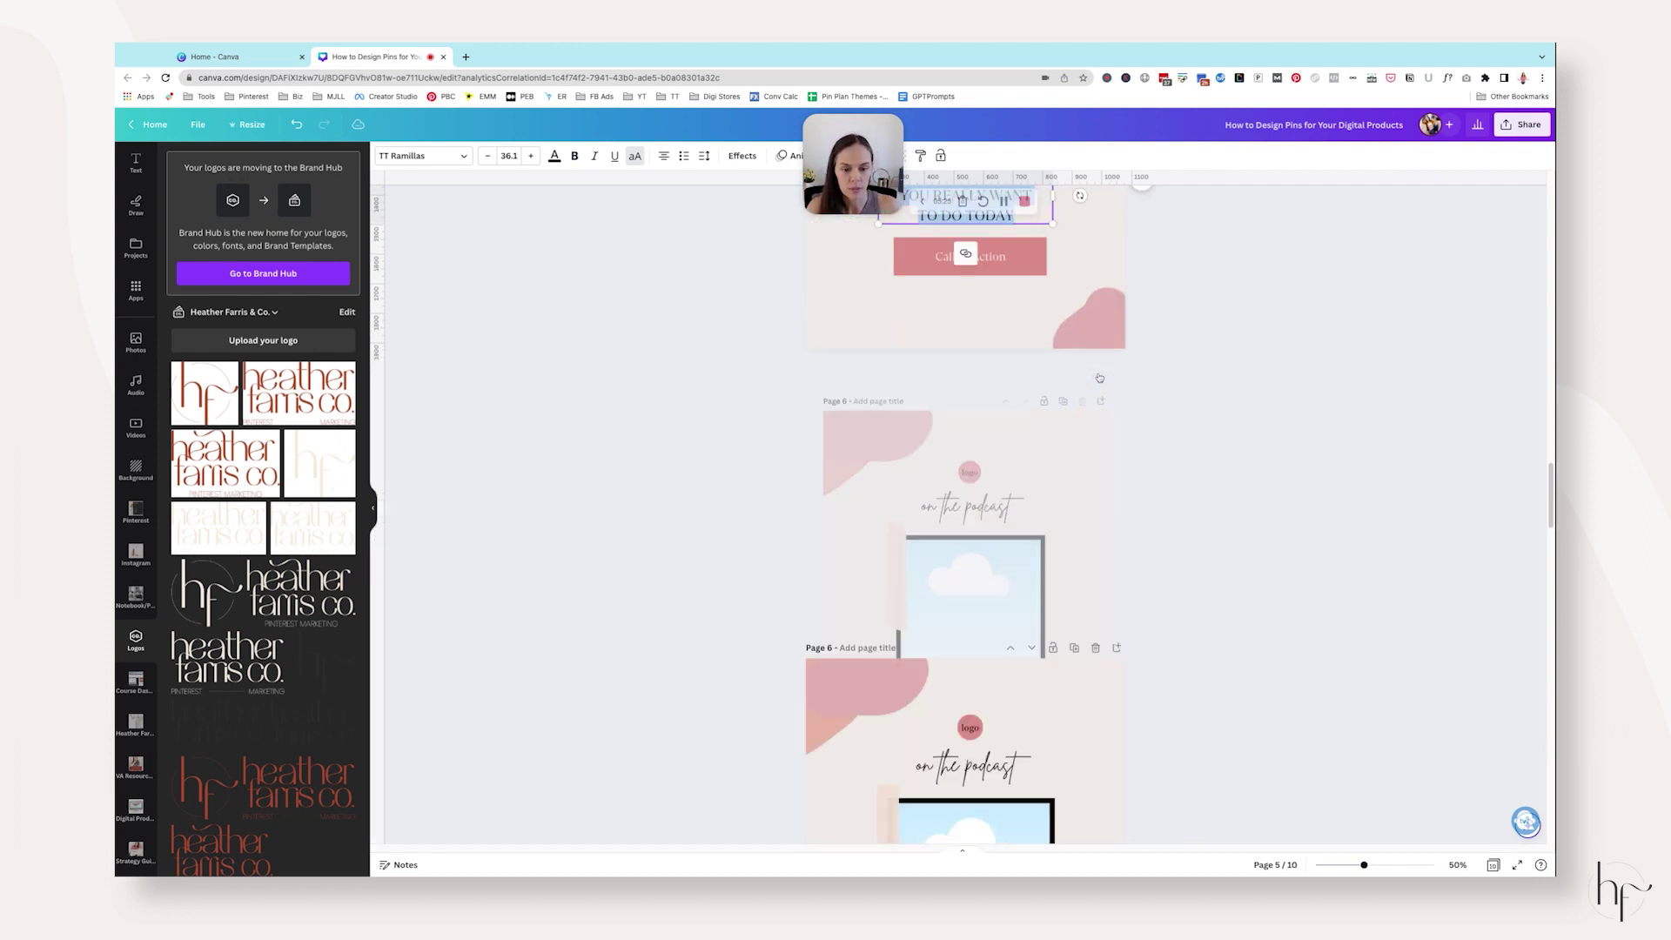
pyautogui.click(1096, 372)
pyautogui.scroll(5, 1157, 418)
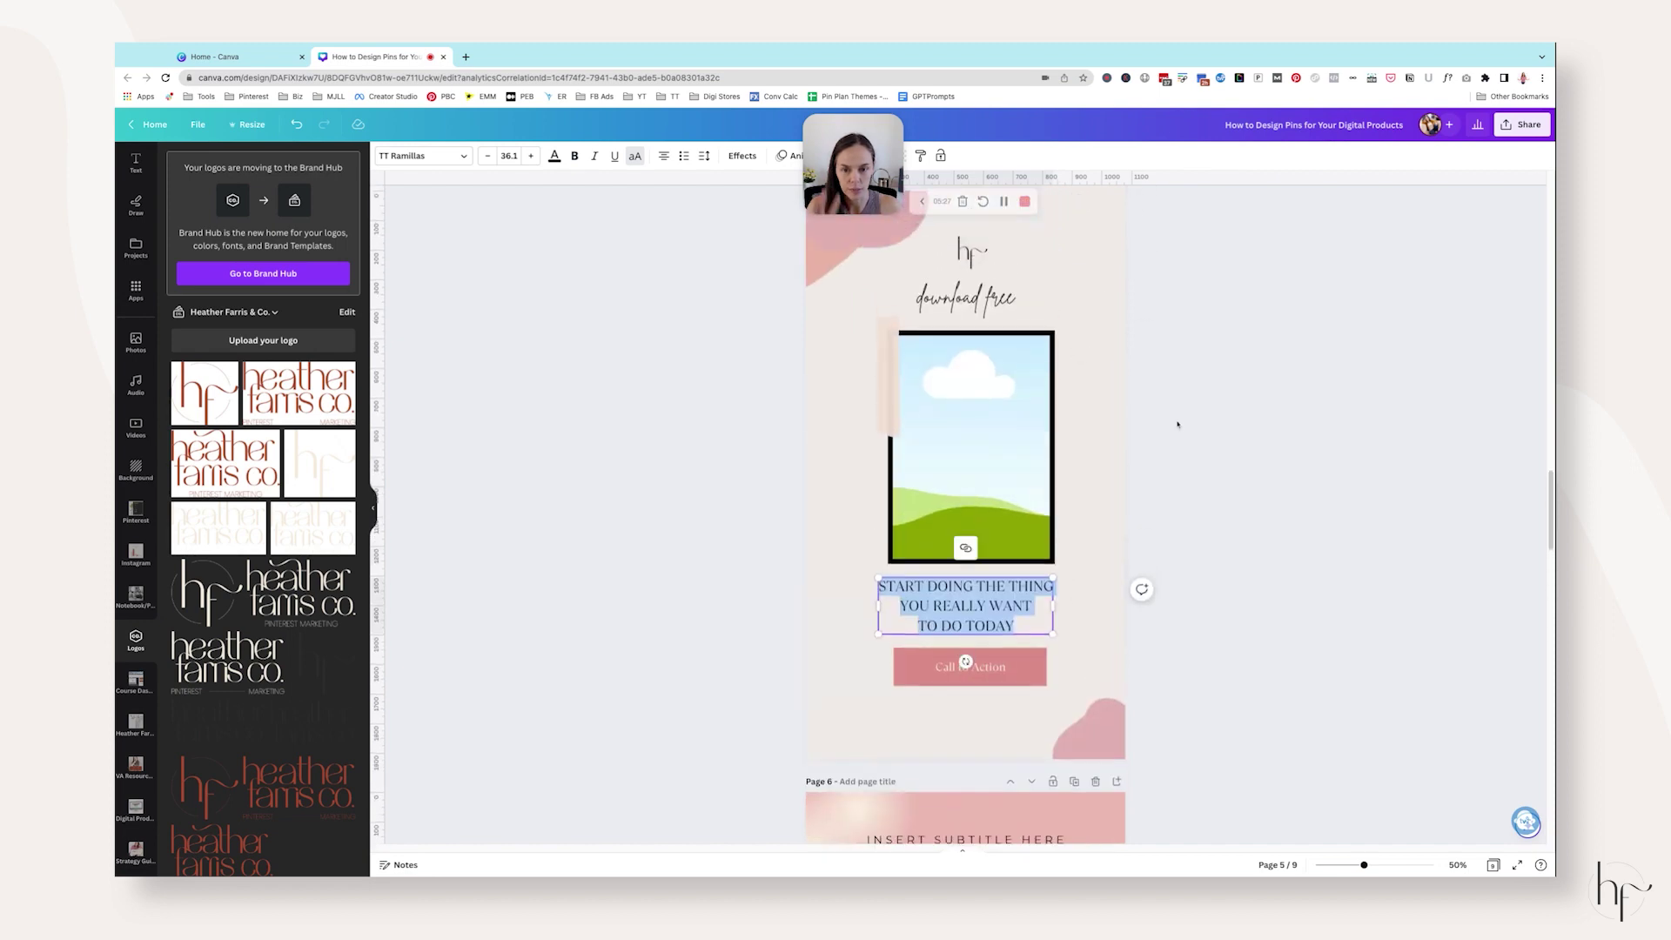
pyautogui.click(1171, 458)
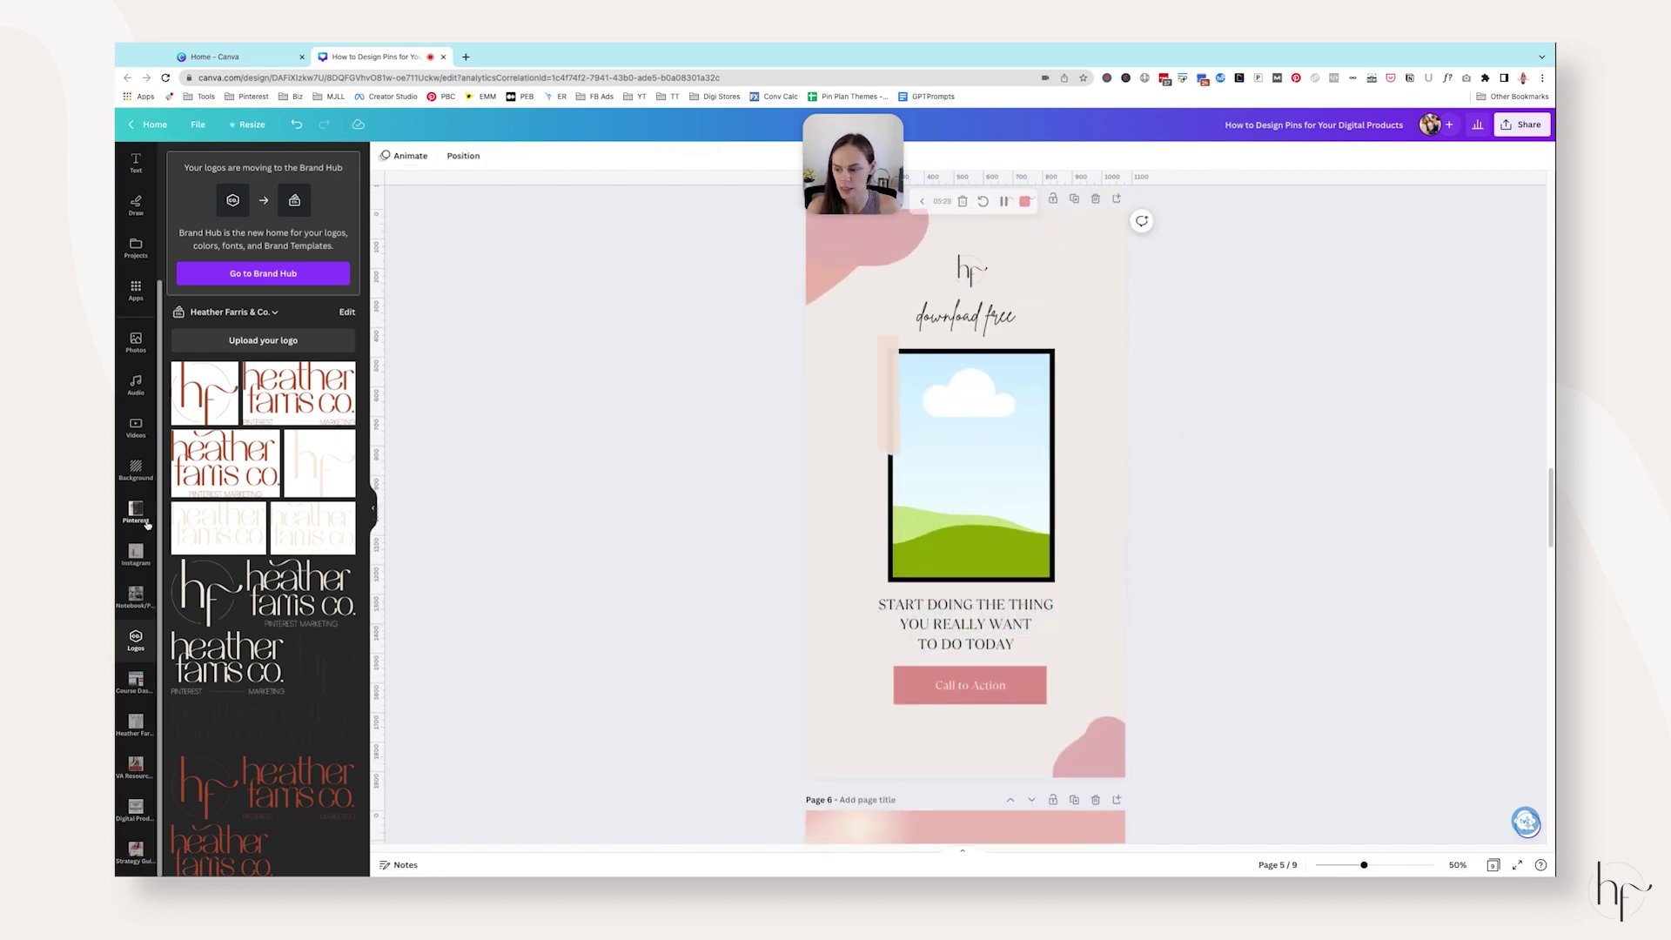
pyautogui.click(136, 768)
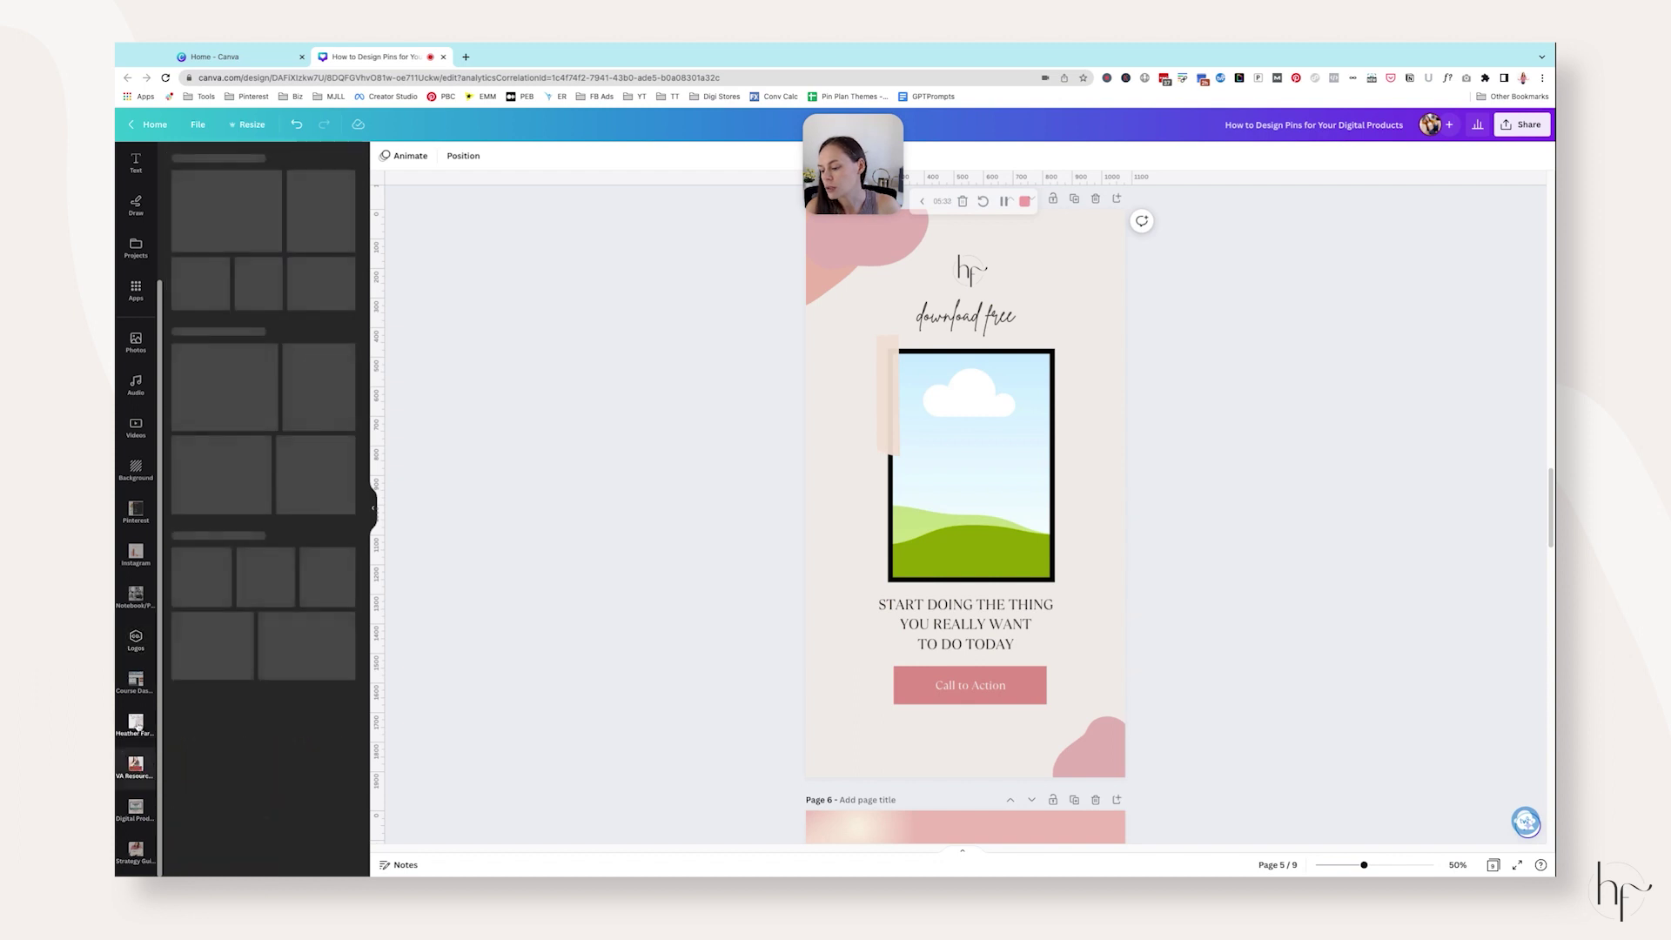
# Browse the Pin Profit Academy uploads to the Strategy Guide folder, trying and removing the Pinterest Workflow image.
pyautogui.click(136, 682)
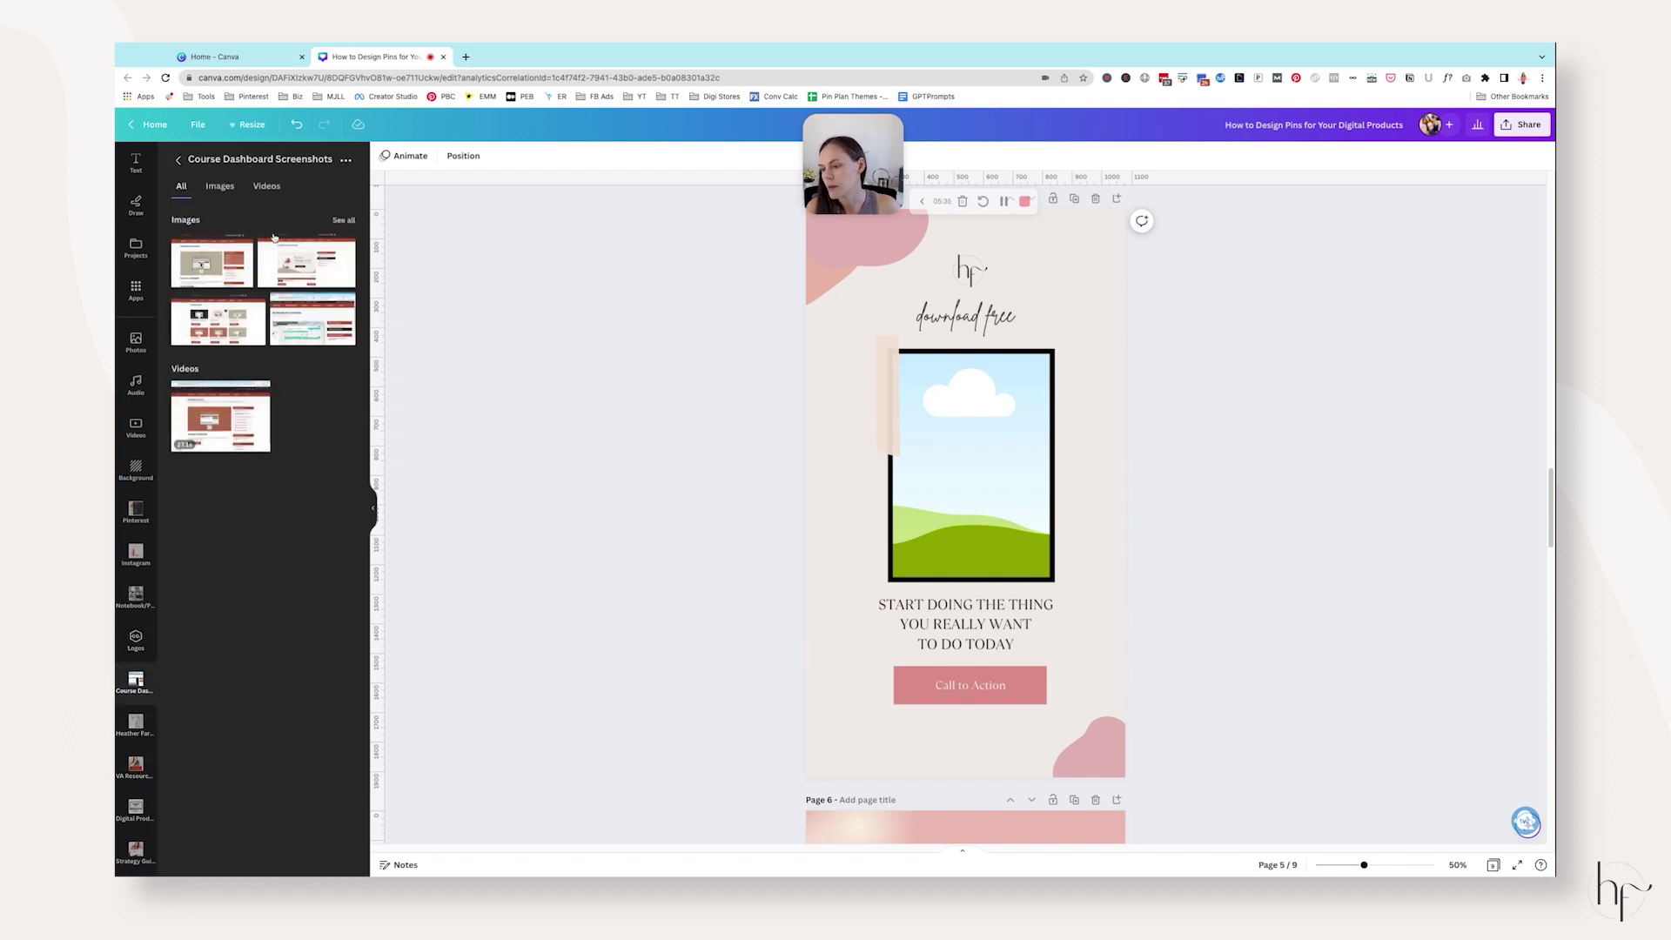
pyautogui.click(181, 161)
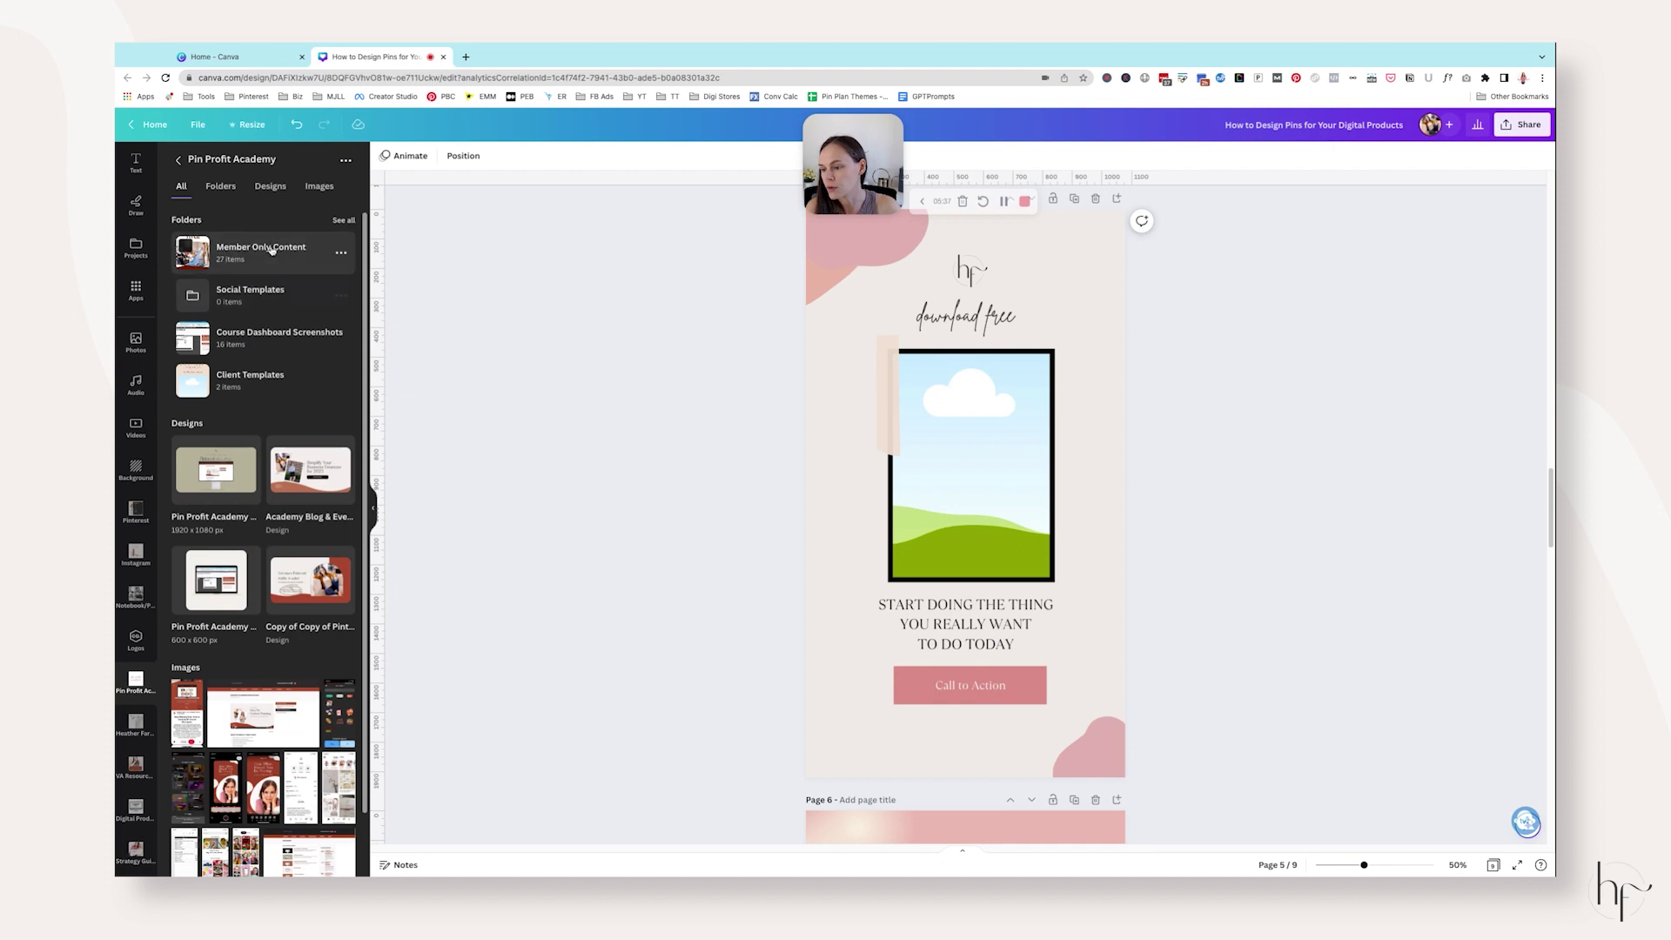
pyautogui.click(339, 221)
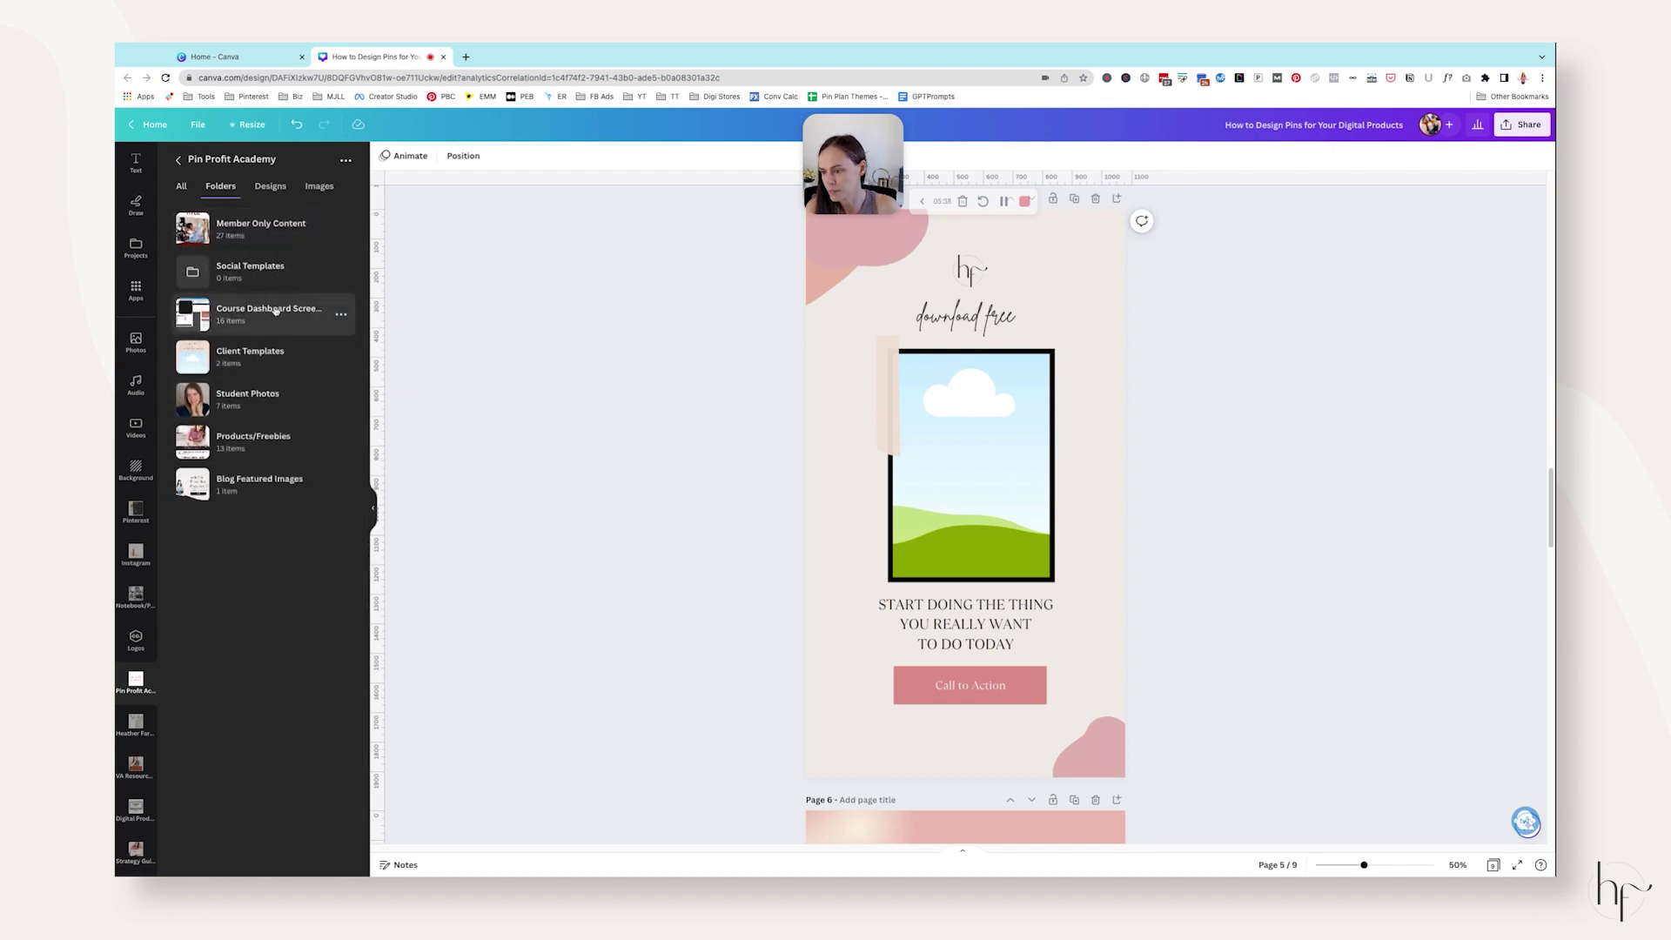
pyautogui.click(261, 442)
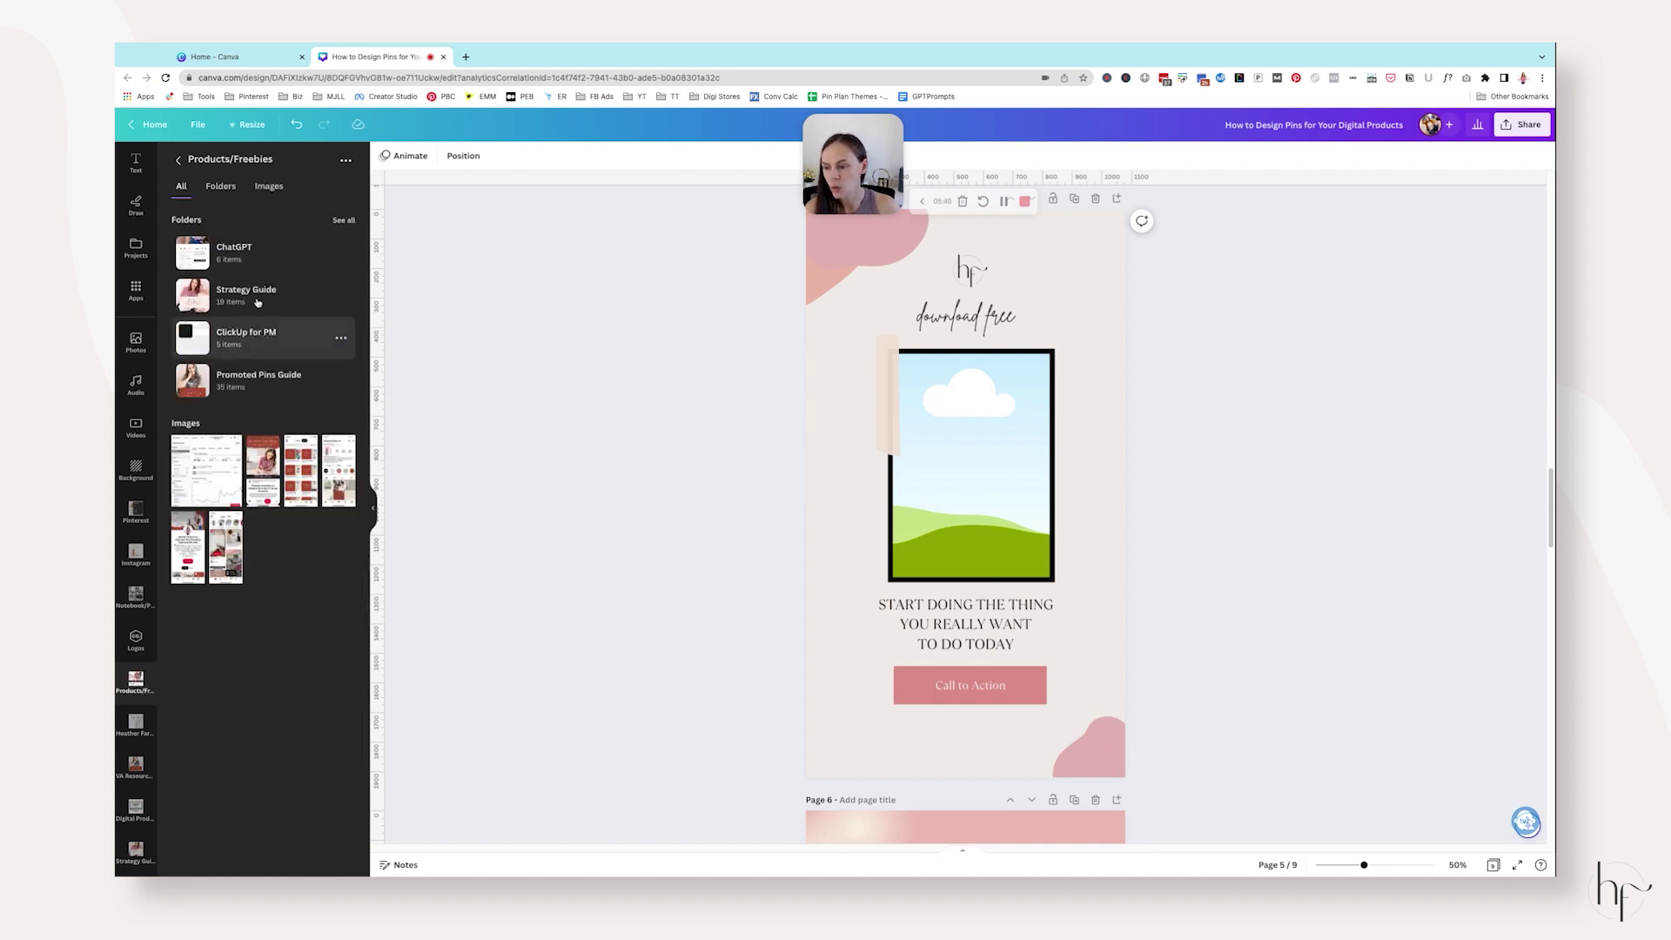
pyautogui.click(261, 338)
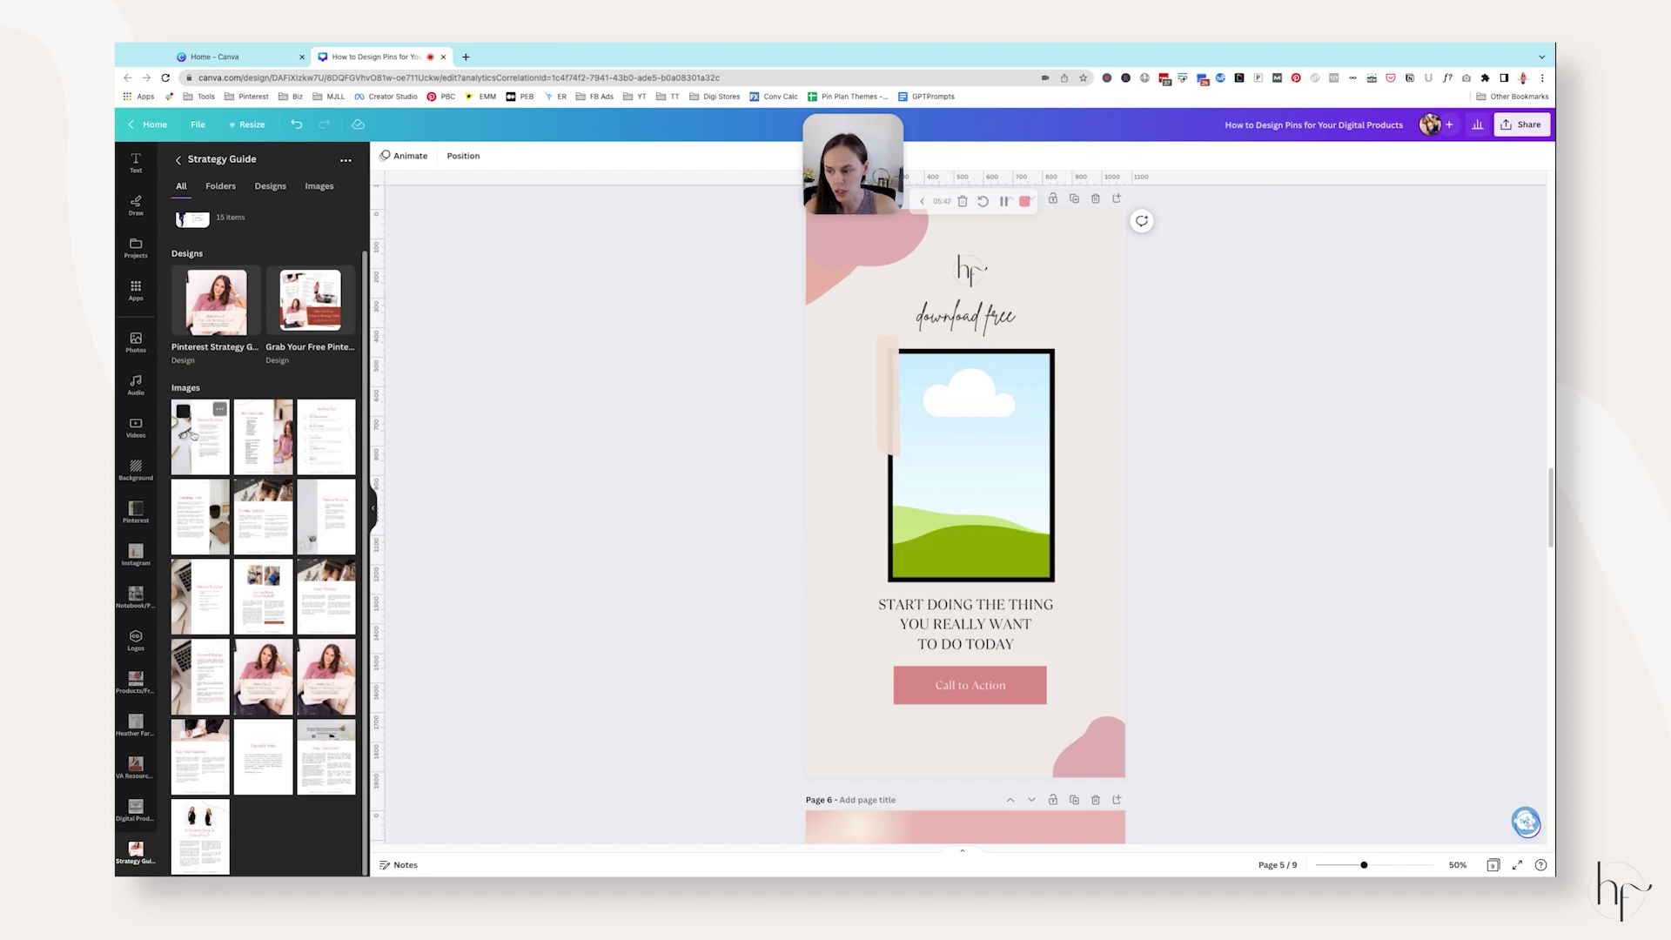
pyautogui.click(201, 435)
pyautogui.moveTo(932, 452); pyautogui.dragTo(966, 462)
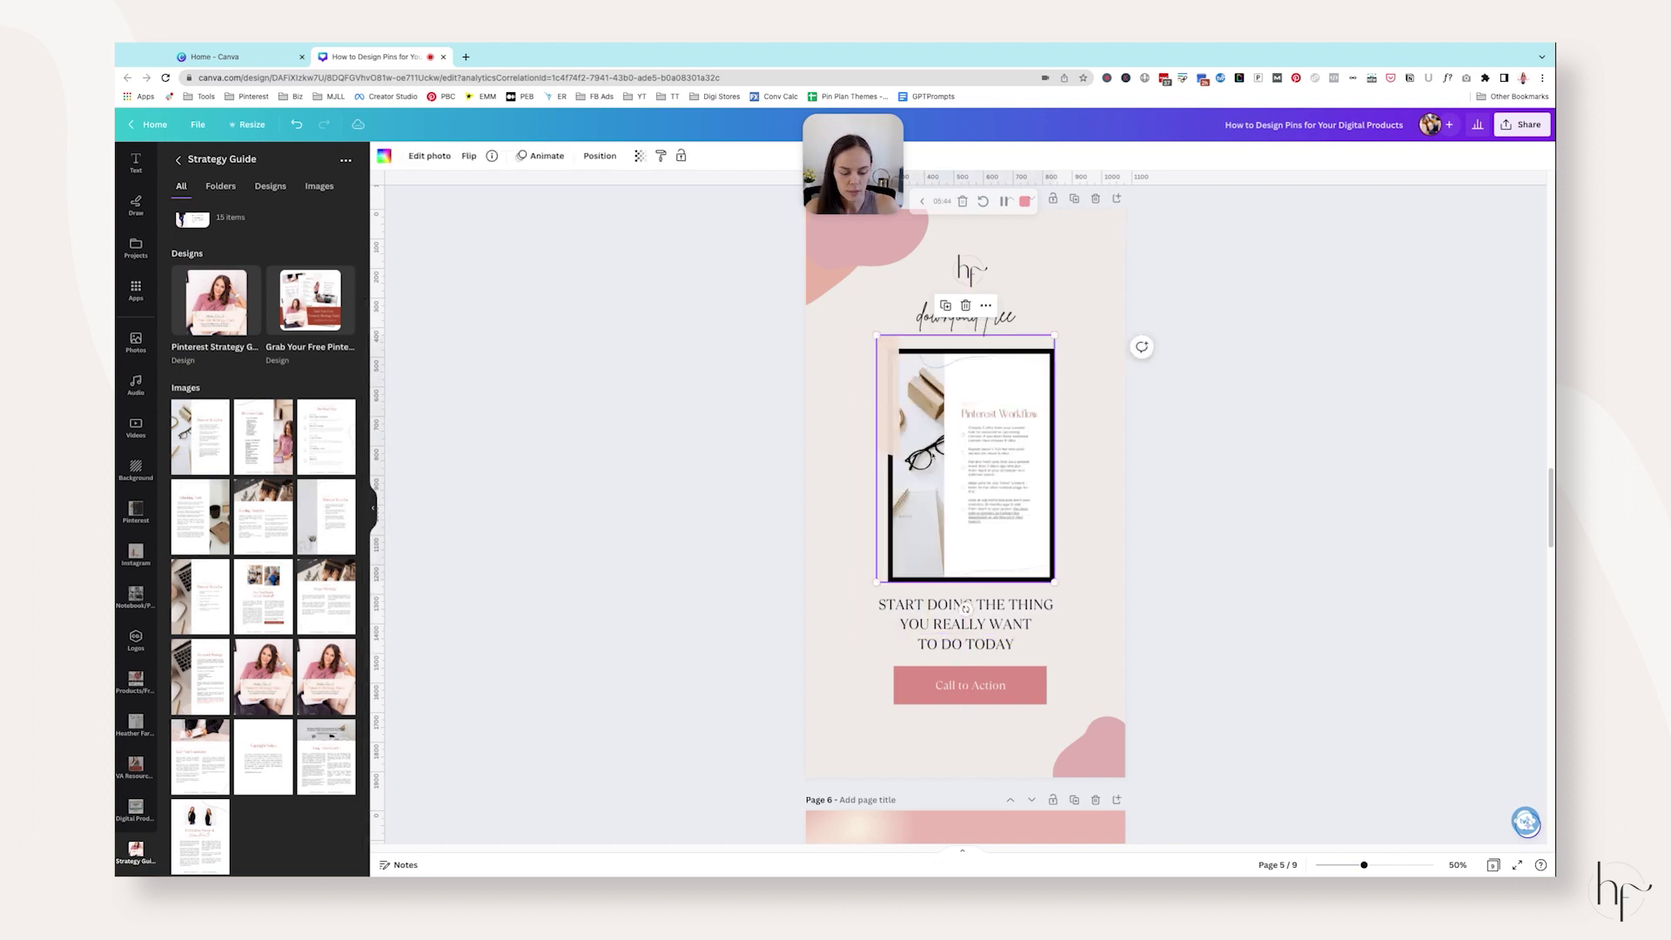
pyautogui.press('Delete')
# Fill the black-bordered frame with the Pinterest Strategy Guide photo.
pyautogui.scroll(-1, 271, 522)
pyautogui.click(264, 653)
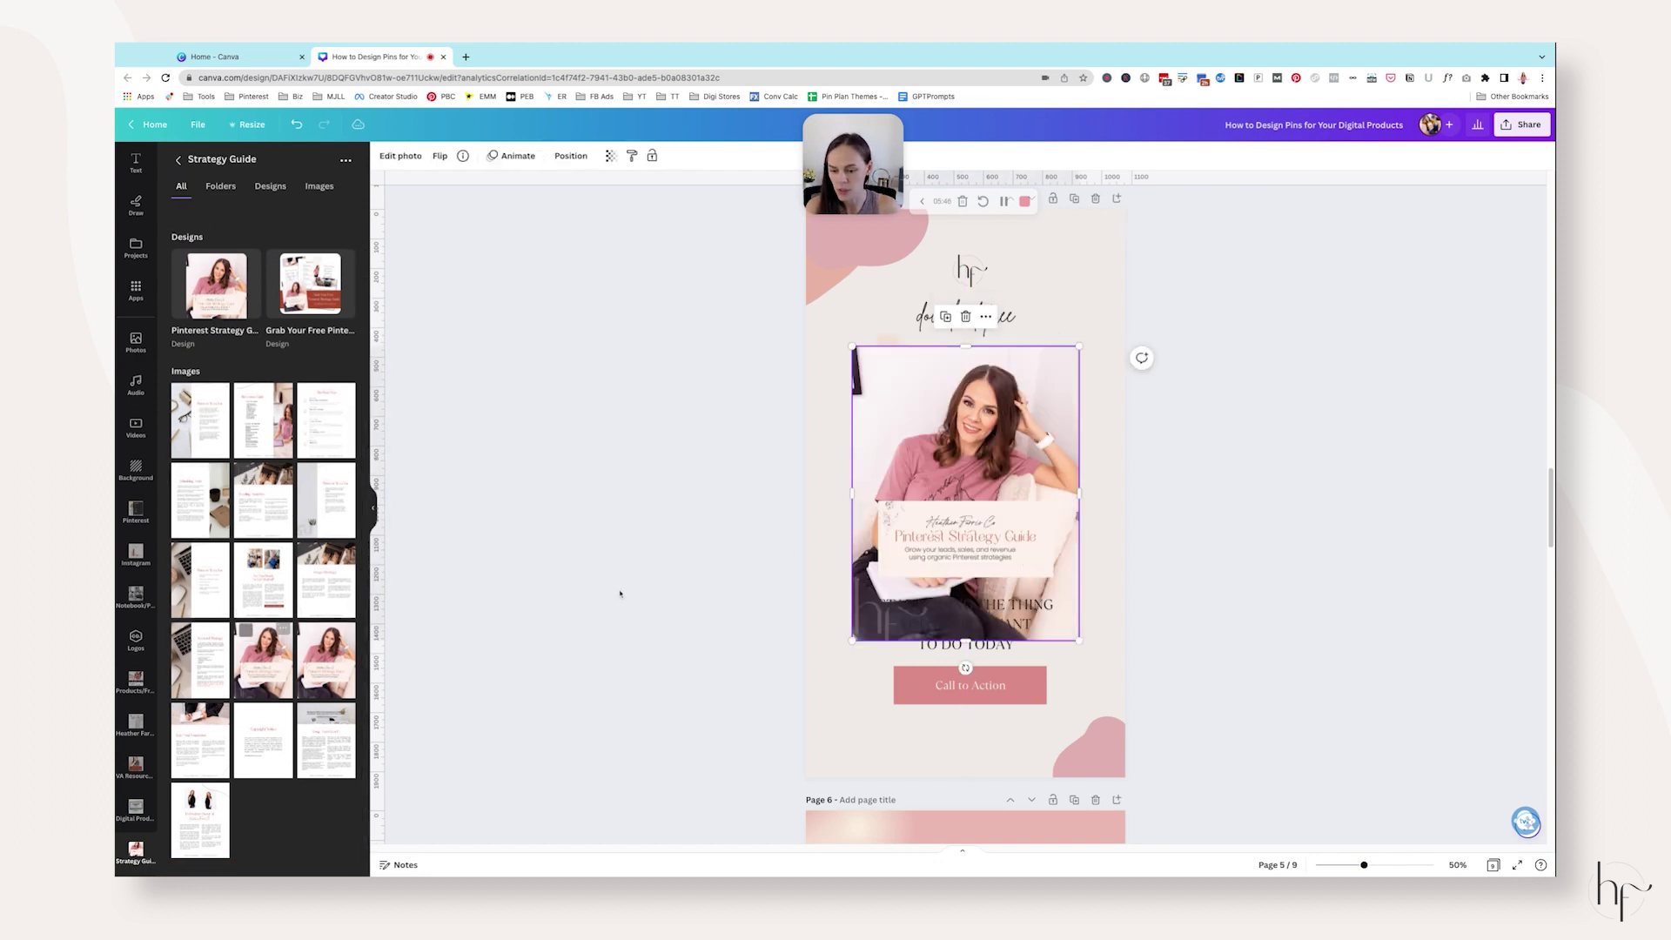
pyautogui.moveTo(950, 483); pyautogui.dragTo(968, 466)
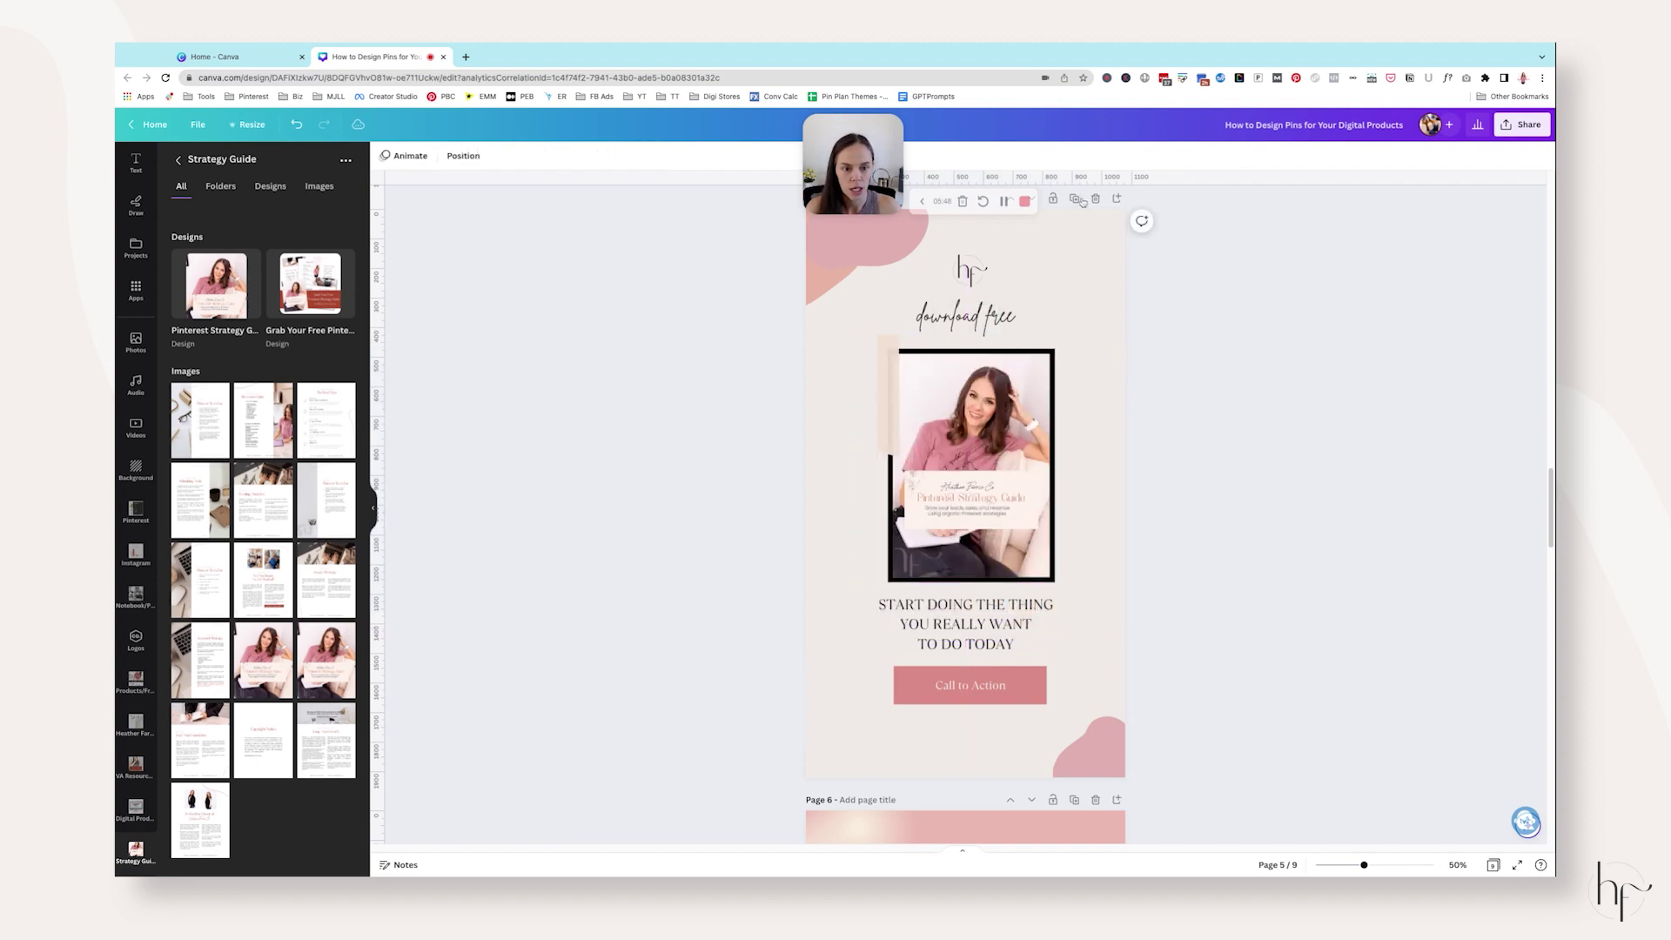
# Start rewording the Call to Action button to 'download free'.
pyautogui.click(966, 625)
pyautogui.moveTo(918, 644); pyautogui.dragTo(1015, 644)
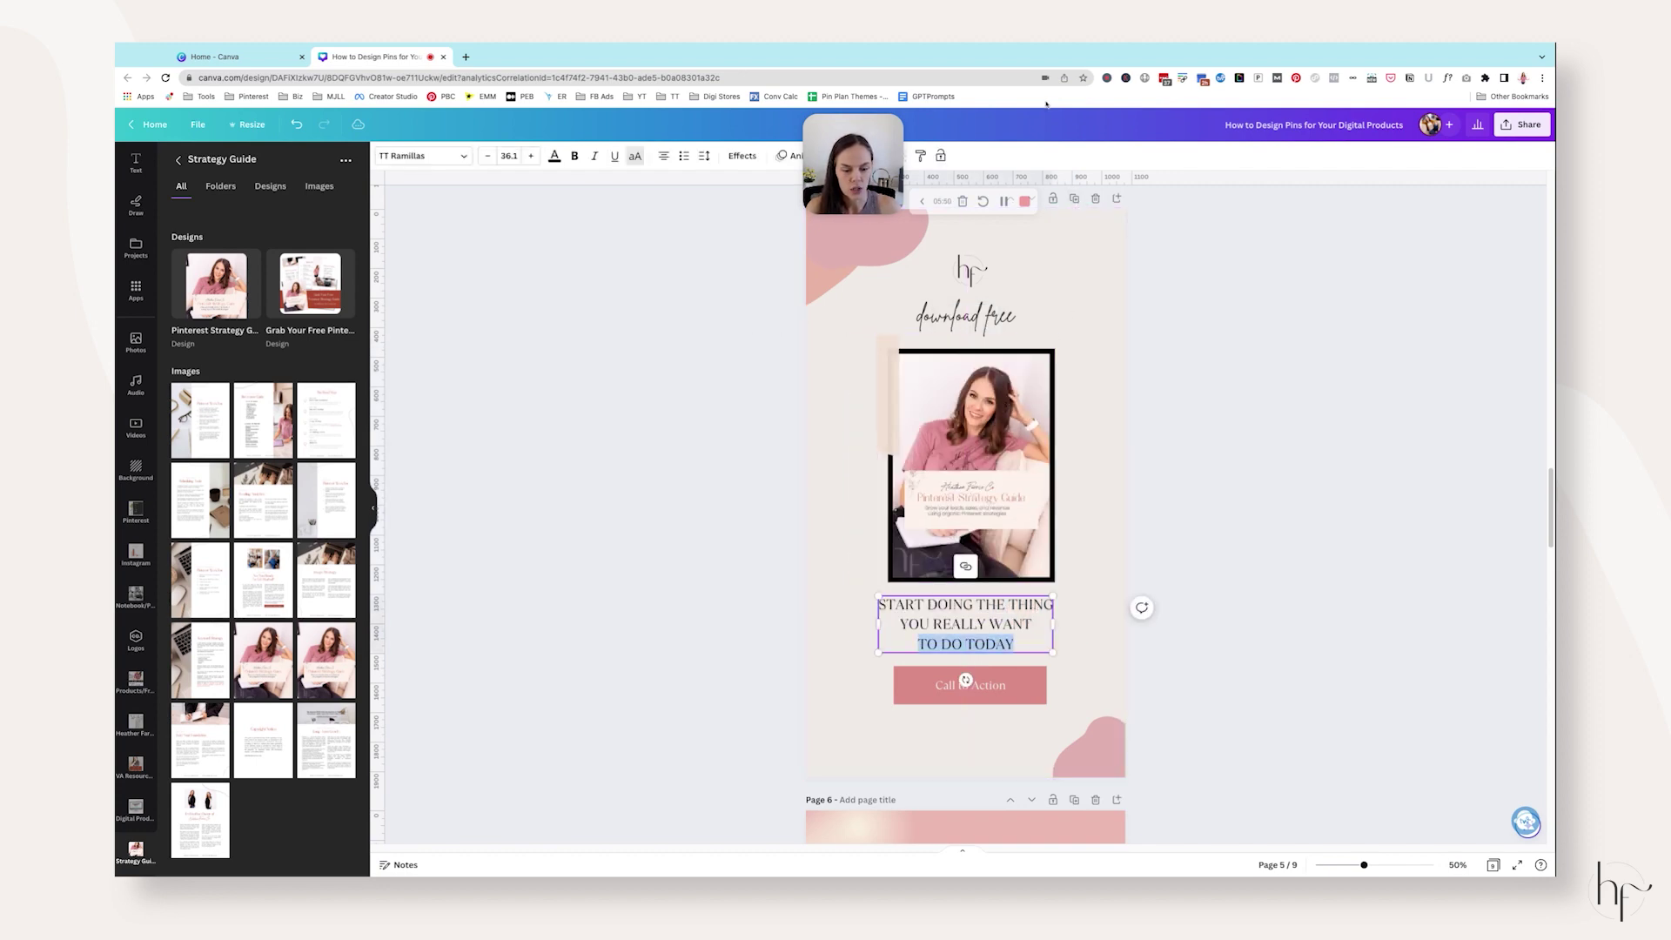
pyautogui.click(966, 316)
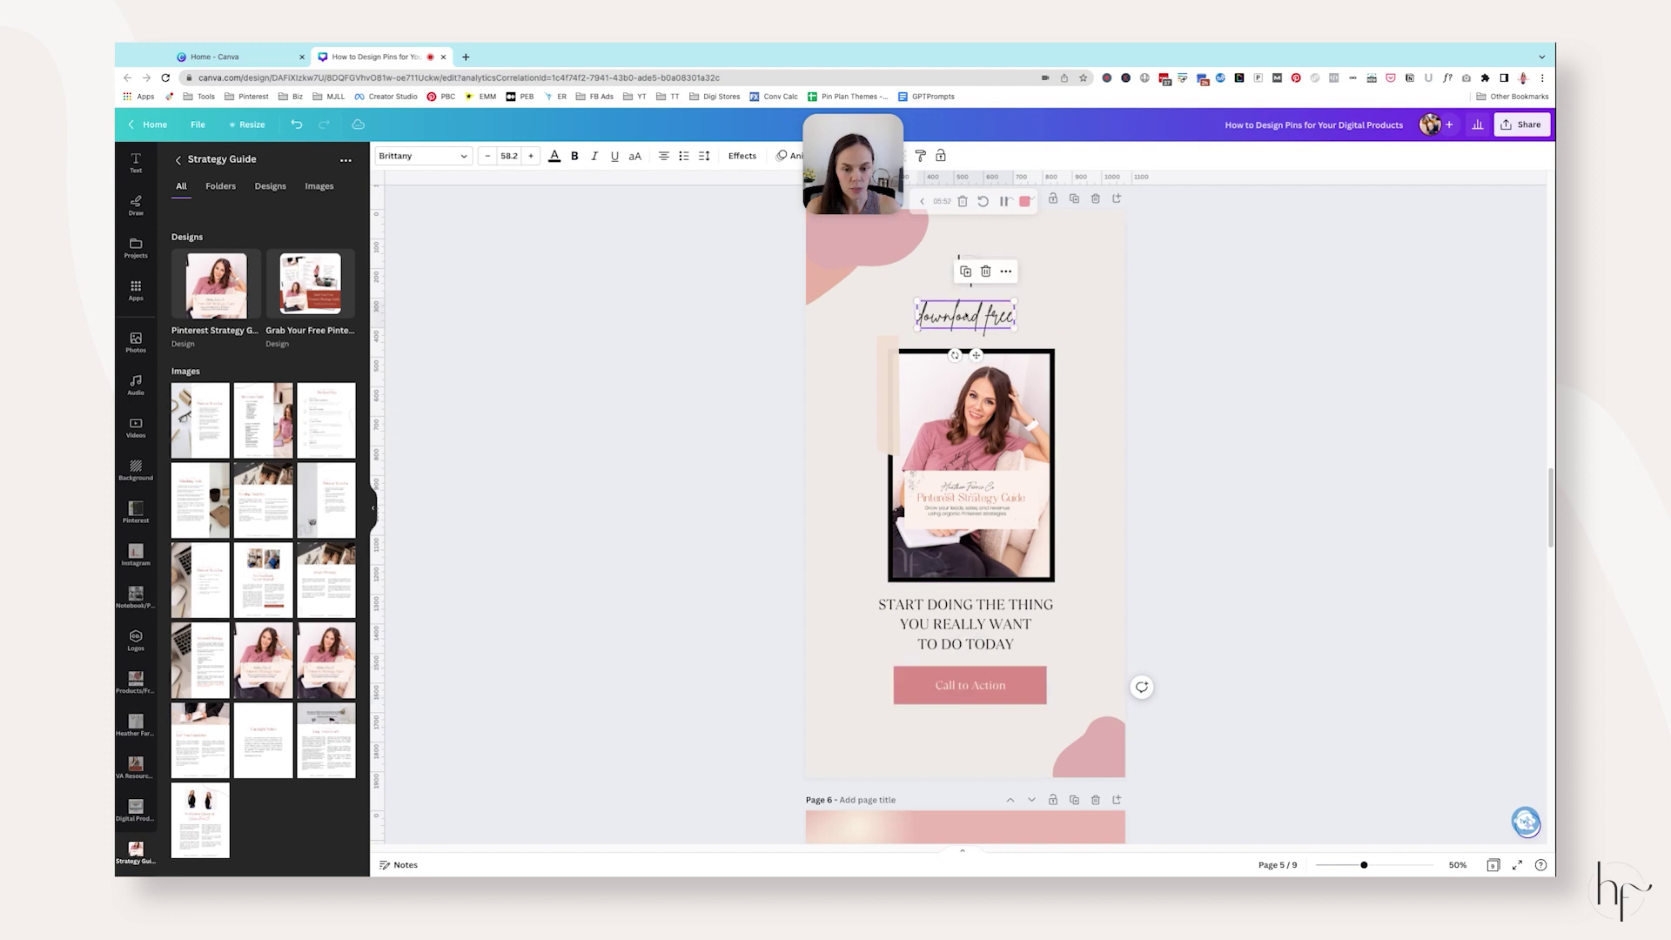
pyautogui.click(996, 690)
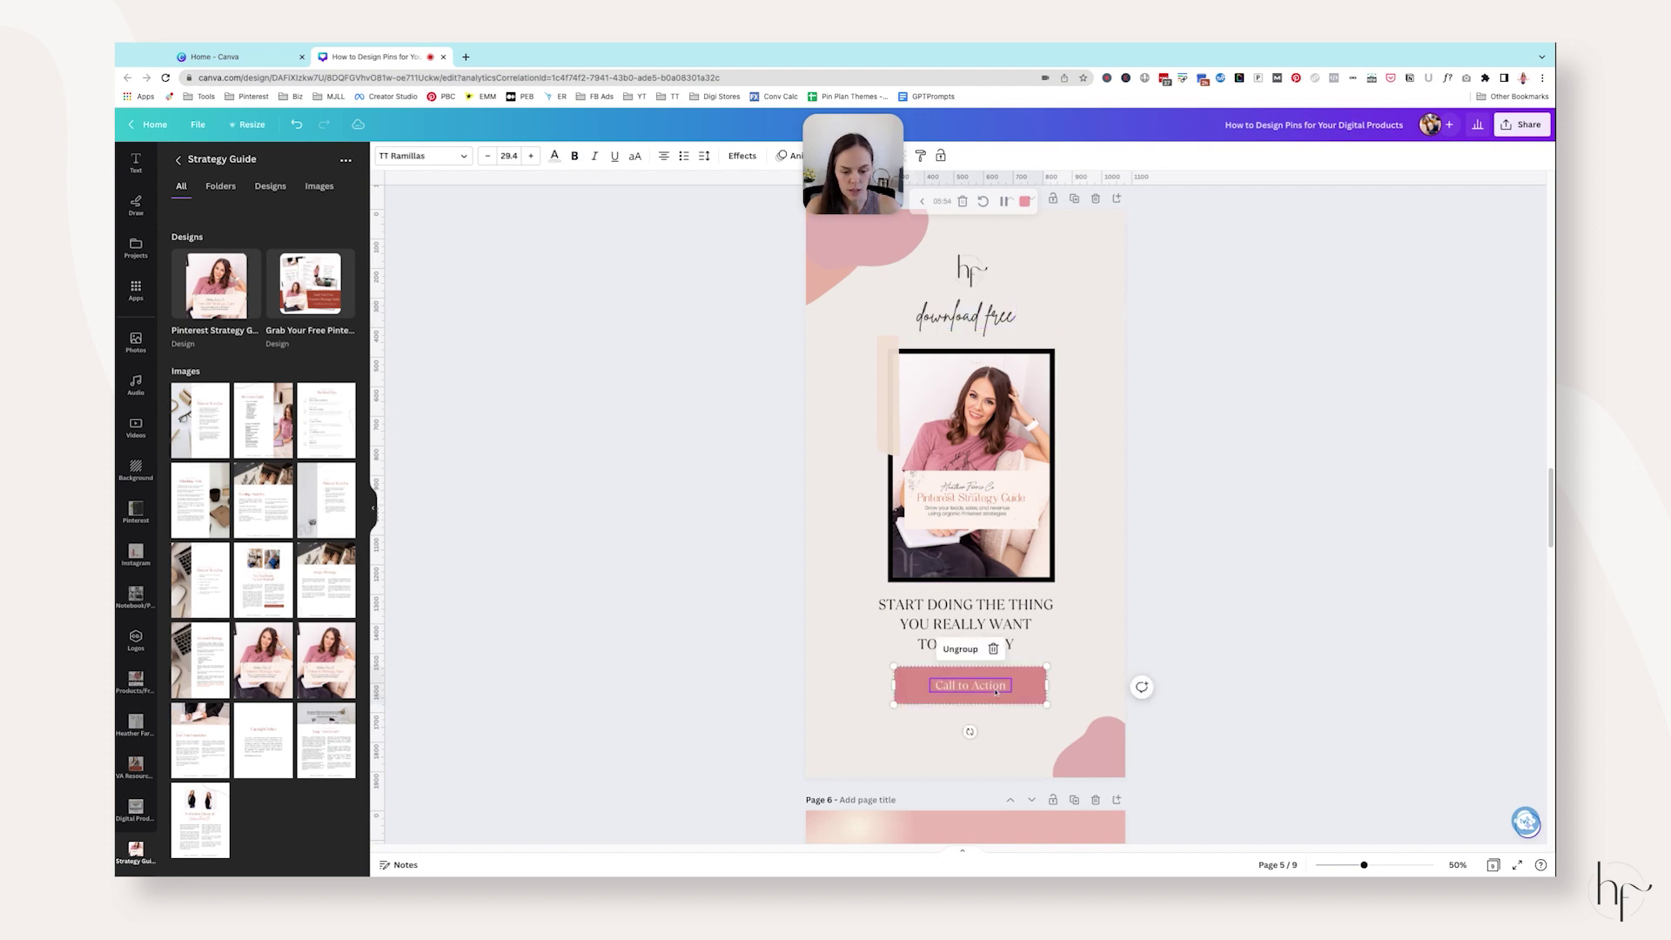
pyautogui.doubleClick(997, 690)
pyautogui.write('download free')
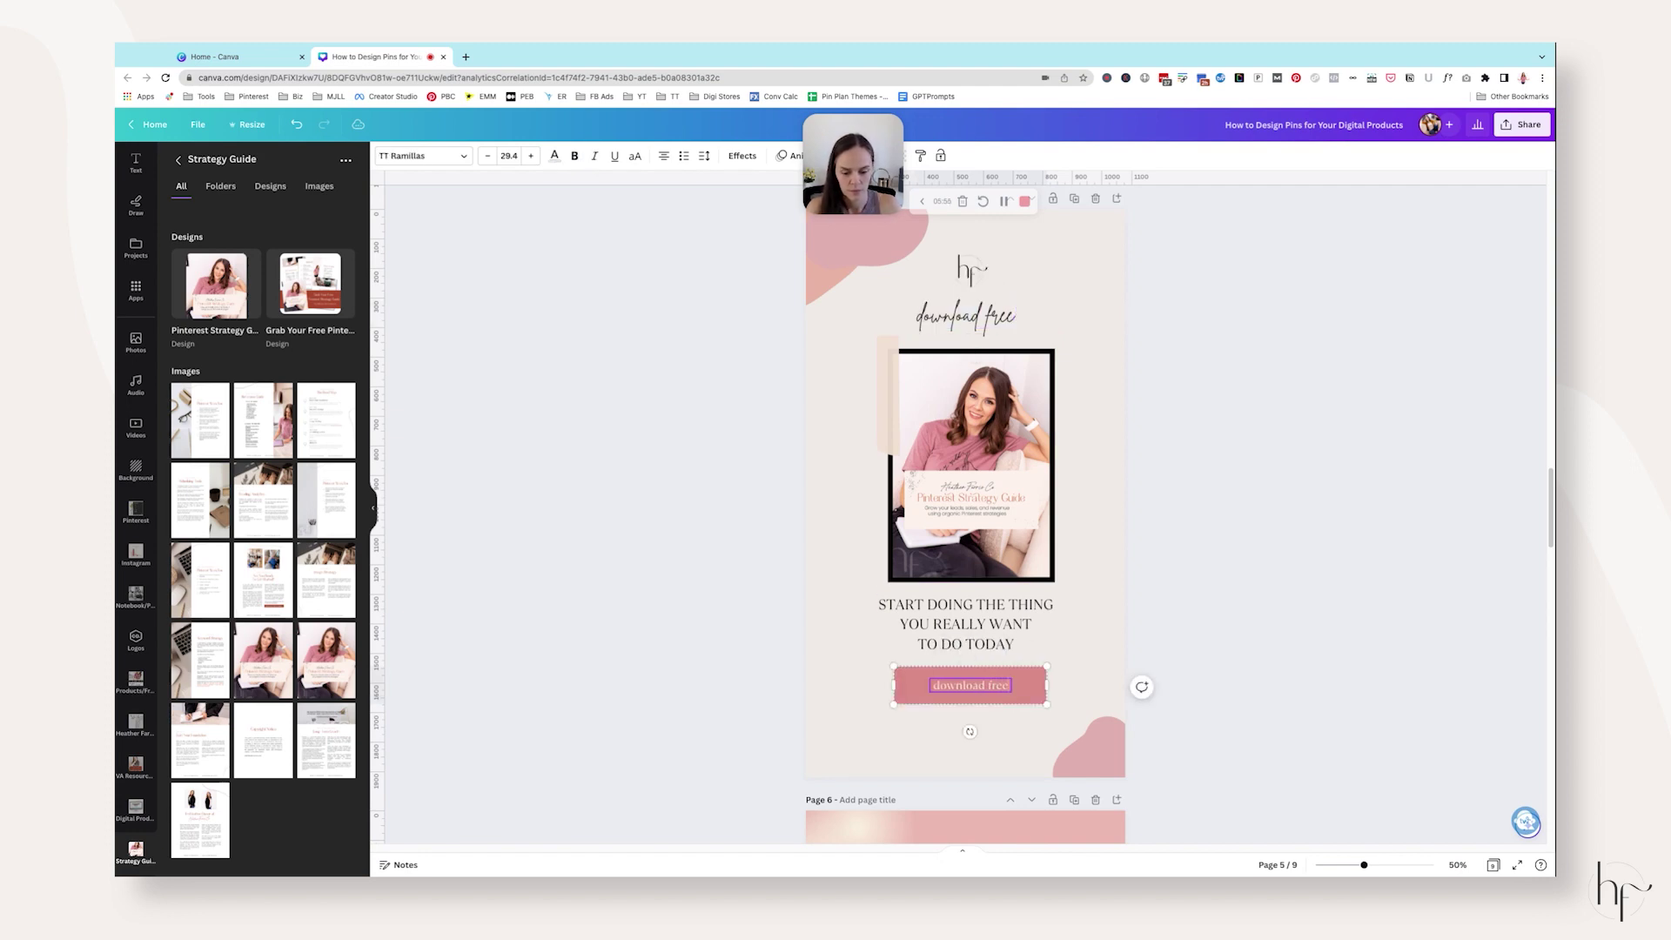
# Edit the download free heading, then duplicate the pin and frame the Reading Analytics image.
pyautogui.doubleClick(984, 320)
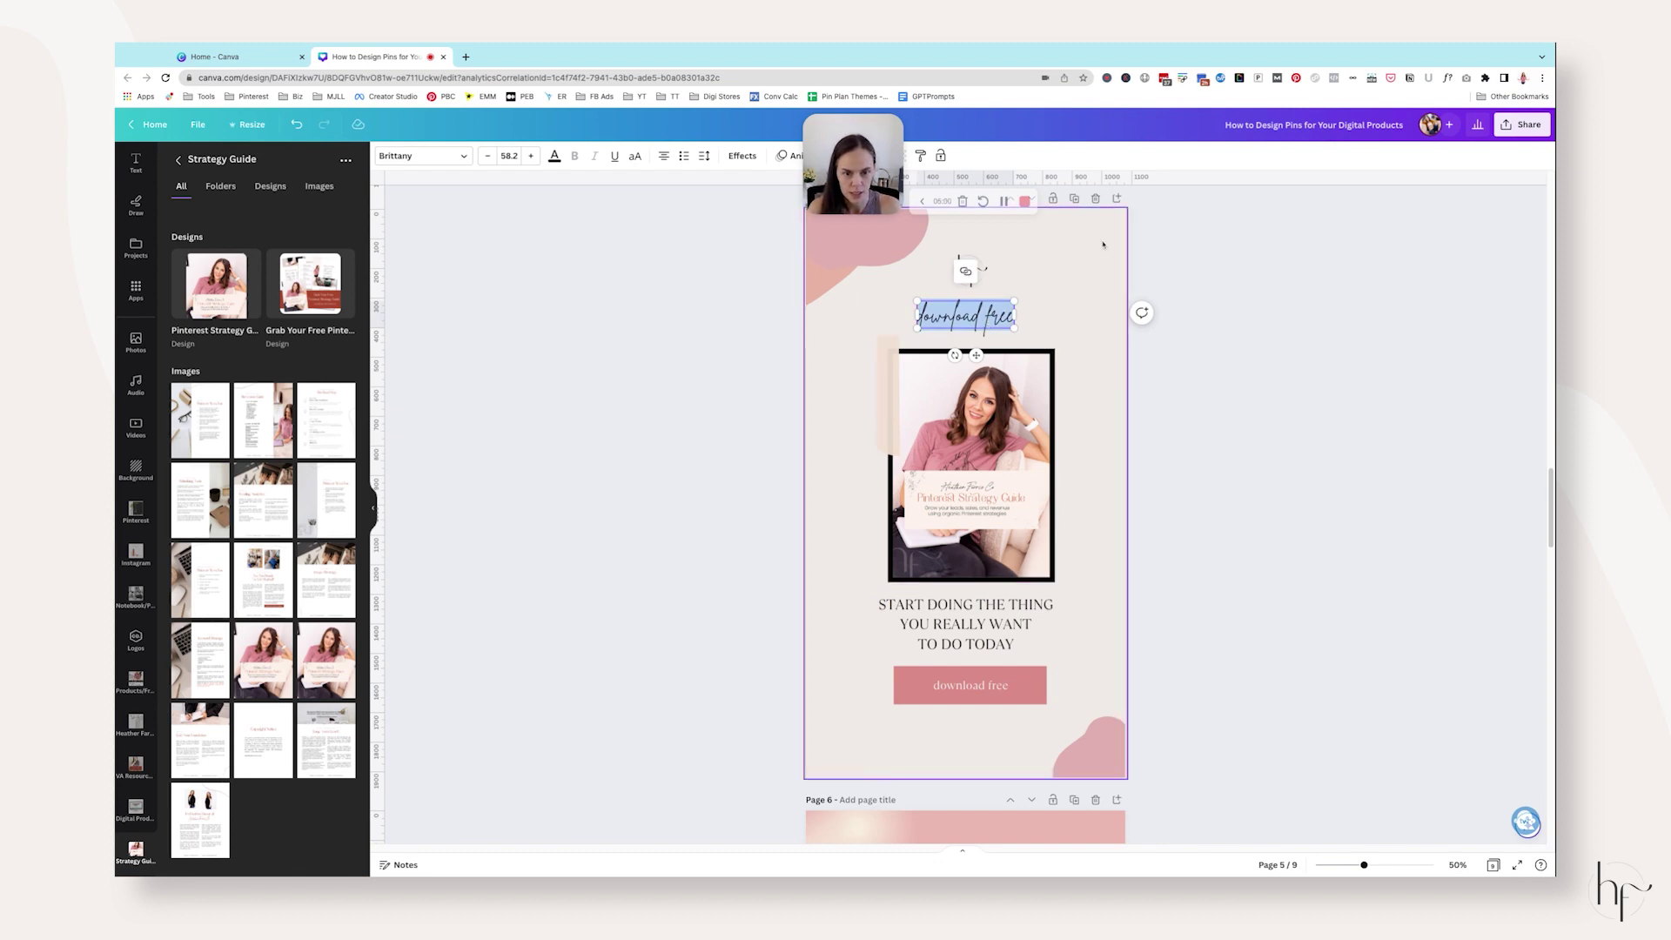
pyautogui.click(1075, 198)
pyautogui.click(987, 492)
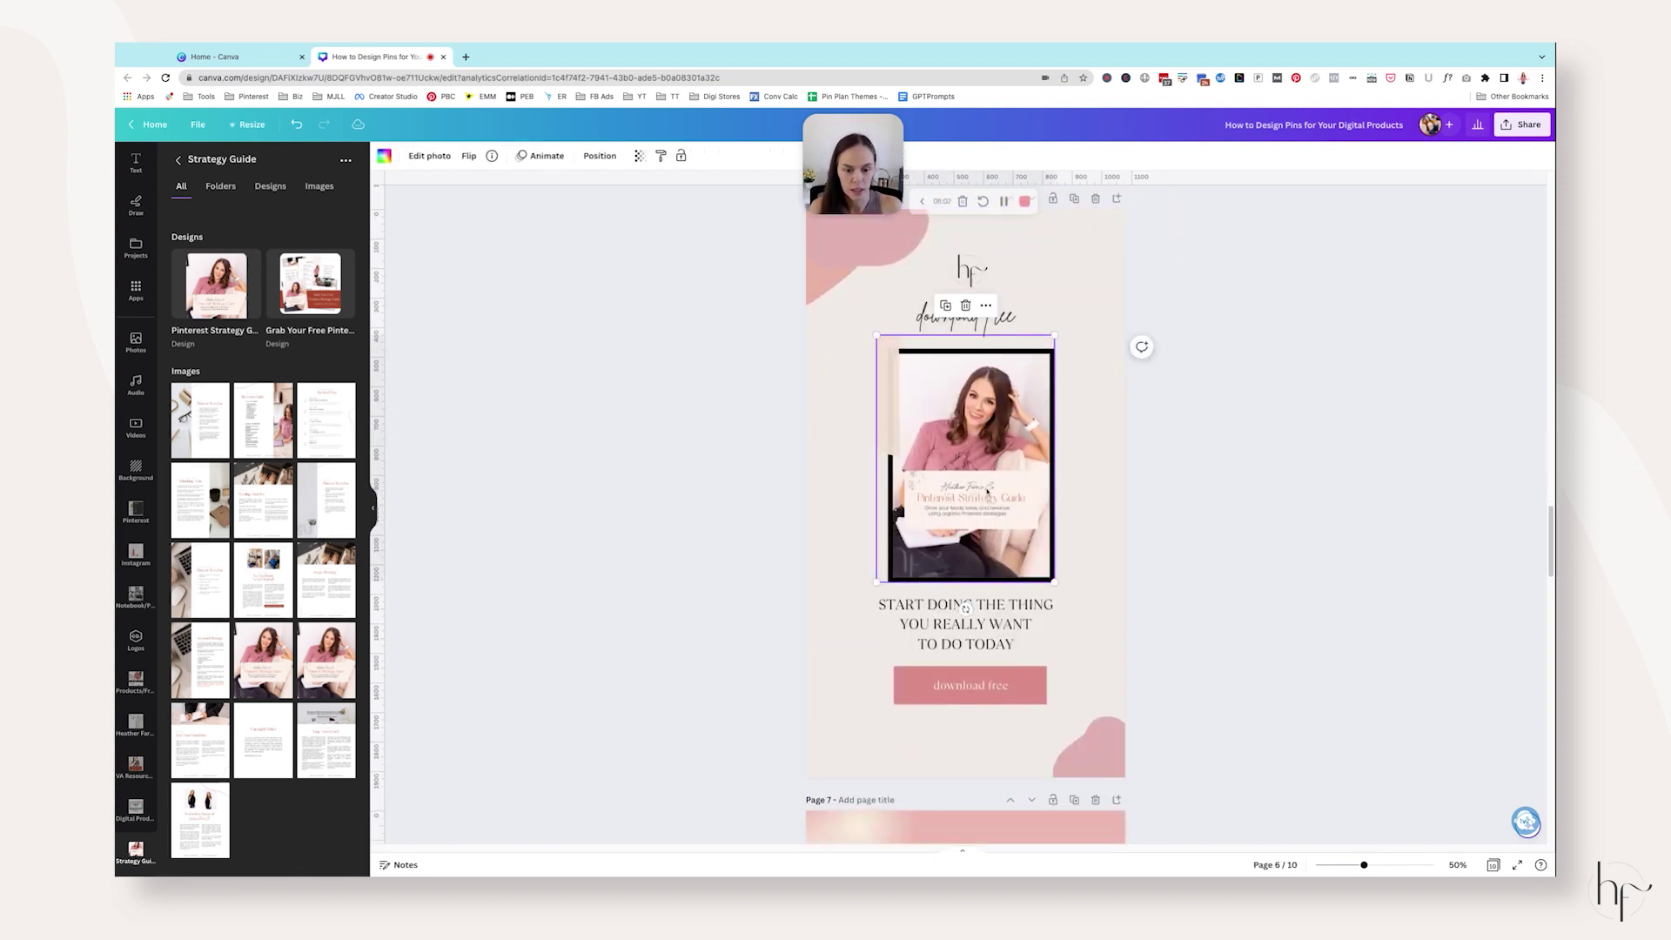
pyautogui.press('Delete')
pyautogui.moveTo(246, 477); pyautogui.dragTo(956, 456)
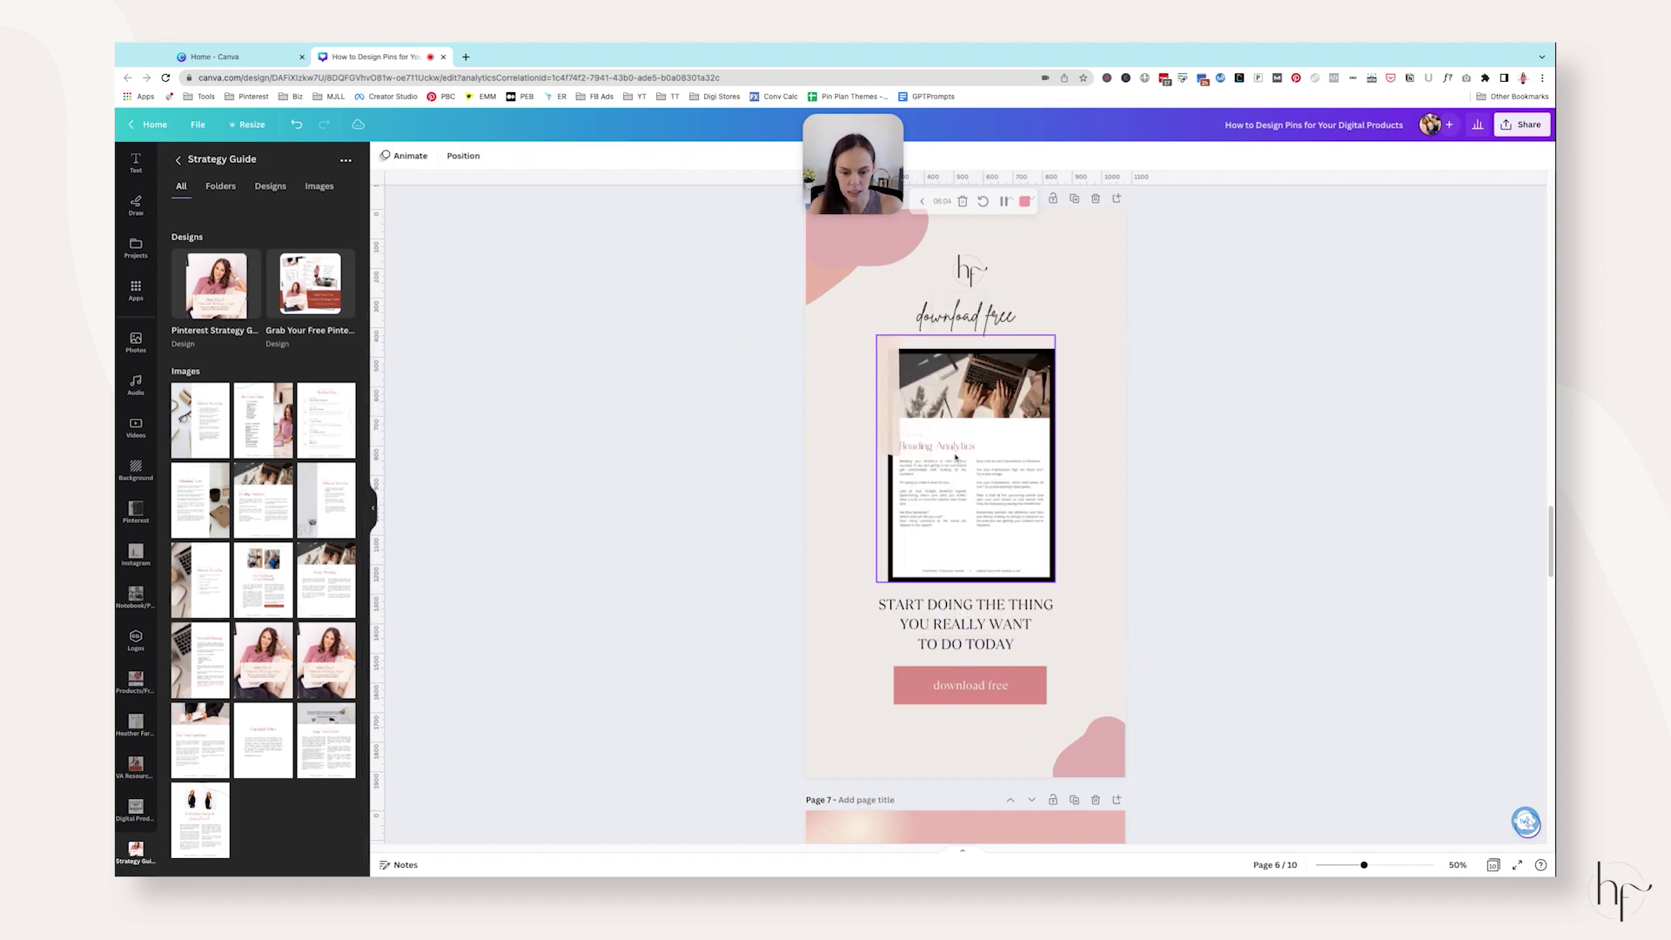
# Add two more pin copies framing the Pinterest Workflow and Scheduling Tools images.
pyautogui.click(1074, 198)
pyautogui.moveTo(327, 492); pyautogui.dragTo(975, 461)
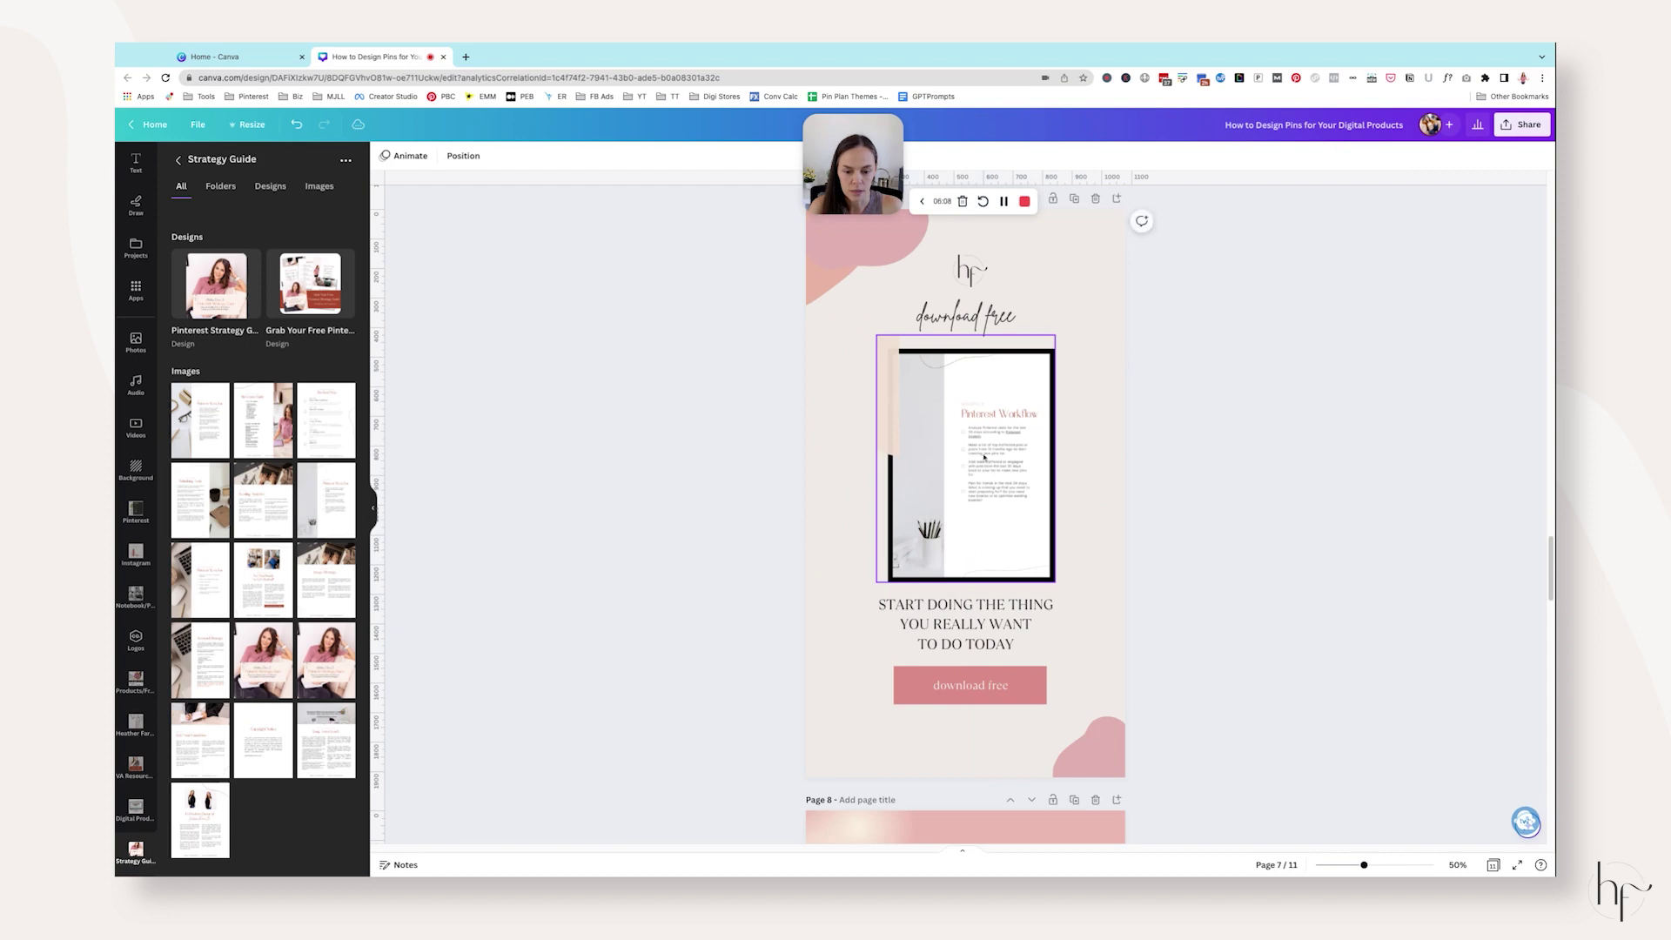
pyautogui.click(1074, 198)
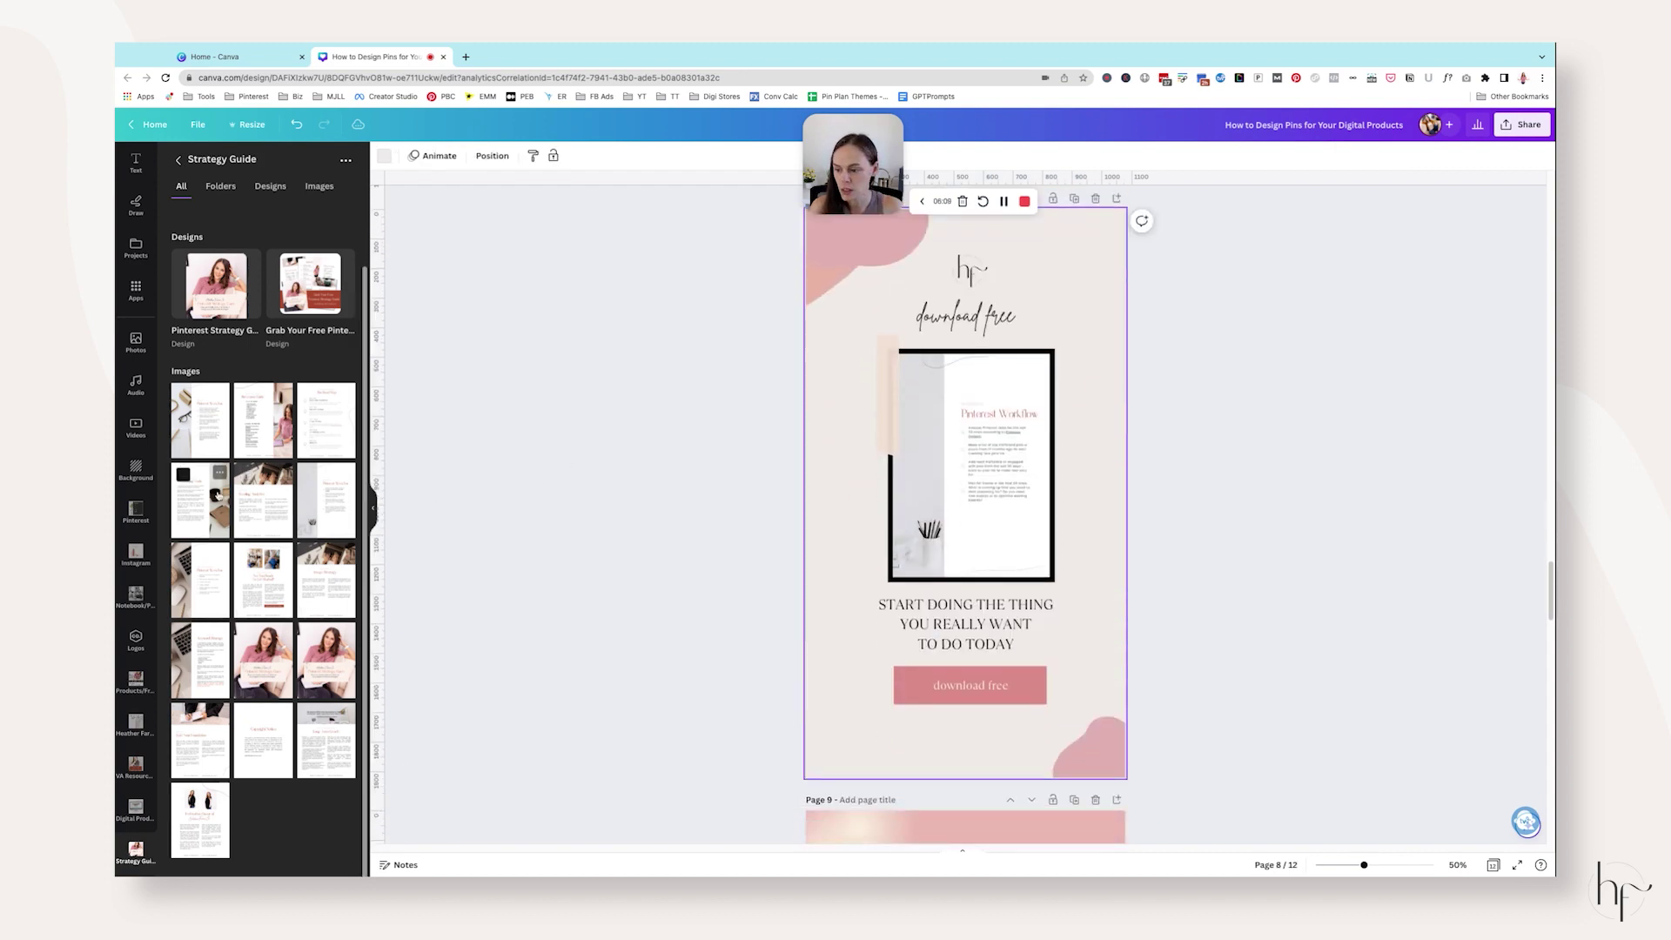
pyautogui.moveTo(200, 492); pyautogui.dragTo(971, 461)
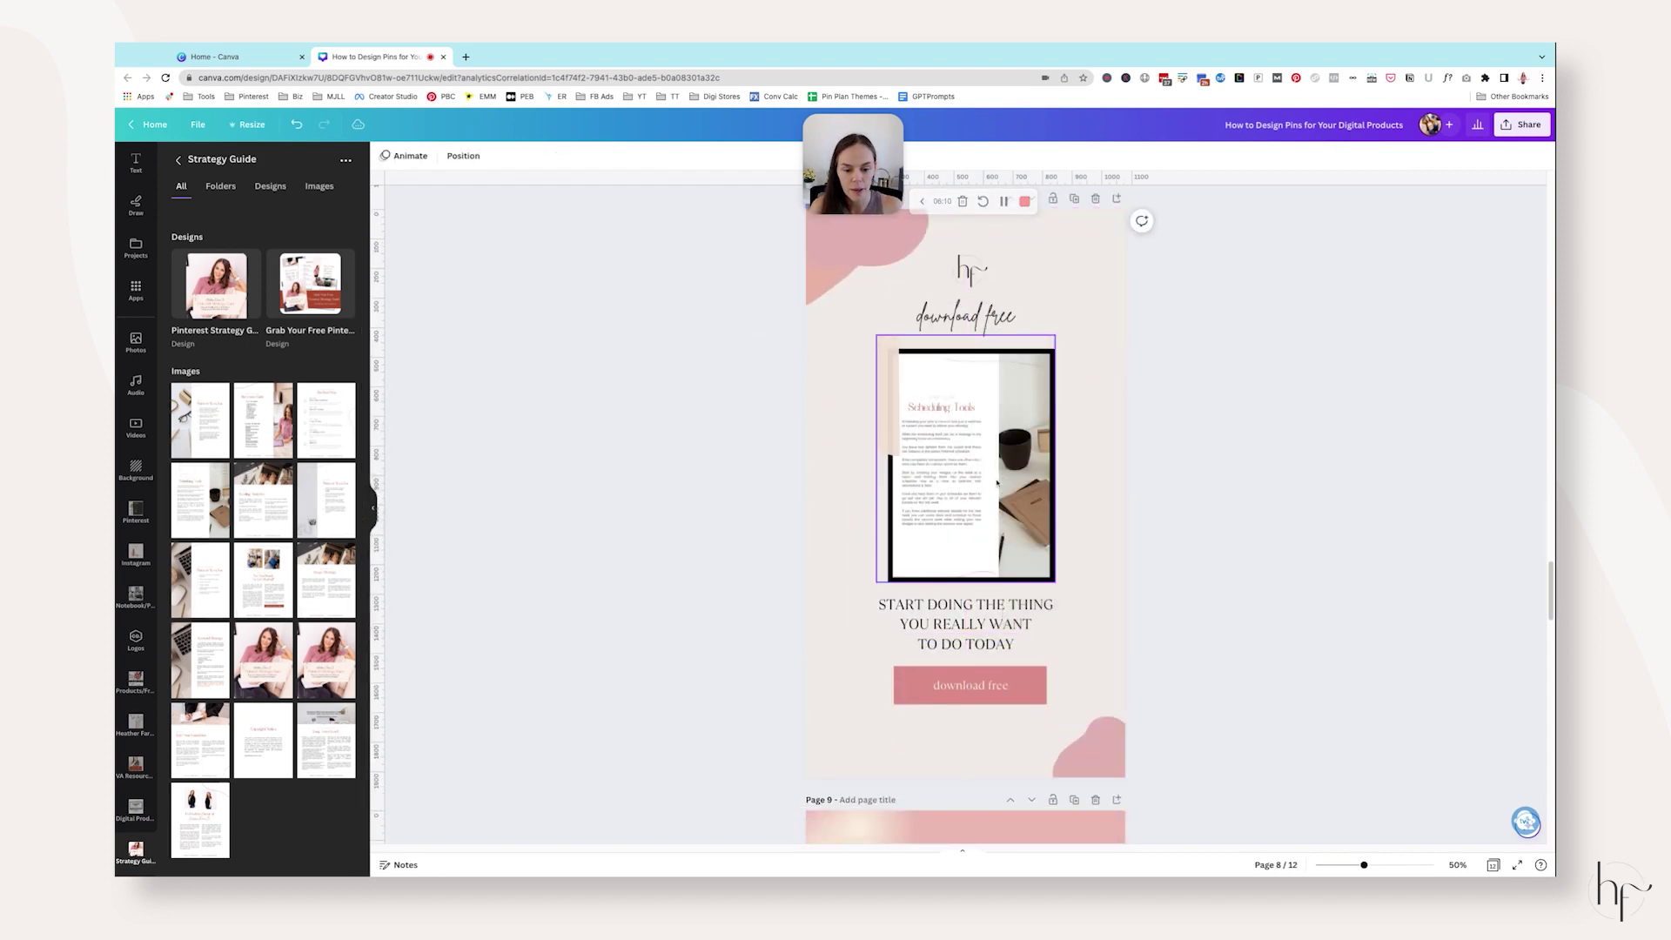
# Make a Keyword Strategy copy and one more duplicate, undoing a stray image drag, then open Share.
pyautogui.click(1075, 199)
pyautogui.click(200, 659)
pyautogui.moveTo(1001, 488); pyautogui.dragTo(970, 466)
pyautogui.click(1075, 199)
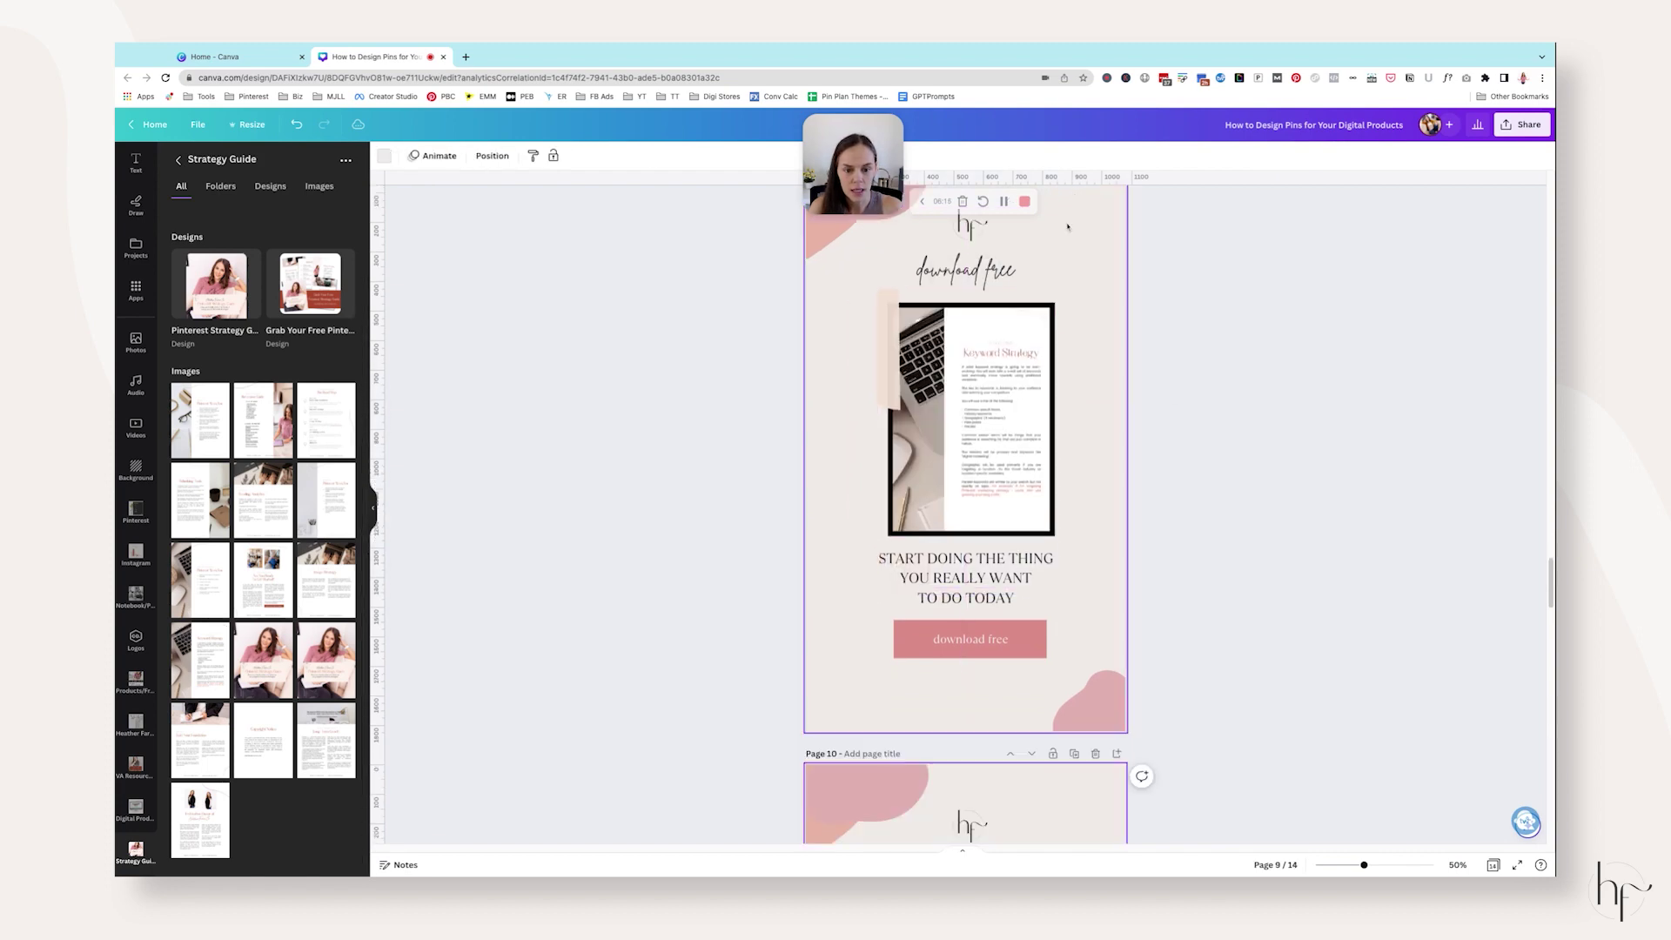
pyautogui.moveTo(897, 488); pyautogui.dragTo(847, 526)
pyautogui.hotkey('ctrl', 'z')
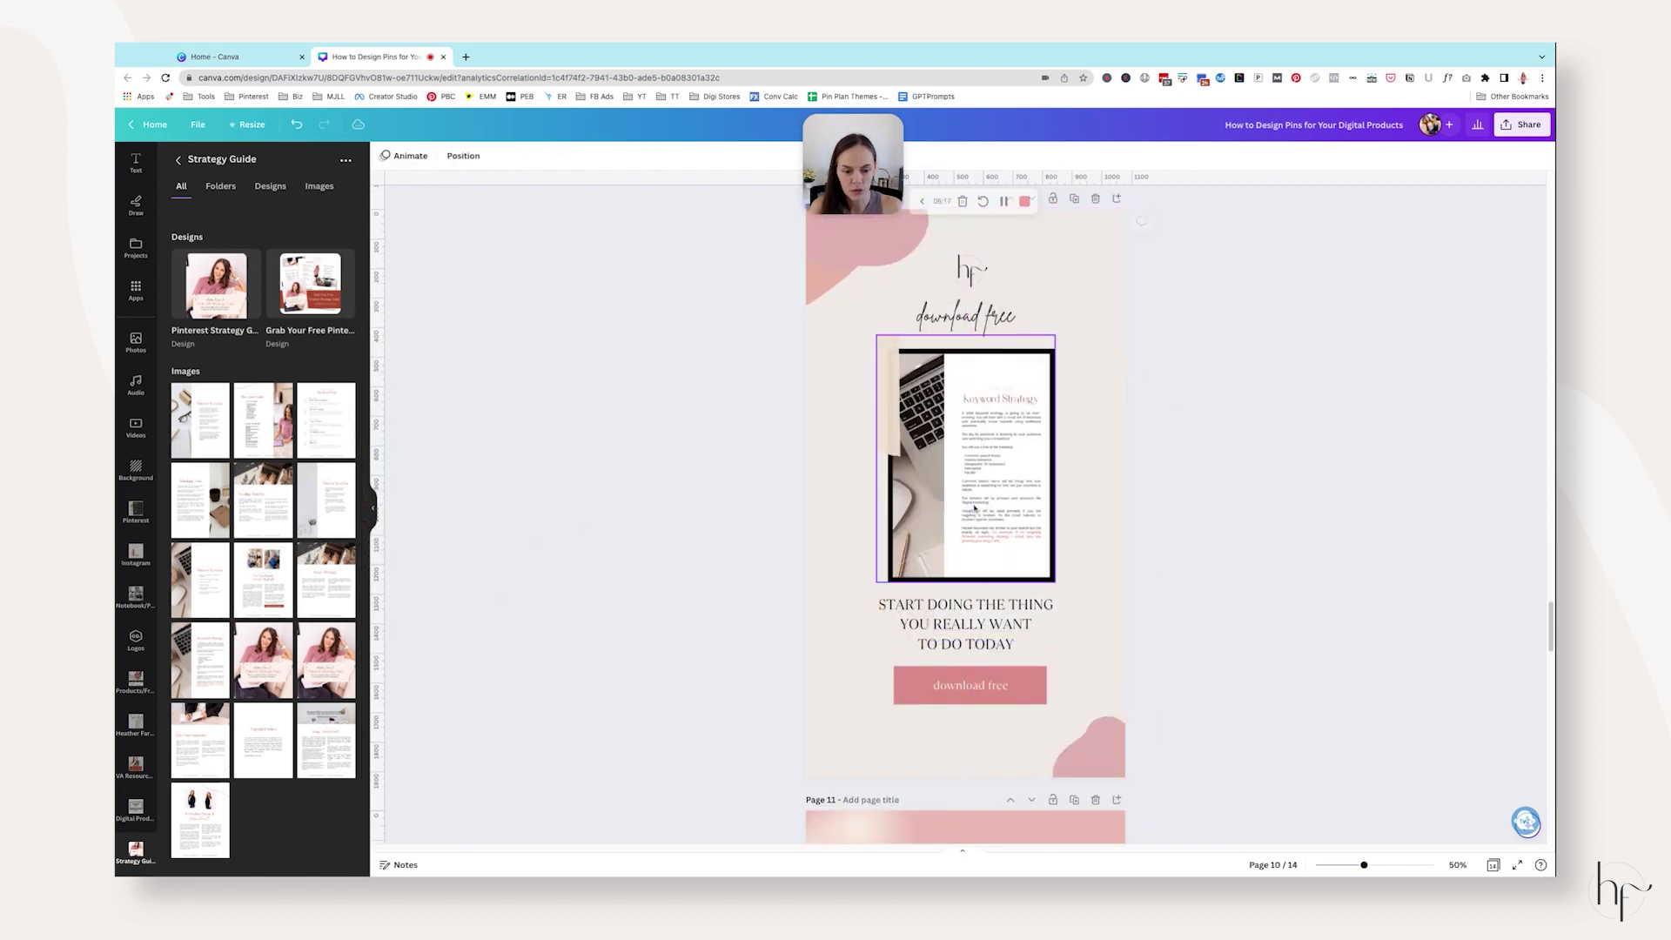
pyautogui.click(1522, 125)
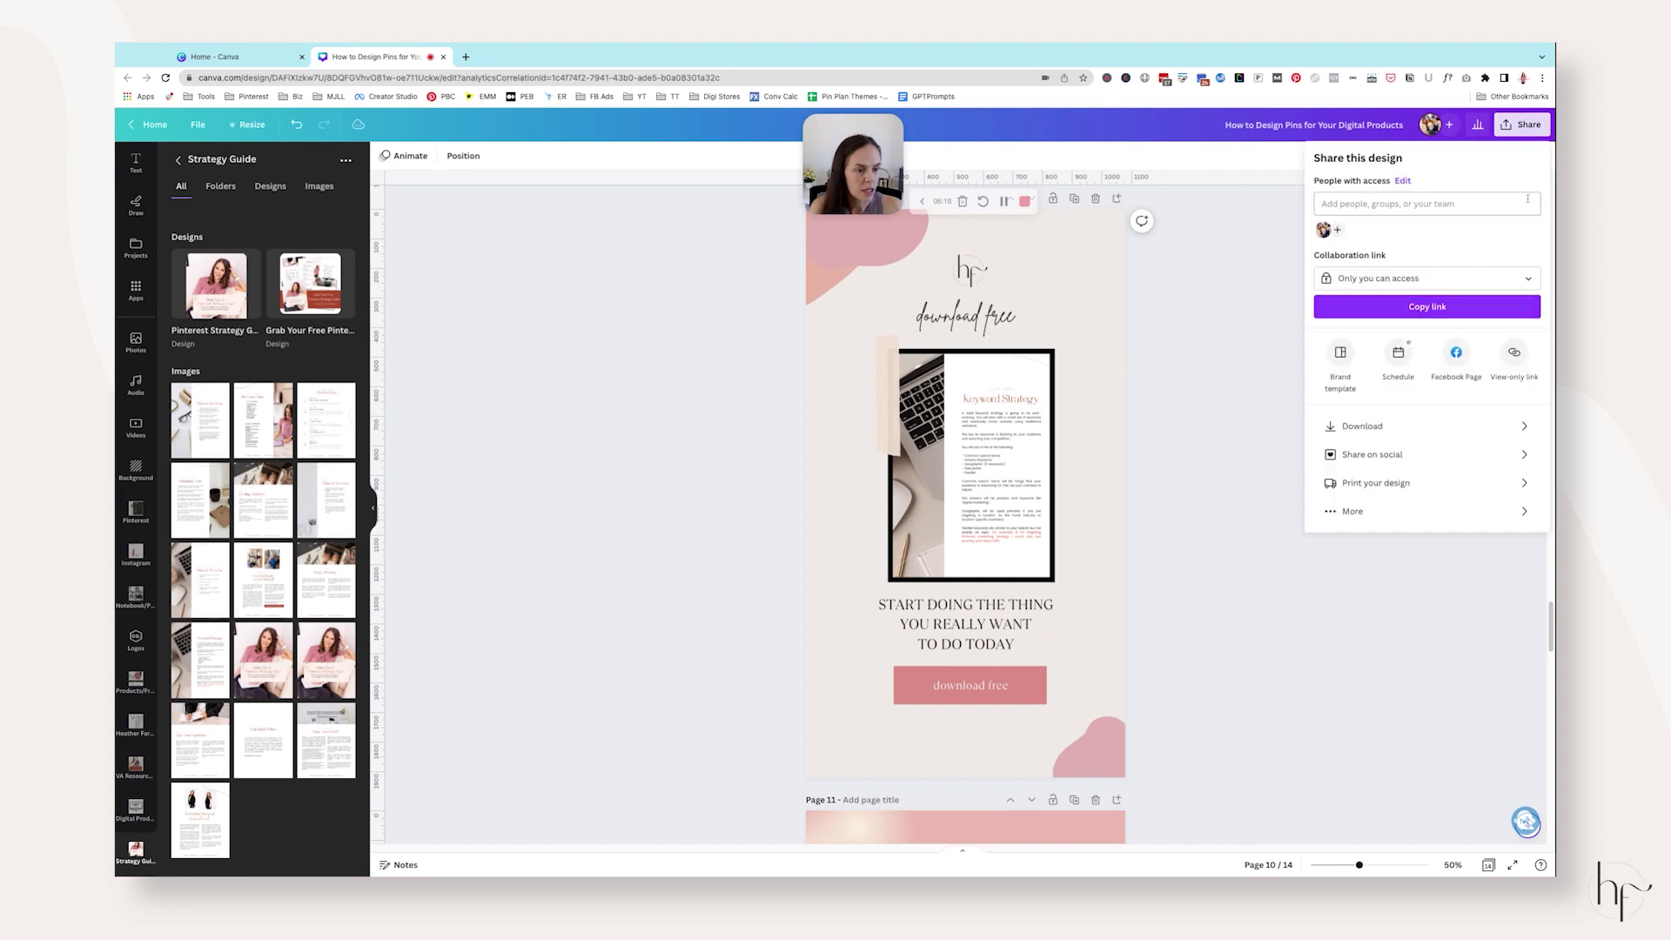
# Download pages 5-10 of the design as an MP4 video.
pyautogui.click(1516, 427)
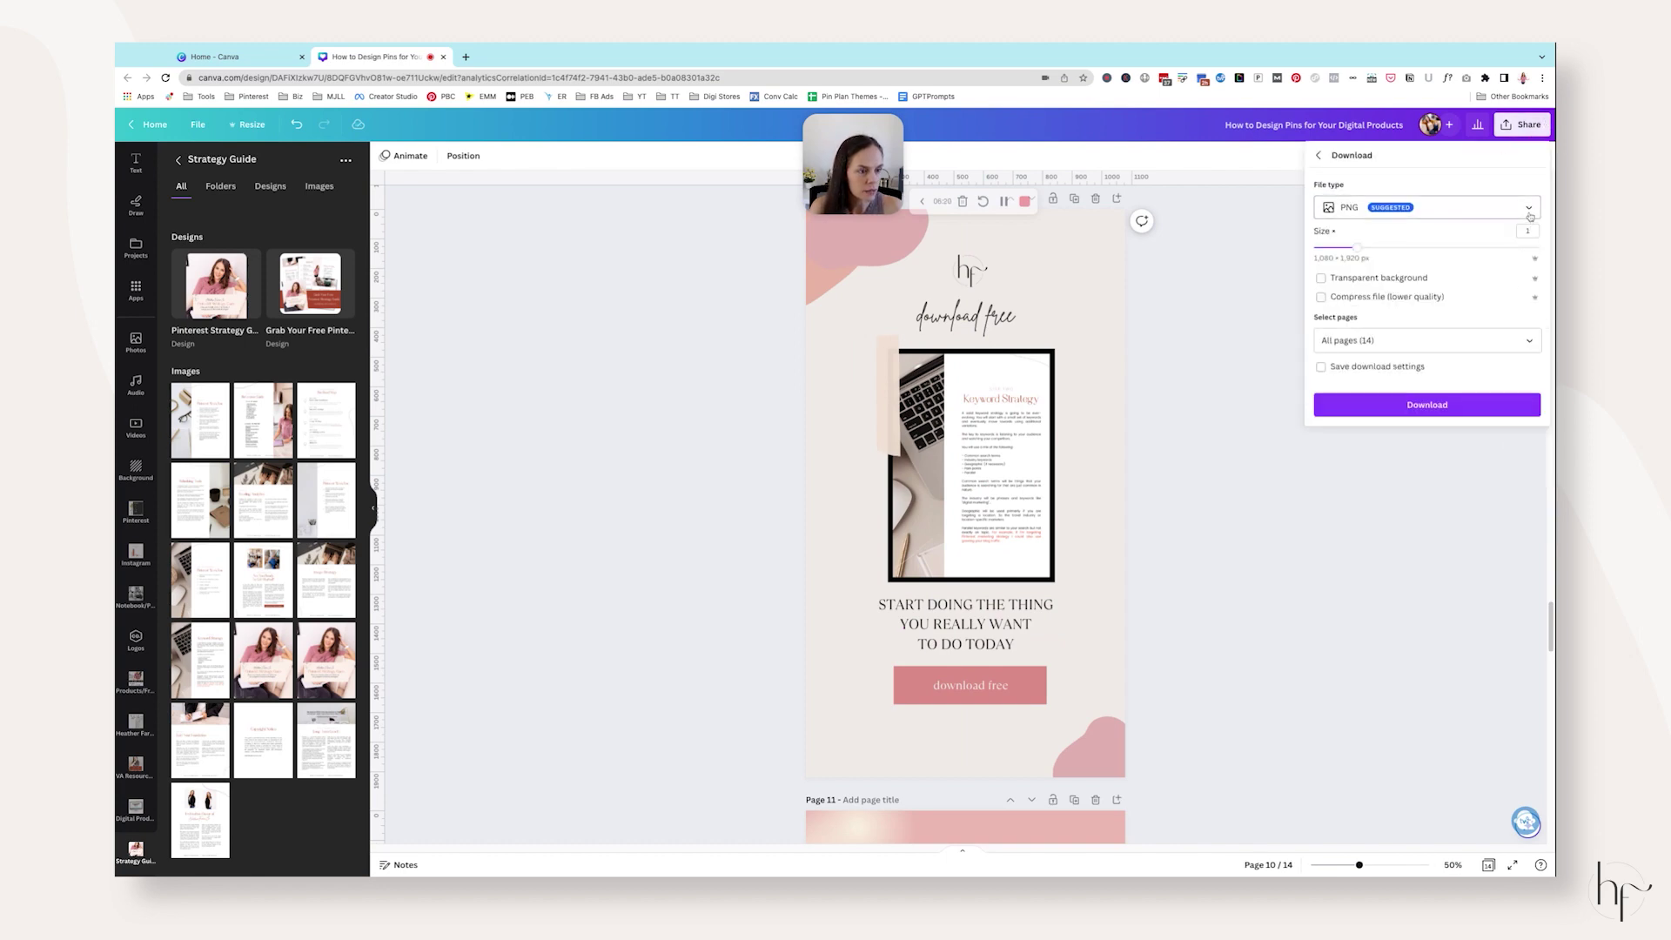
pyautogui.click(1497, 207)
pyautogui.click(1427, 403)
pyautogui.click(1480, 310)
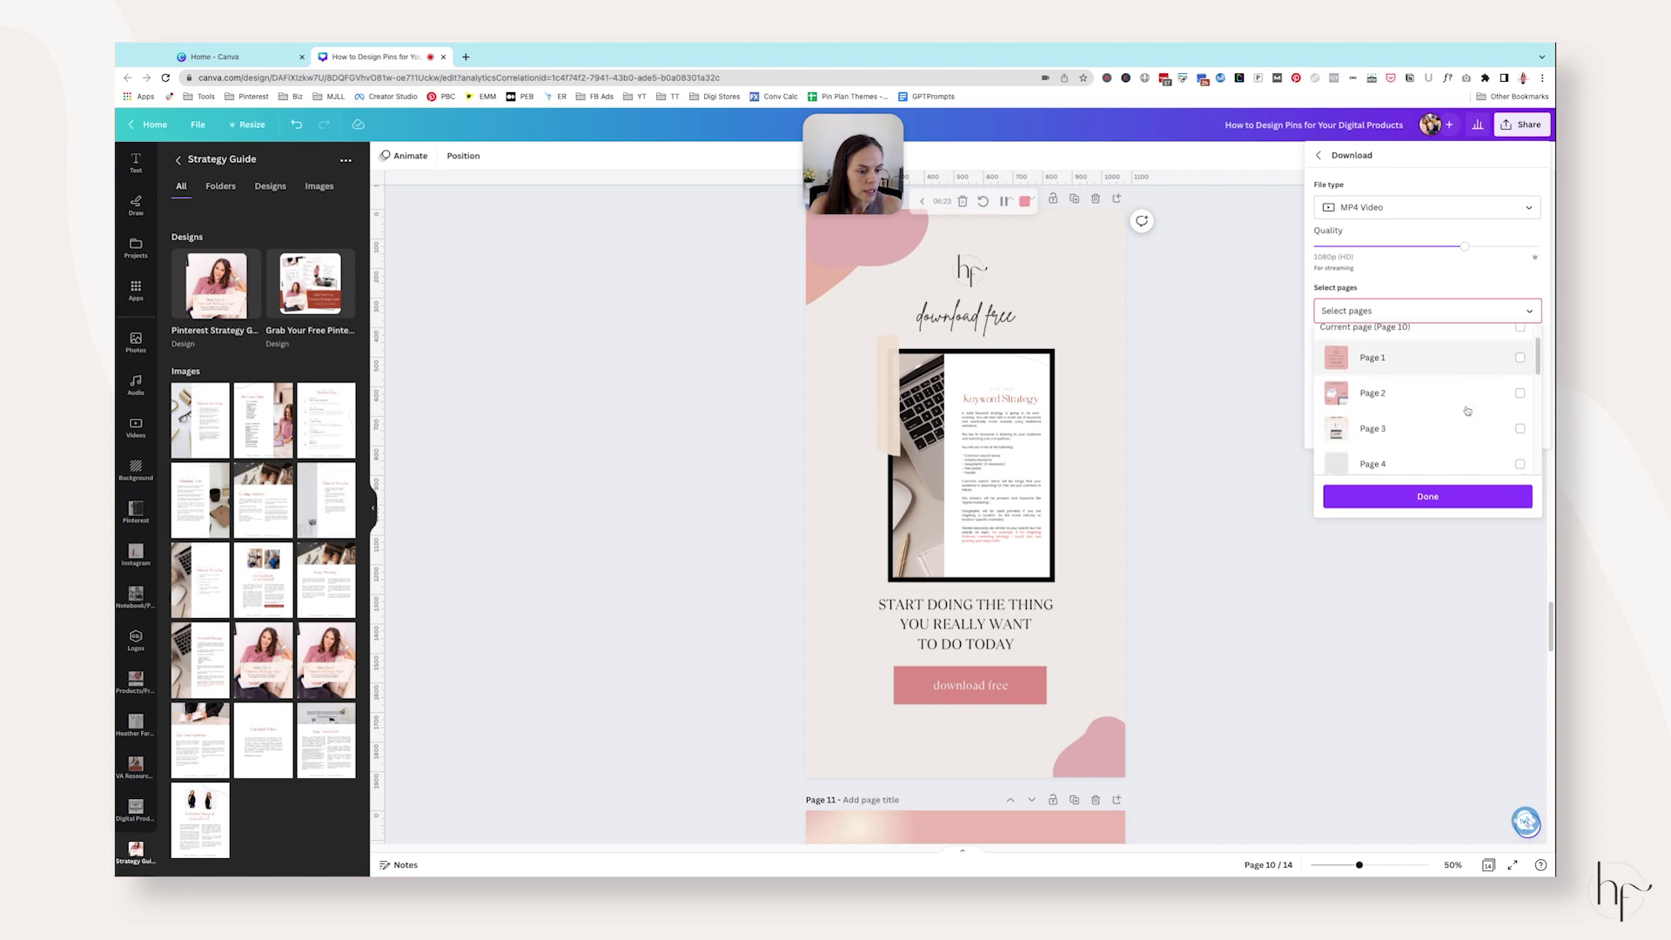
pyautogui.scroll(-3, 1427, 392)
pyautogui.click(1430, 398)
pyautogui.click(1429, 433)
pyautogui.click(1428, 496)
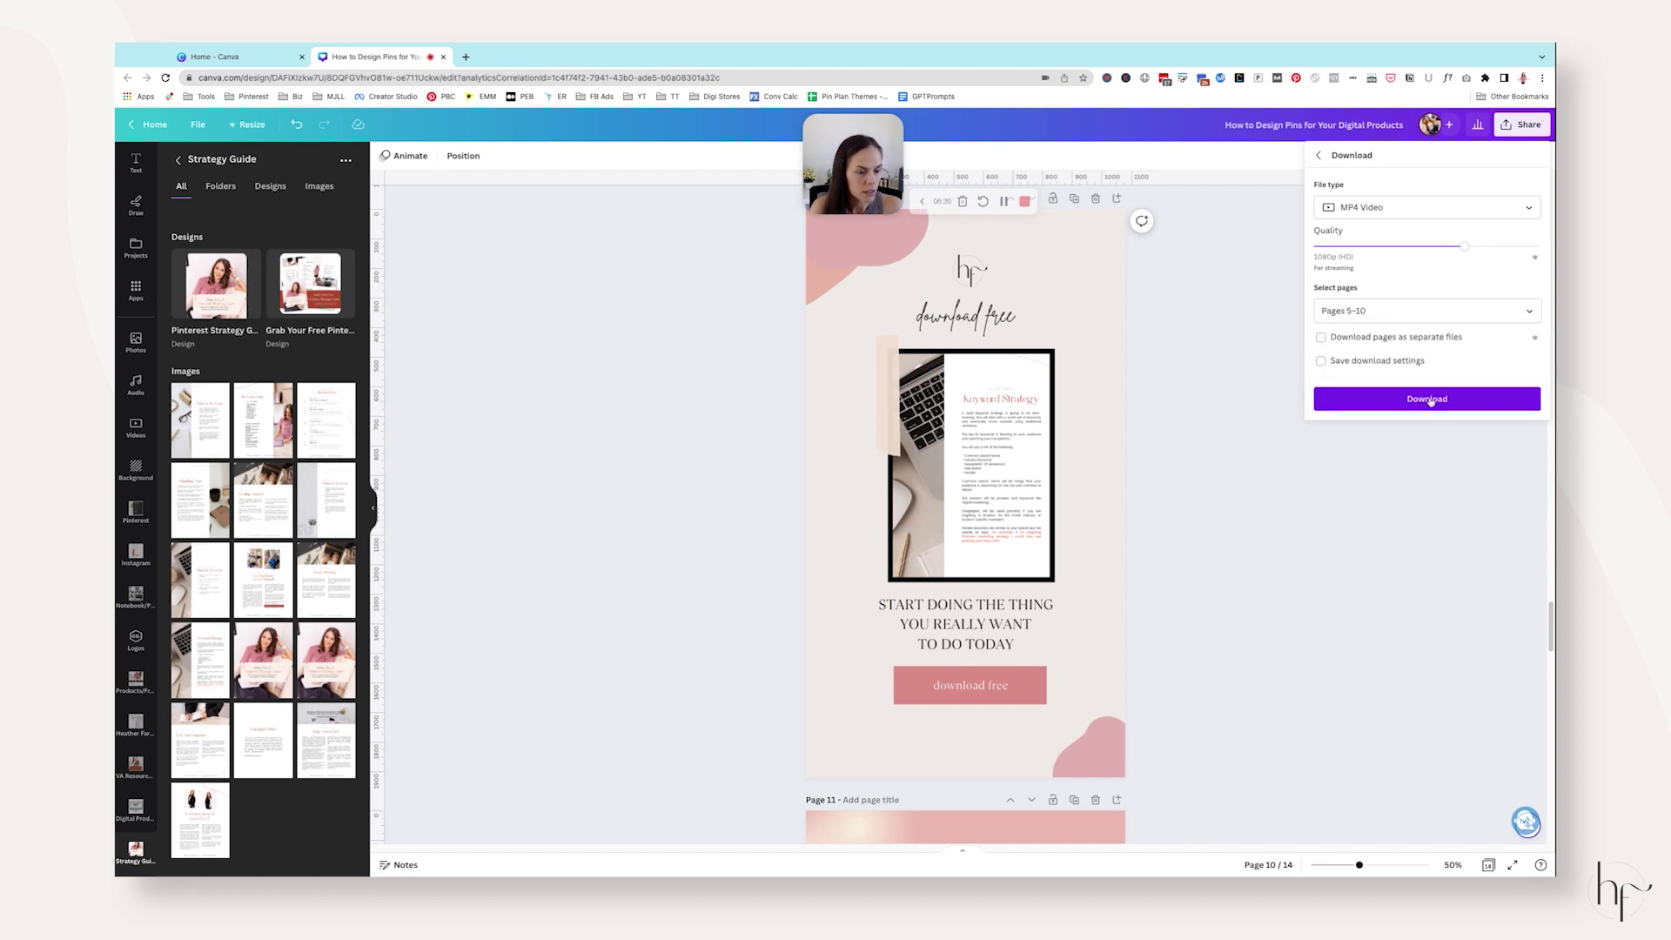
pyautogui.click(1427, 396)
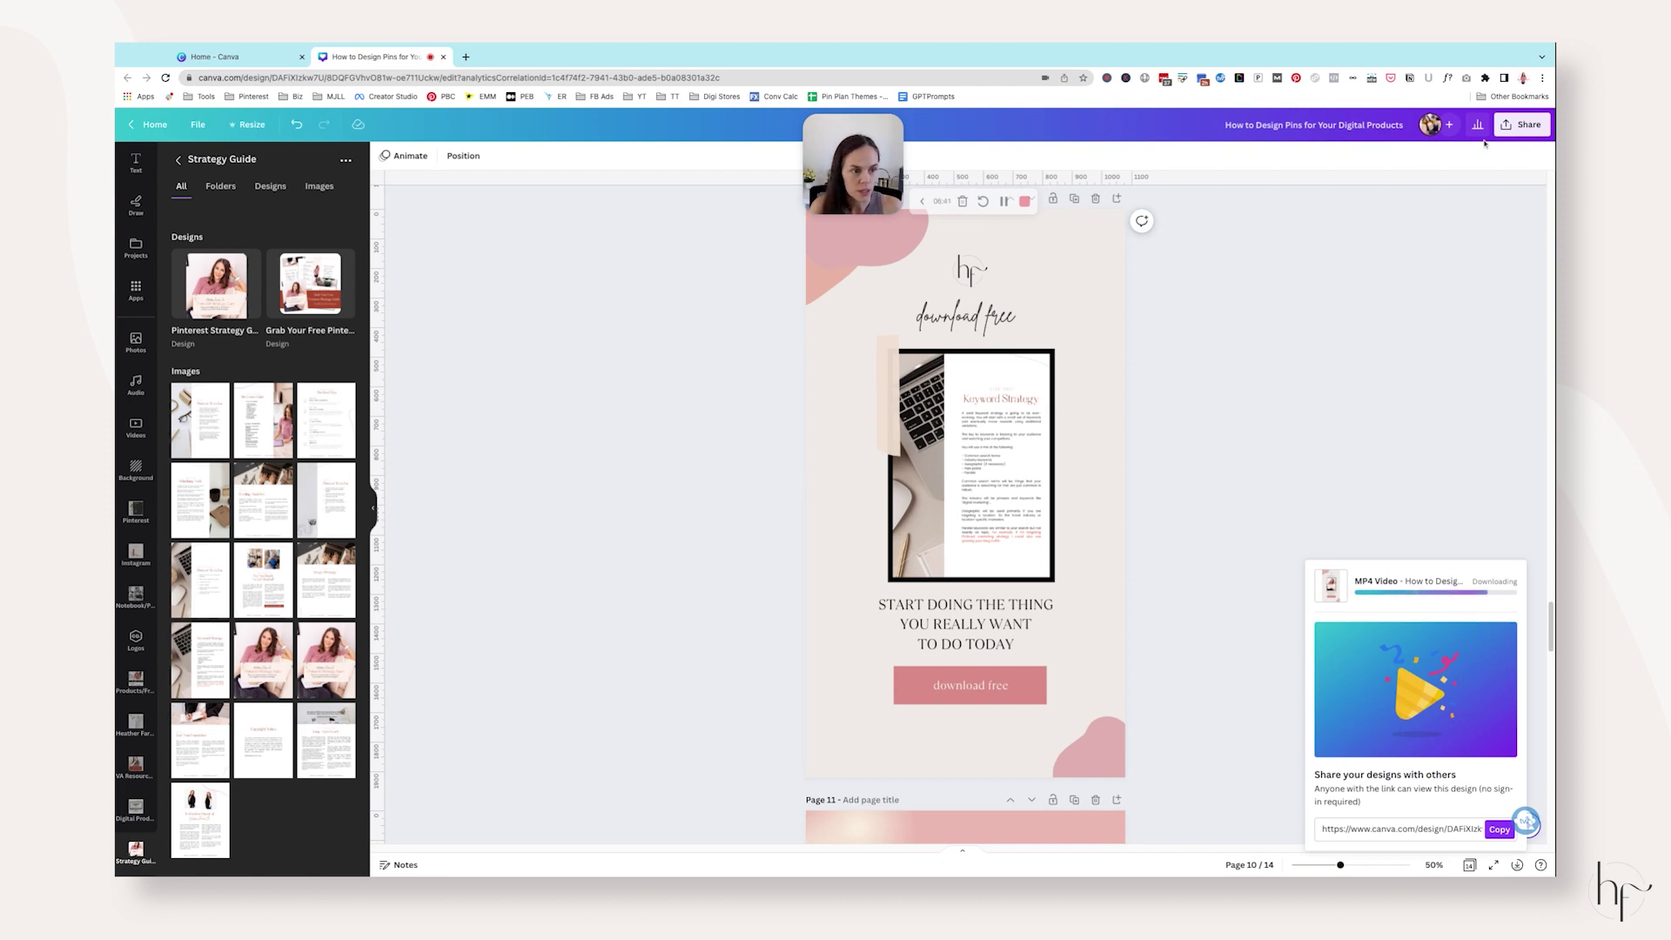
pyautogui.scroll(-5, 1322, 200)
pyautogui.scroll(5, 1322, 199)
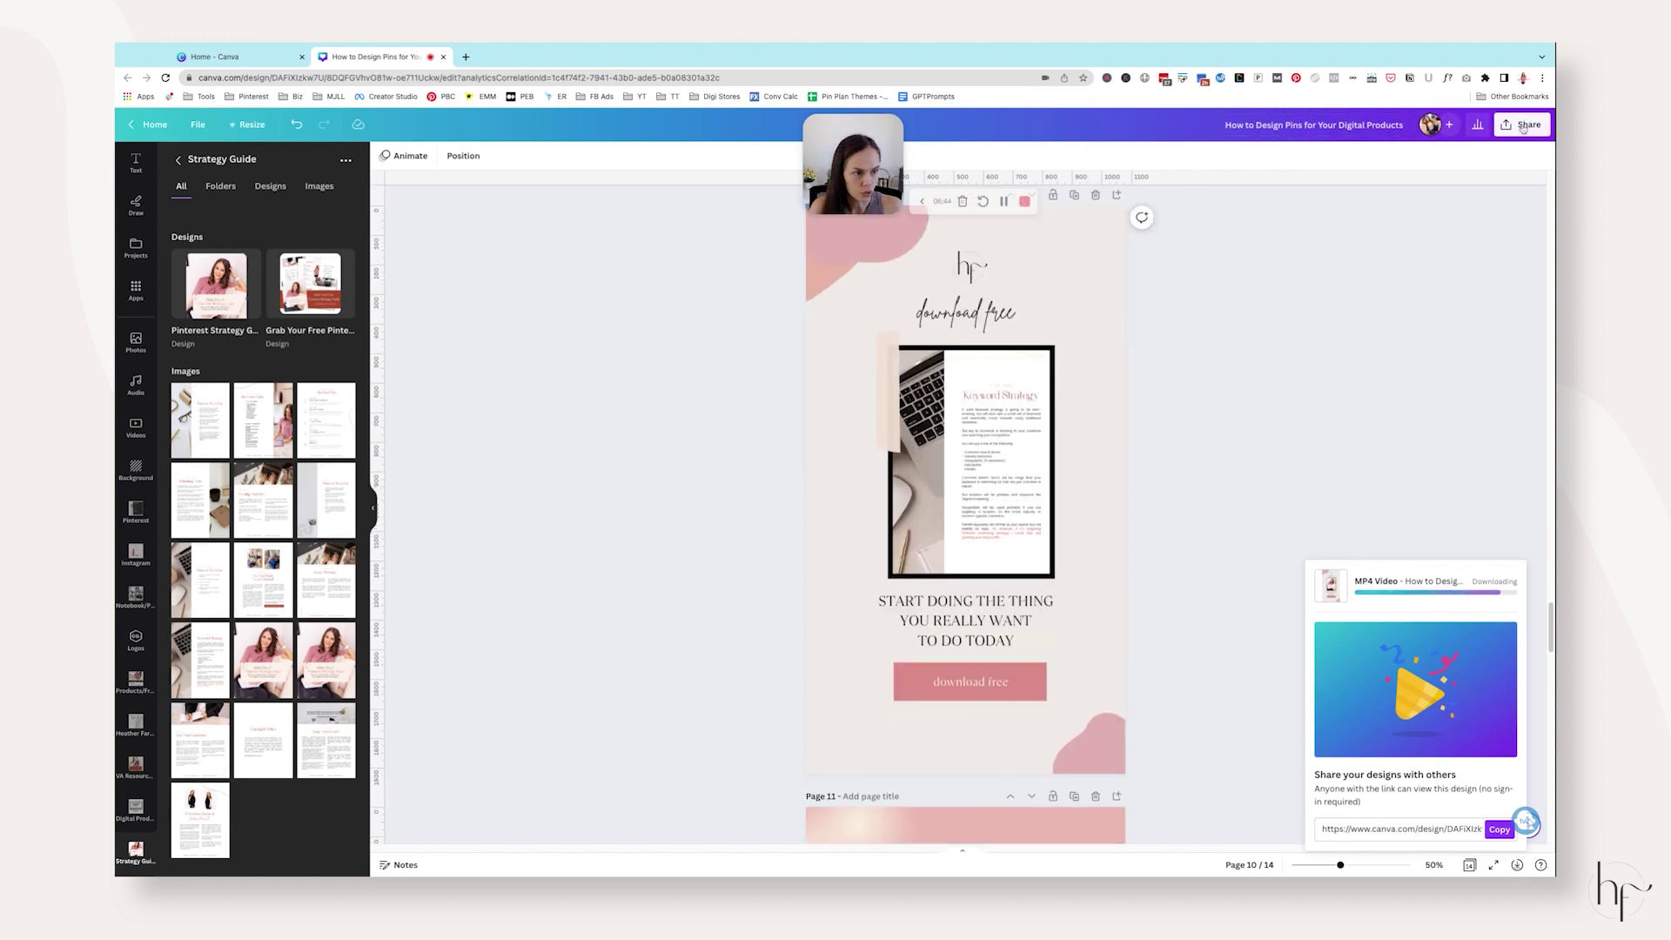
# Copy the design's view-only link and load it in a new browser tab.
pyautogui.click(1522, 127)
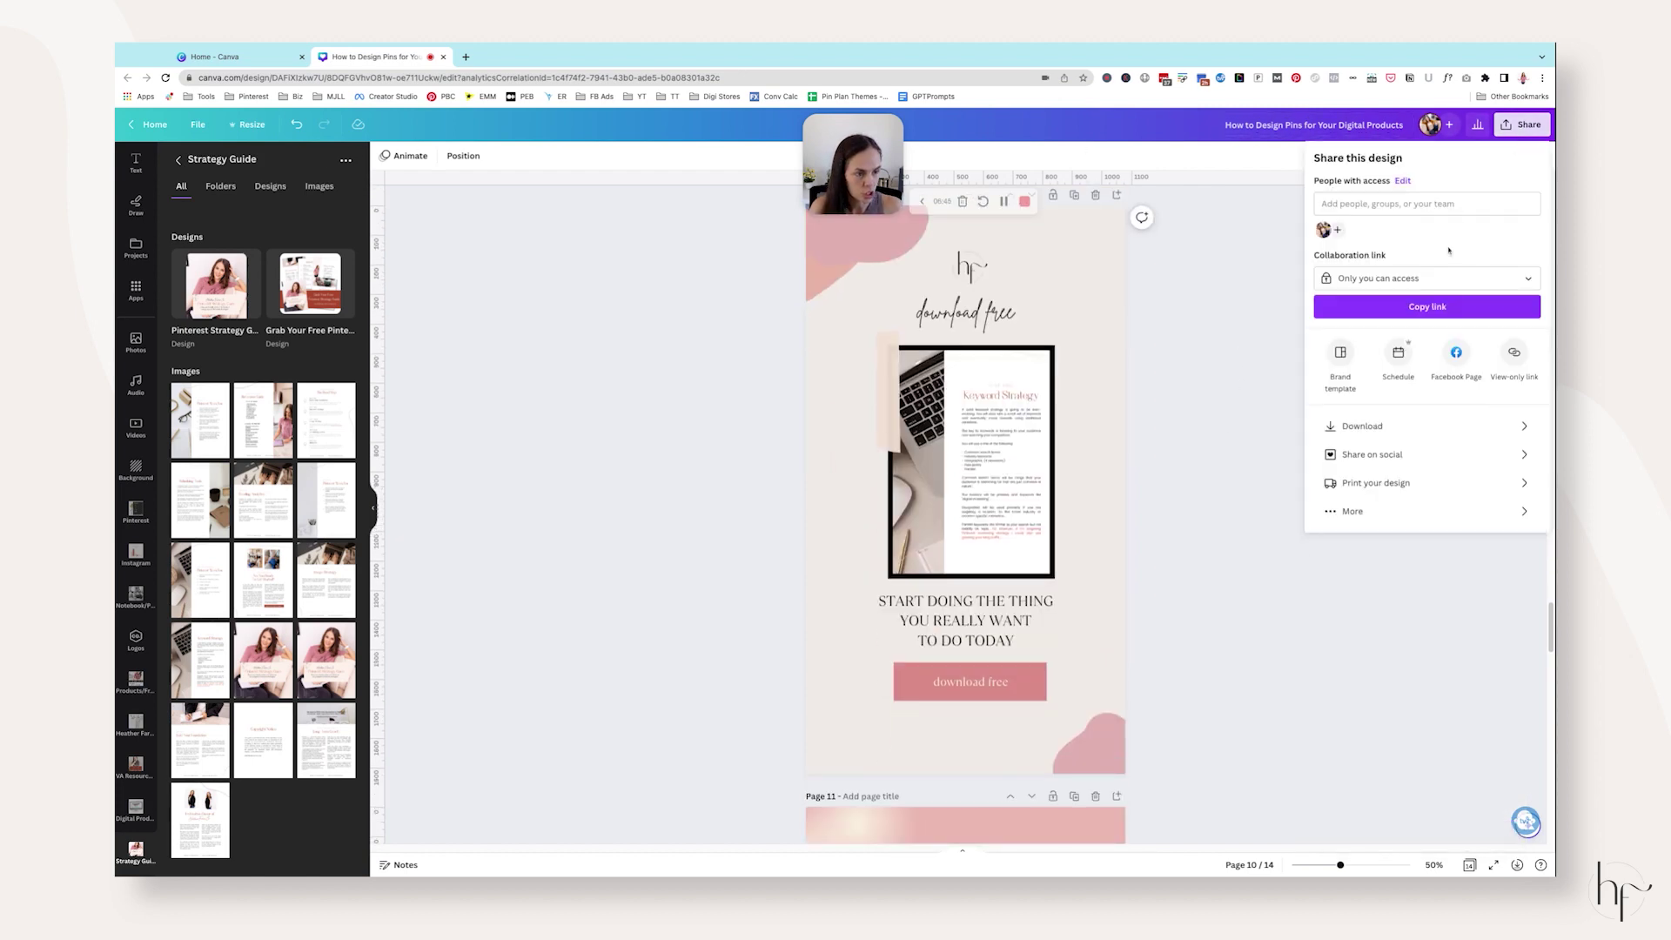
pyautogui.click(1515, 353)
pyautogui.click(1523, 235)
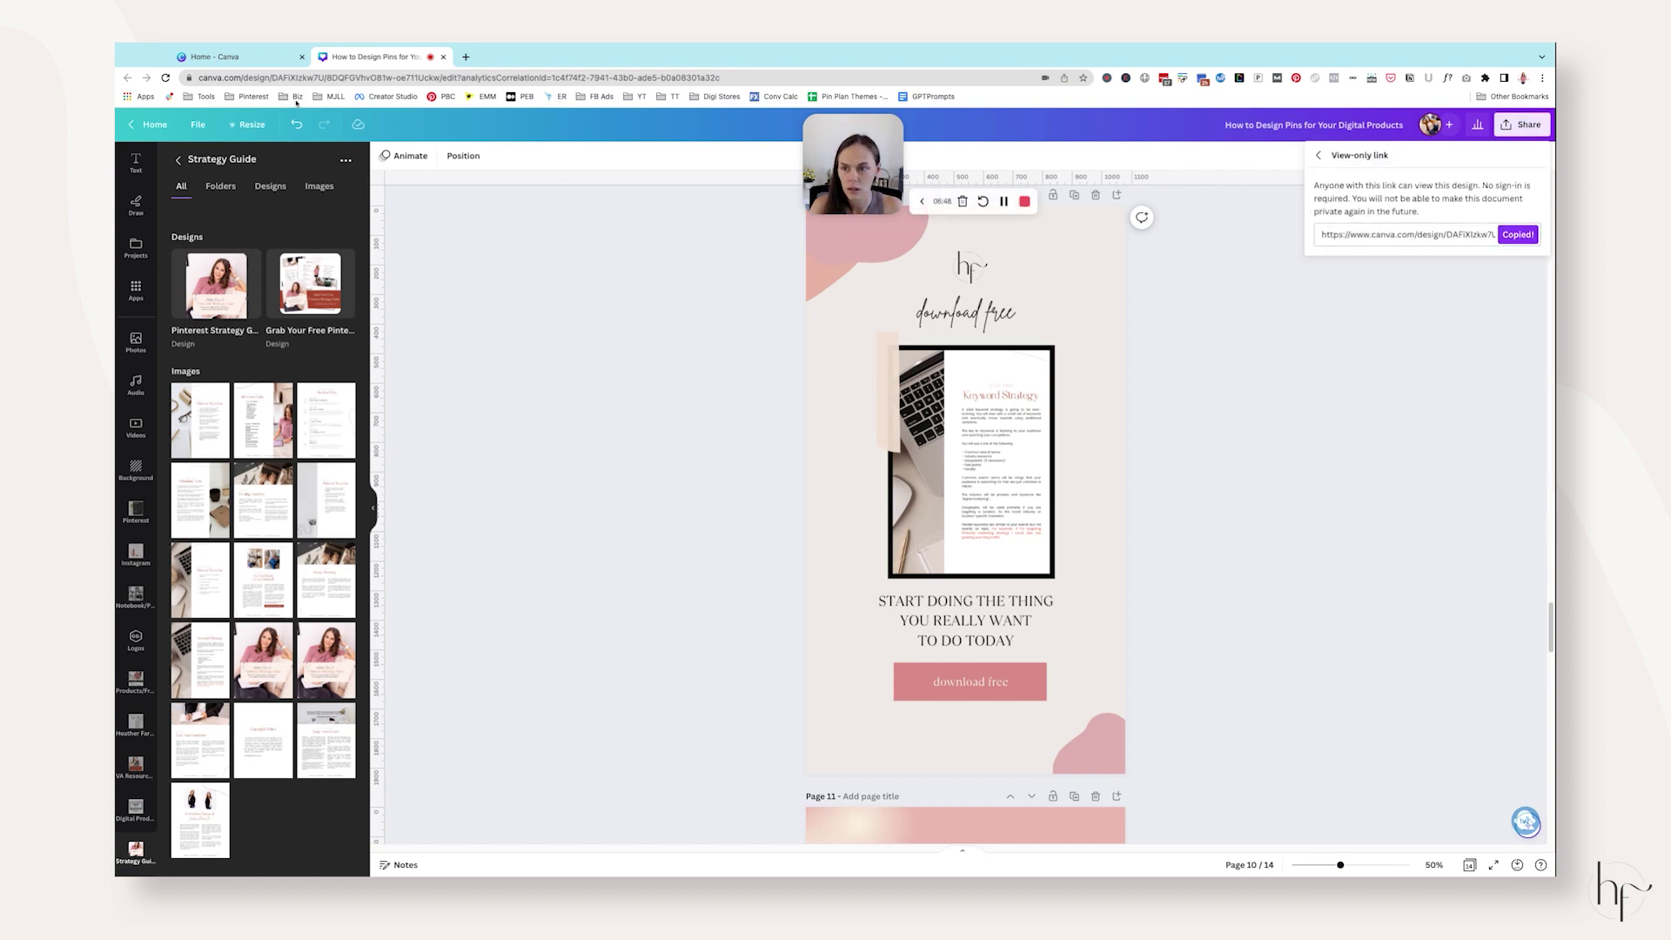
pyautogui.click(466, 57)
pyautogui.hotkey('ctrl', 'v')
pyautogui.press('Return')
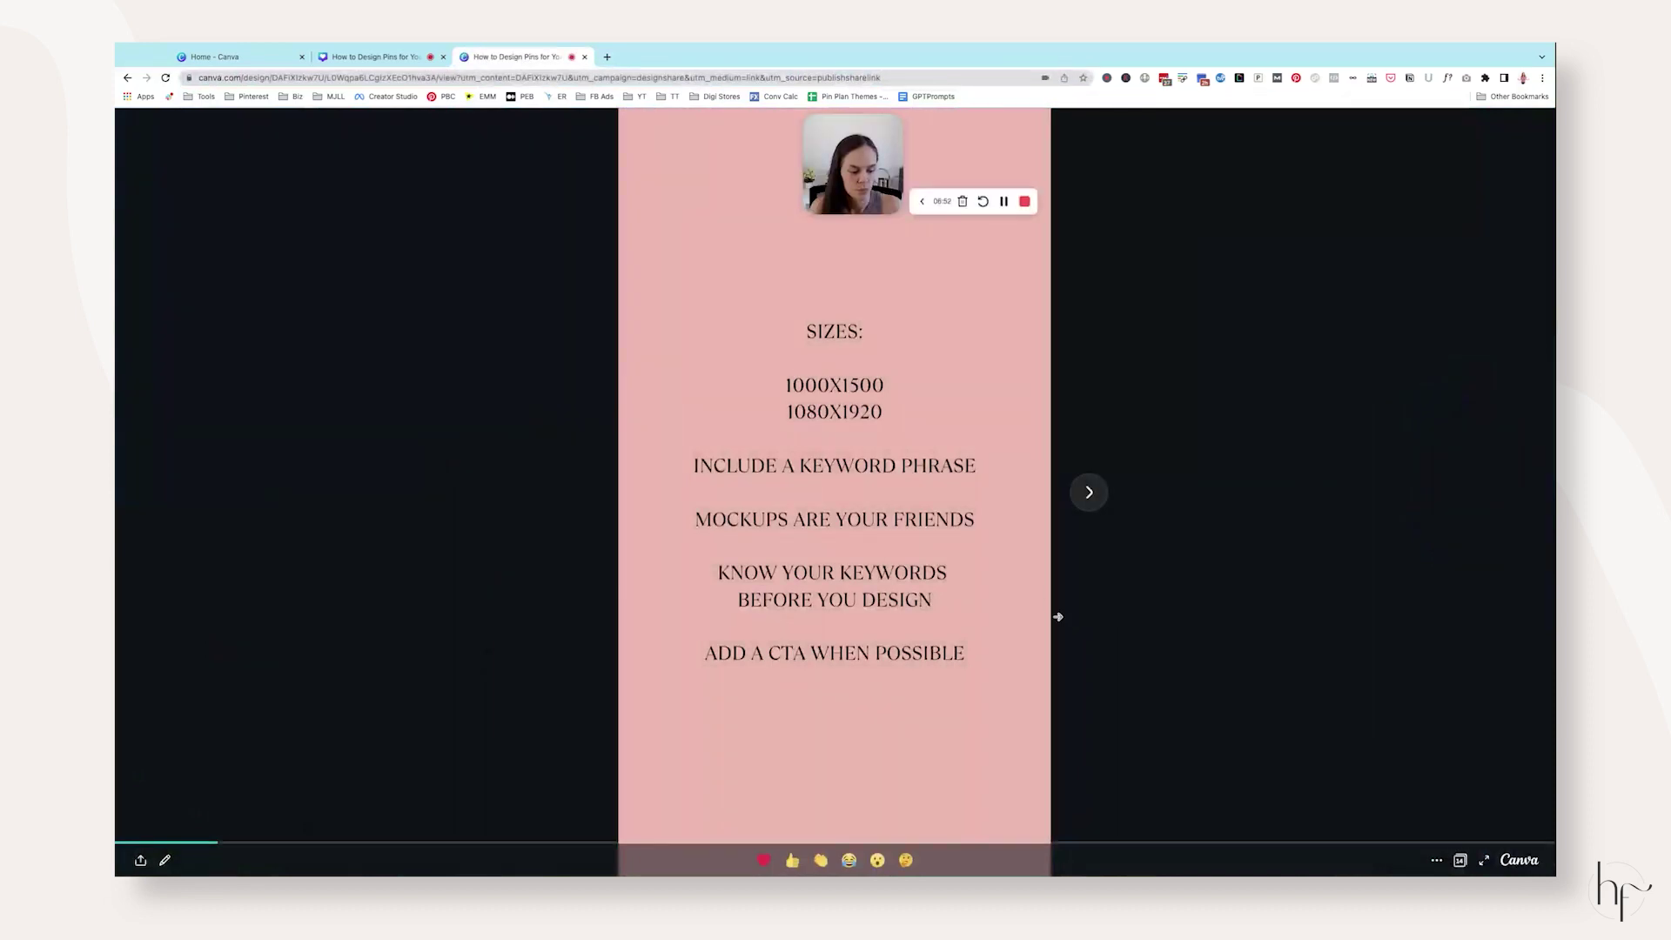
# Step through the view-only slides past Keyword Strategy to Pin Title, then close the preview tab.
pyautogui.click(1088, 492)
pyautogui.click(1088, 492)
pyautogui.click(1088, 492)
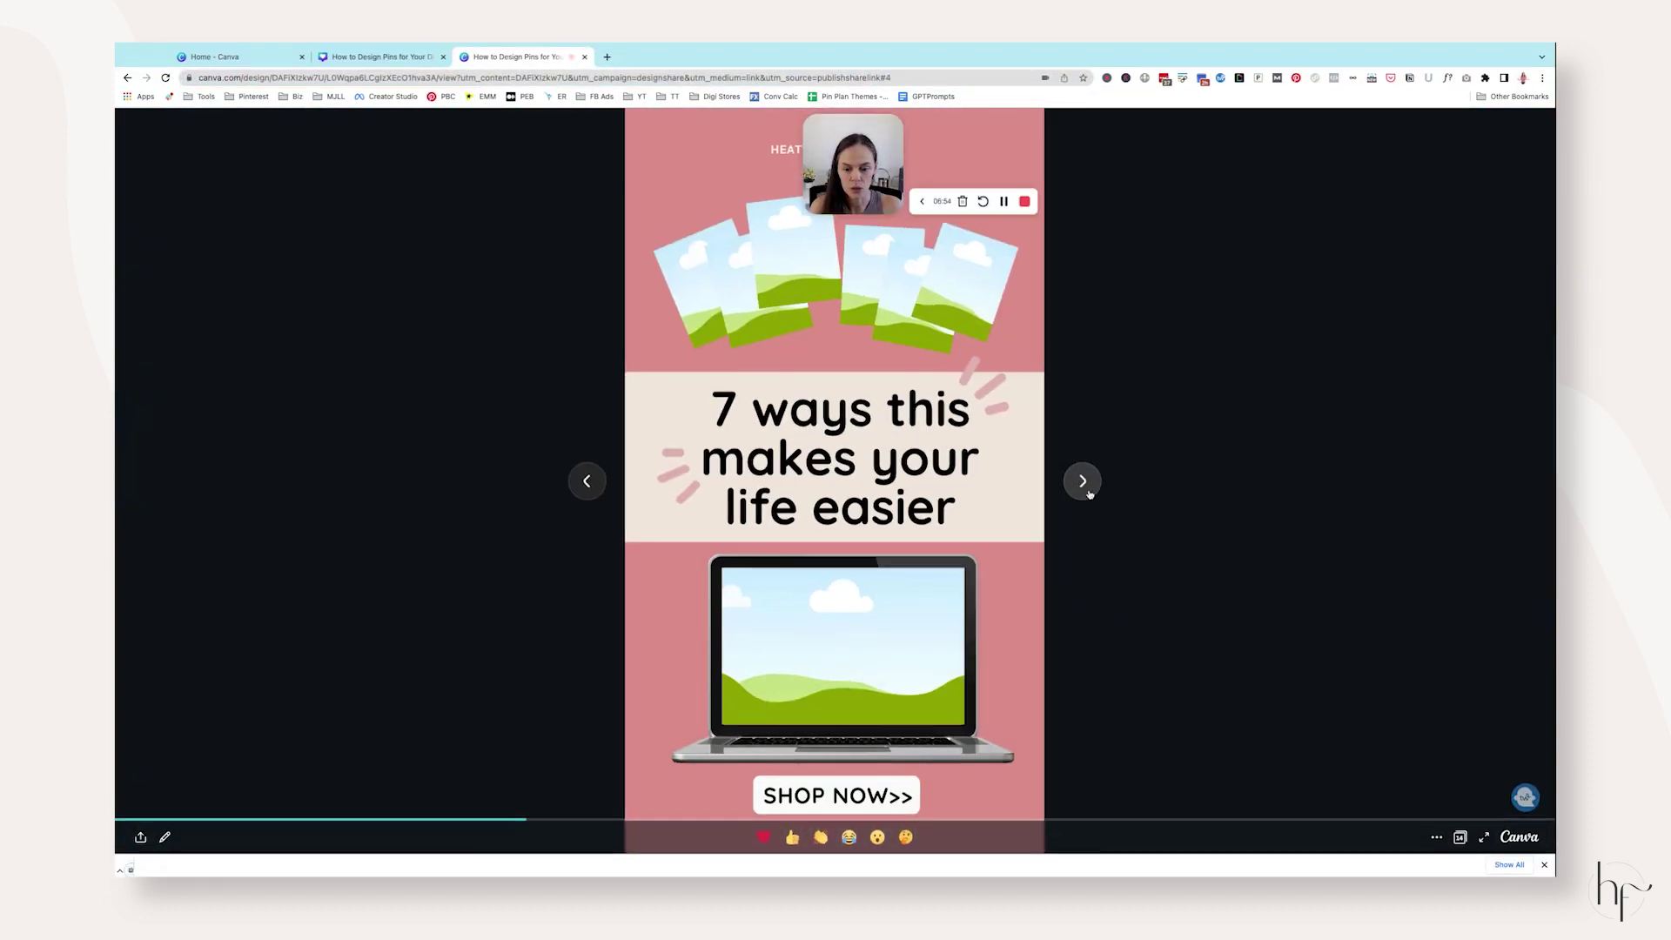
pyautogui.click(1089, 490)
pyautogui.press('Right')
pyautogui.press('Right')
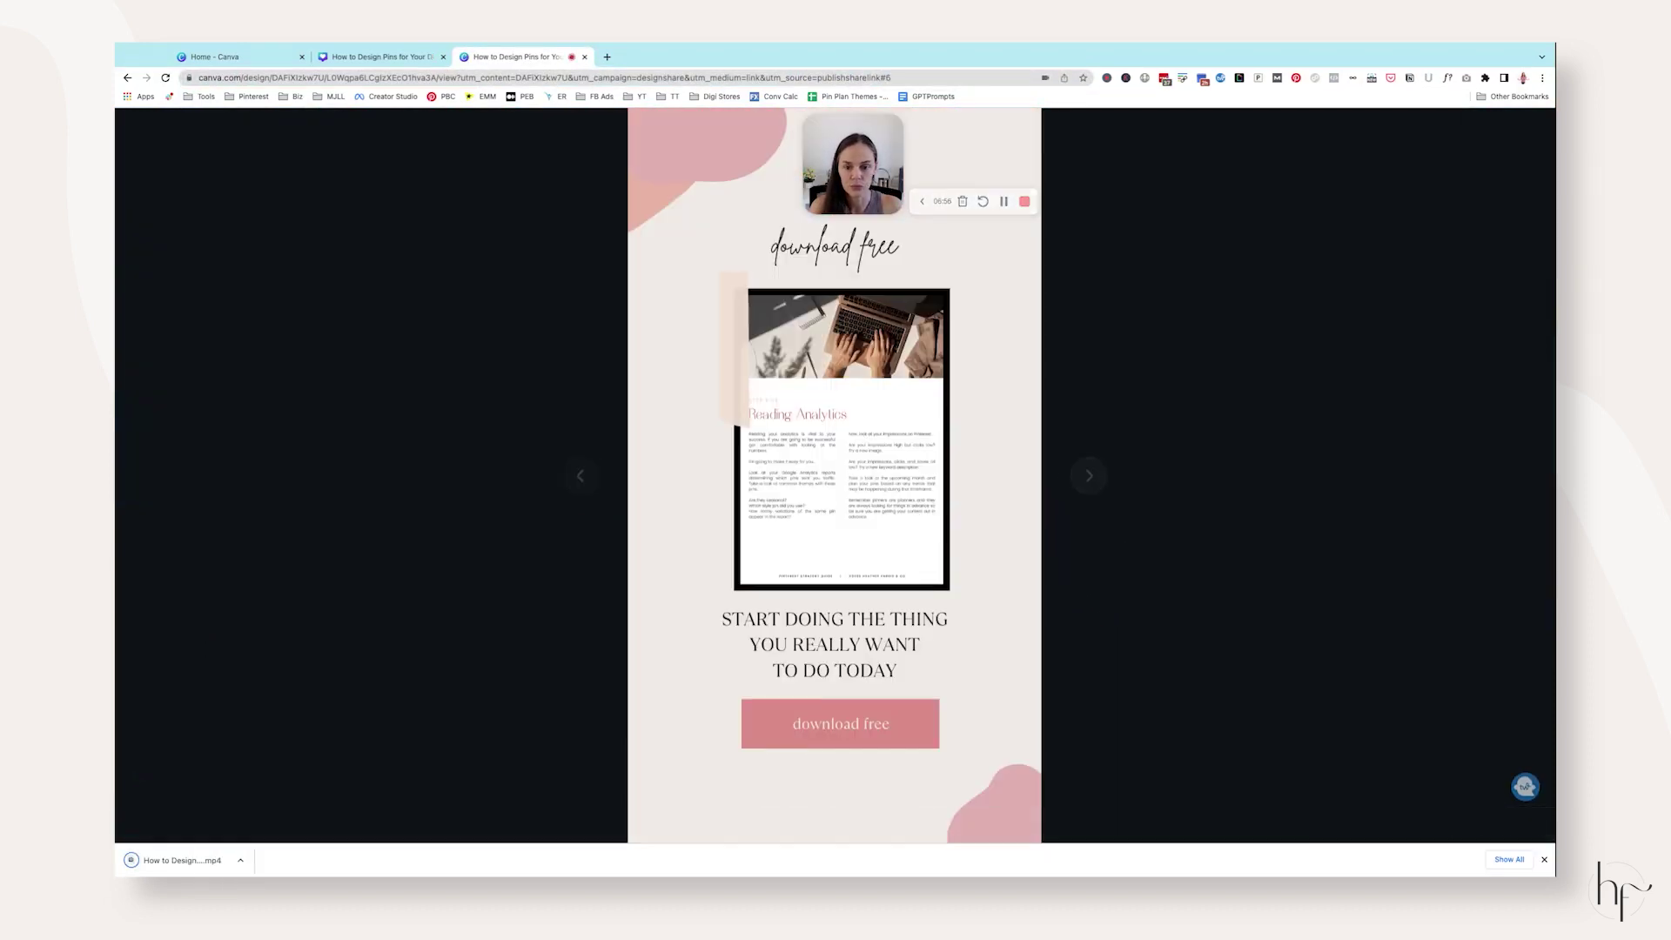
pyautogui.press('Right')
pyautogui.press('Right')
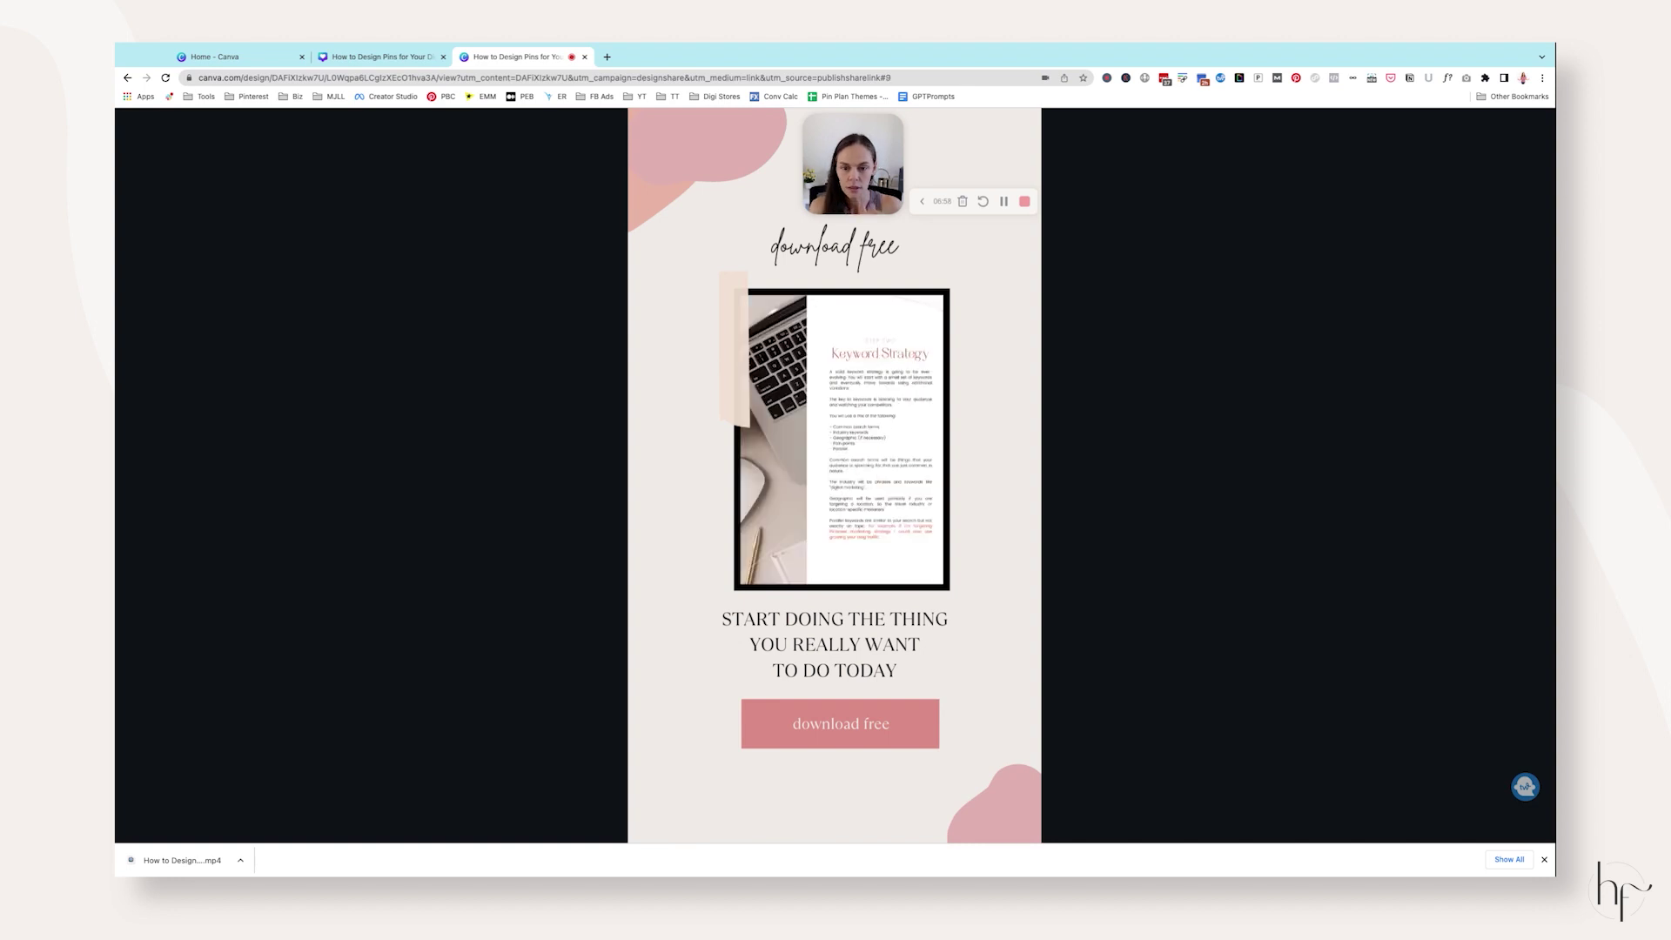
pyautogui.press('Right')
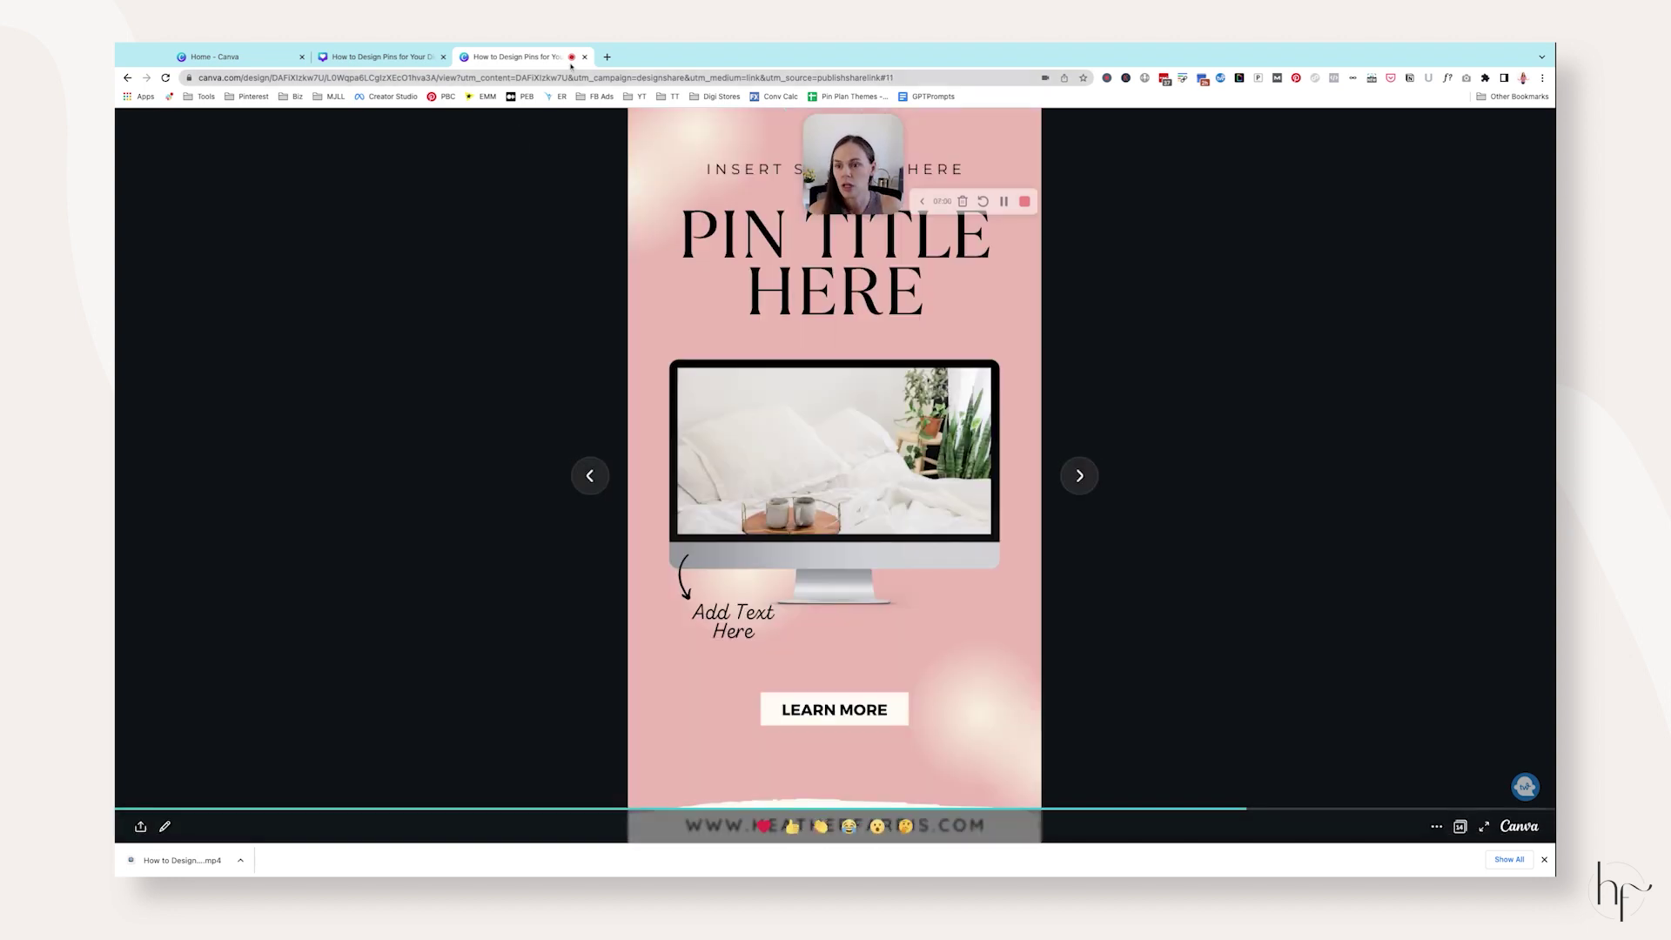
pyautogui.click(585, 57)
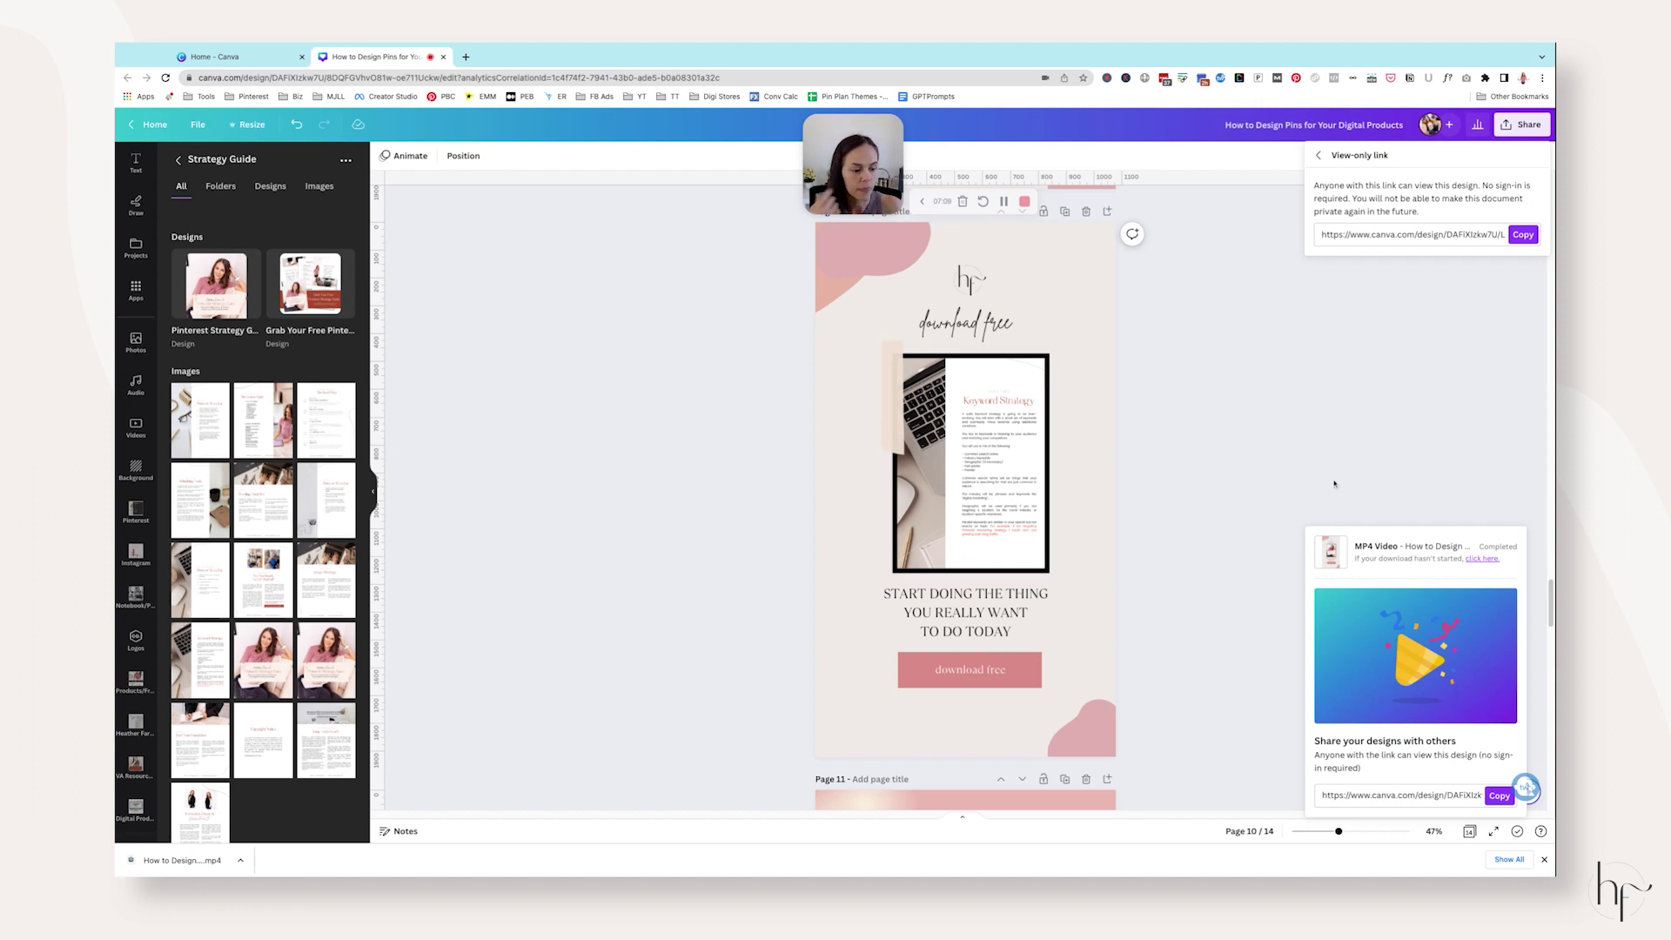
# Replace the page 10 headline with 'KICKSTART YOUR PINTEREST MARKETING STRATEGY' / 'FOR ETSY'.
pyautogui.click(1307, 329)
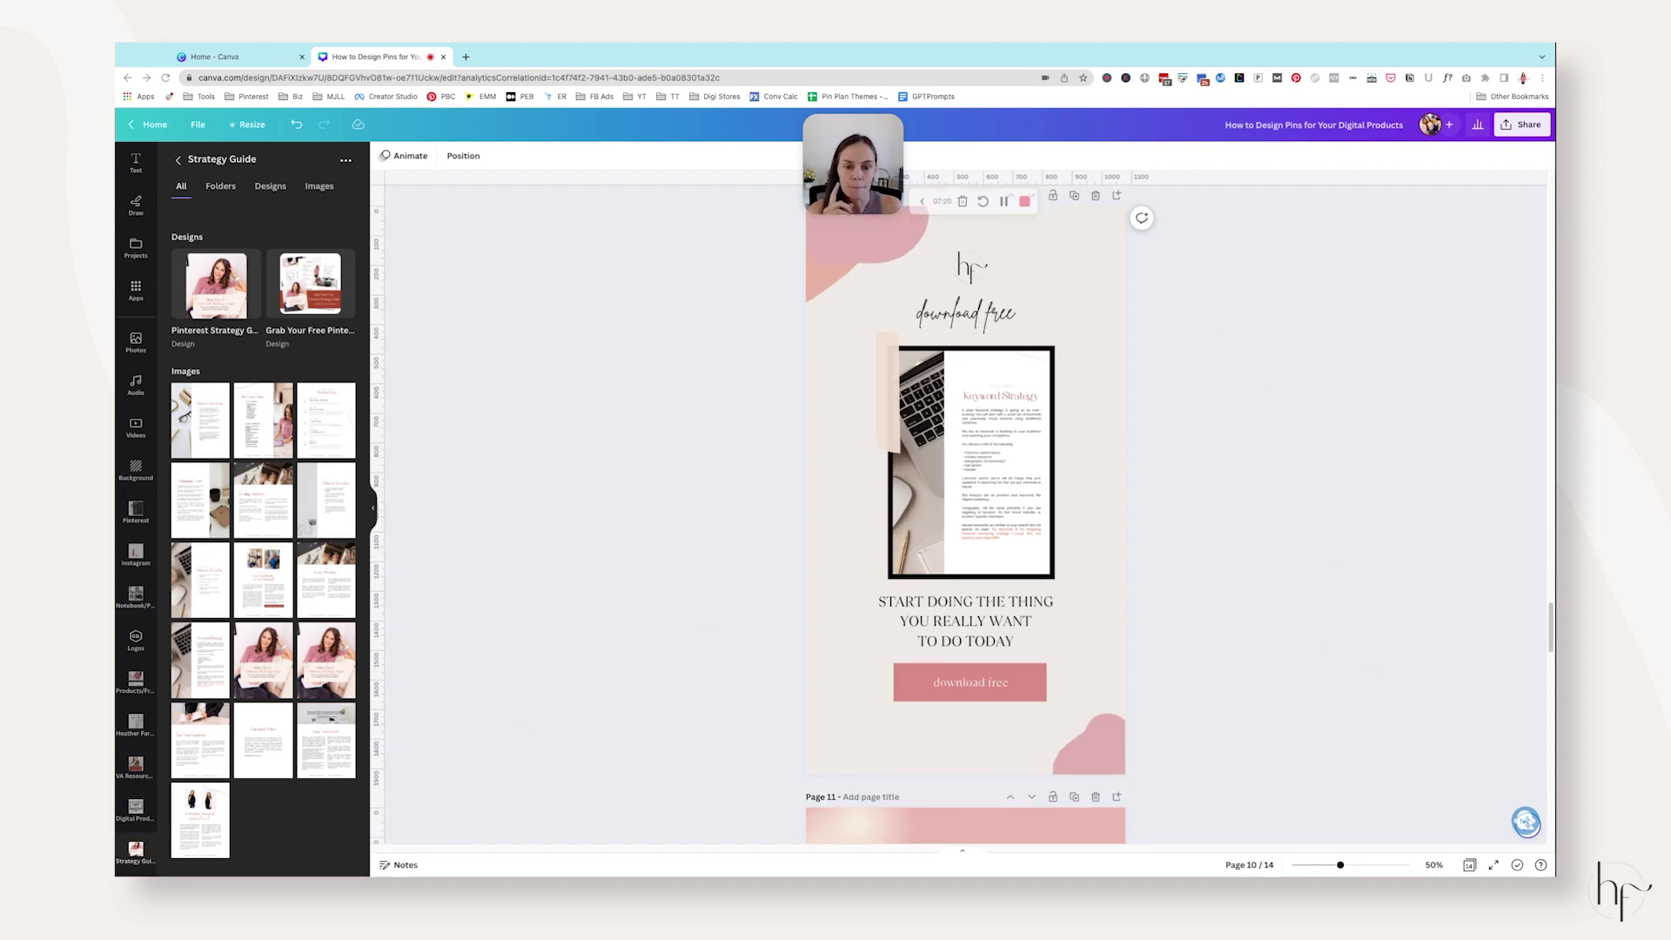
pyautogui.click(966, 620)
pyautogui.doubleClick(1010, 621)
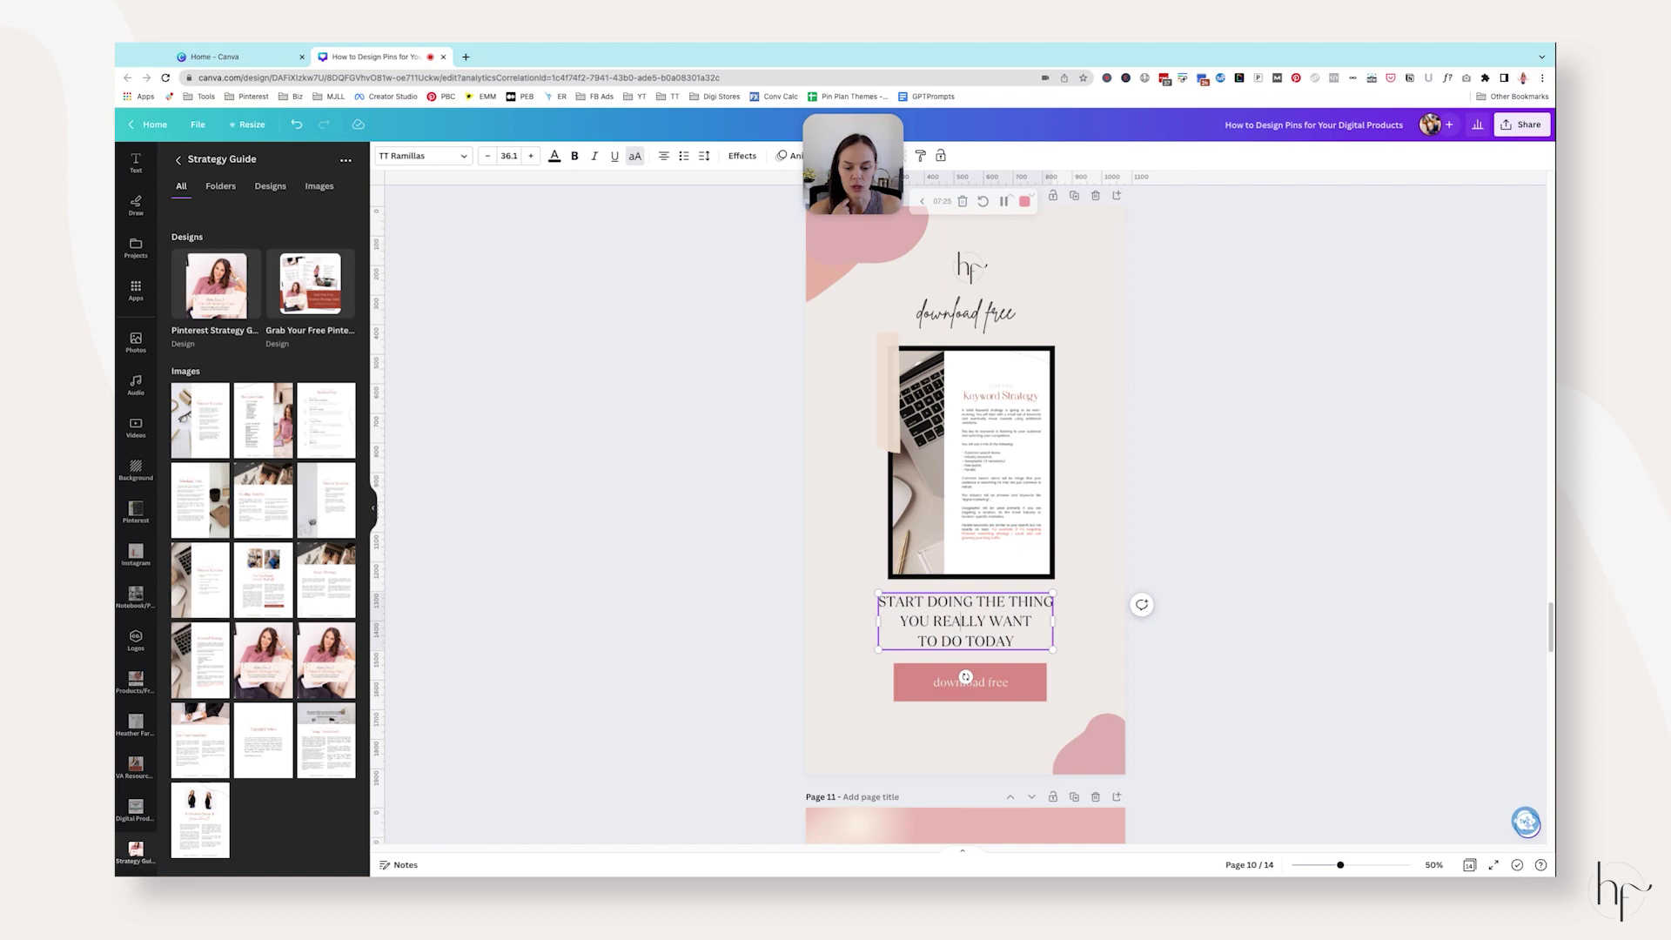
pyautogui.doubleClick(959, 621)
pyautogui.hotkey('ctrl', 'a')
pyautogui.press('BackSpace')
pyautogui.write('KICKST')
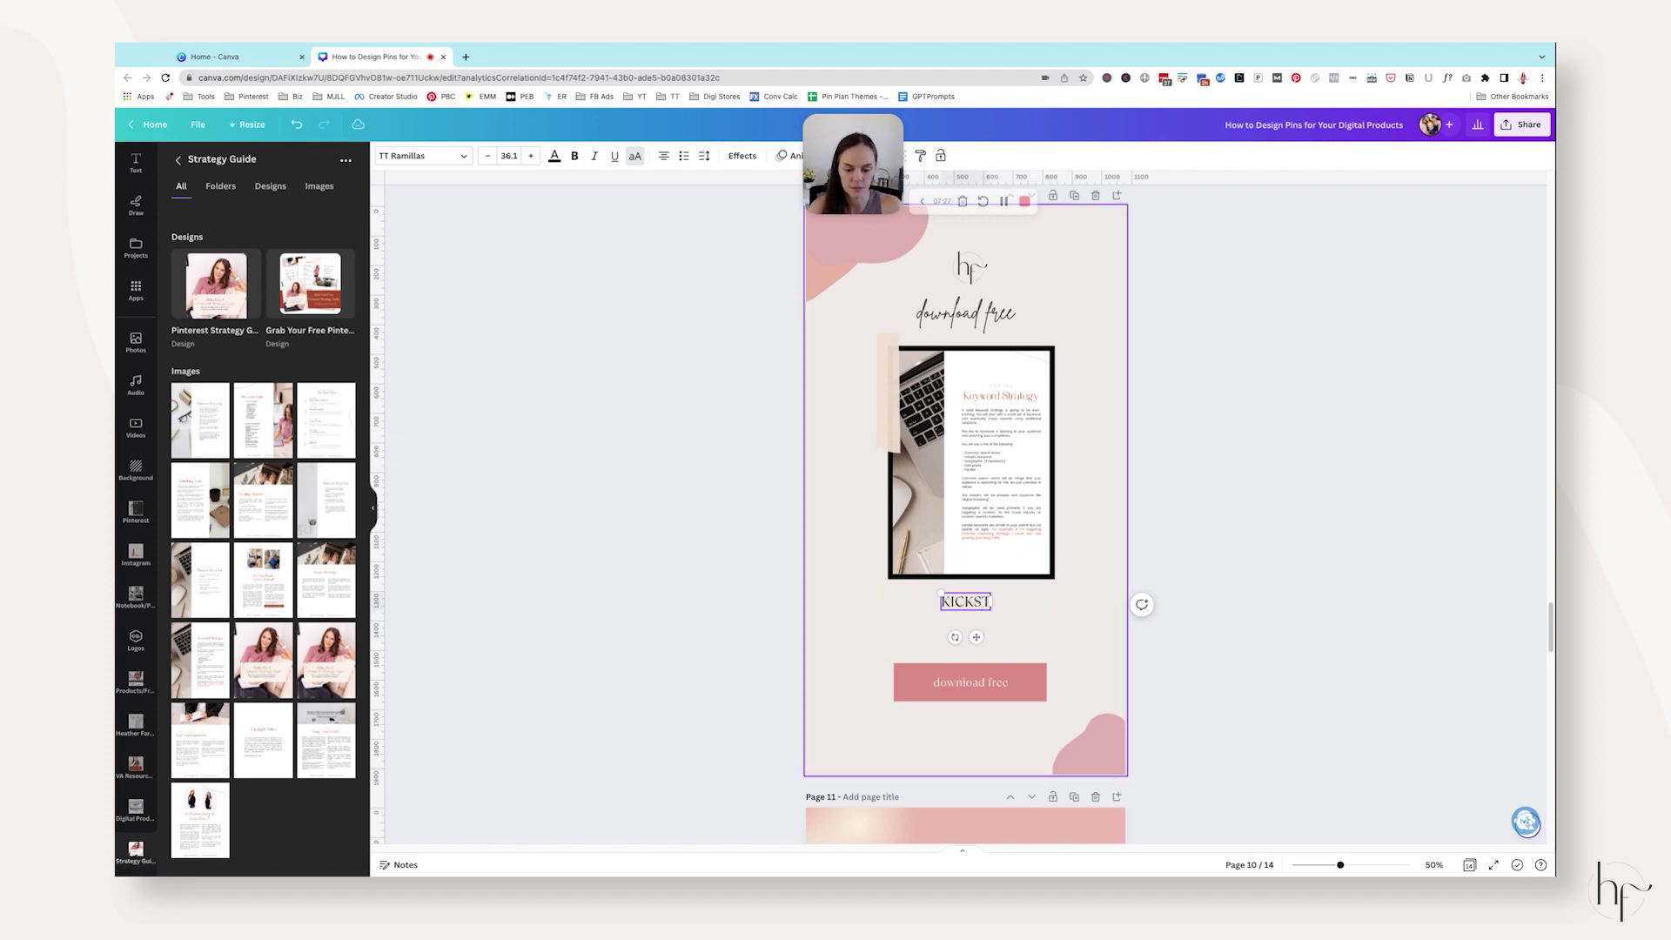
pyautogui.write('ART YOUR PINTEREST')
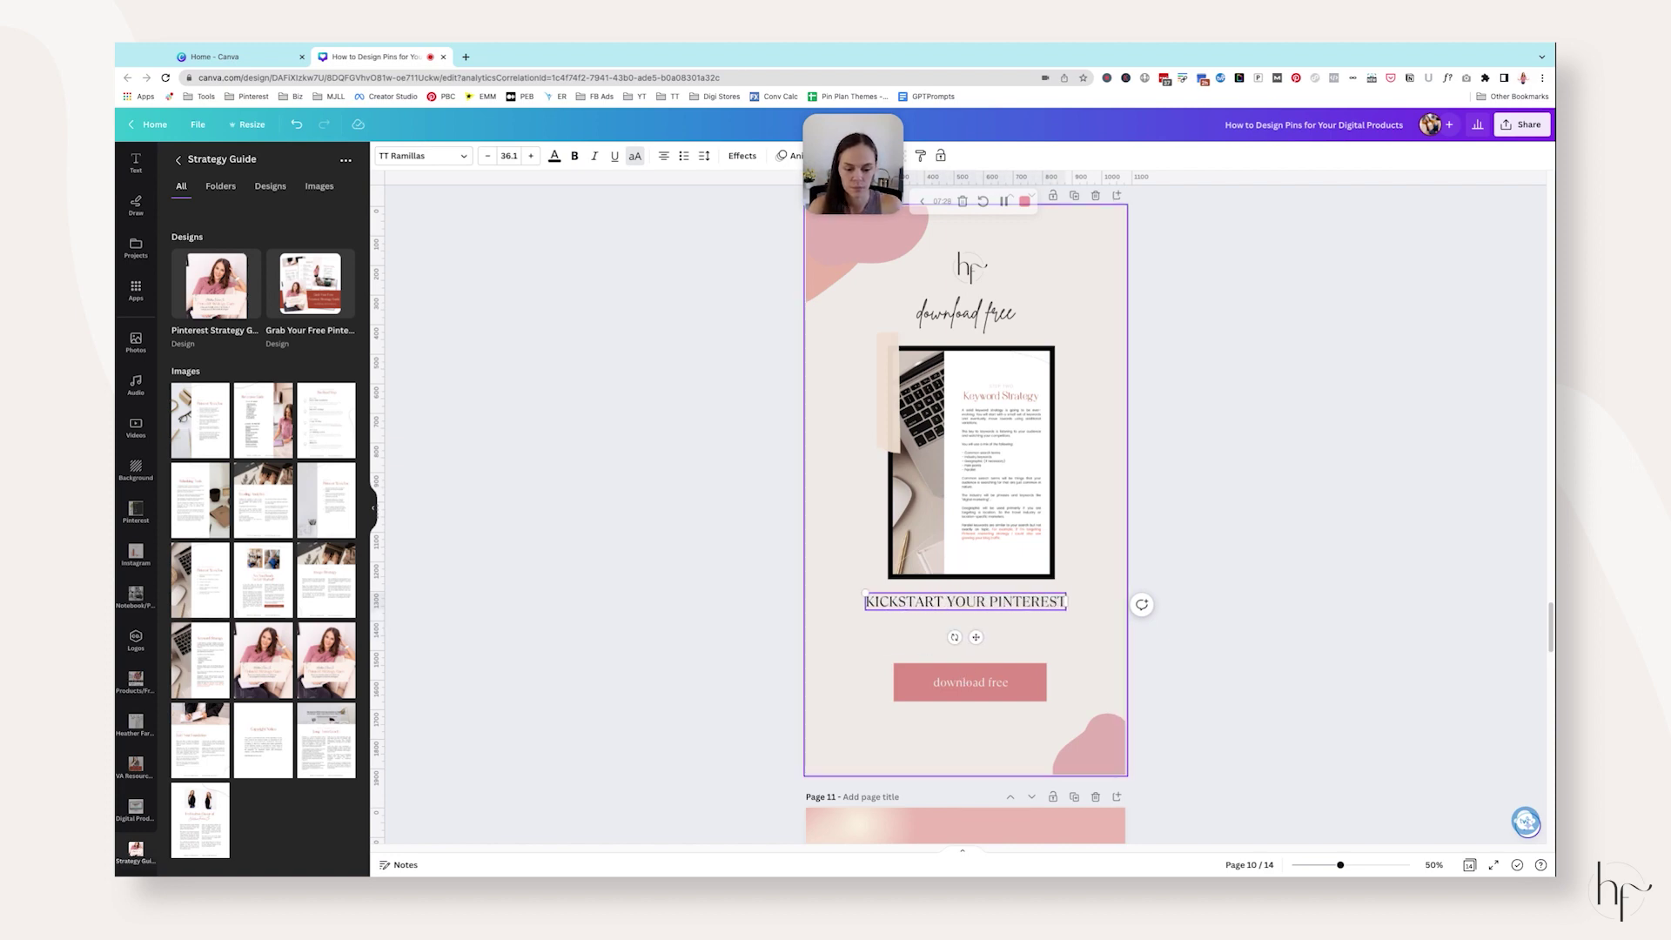
pyautogui.write(' MARKETING STRATEG')
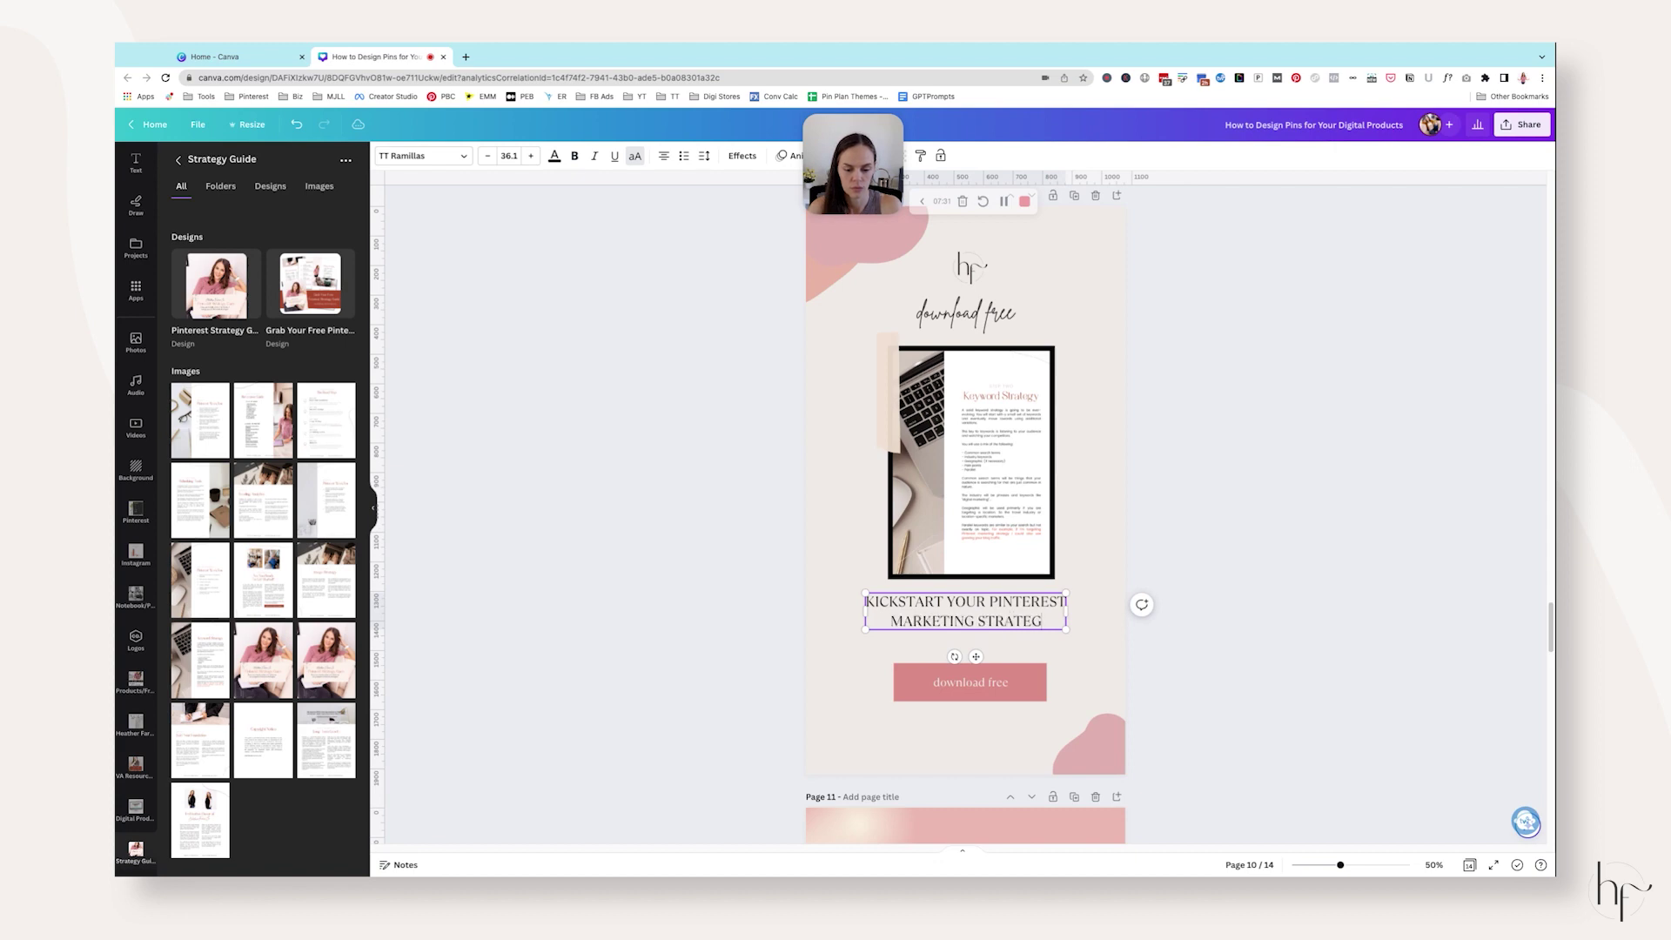
pyautogui.write('Y')
pyautogui.press('Return')
pyautogui.write('FOR ETSY')
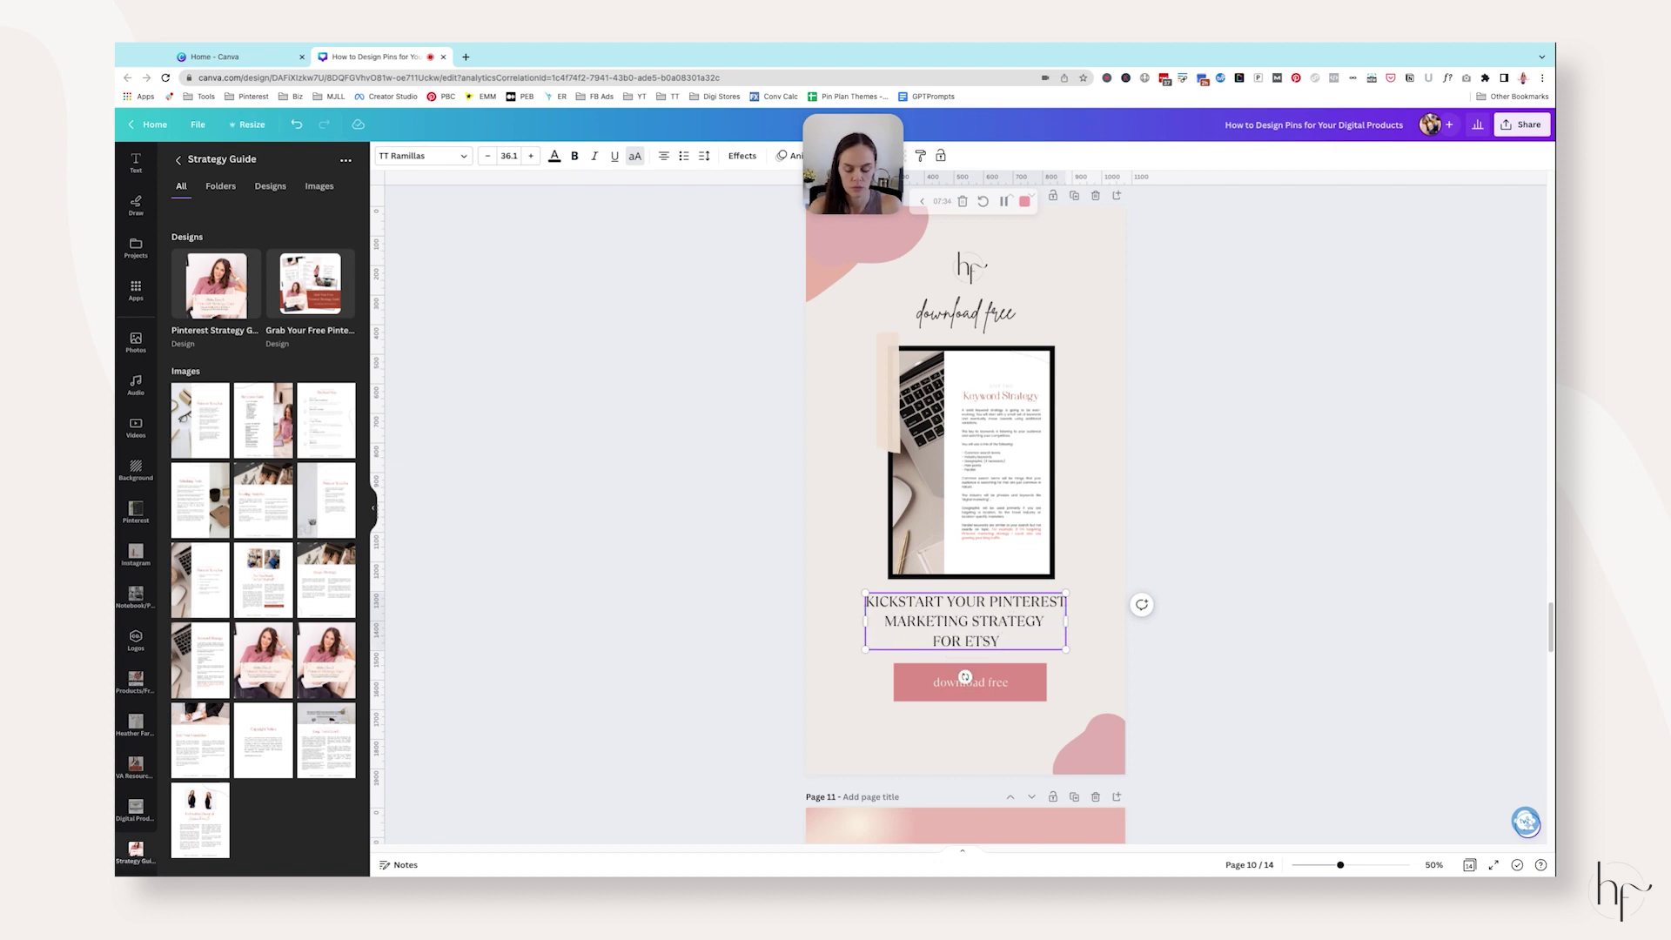
pyautogui.write(' IN 20')
pyautogui.press('BackSpace')
pyautogui.press('BackSpace')
pyautogui.press('BackSpace')
pyautogui.press('BackSpace')
pyautogui.press('BackSpace')
pyautogui.press('BackSpace')
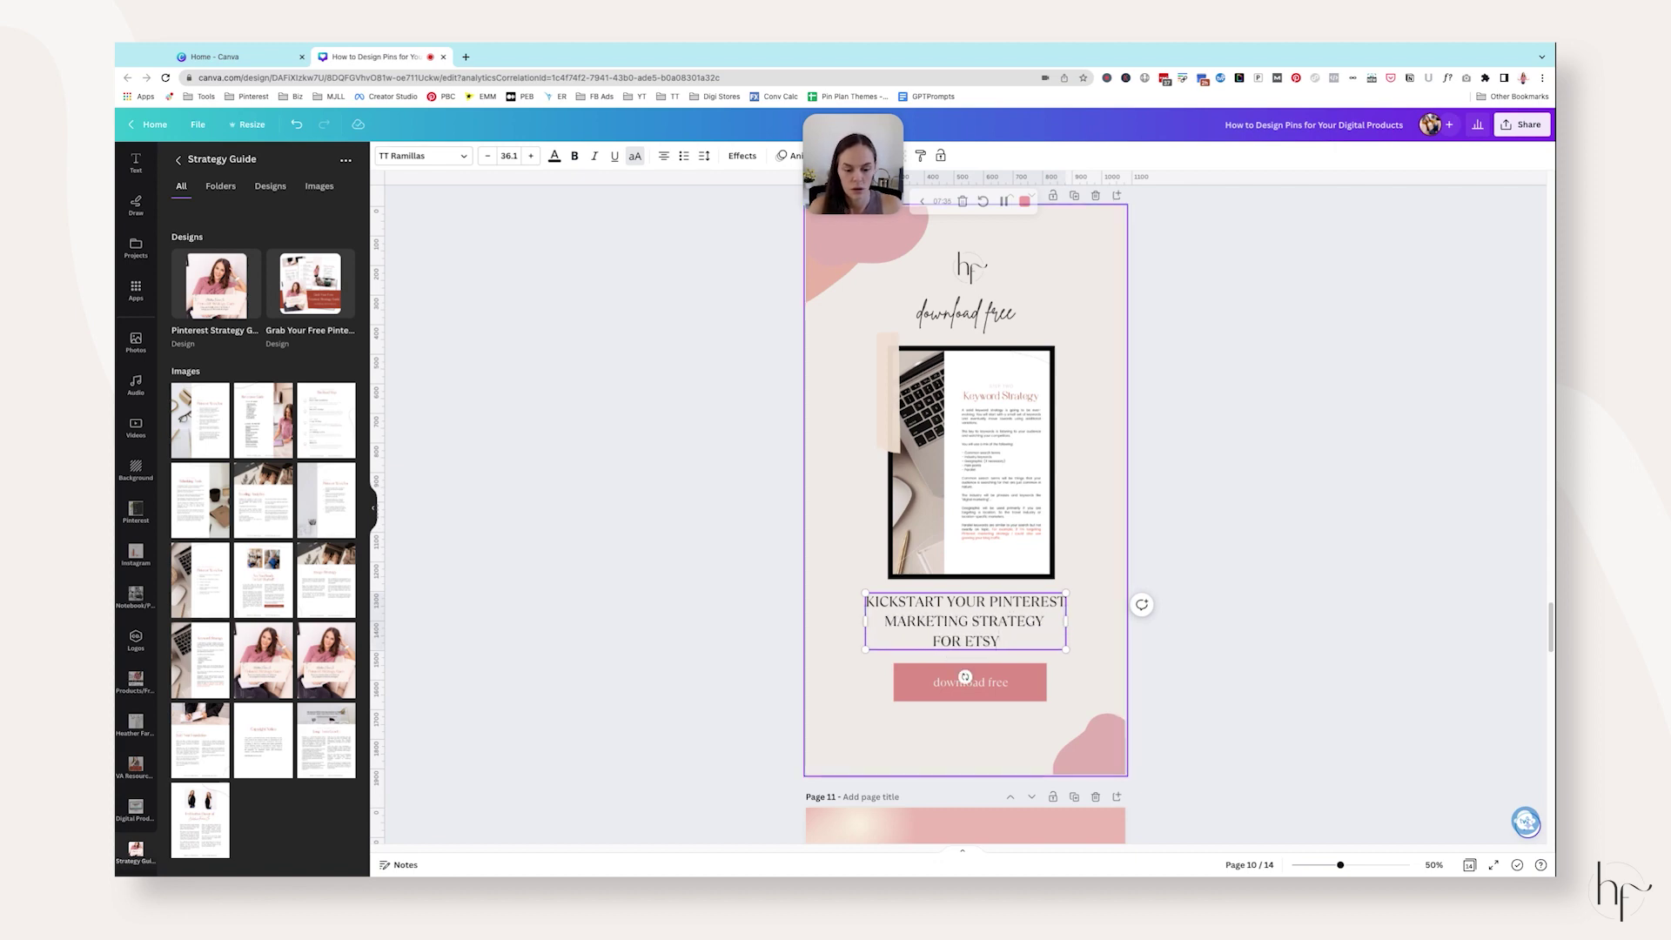
pyautogui.click(964, 563)
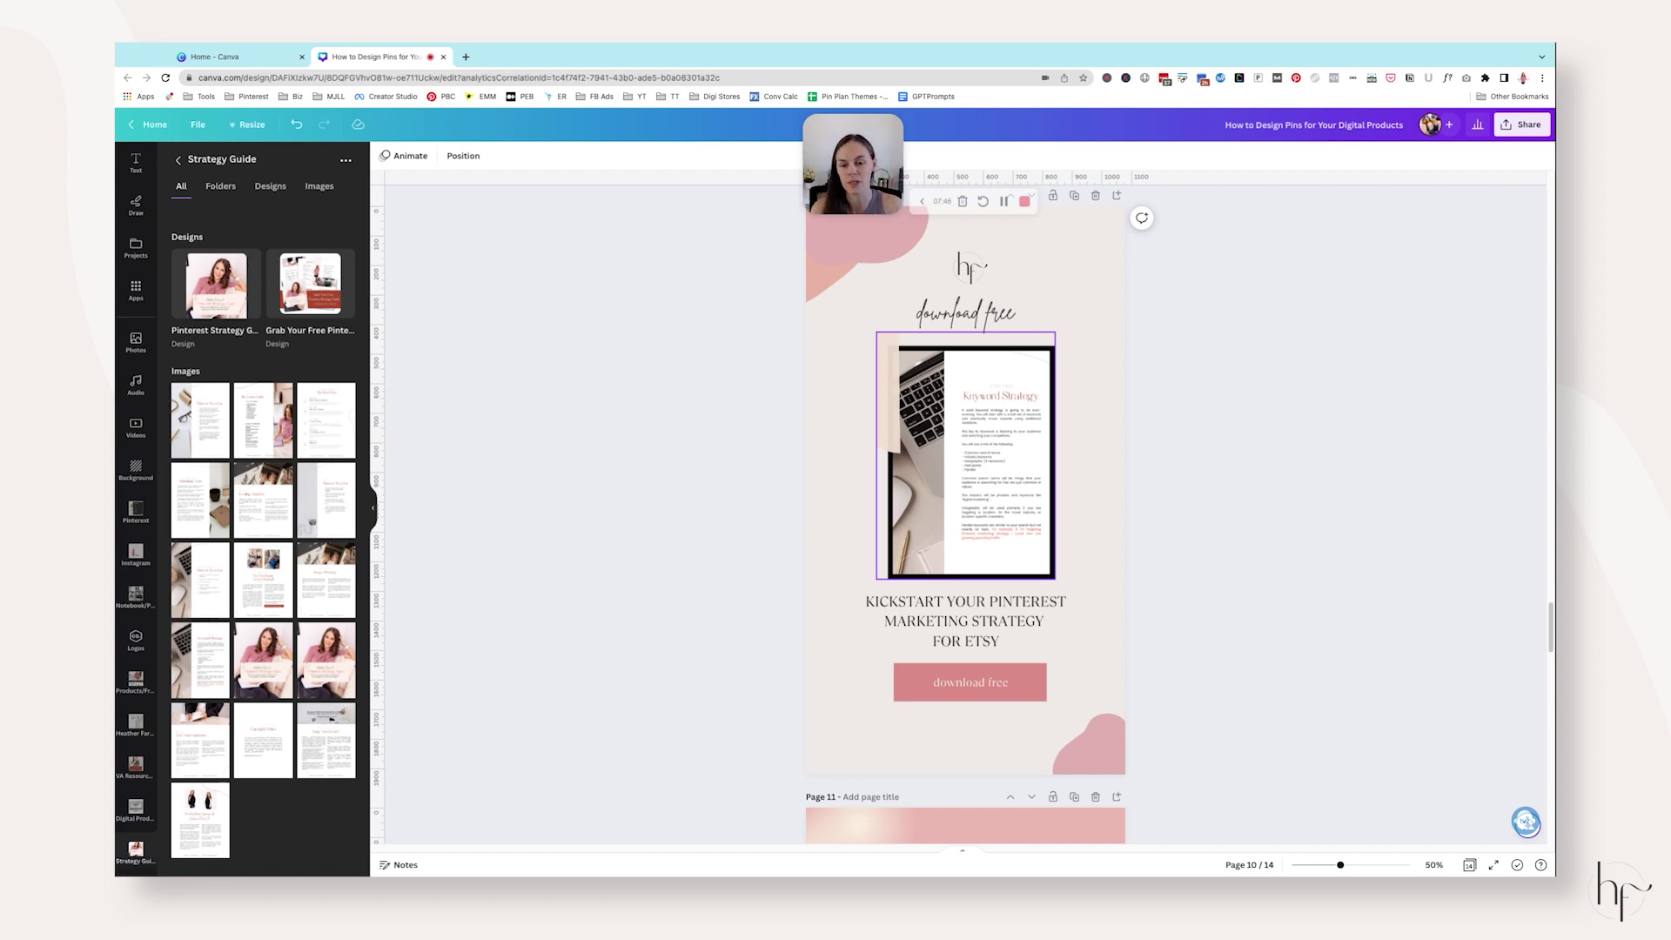
pyautogui.scroll(-6, 965, 513)
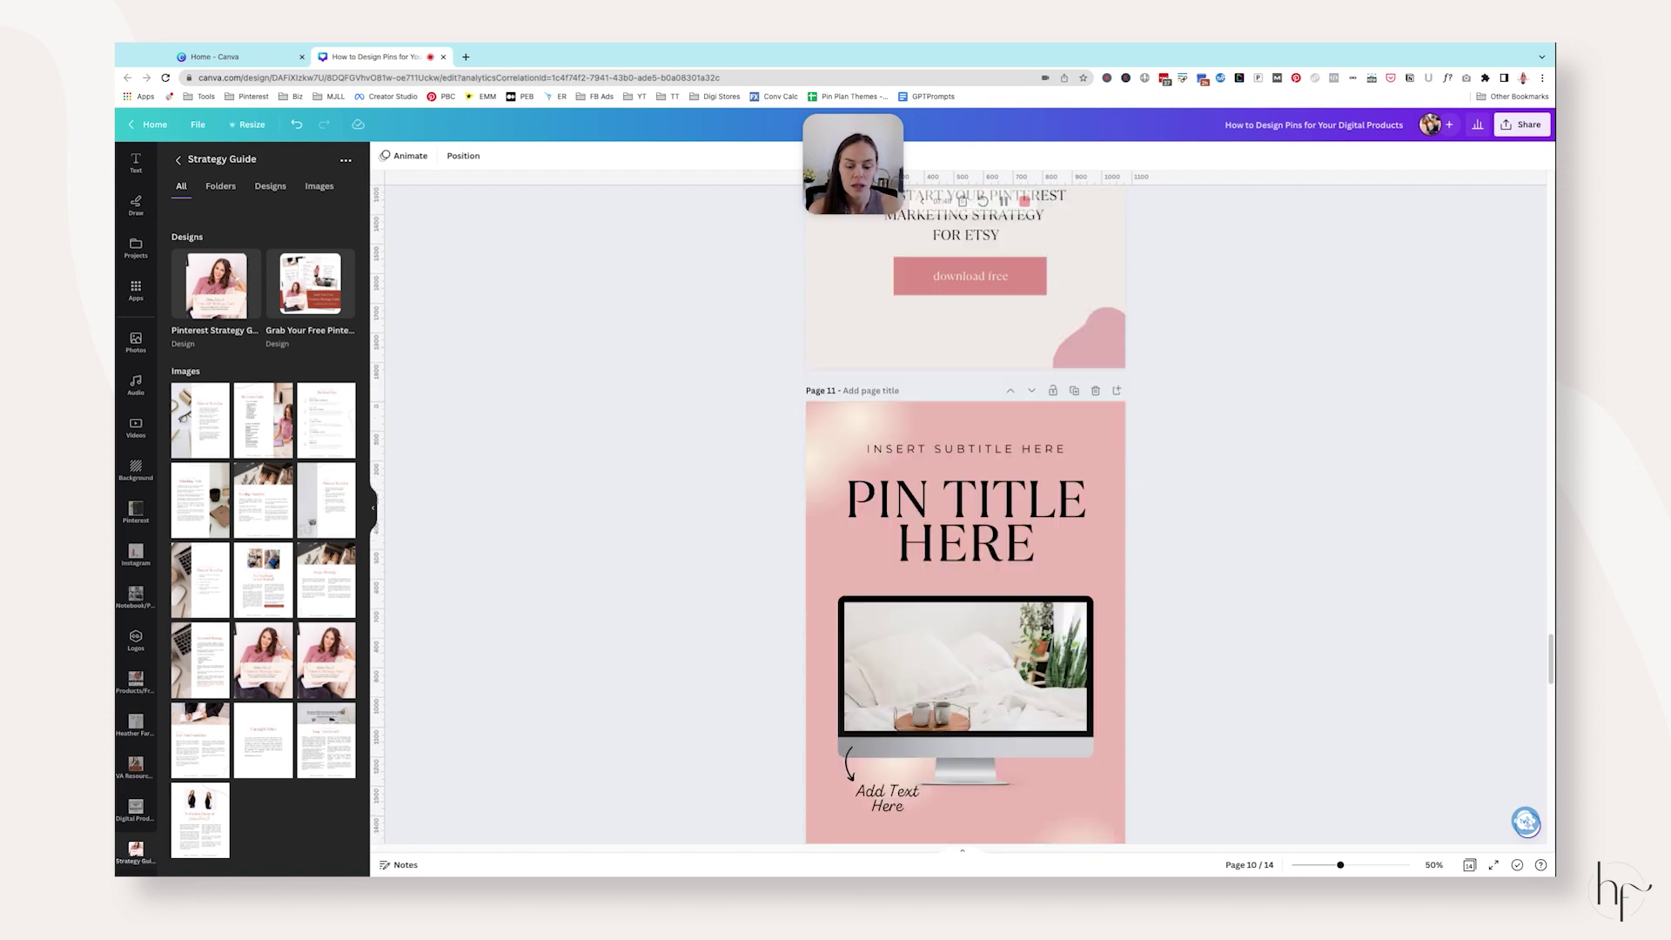
# Scroll to page 11 and select its desktop monitor mockup.
pyautogui.scroll(-1, 965, 522)
pyautogui.click(965, 523)
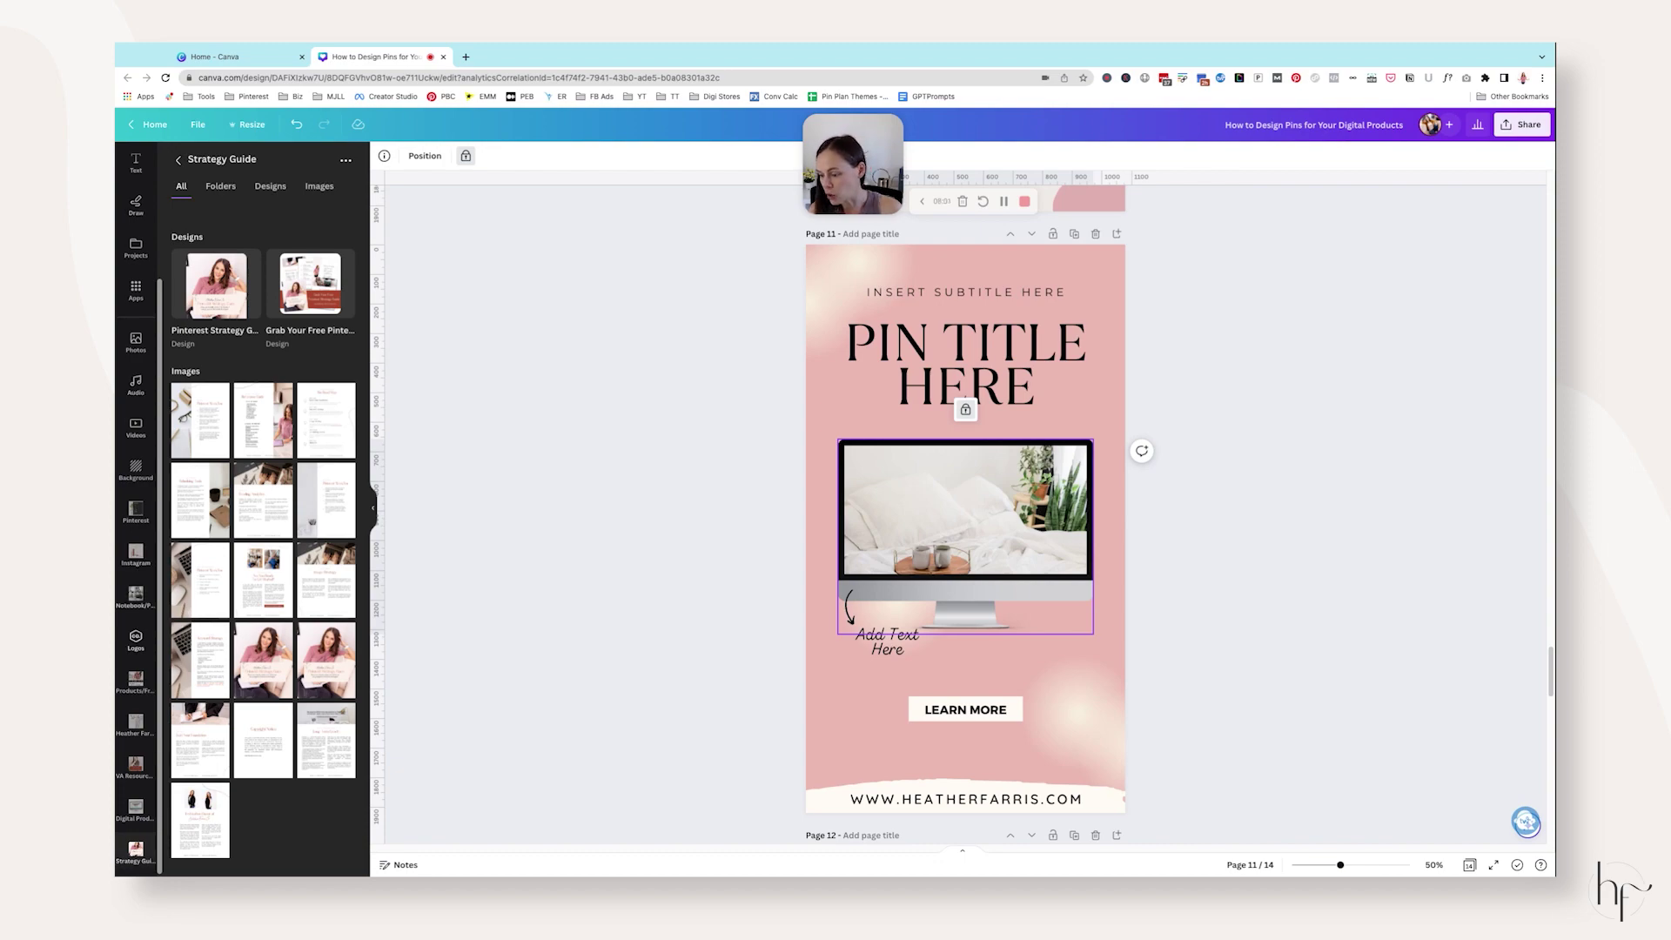
# Load the Live Pinterest Workshop landing page in a new tab from its pasted URL.
pyautogui.click(468, 56)
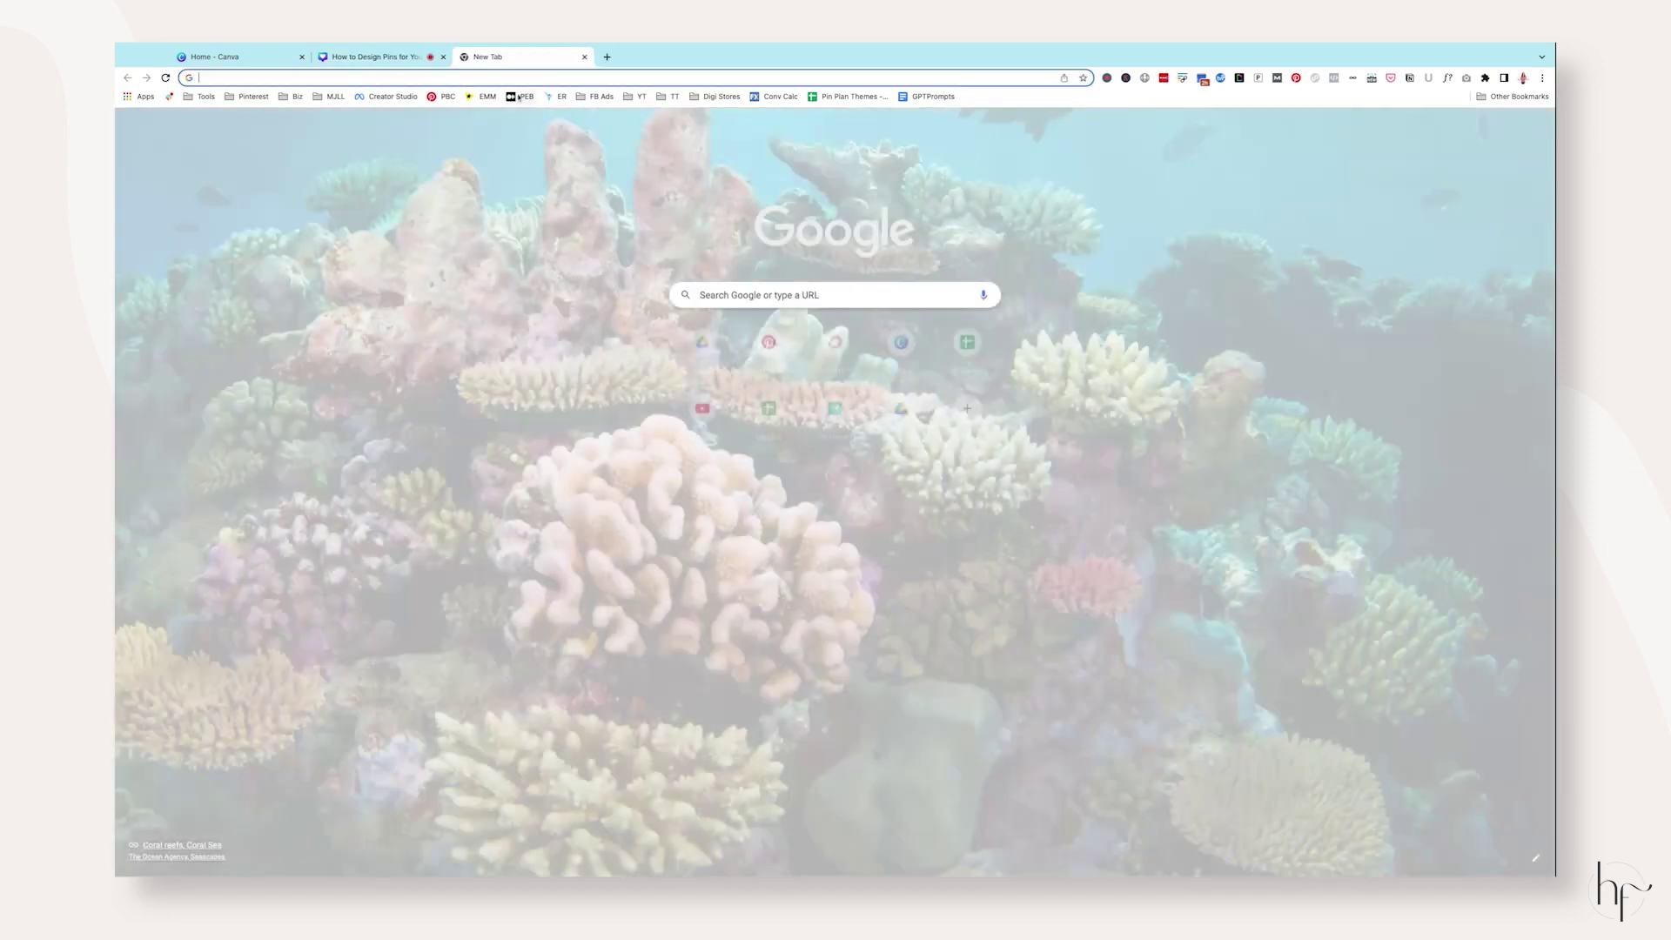
pyautogui.write('heatherfarris.com/live-pinterest-workshop')
pyautogui.press('Return')
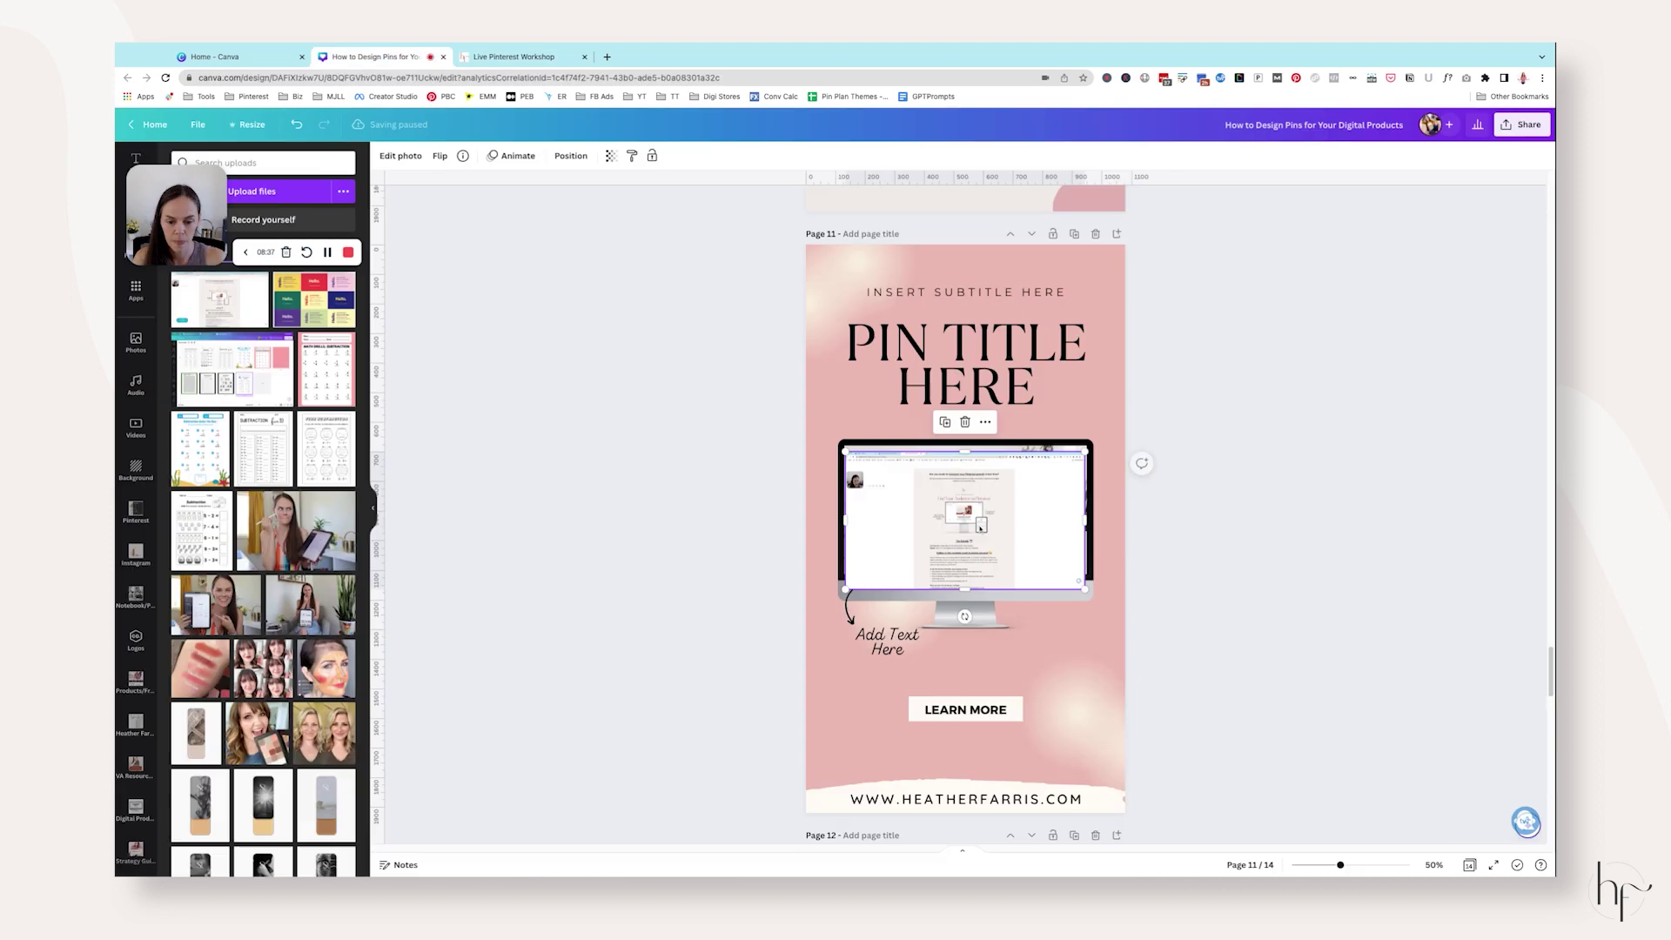
# Shift and resize the workshop screenshot to fit the monitor screen.
pyautogui.moveTo(976, 492); pyautogui.dragTo(1049, 514)
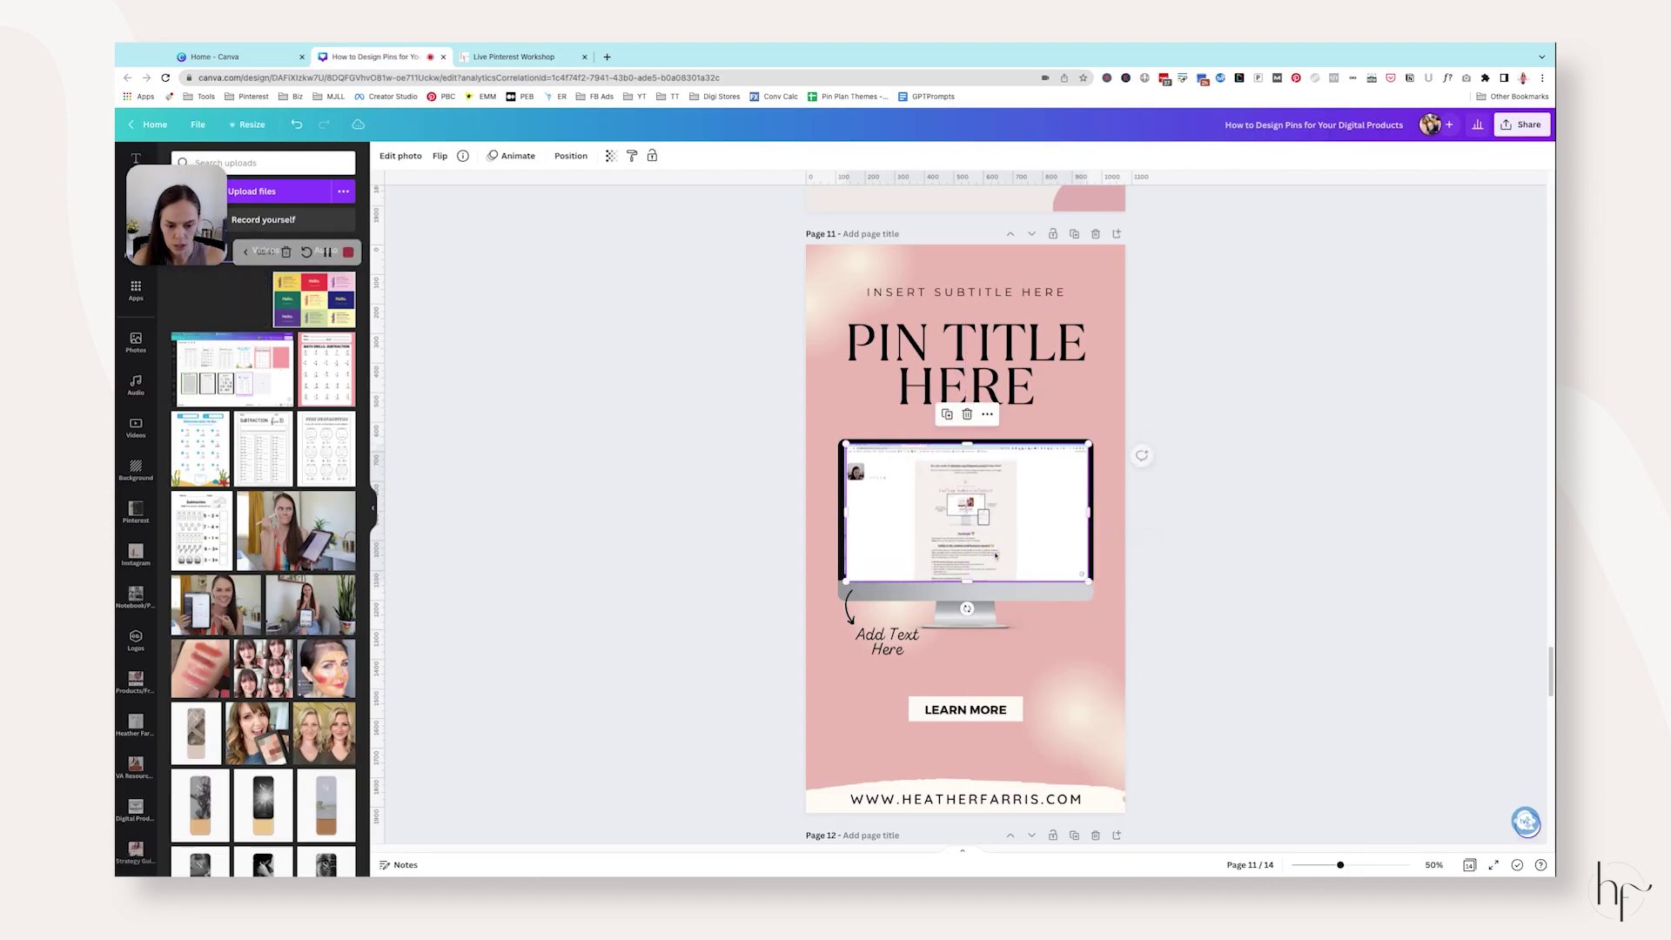
pyautogui.moveTo(965, 580); pyautogui.dragTo(967, 575)
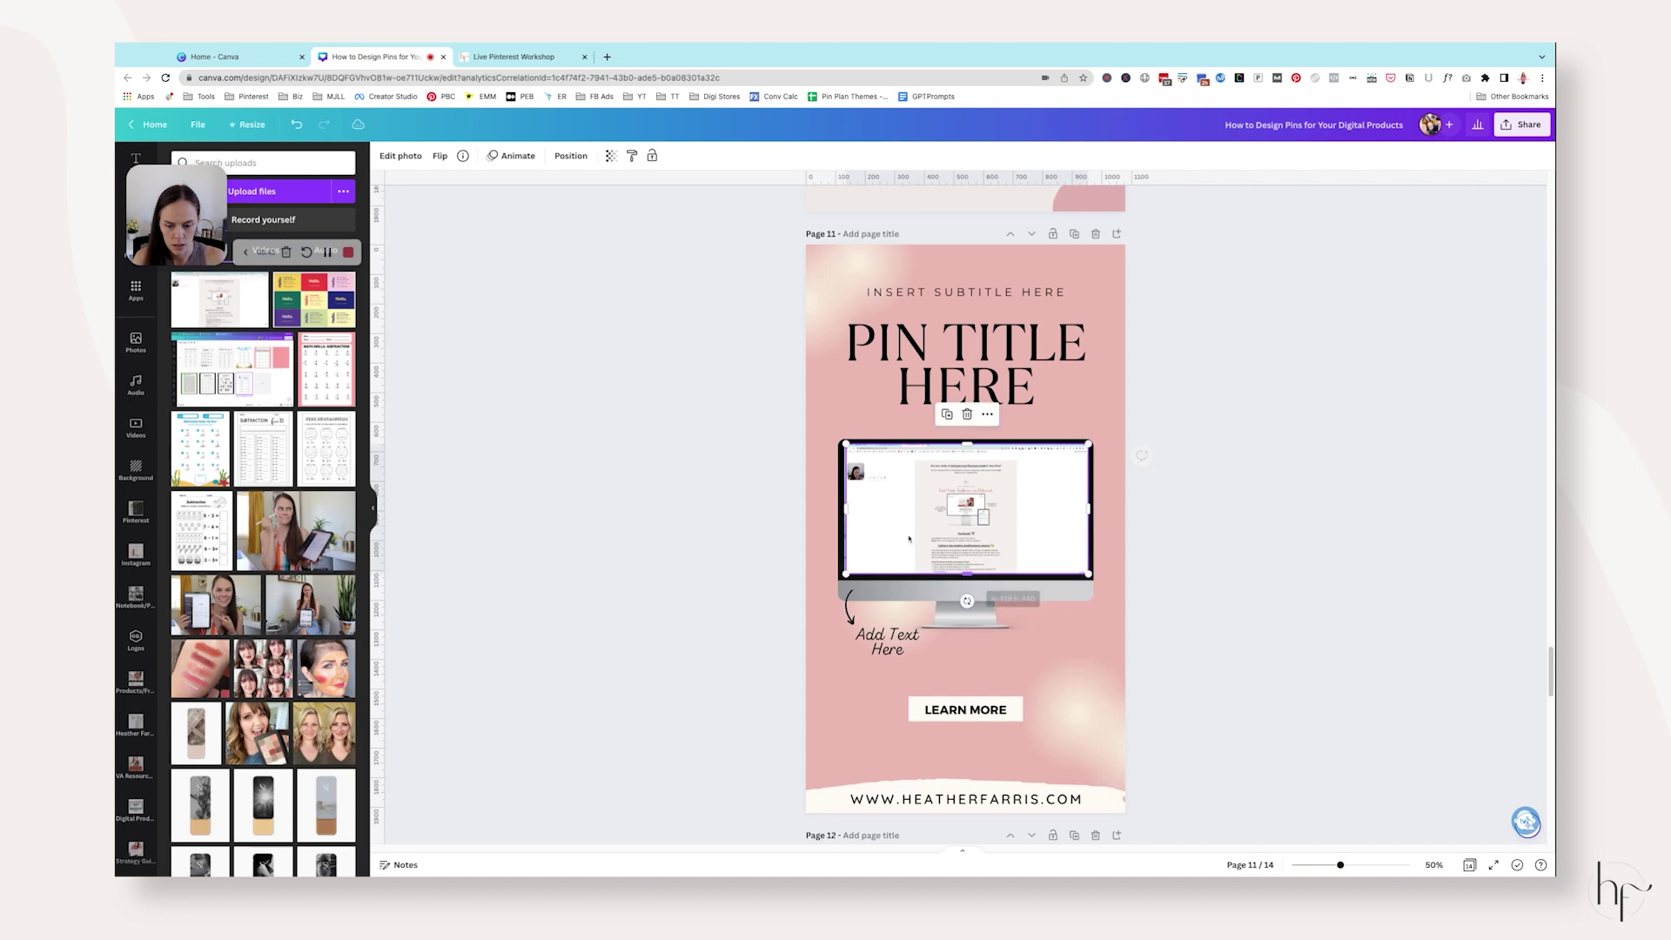
pyautogui.click(1253, 527)
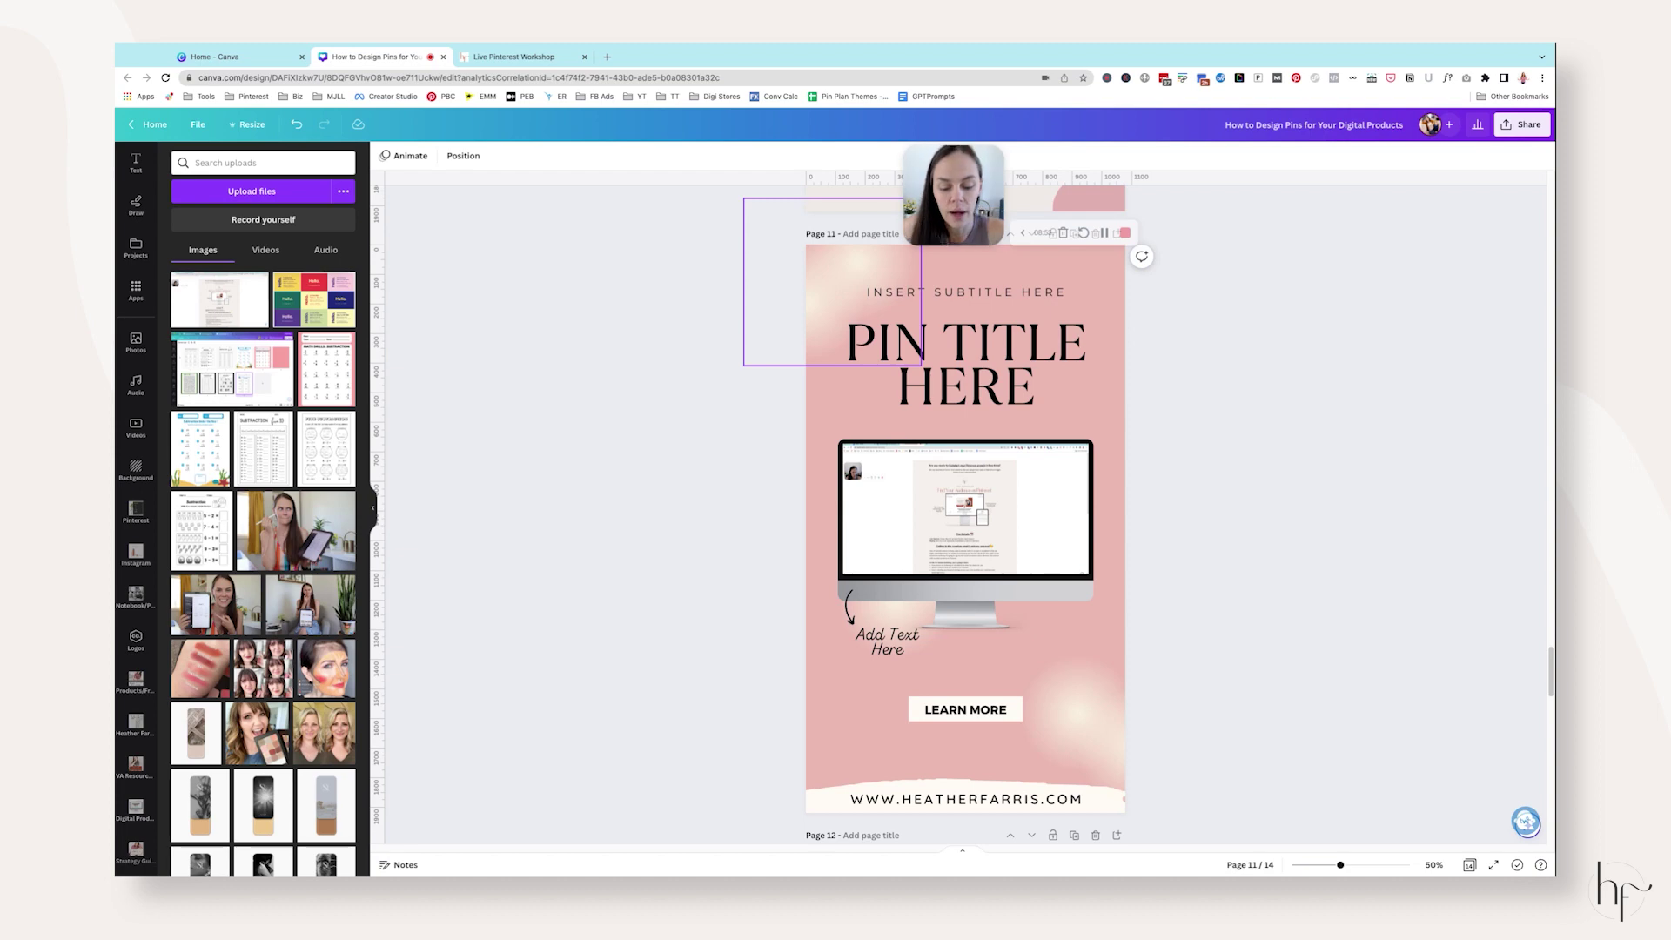
# Change the Add Text Here script caption to 'free 90 minute workshop'.
pyautogui.click(887, 641)
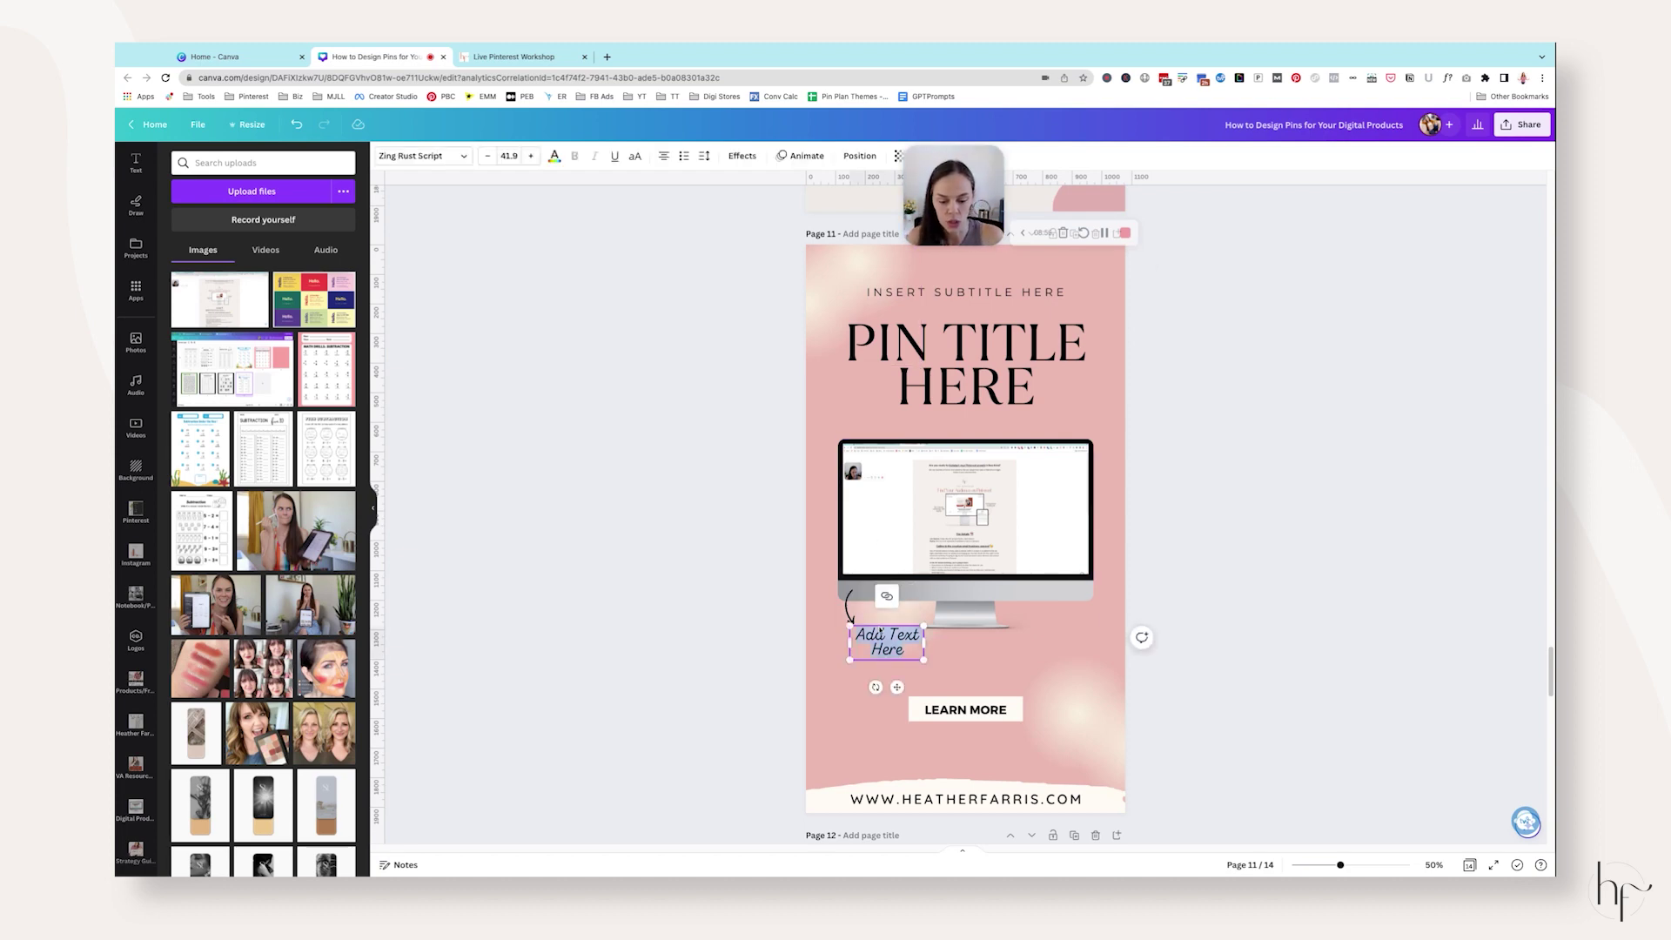
pyautogui.write('free 90 minute')
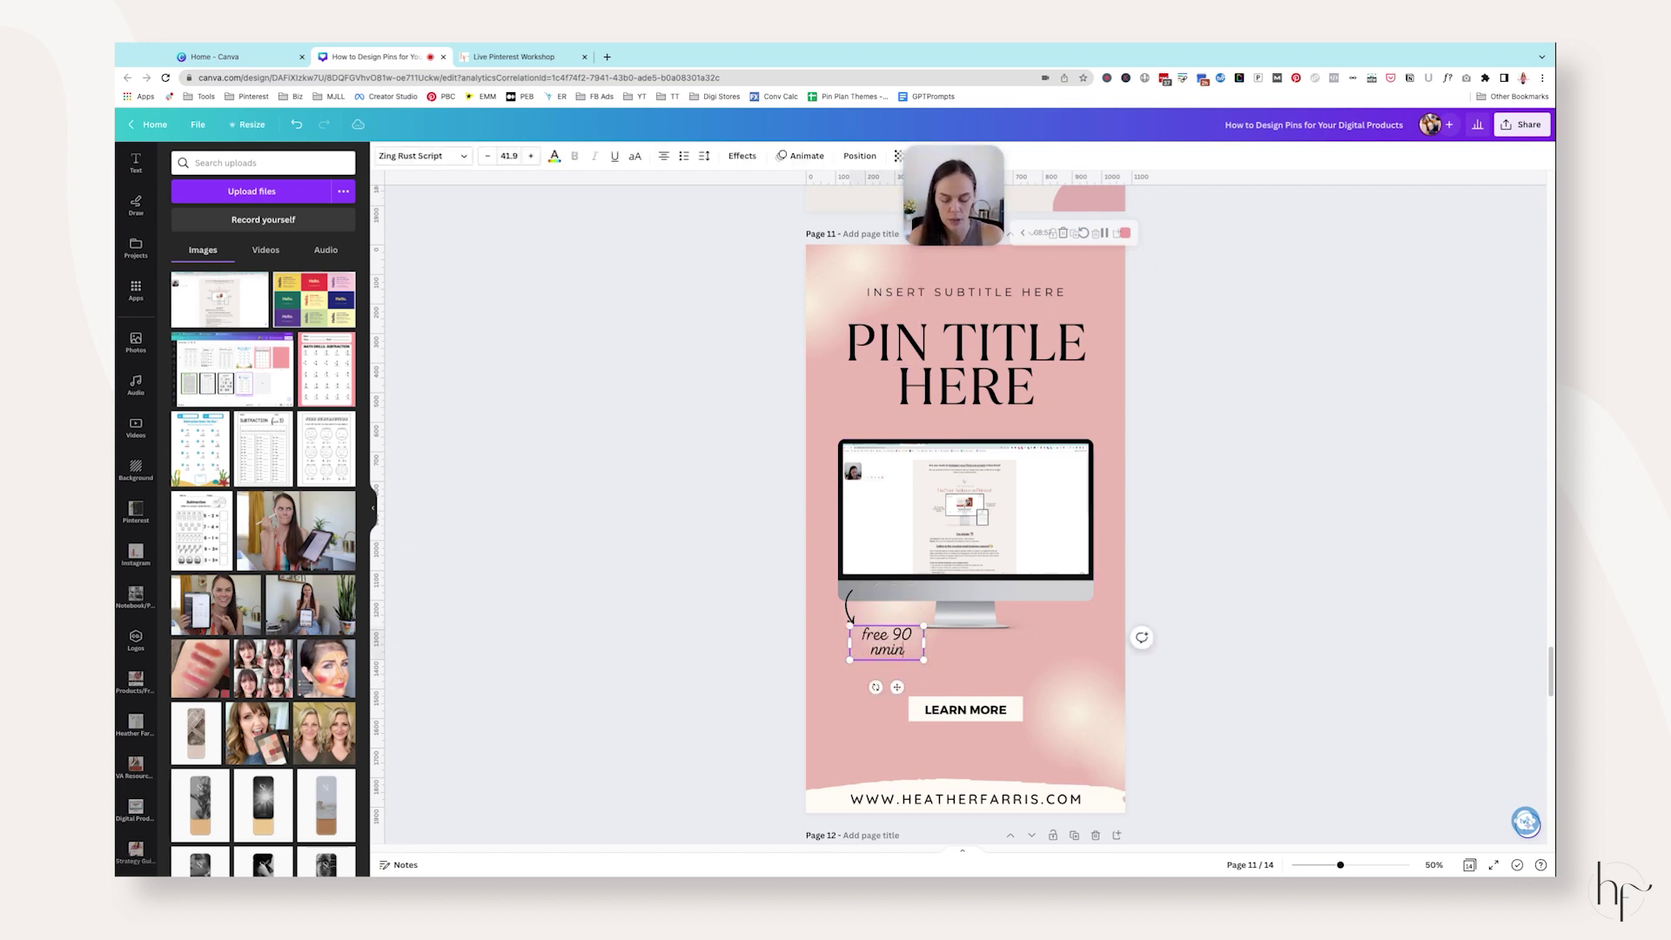
pyautogui.write(' works')
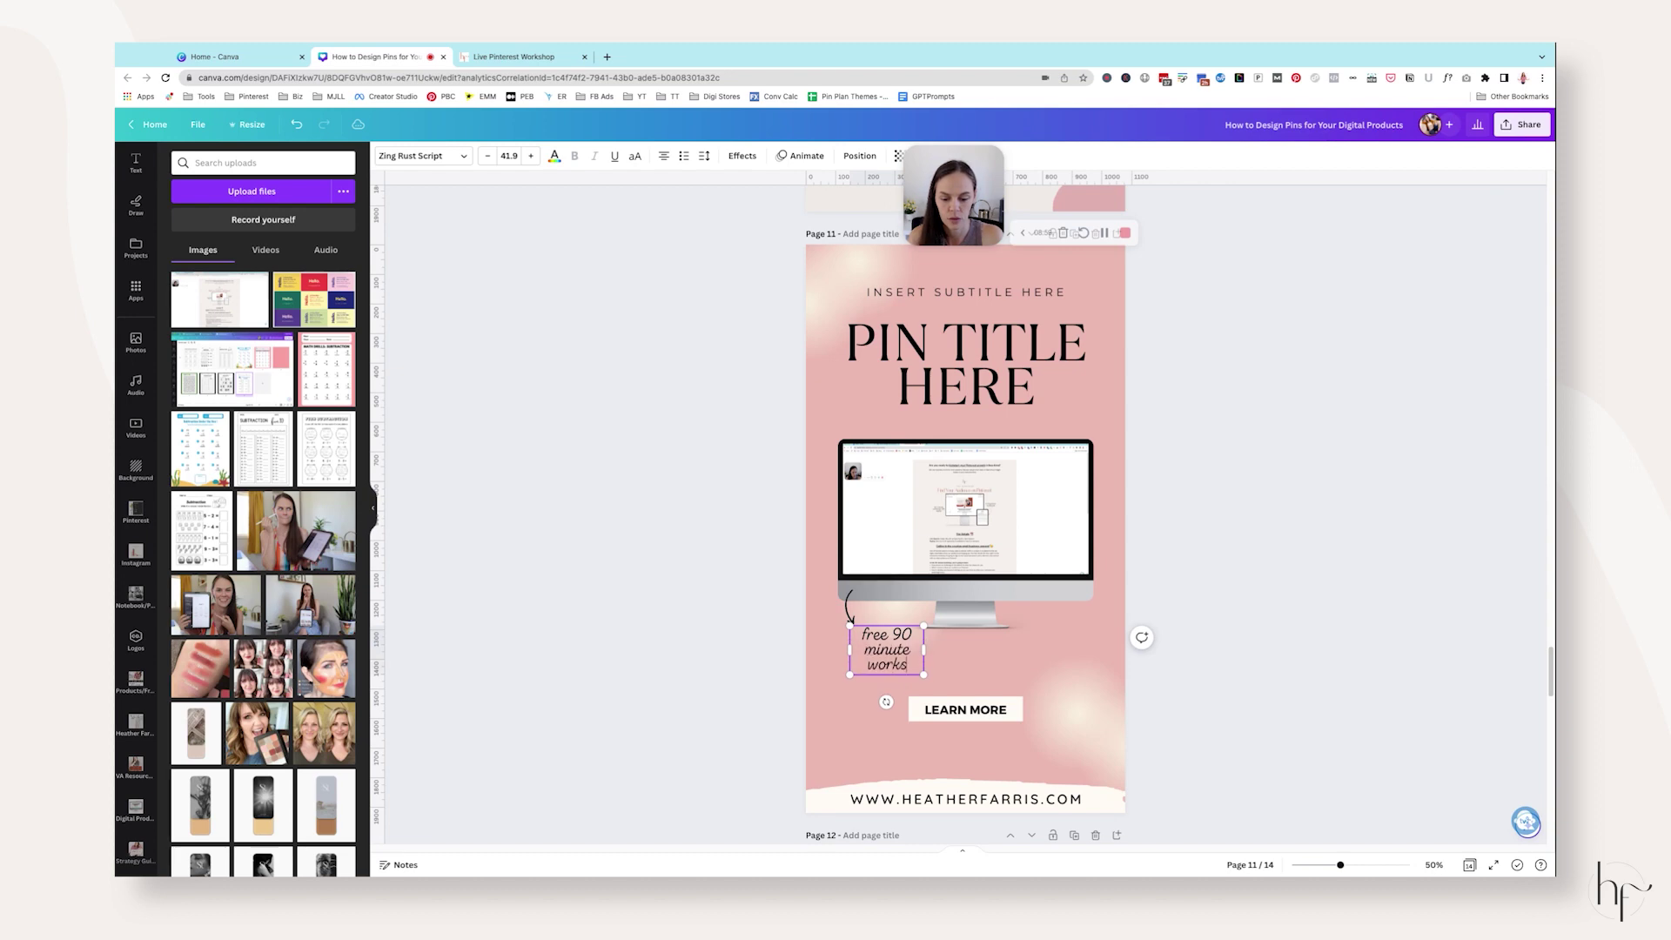
pyautogui.write('hop')
pyautogui.press('Escape')
pyautogui.press('Escape')
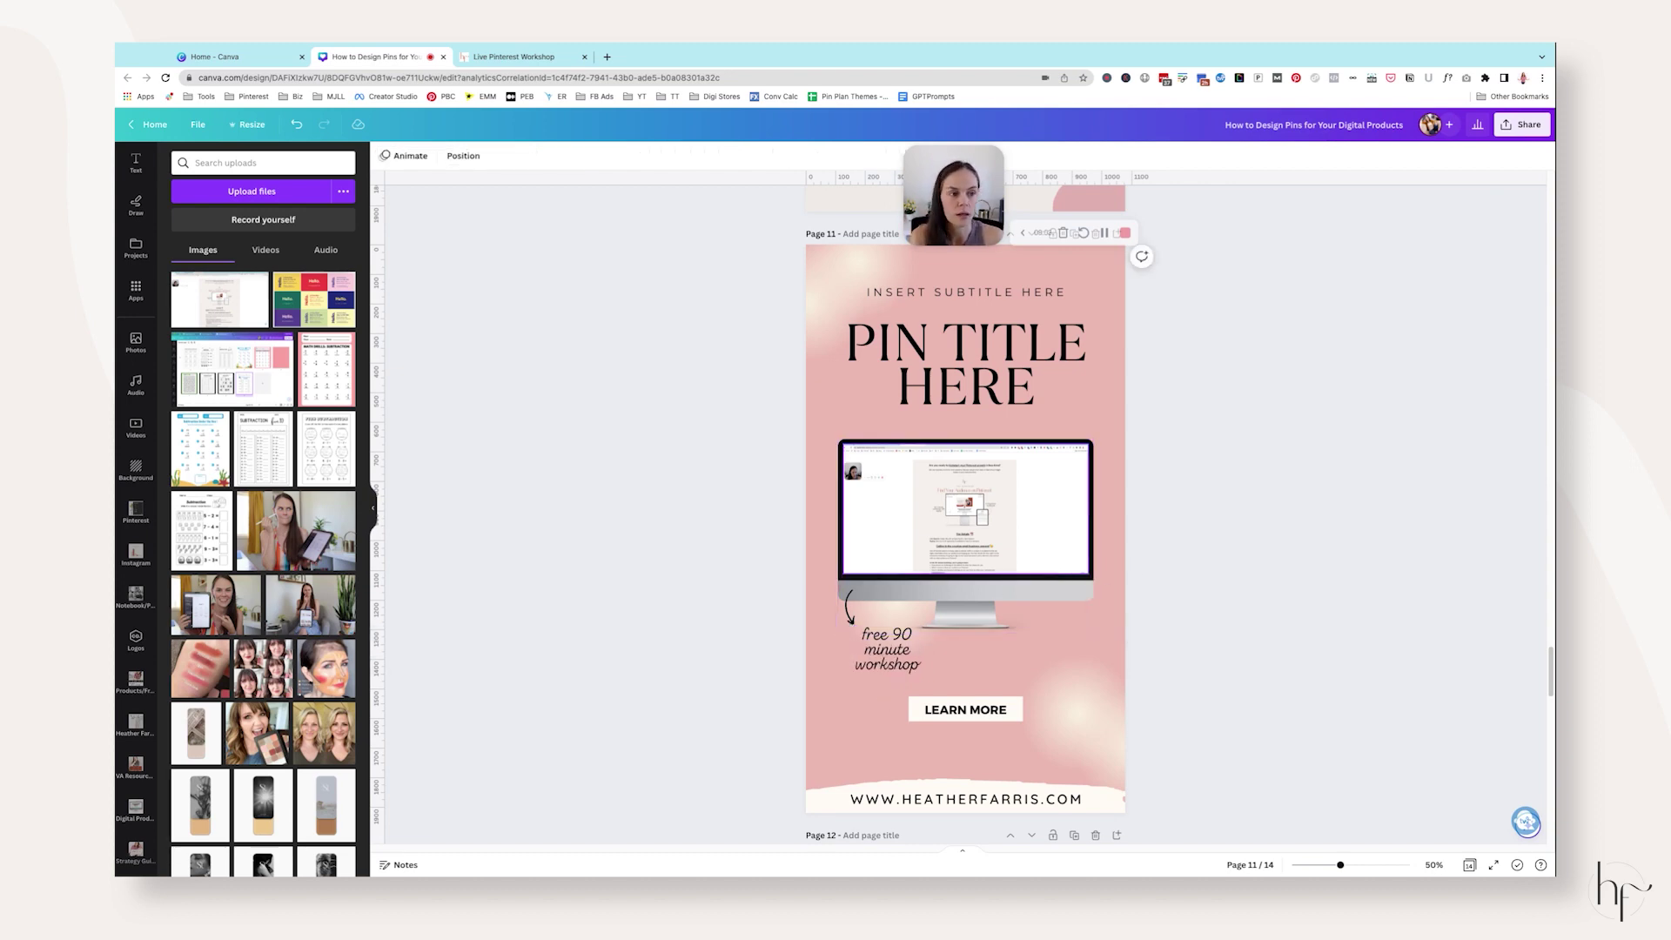
pyautogui.scroll(-5, 1201, 520)
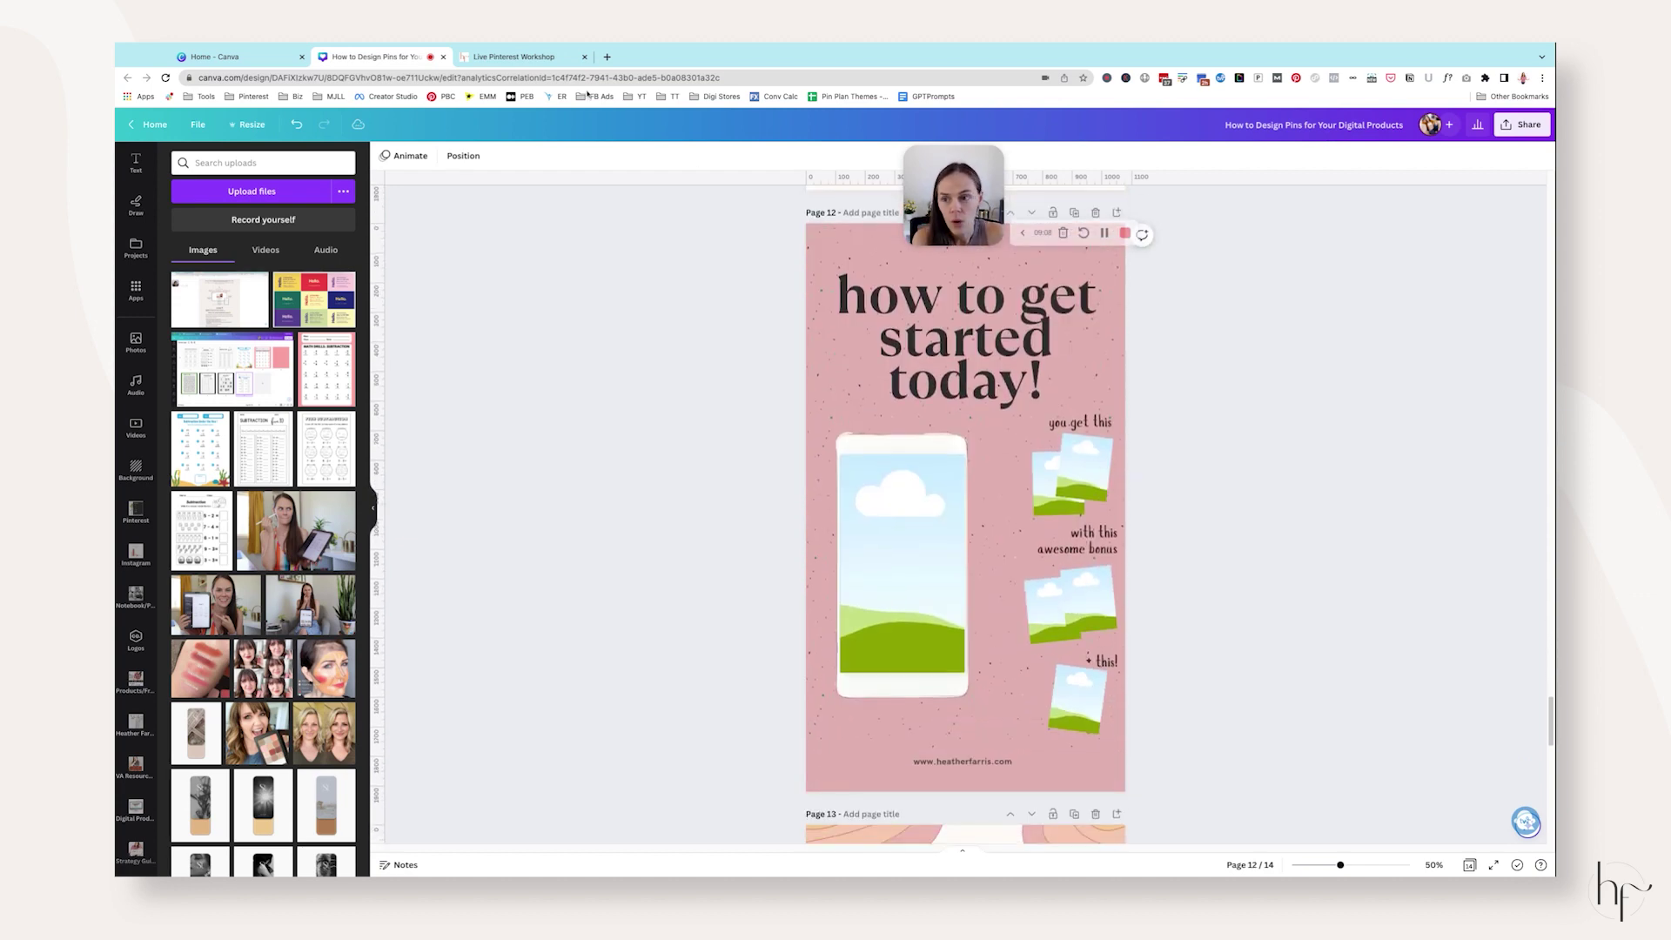
# Load etsy.com in a new tab and scroll down to the Templates recommendations.
pyautogui.click(606, 57)
pyautogui.write('etsy.com')
pyautogui.press('Return')
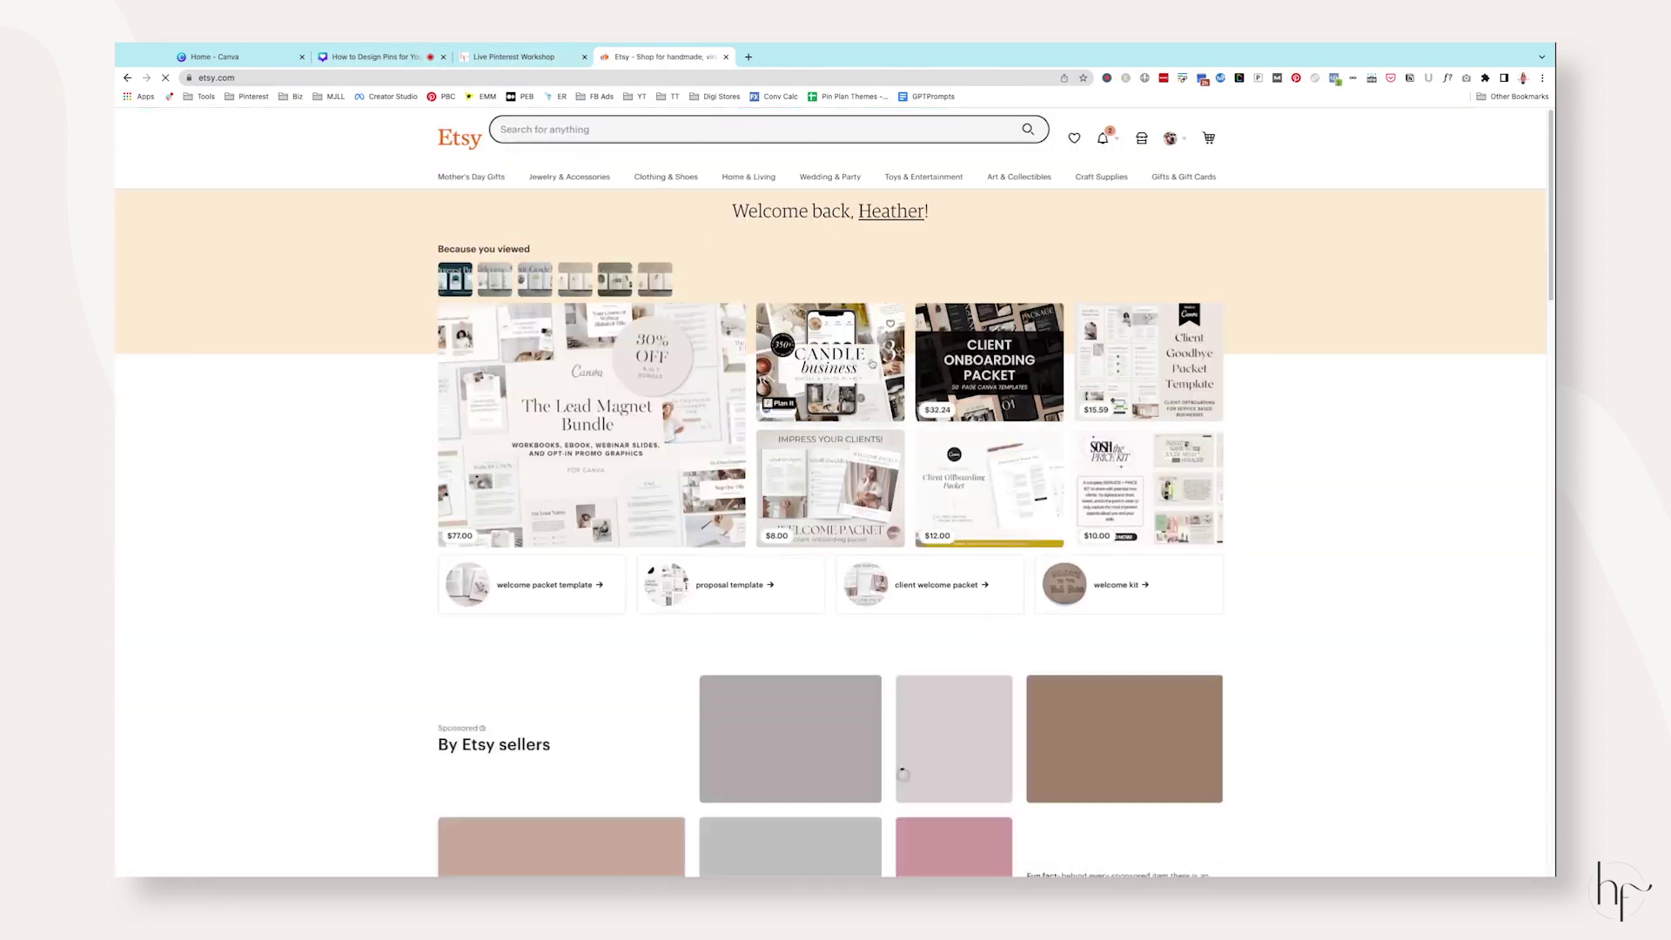
pyautogui.scroll(-5, 1133, 585)
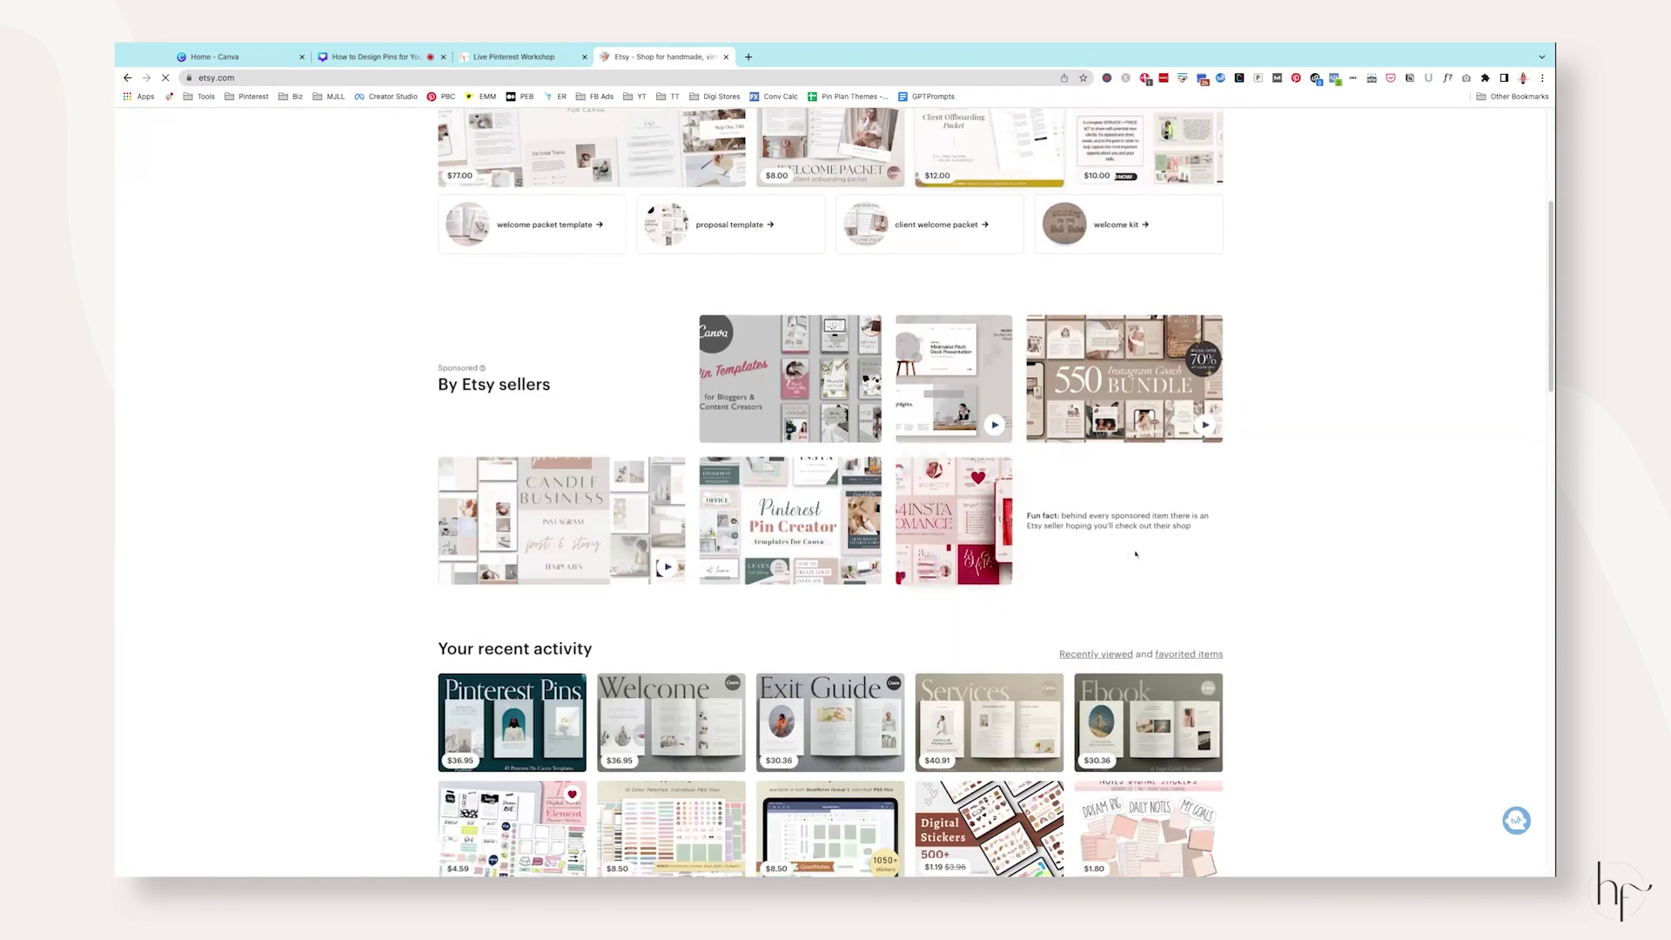
pyautogui.scroll(-6, 1294, 548)
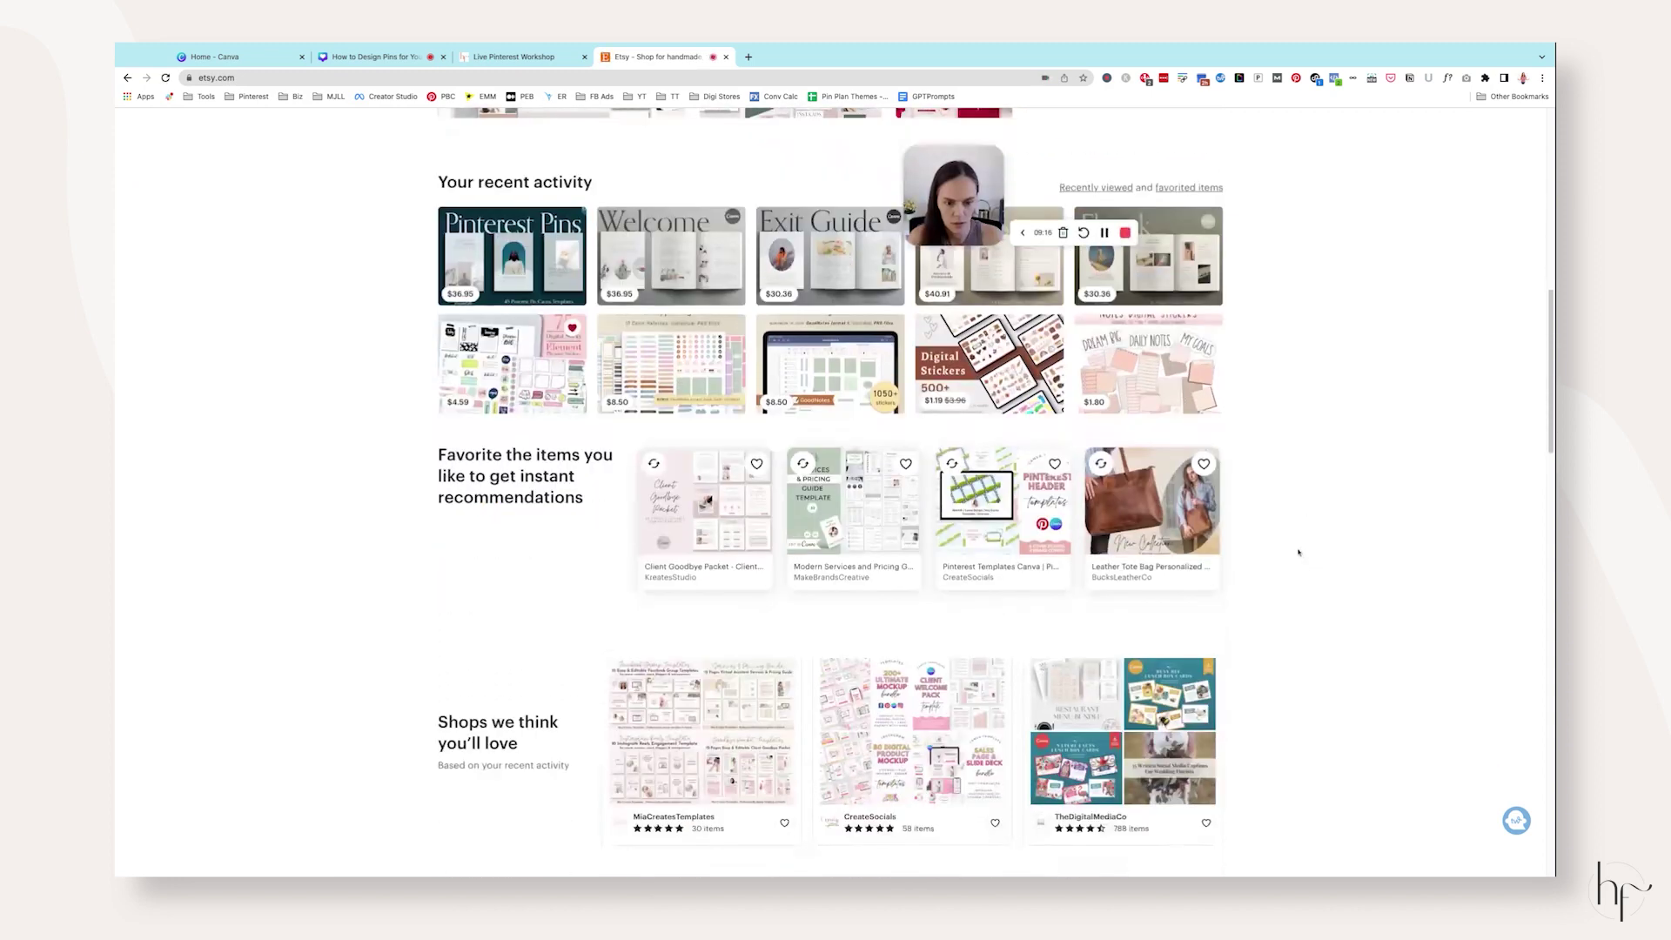
pyautogui.scroll(-2, 1297, 496)
pyautogui.scroll(-4, 1281, 543)
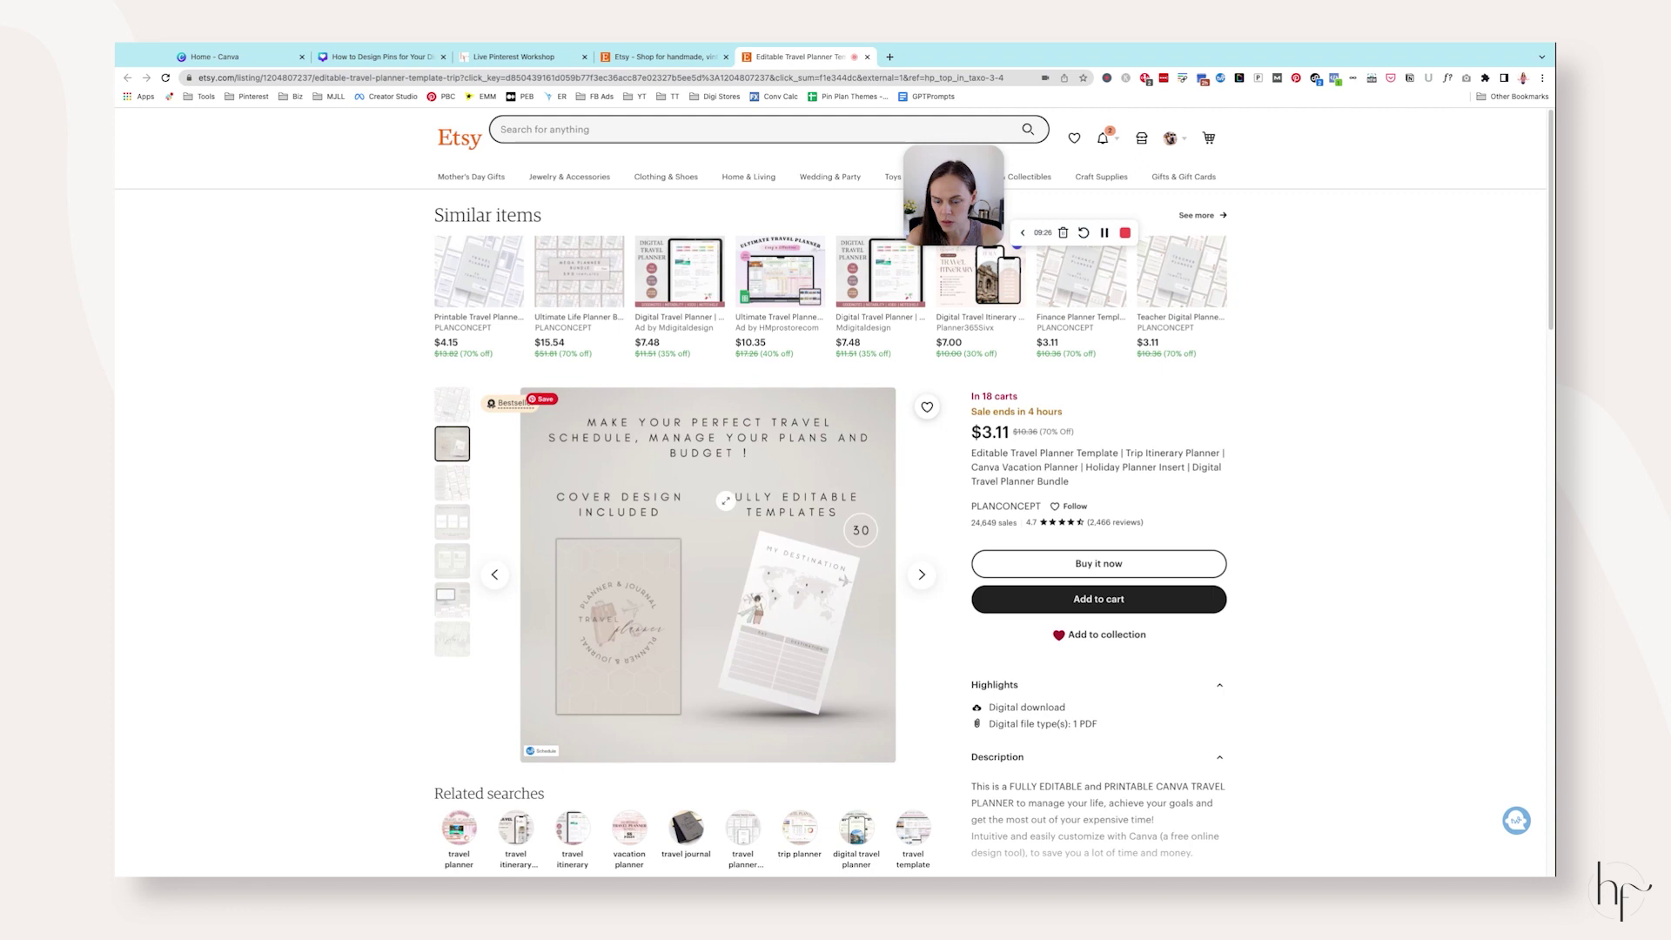
# Page through the listing's gallery to the Fully Customizable Templates image, briefly checking the Canva tab.
pyautogui.click(457, 486)
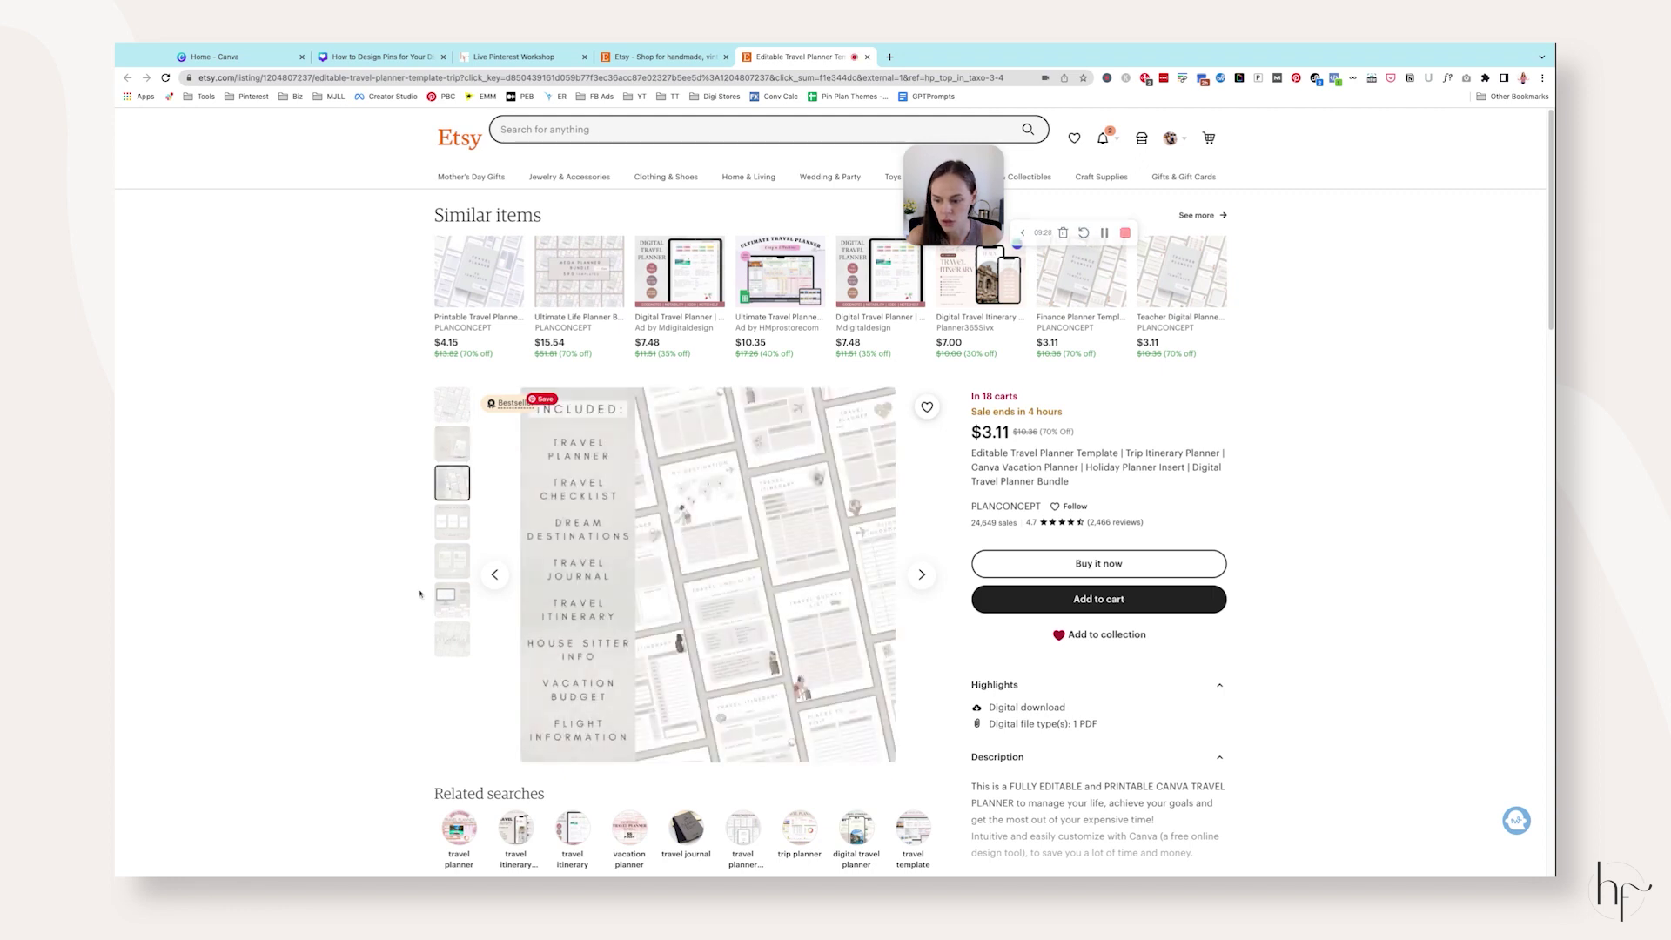
pyautogui.press('Right')
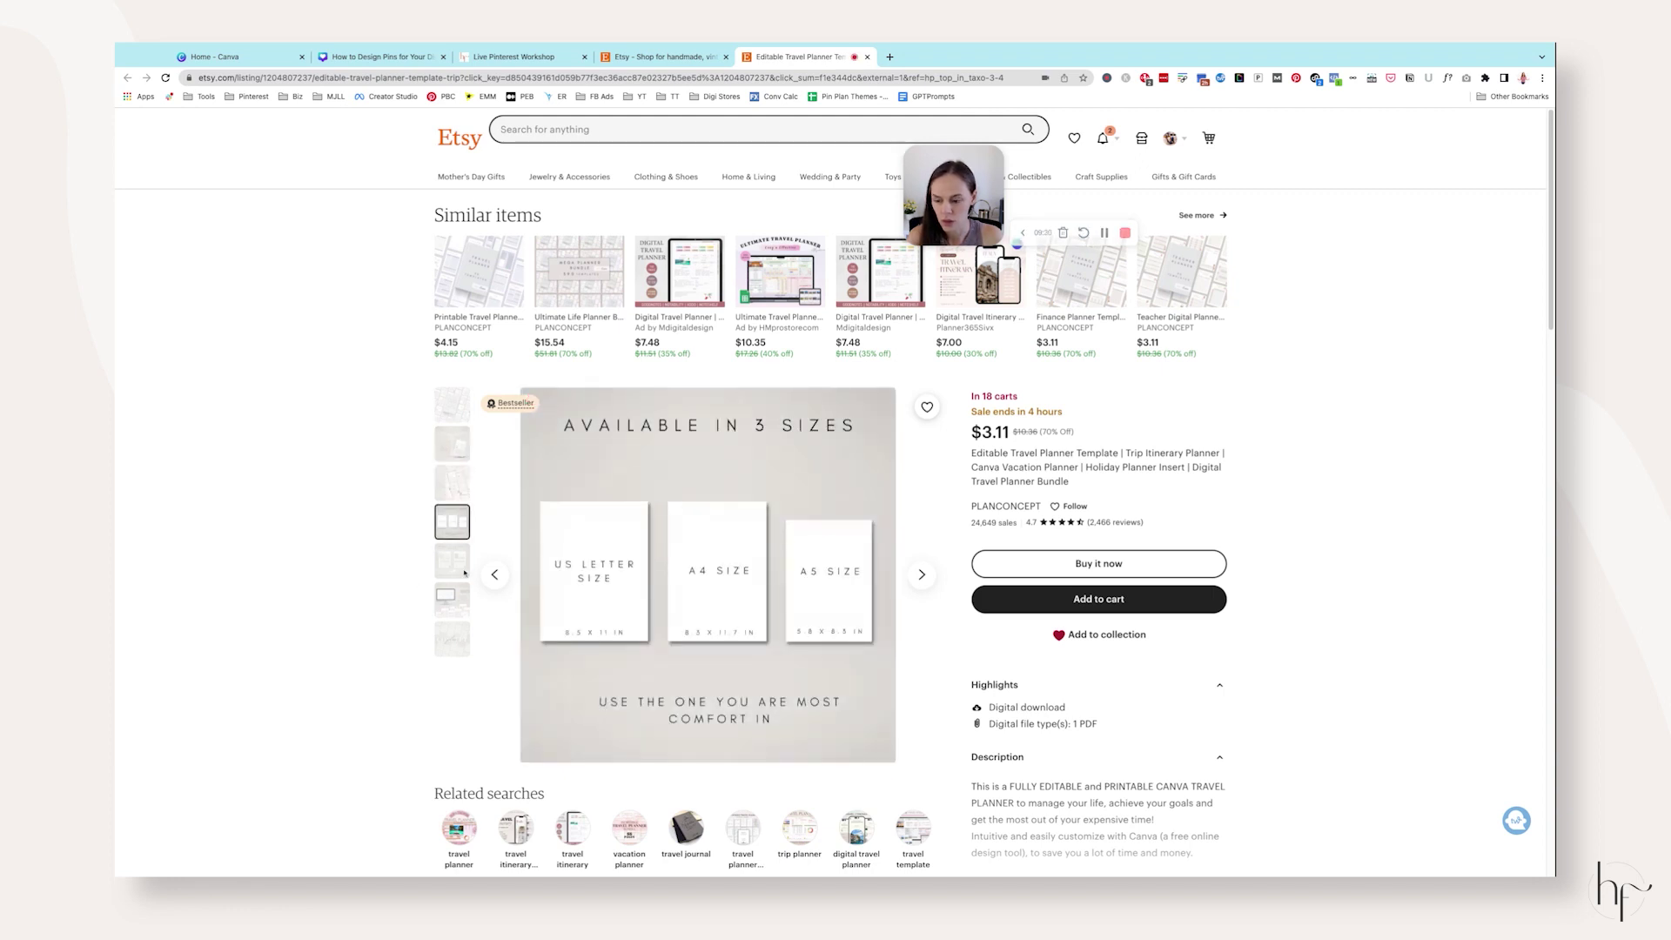
pyautogui.click(454, 566)
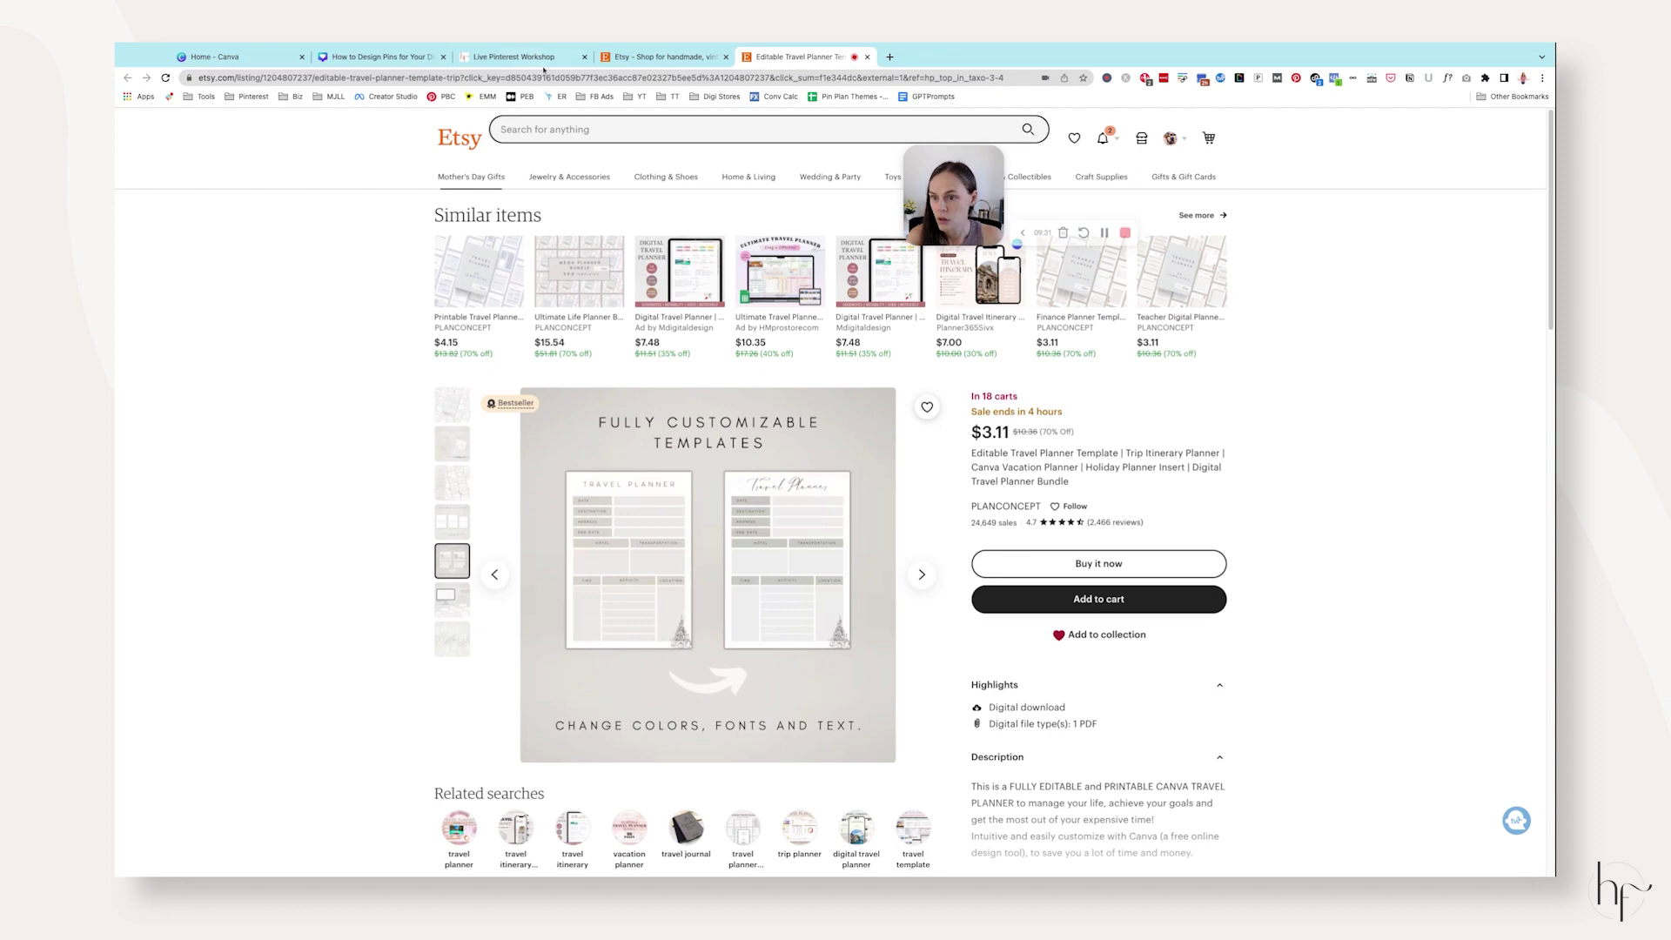
pyautogui.click(422, 58)
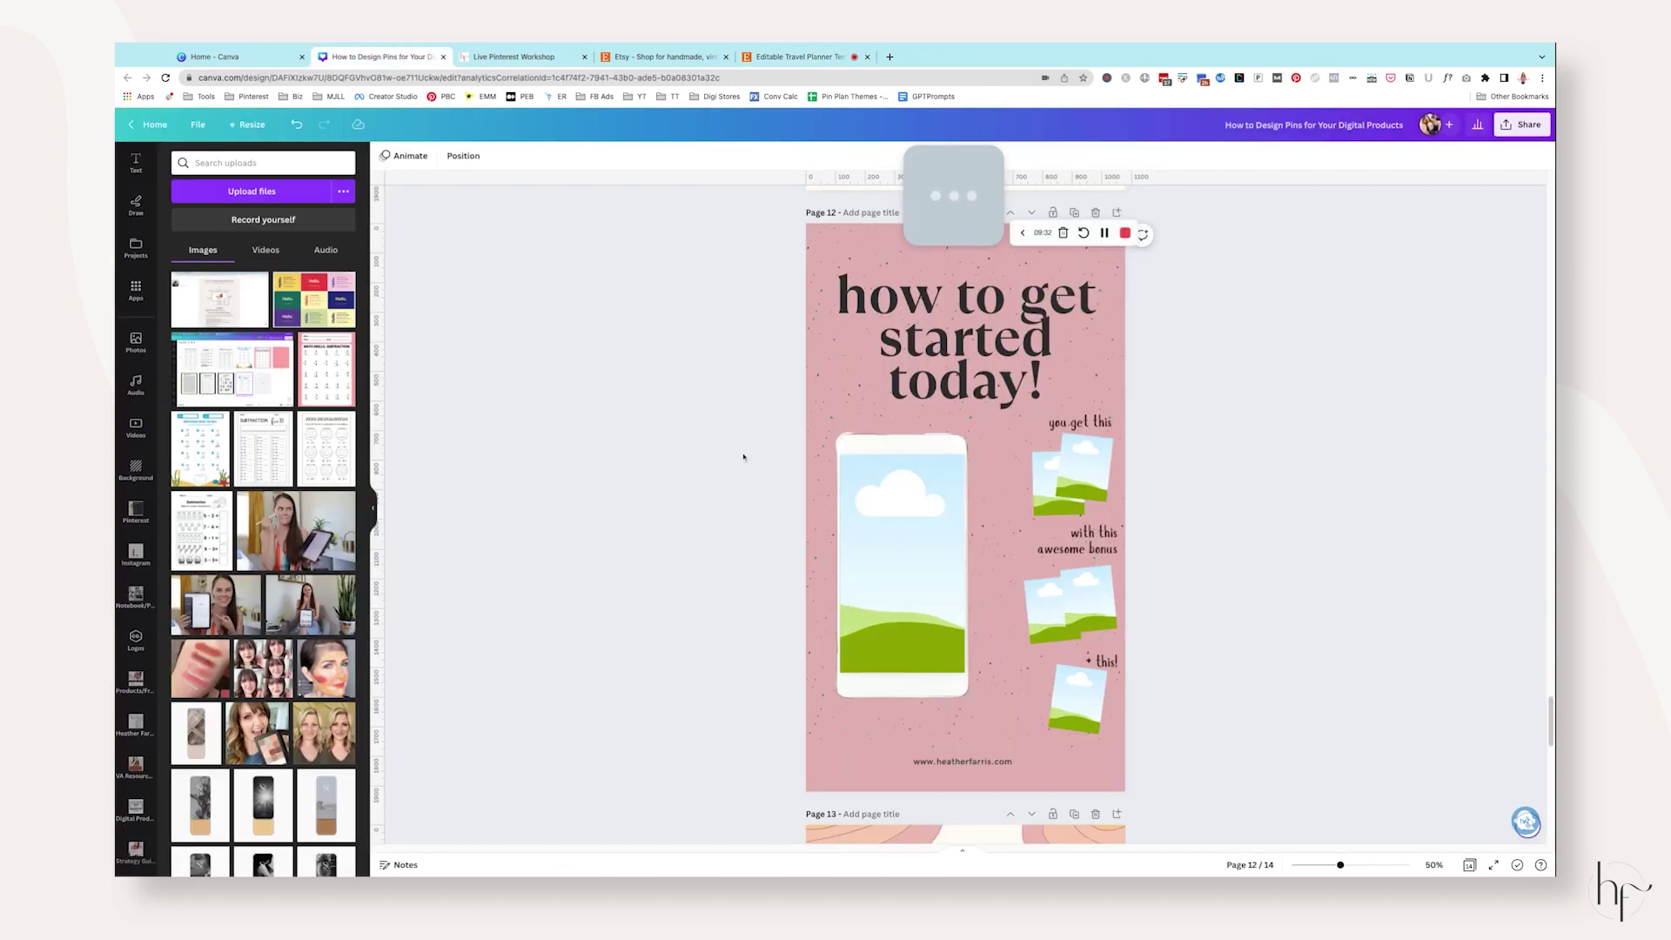
pyautogui.click(799, 56)
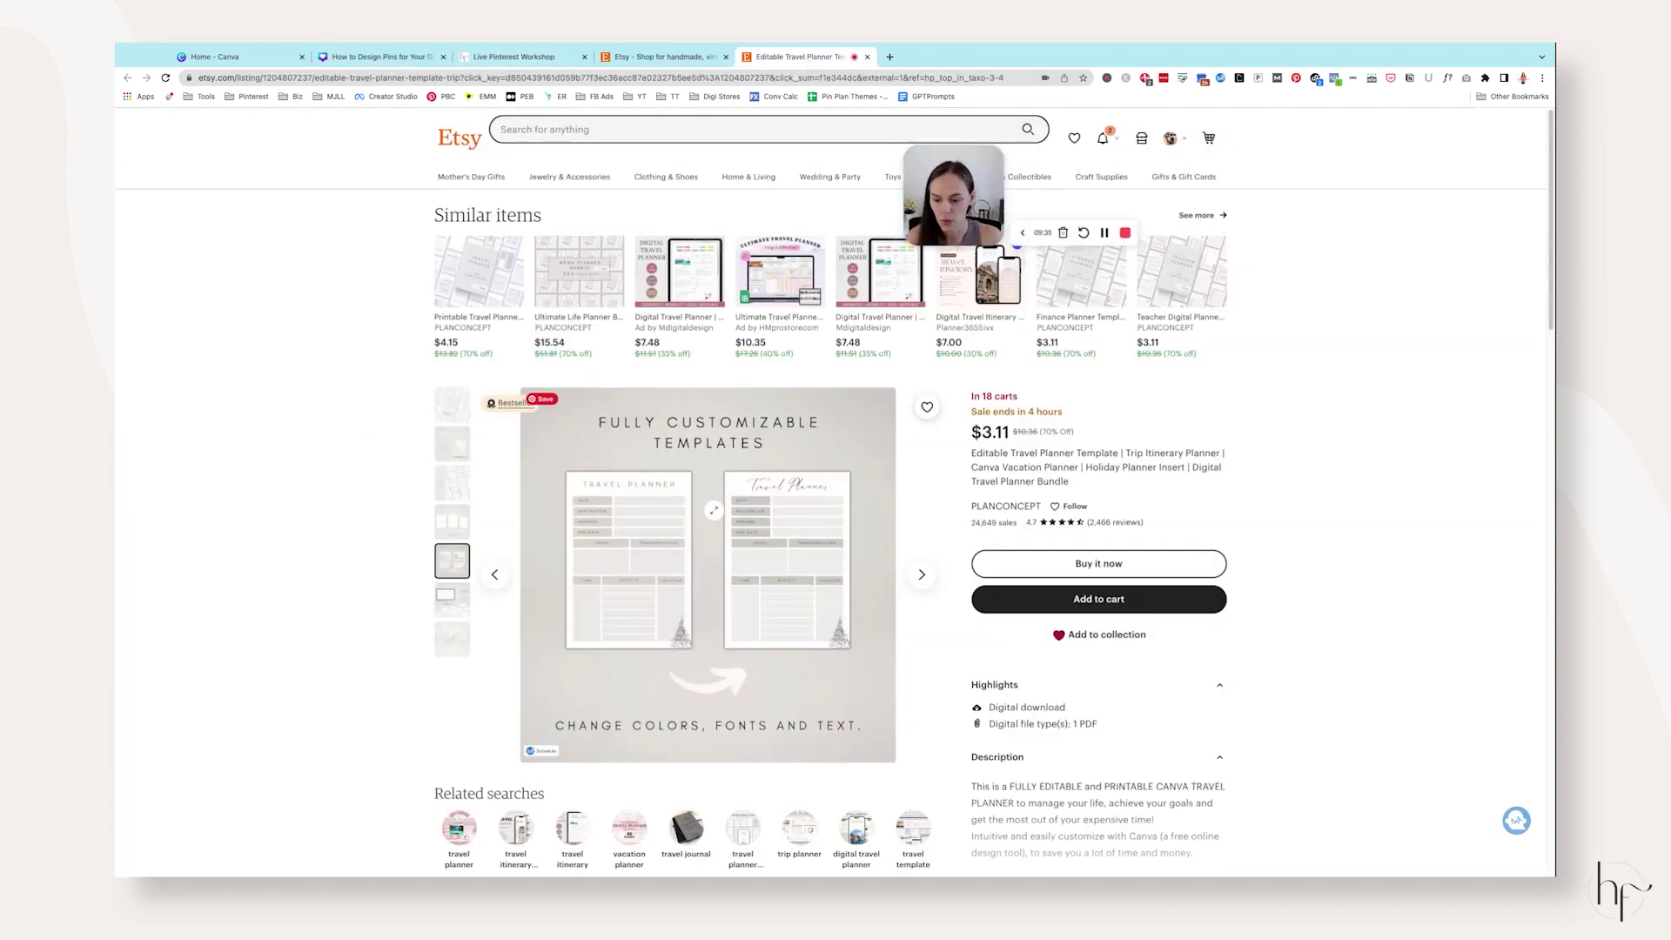
# Drop the travel planner screenshot into page 12's phone mockup, reframe its crop, and return to Etsy.
pyautogui.moveTo(494, 59); pyautogui.dragTo(909, 553)
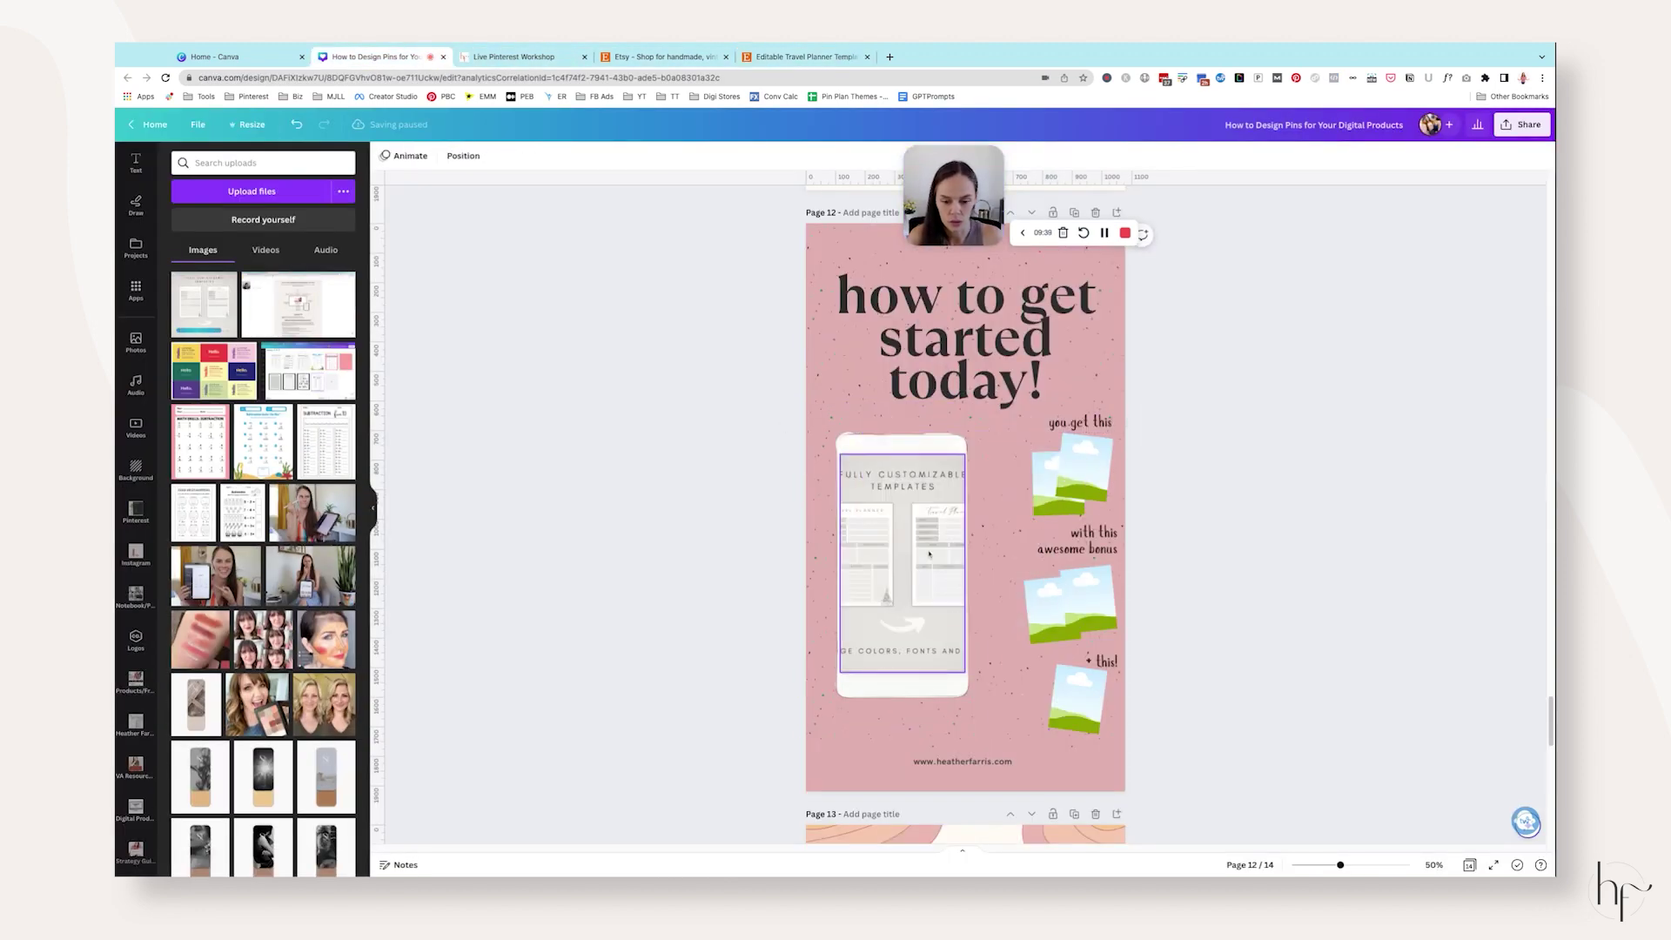
pyautogui.doubleClick(910, 552)
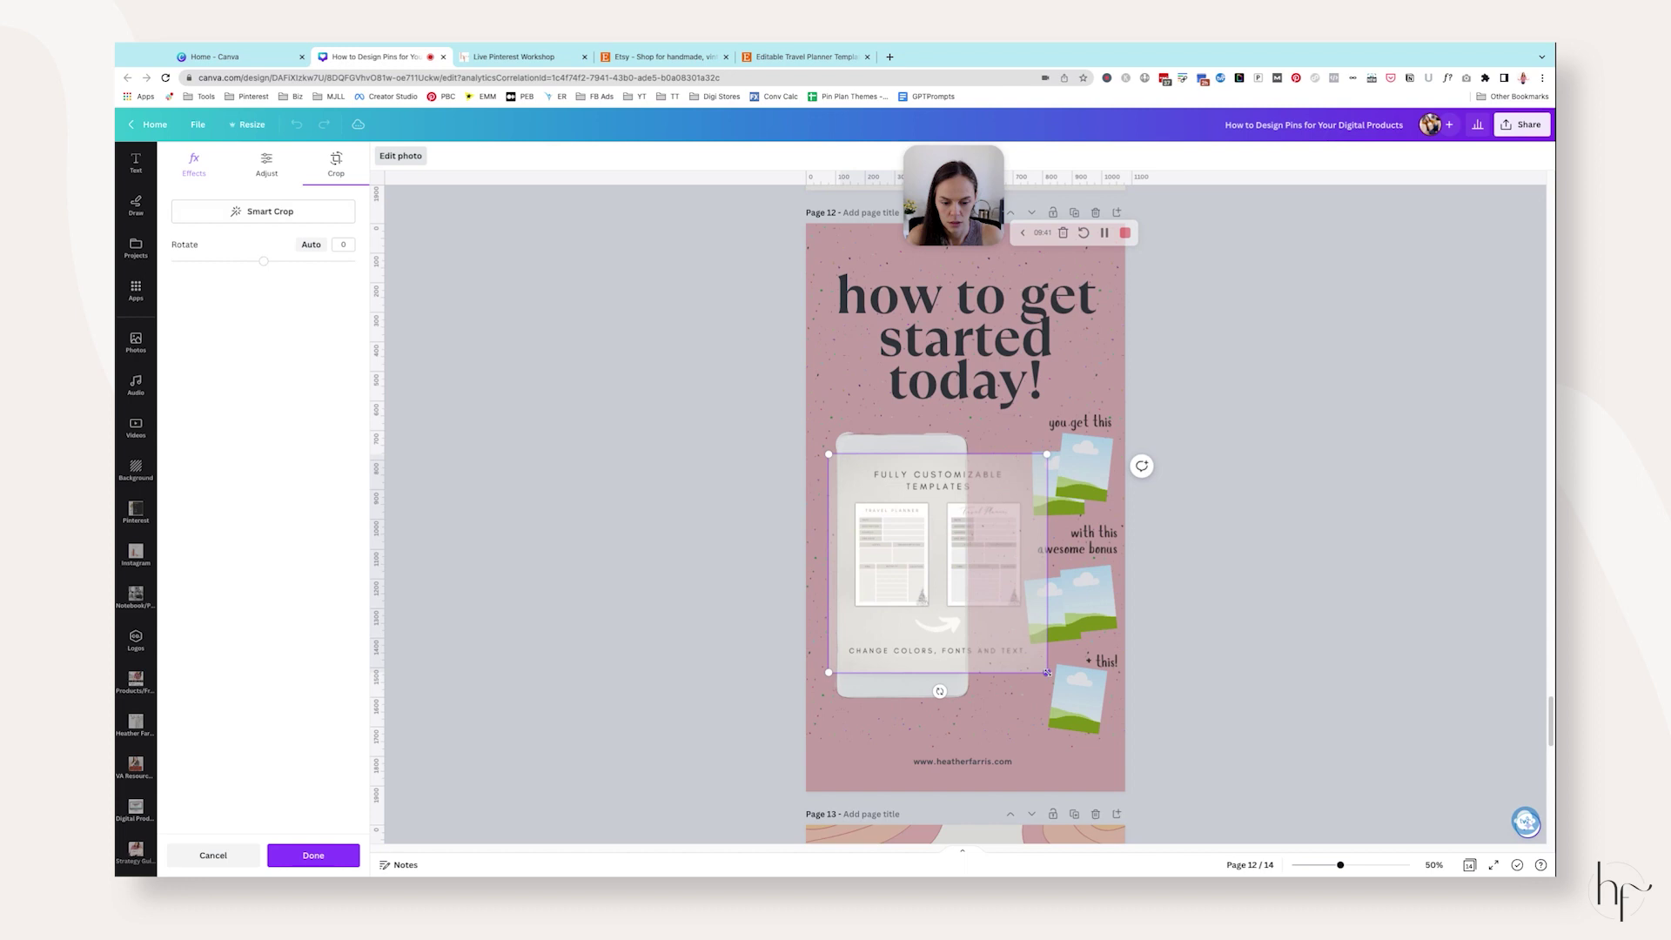
pyautogui.moveTo(953, 619); pyautogui.dragTo(916, 557)
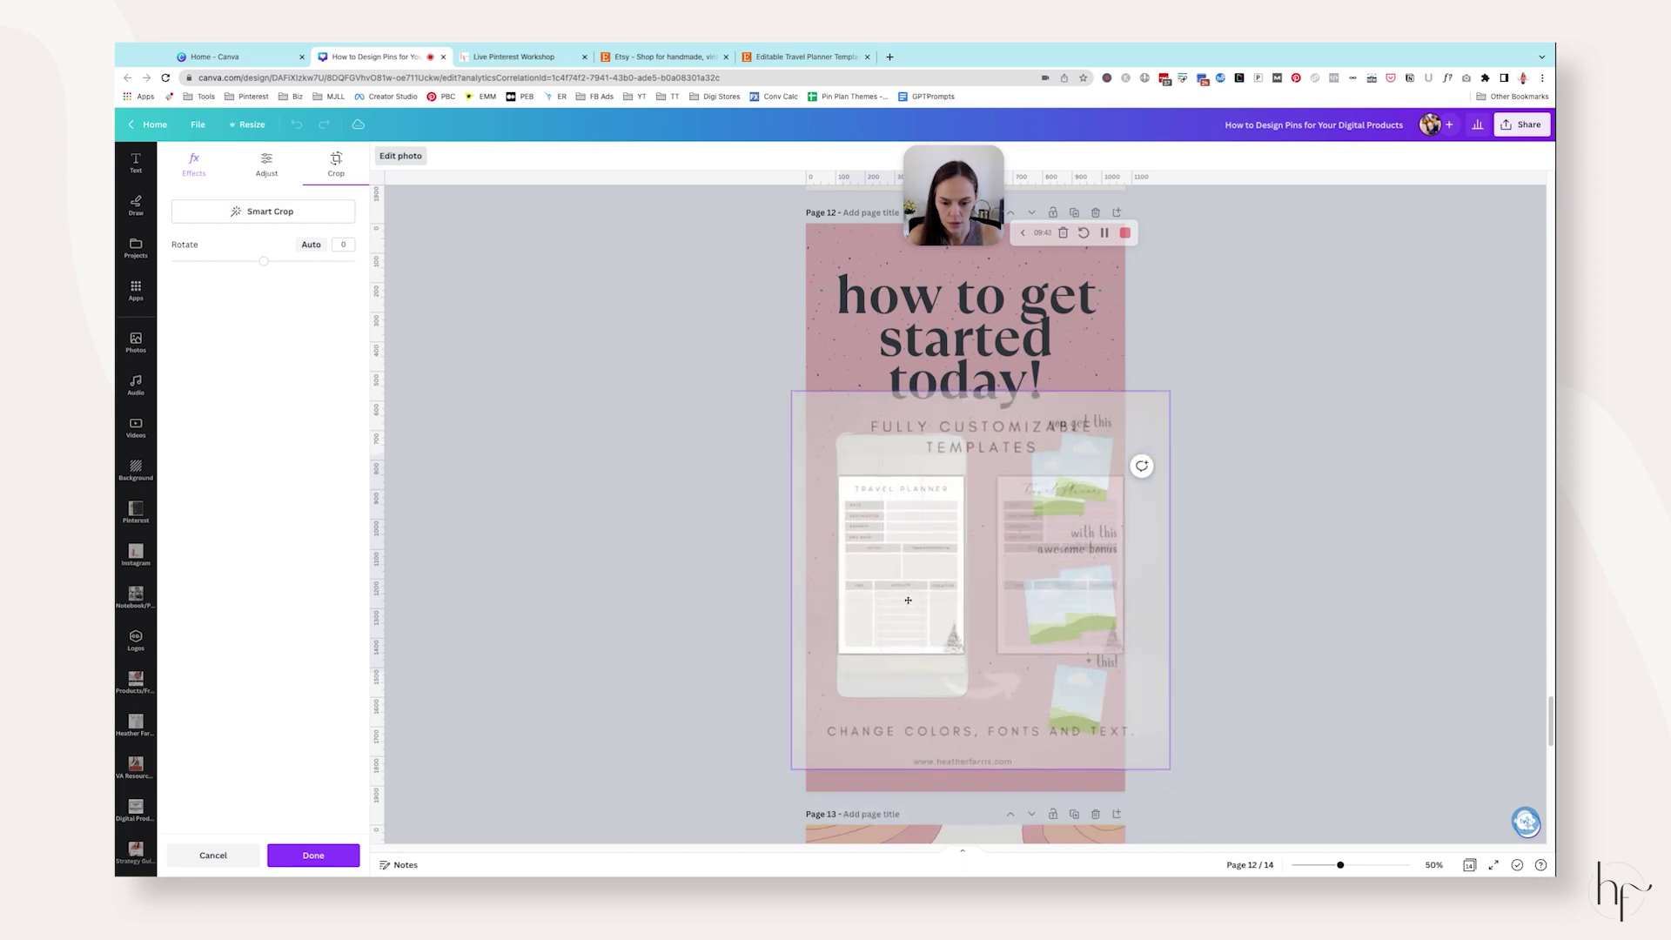
pyautogui.click(1270, 523)
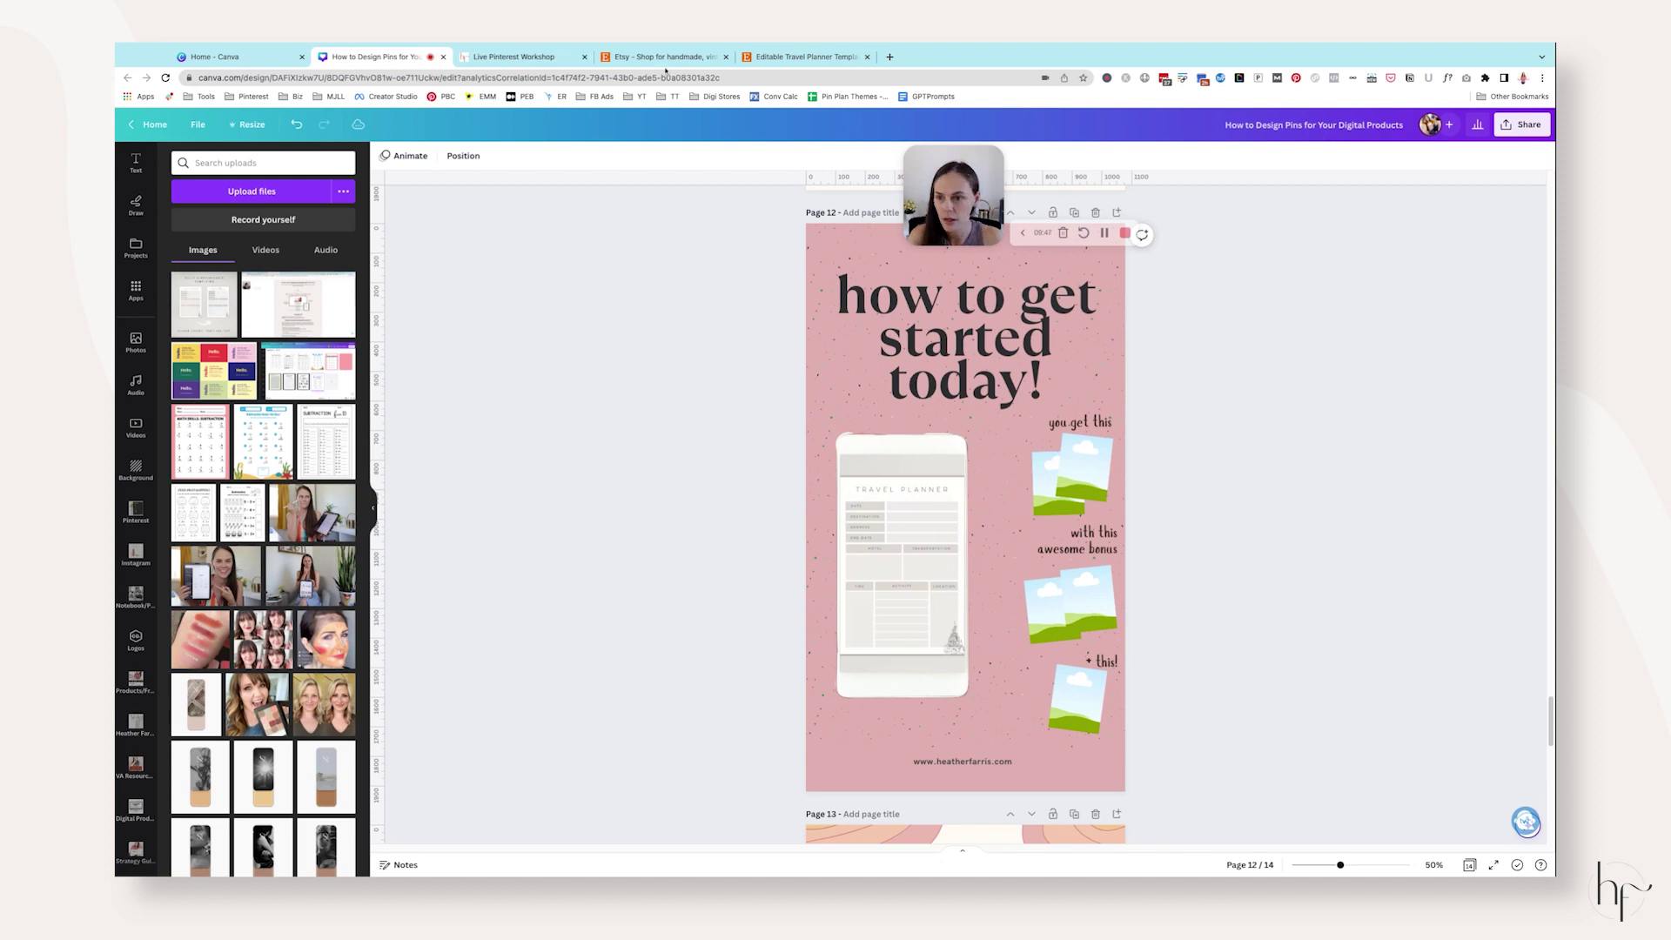
pyautogui.click(803, 56)
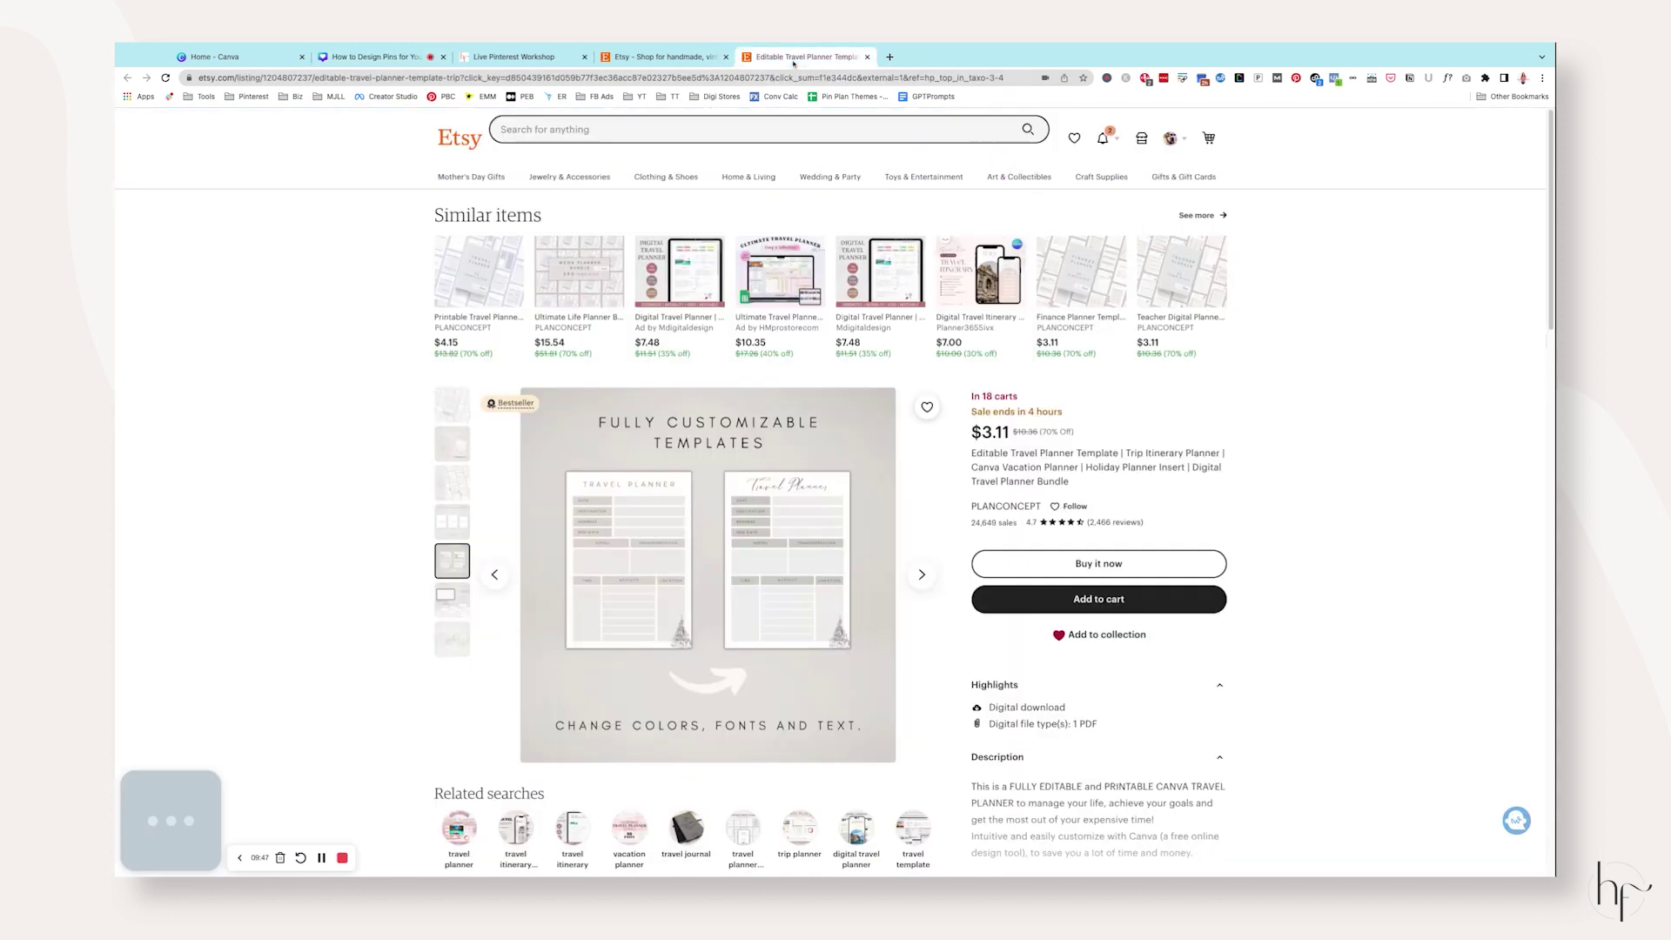
# Browse the Etsy listing's gallery images, then return to the Canva pin's 'you got this' text.
pyautogui.click(456, 604)
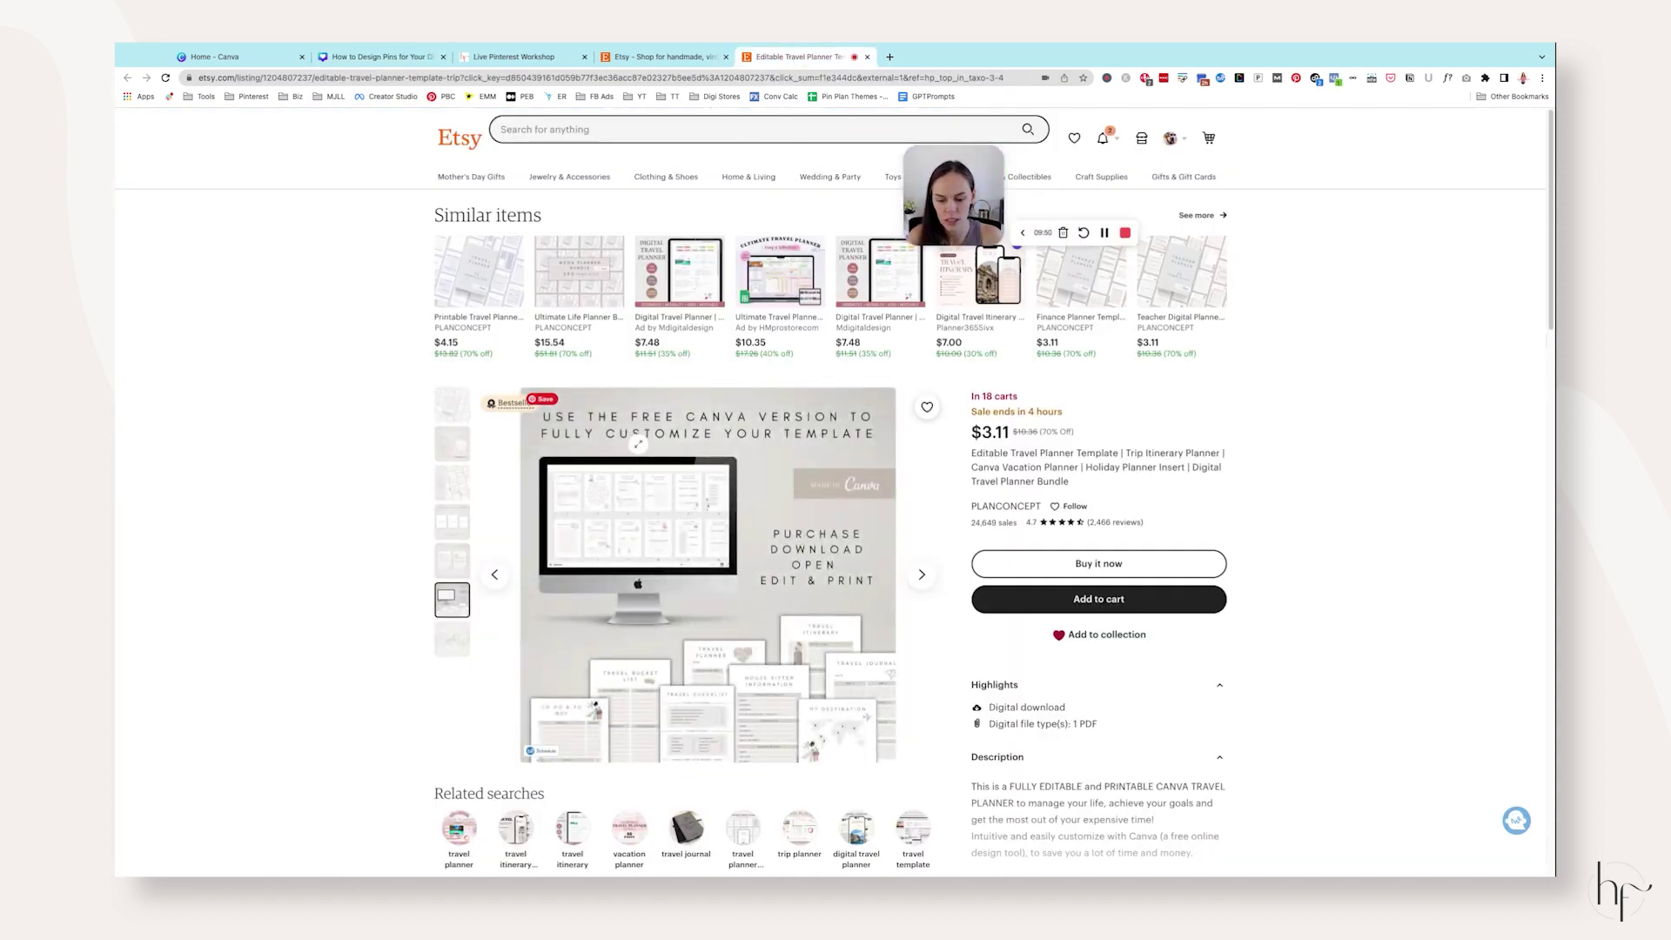
pyautogui.scroll(-1, 673, 457)
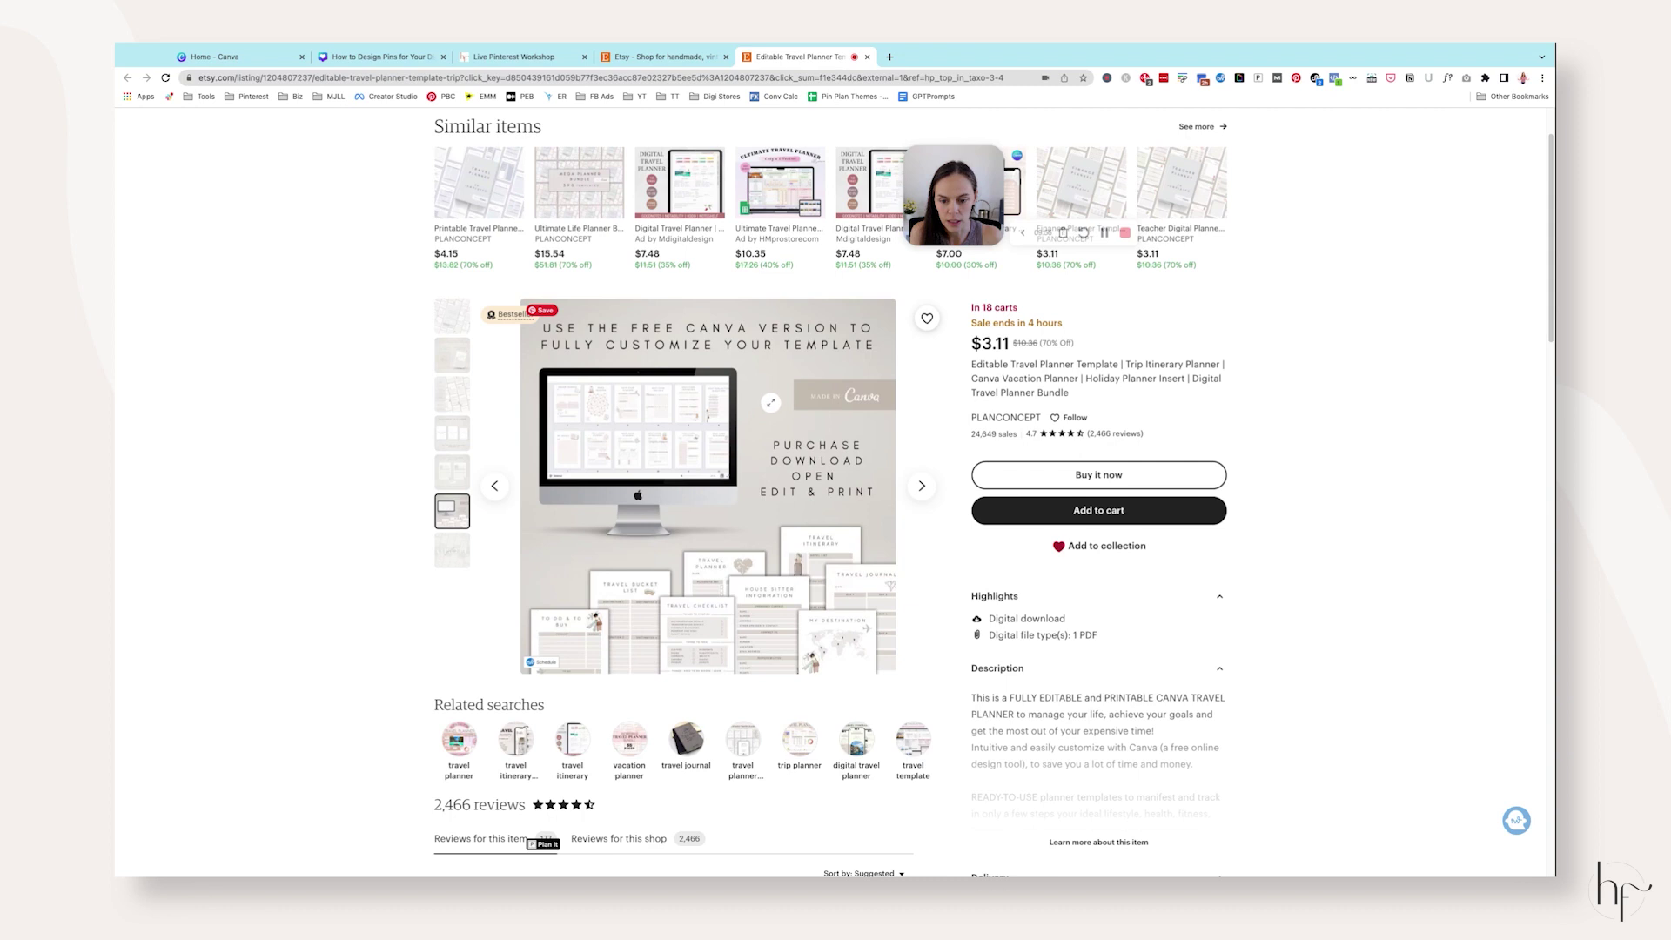
pyautogui.click(467, 555)
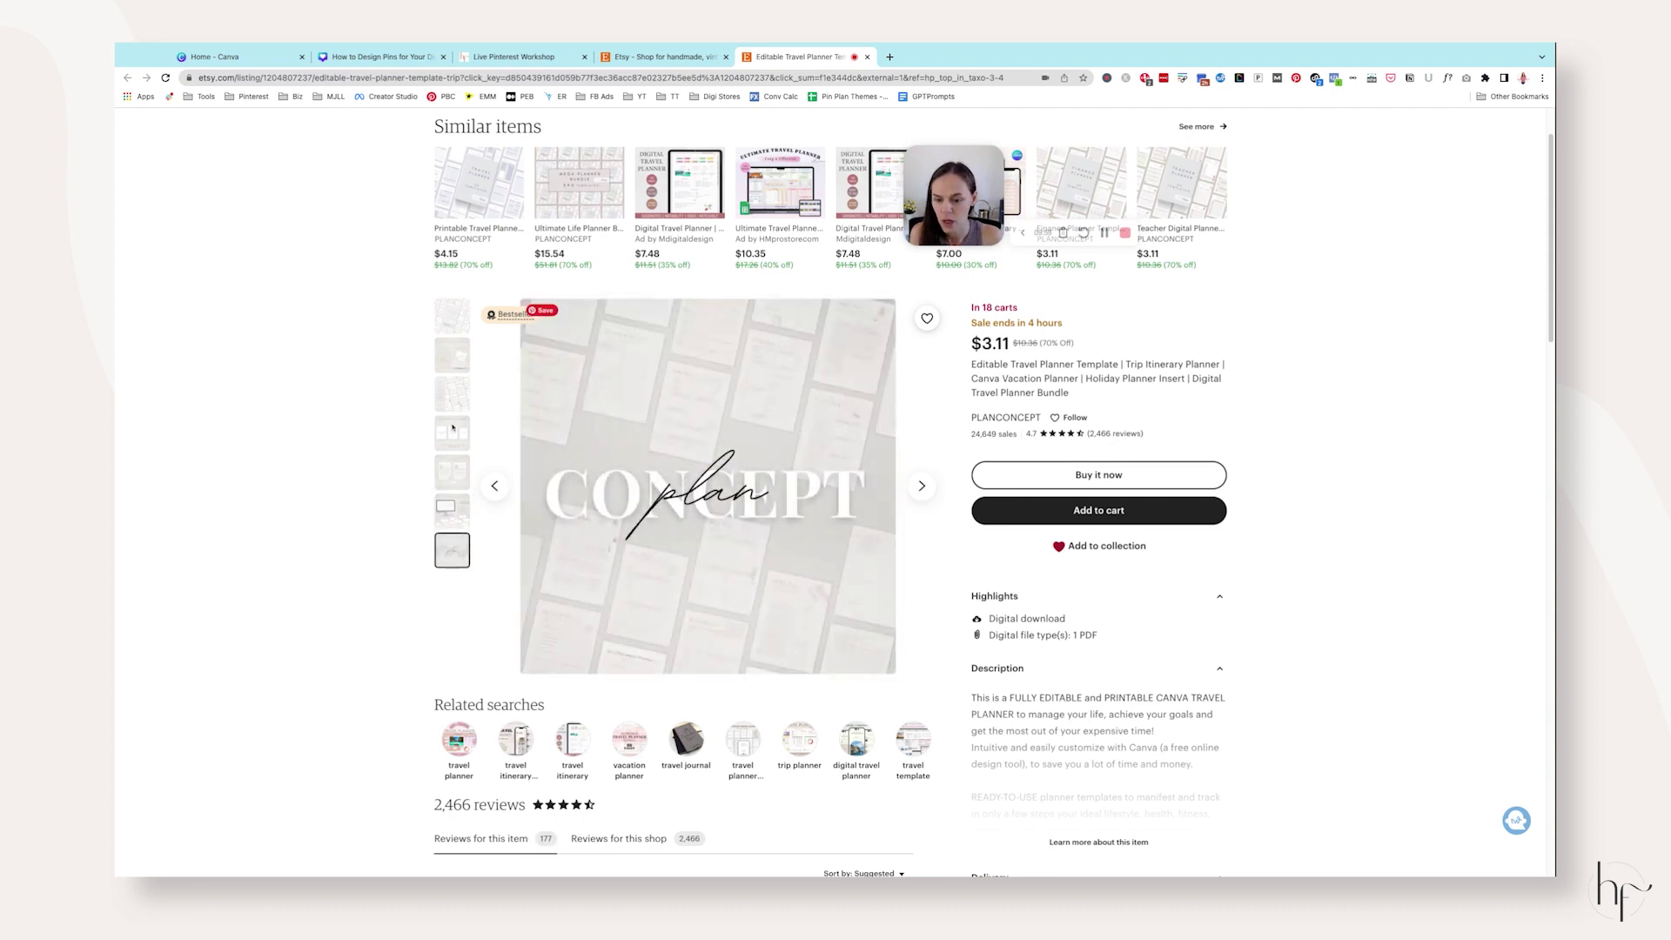
pyautogui.click(452, 472)
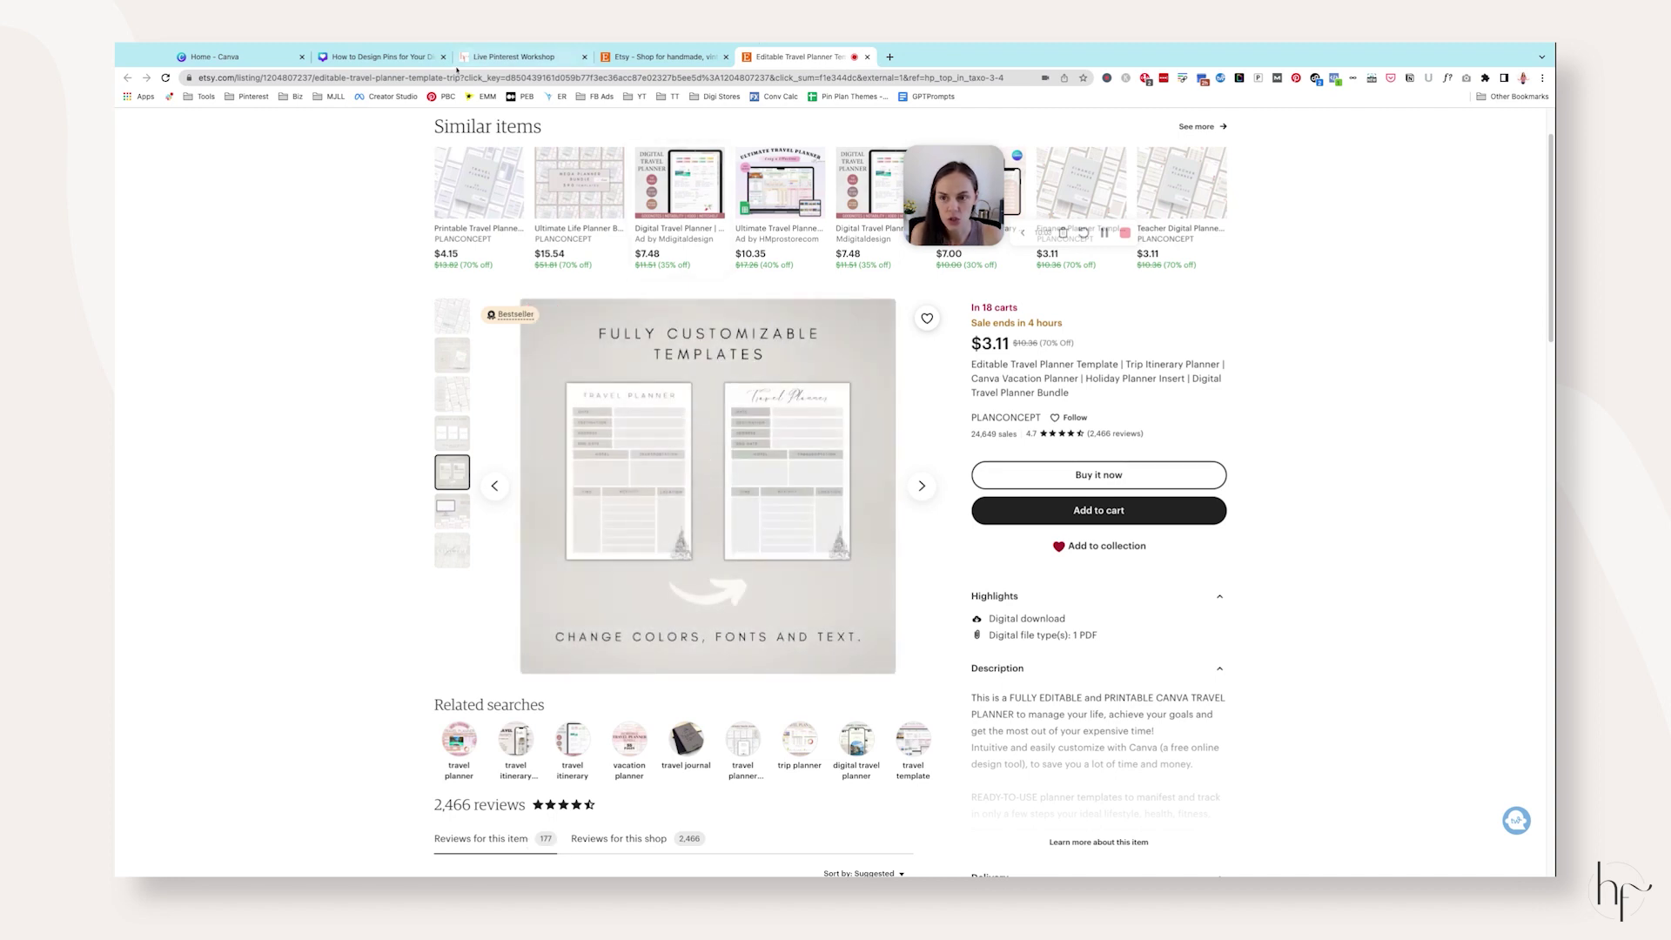
pyautogui.click(409, 57)
pyautogui.click(1071, 423)
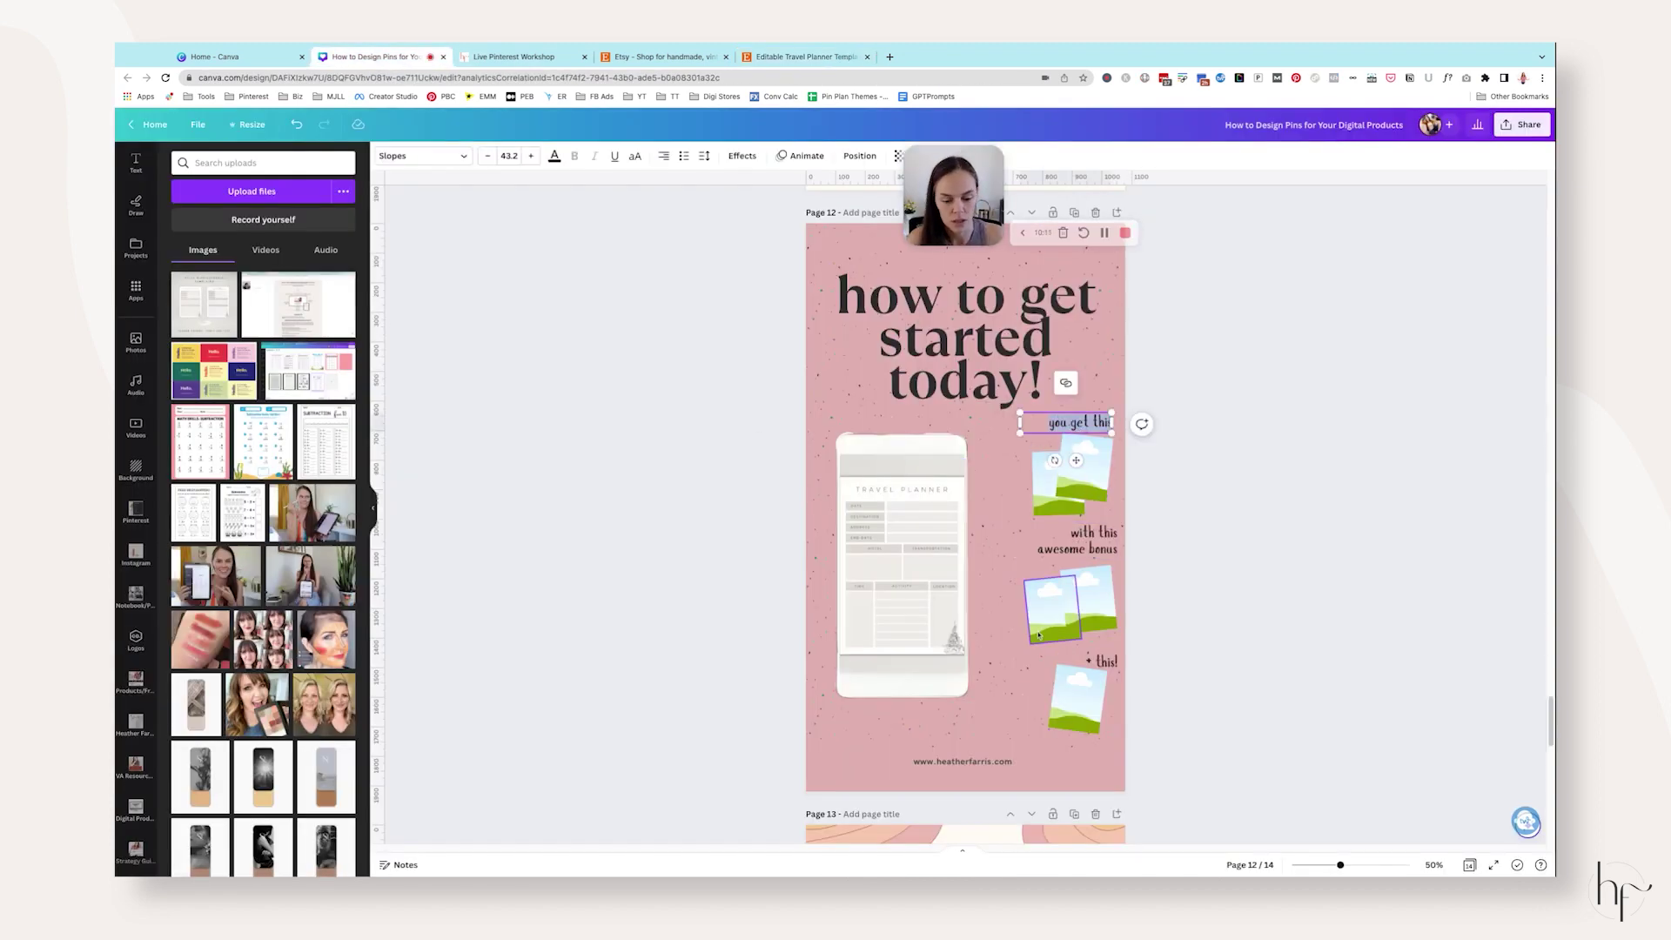
# Replace the pink pin's headline with 'fall in love with digital planners'.
pyautogui.doubleClick(966, 339)
pyautogui.write('make pl')
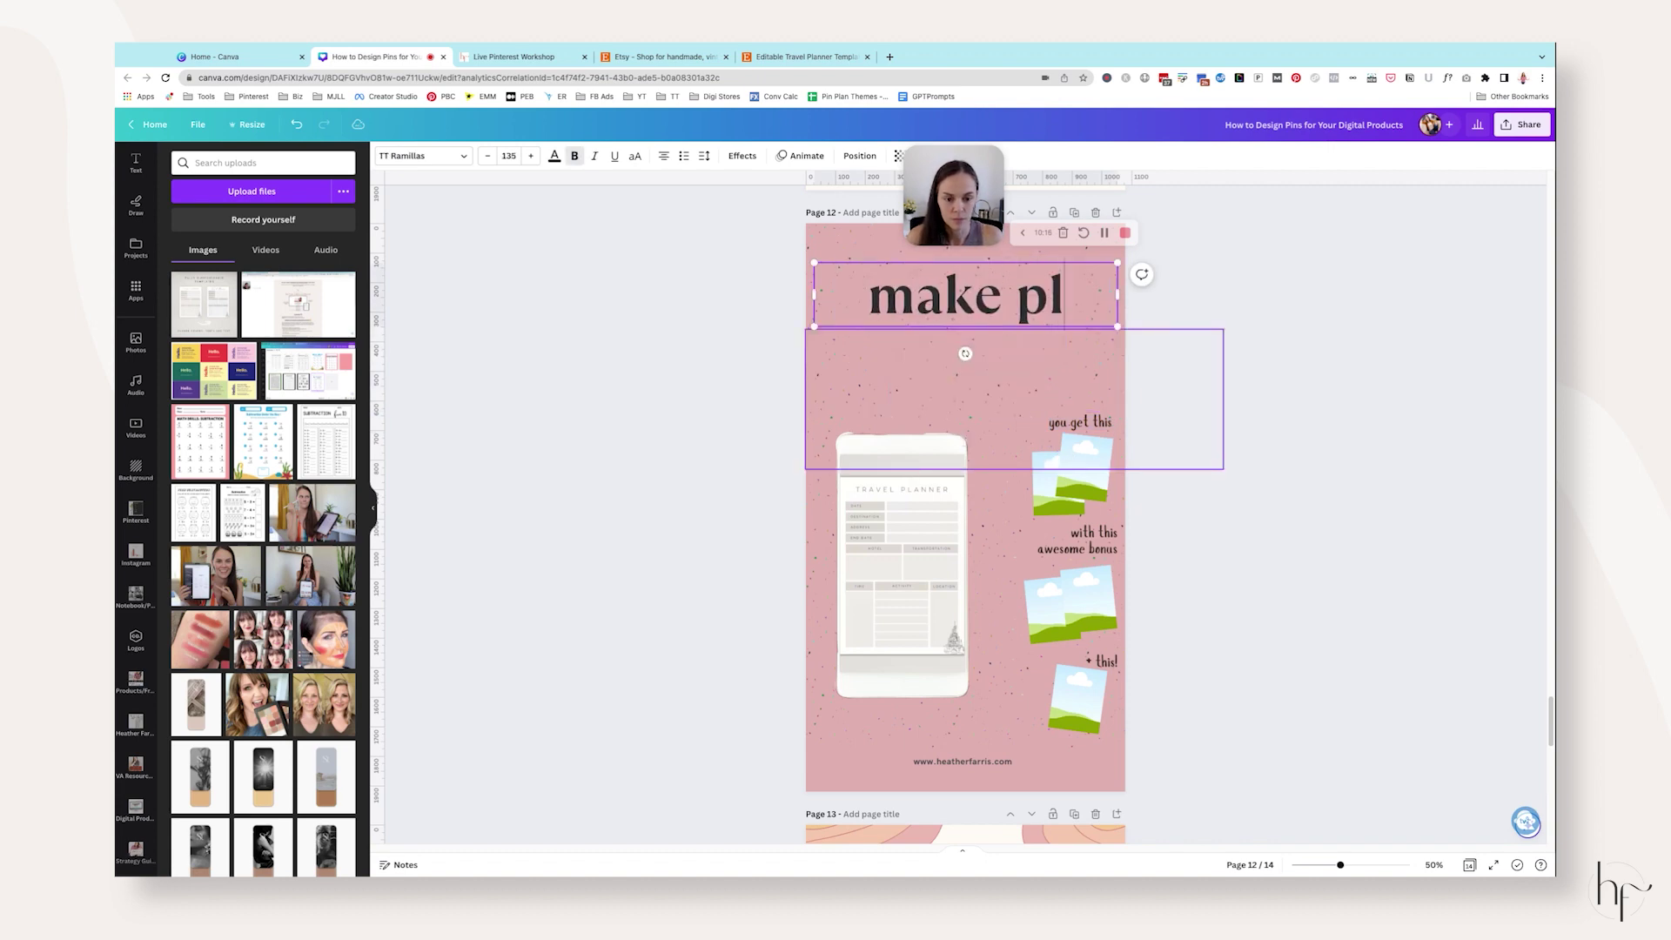
pyautogui.press('BackSpace')
pyautogui.press('BackSpace')
pyautogui.press('BackSpace')
pyautogui.press('BackSpace')
pyautogui.write('falli')
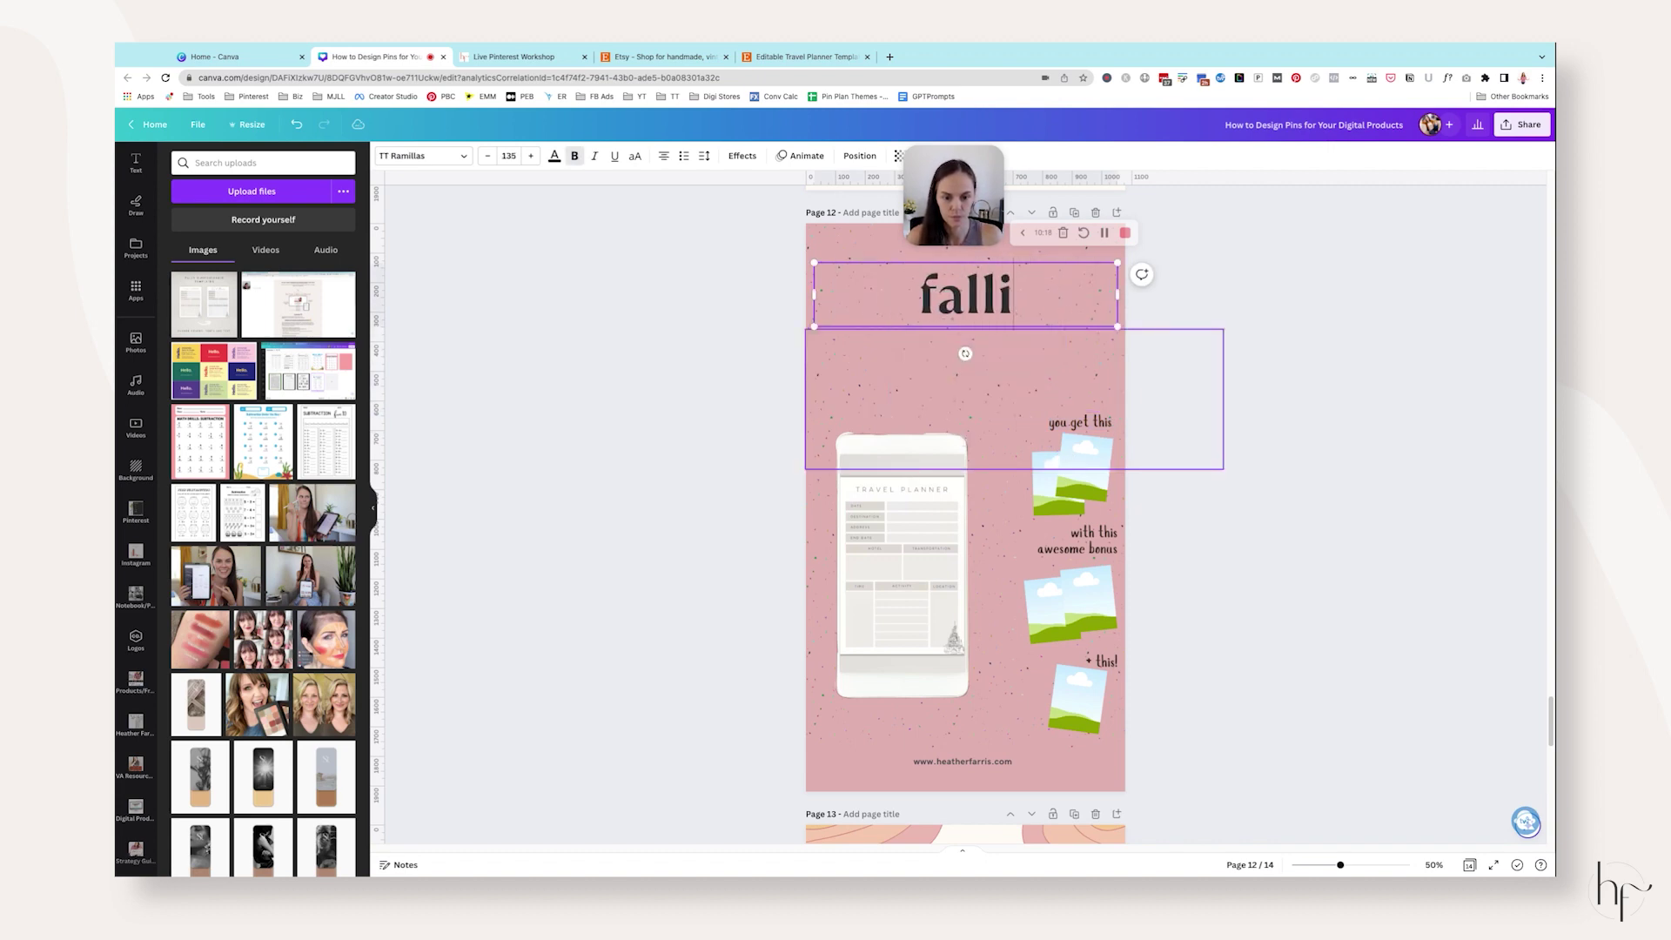
pyautogui.press('BackSpace')
pyautogui.write('in love with digita')
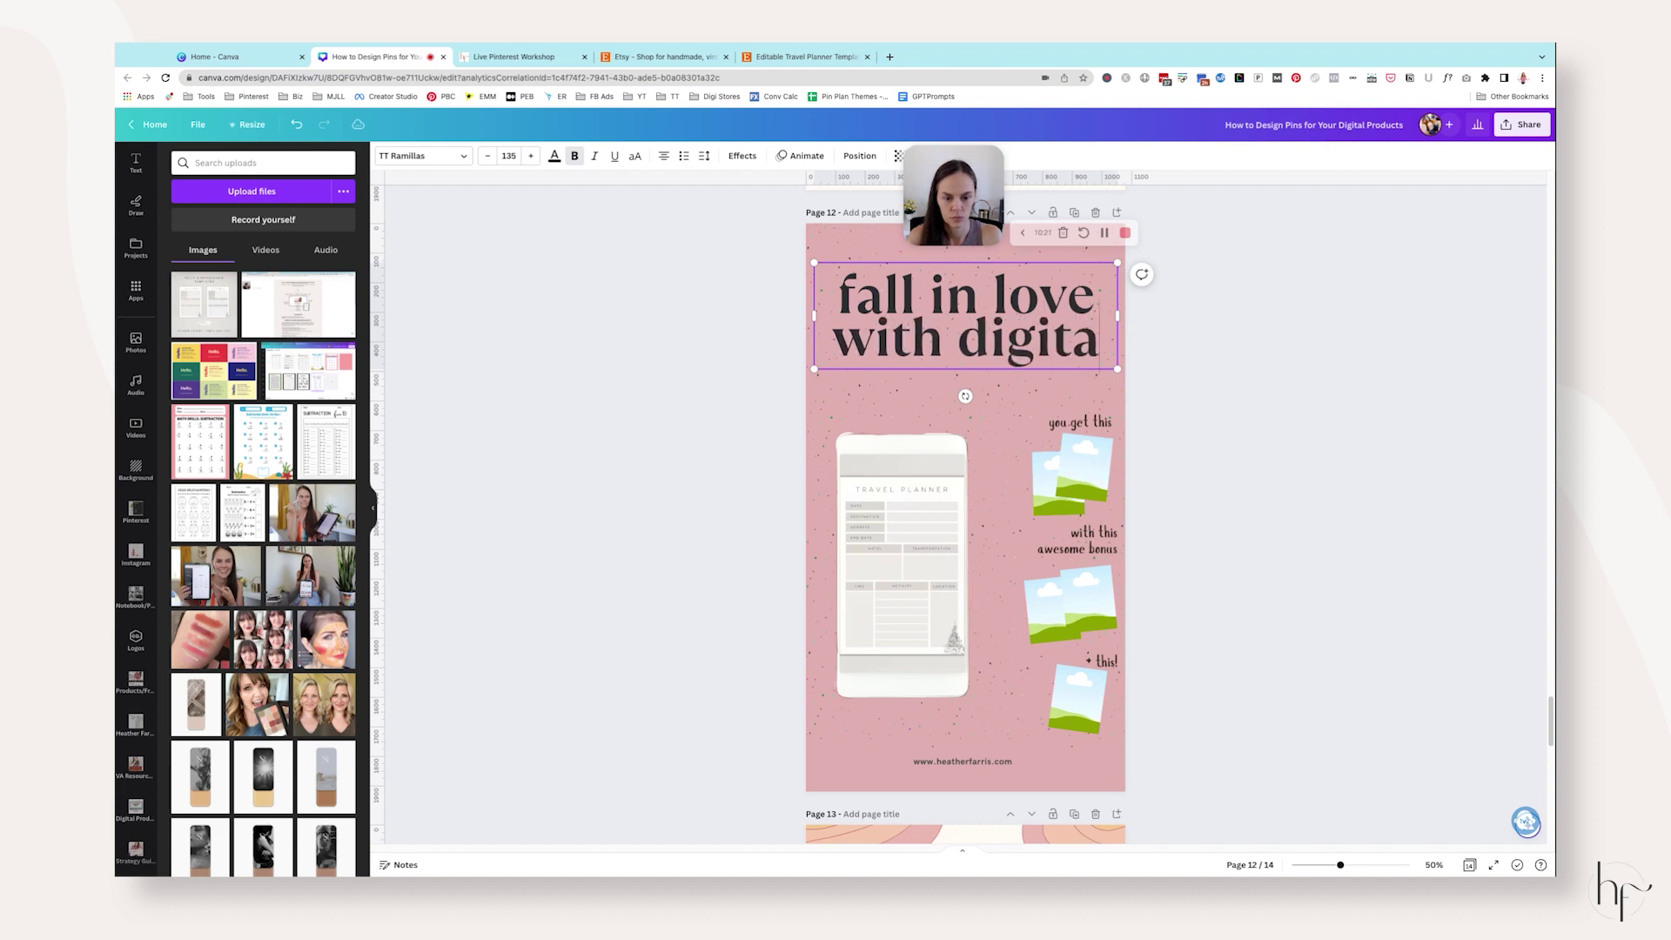
pyautogui.write('l planners')
pyautogui.click(1257, 403)
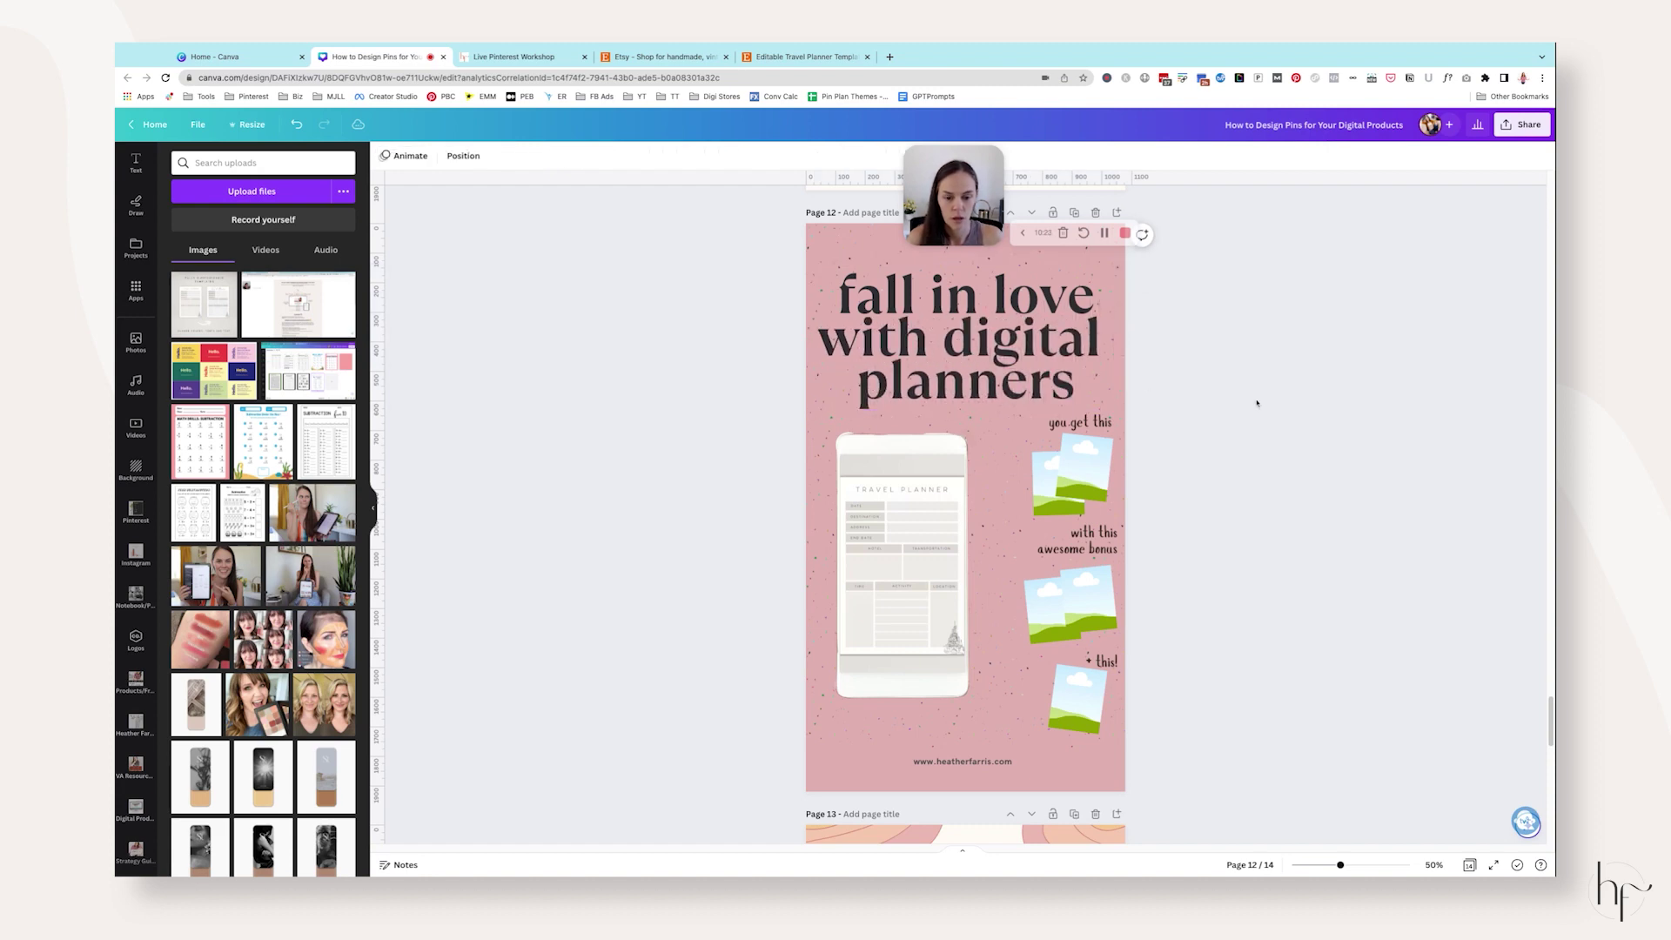
pyautogui.scroll(-10, 1233, 393)
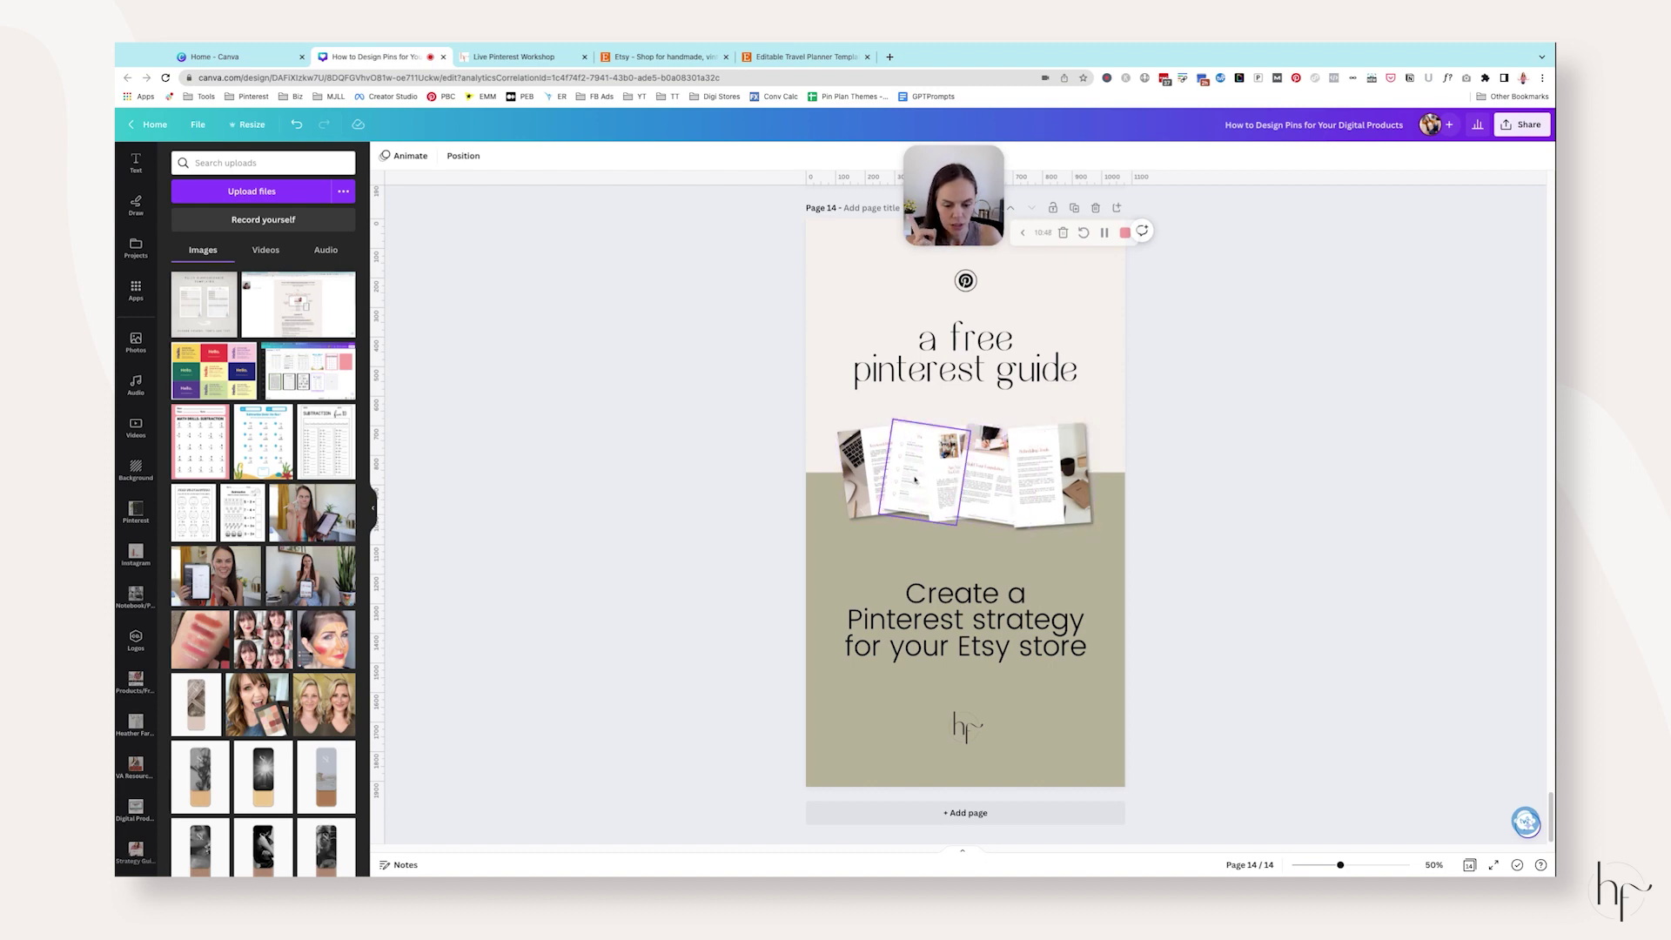
# Select the 'a free pinterest guide' heading on page 14 and add blank page 15 after it.
pyautogui.click(971, 343)
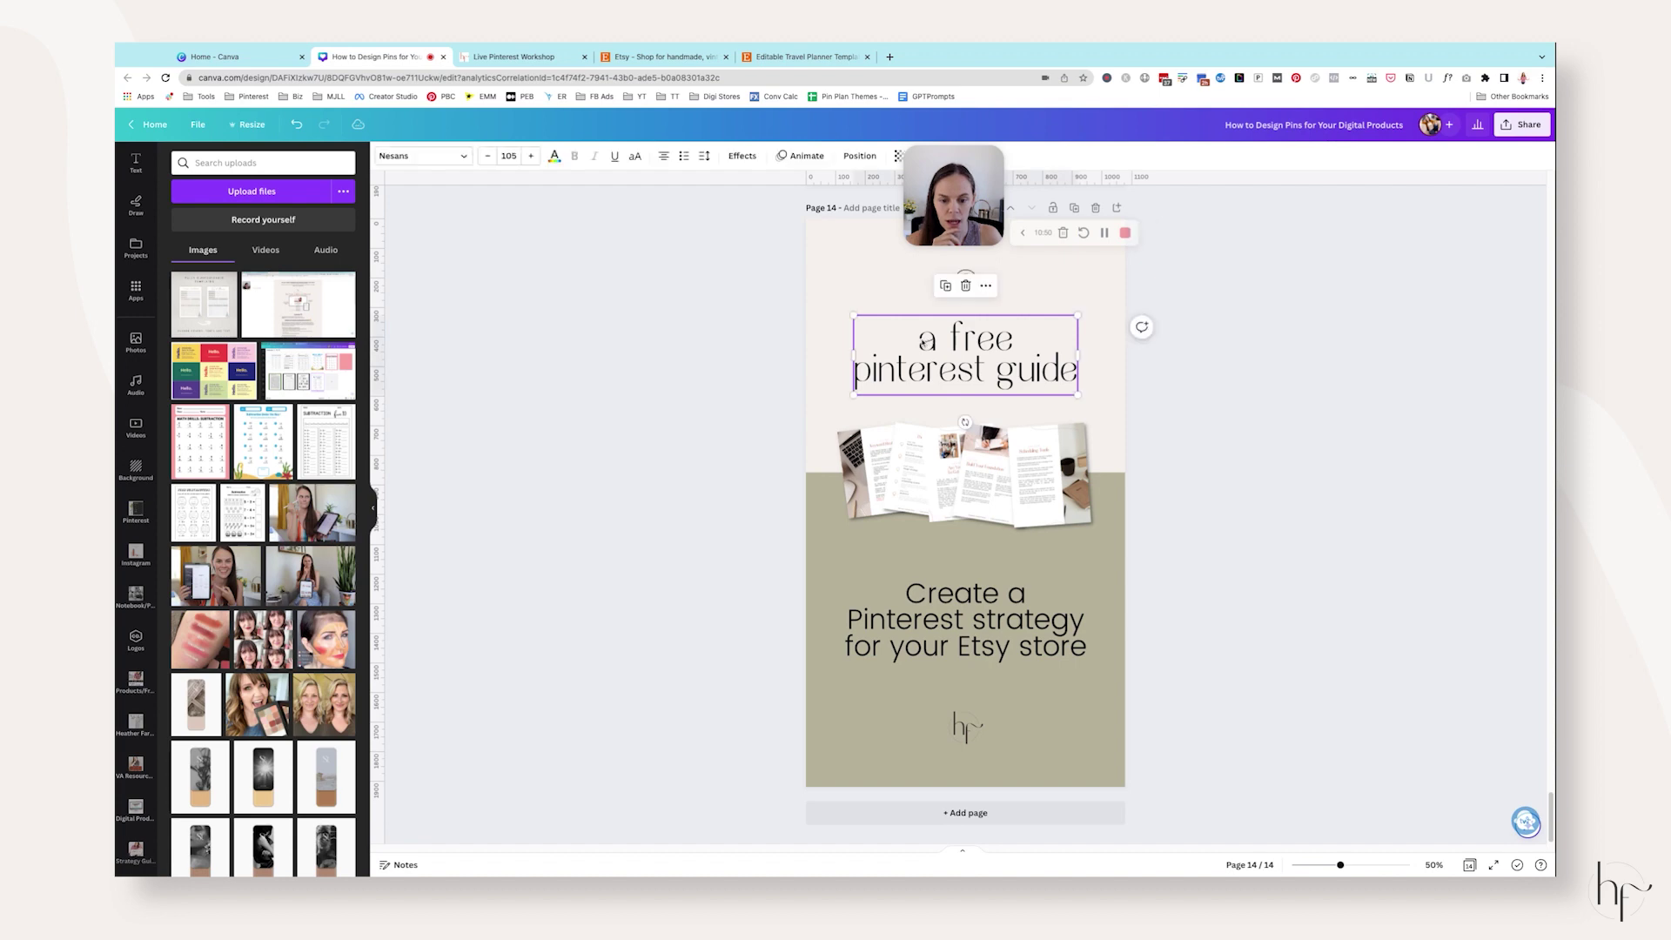
pyautogui.click(971, 343)
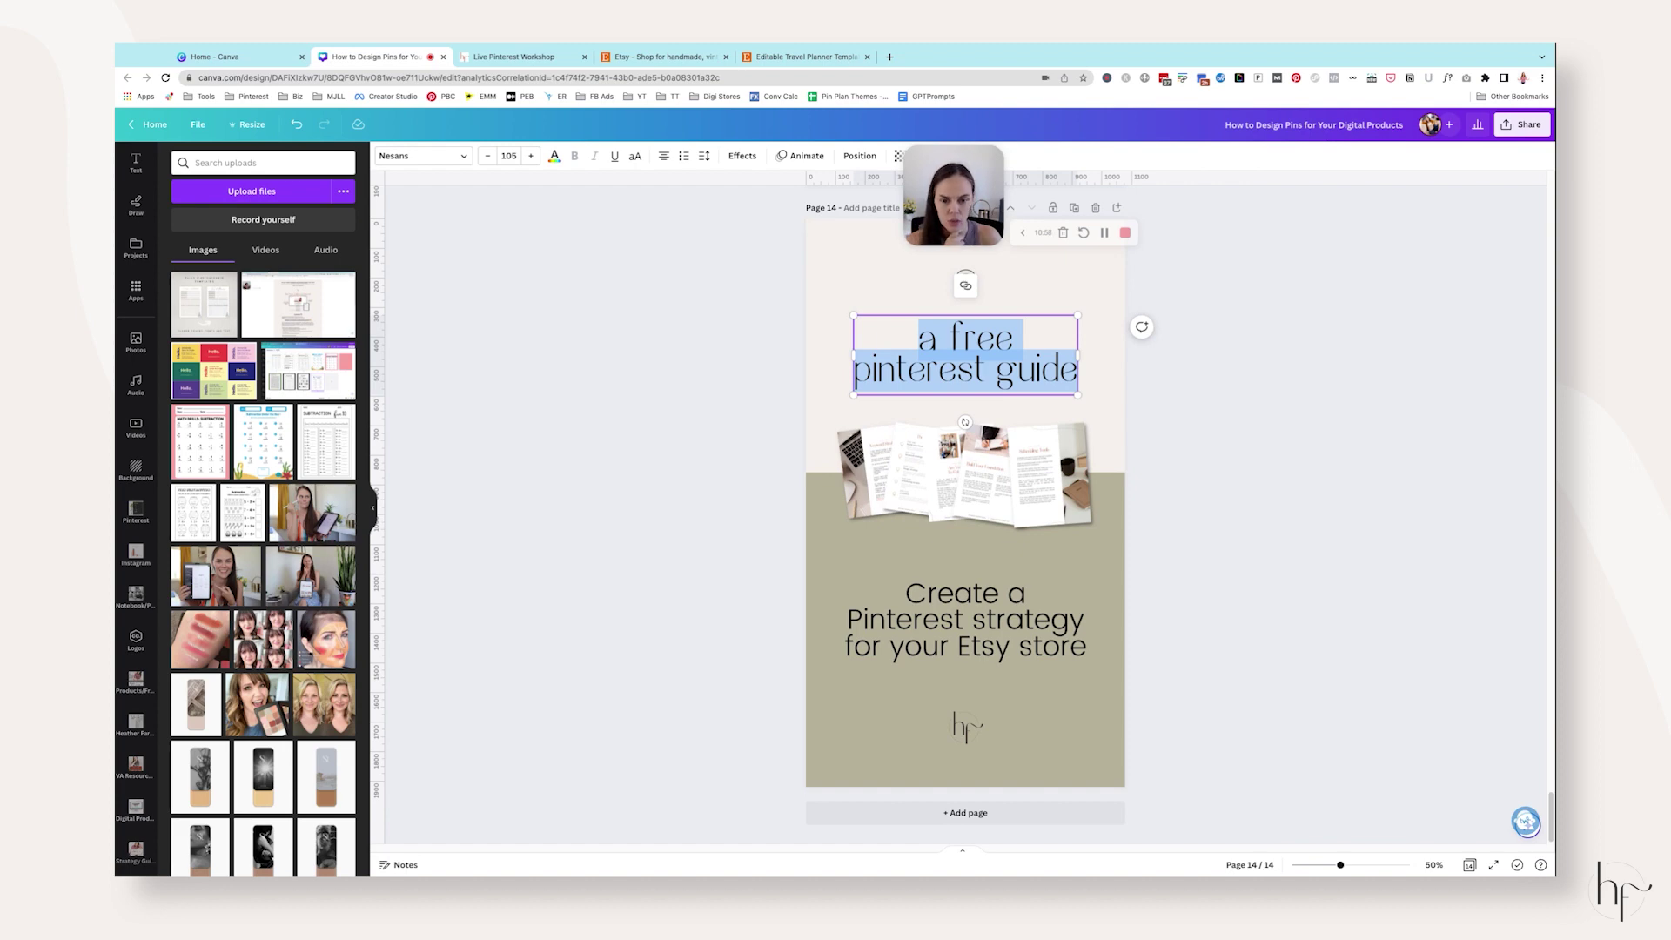
pyautogui.click(1057, 813)
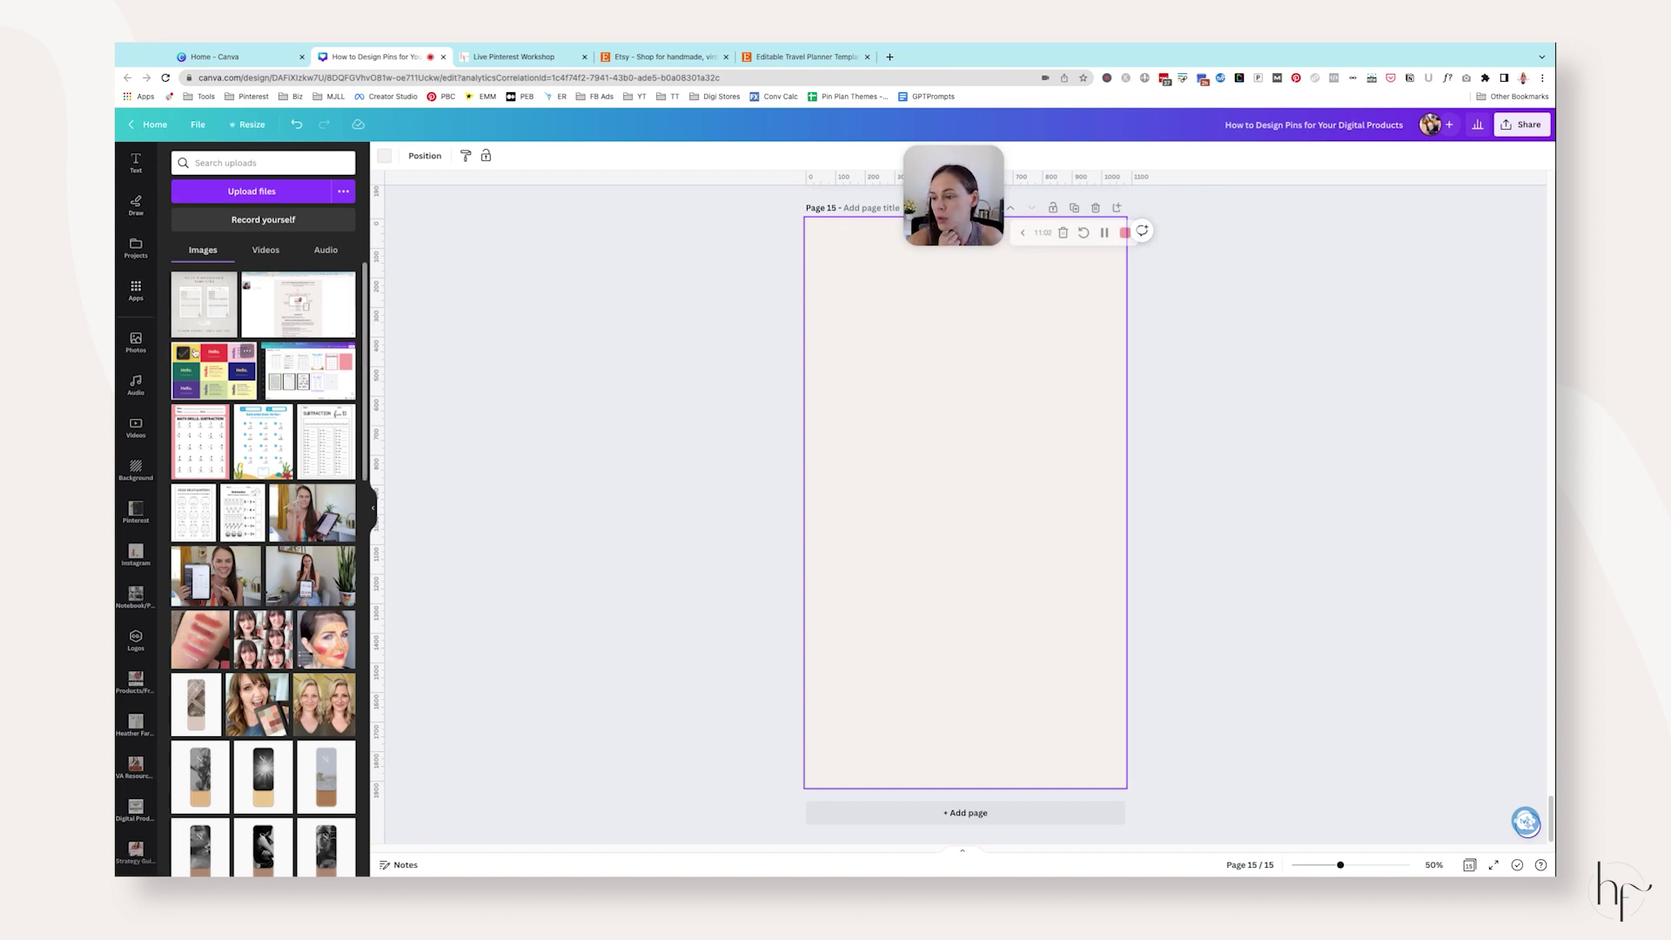
# Copy the 'a free pinterest guide' heading from page 14 and paste it onto page 15.
pyautogui.scroll(5, 1031, 425)
pyautogui.click(1010, 390)
pyautogui.hotkey('ctrl', 'c')
pyautogui.scroll(-5, 1015, 383)
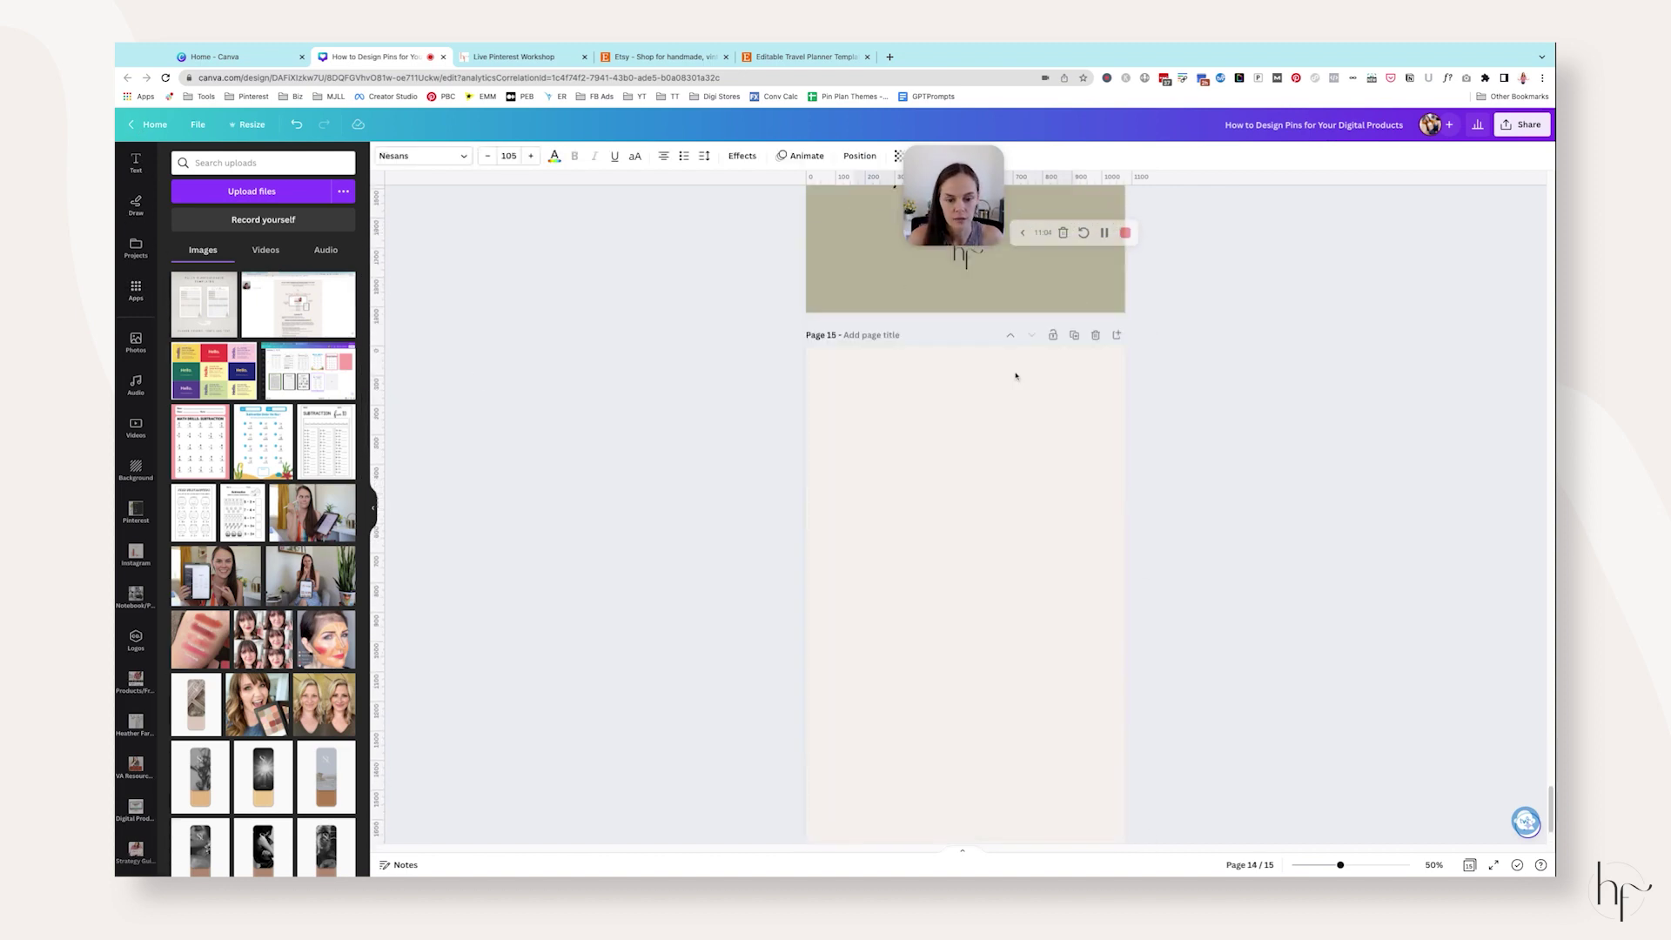
pyautogui.hotkey('ctrl', 'v')
pyautogui.click(1187, 362)
# Copy the hf logo from page 14 and paste it onto page 15.
pyautogui.scroll(5, 1146, 414)
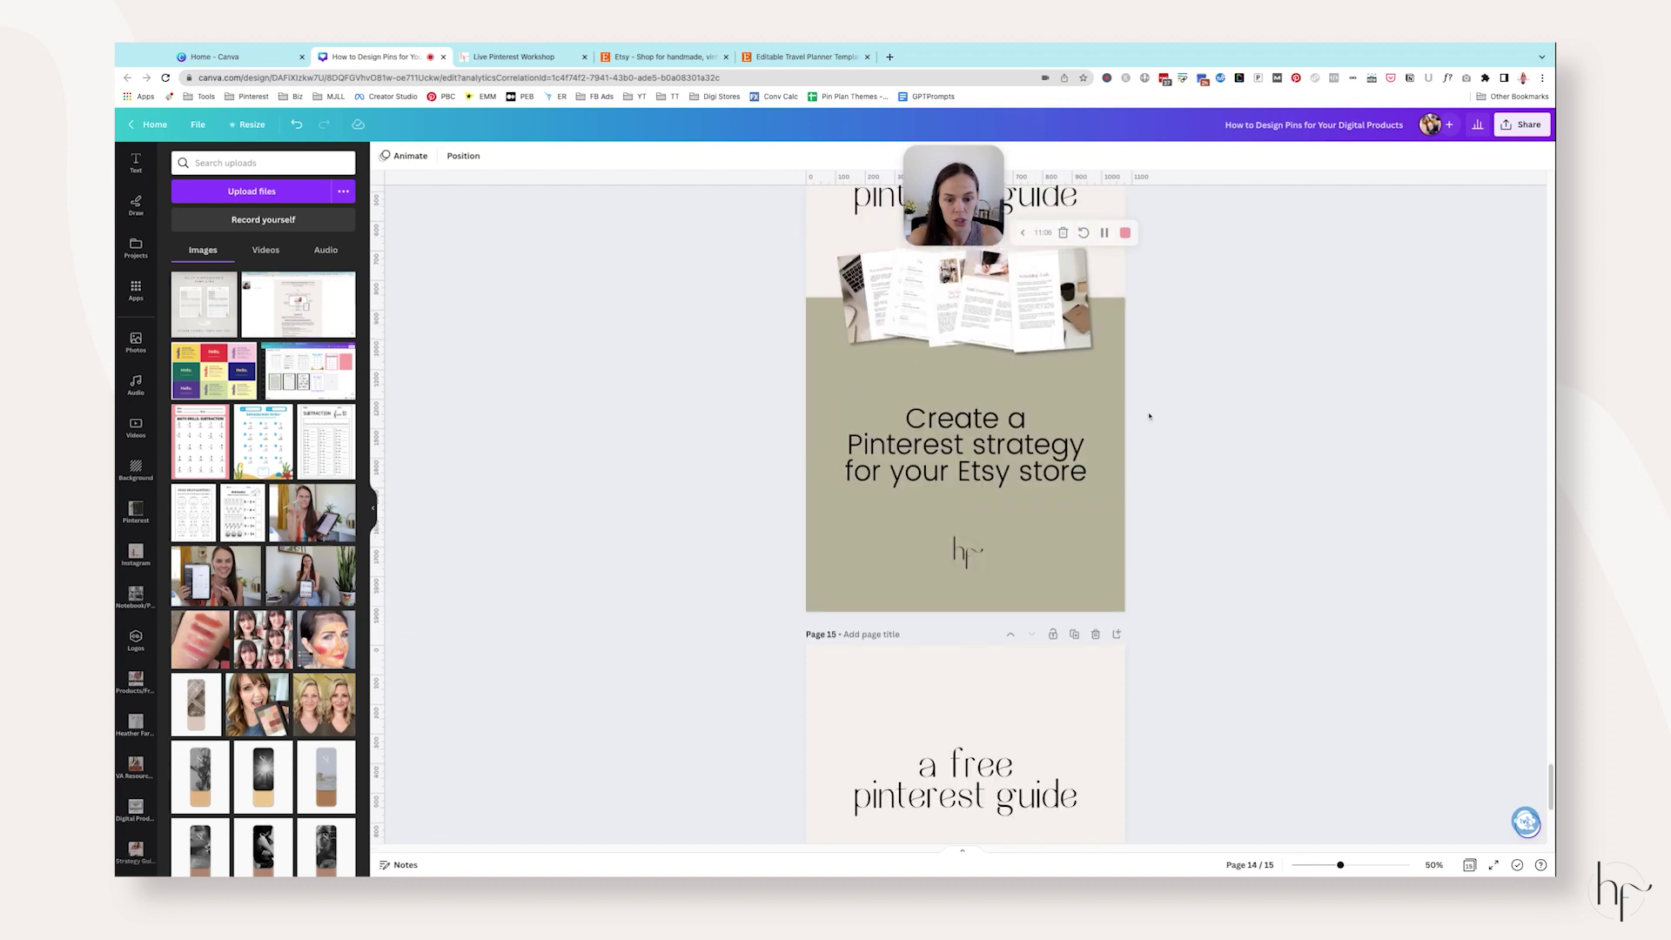
pyautogui.click(967, 552)
pyautogui.hotkey('ctrl', 'c')
pyautogui.scroll(-5, 1008, 547)
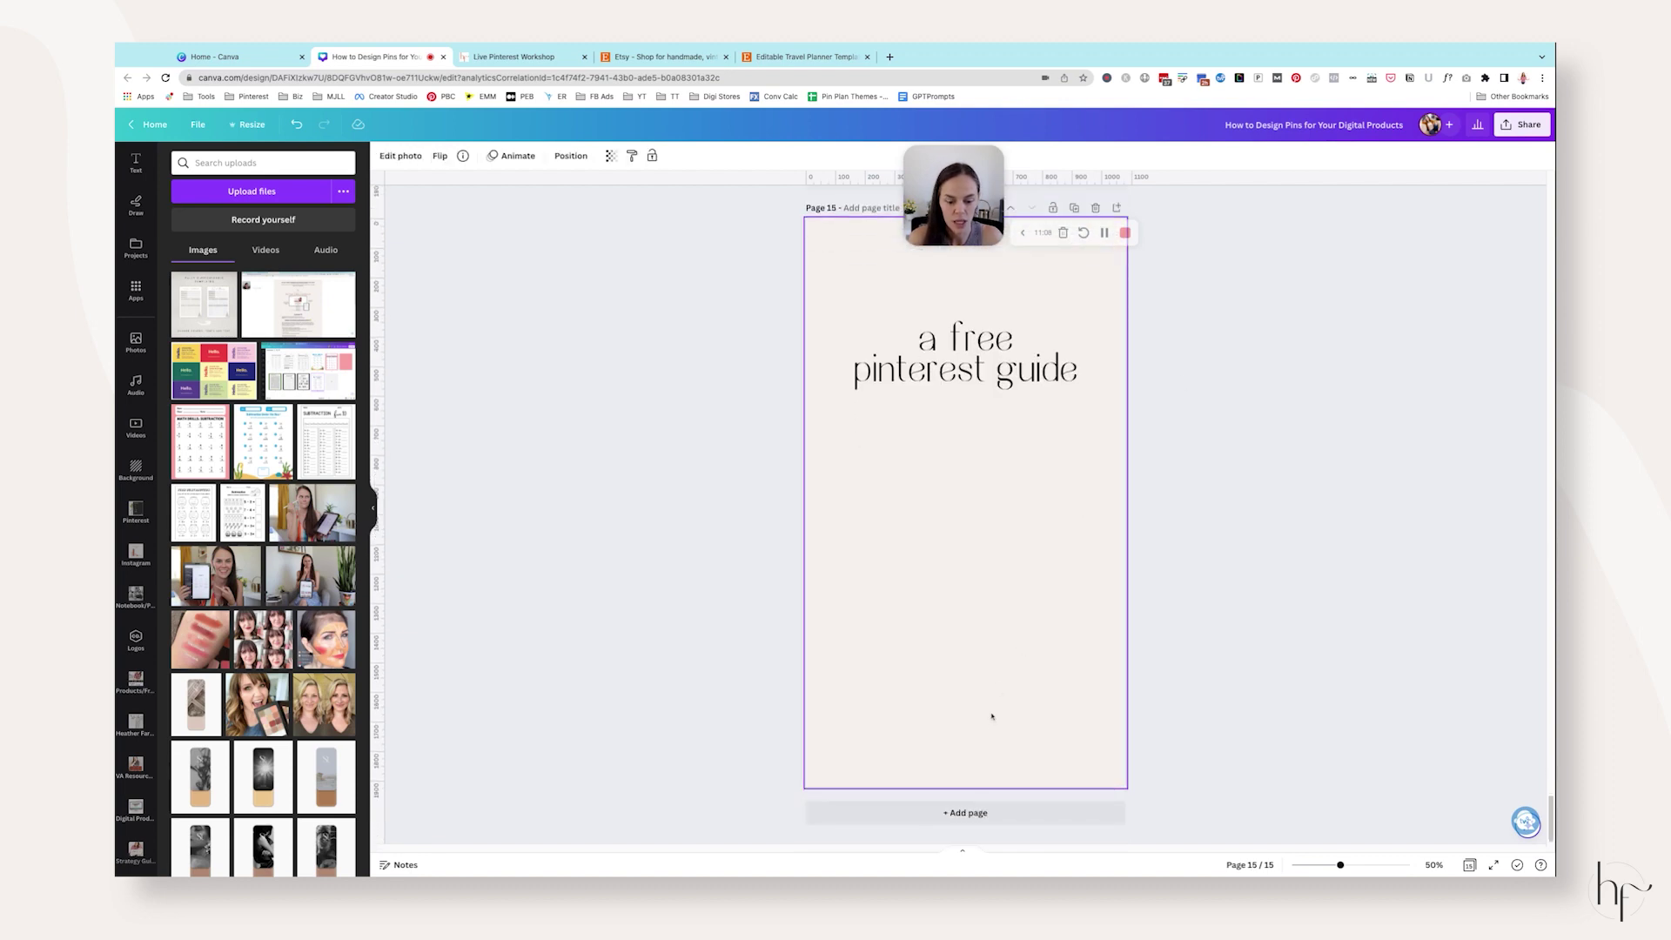
pyautogui.hotkey('ctrl', 'v')
pyautogui.click(1236, 622)
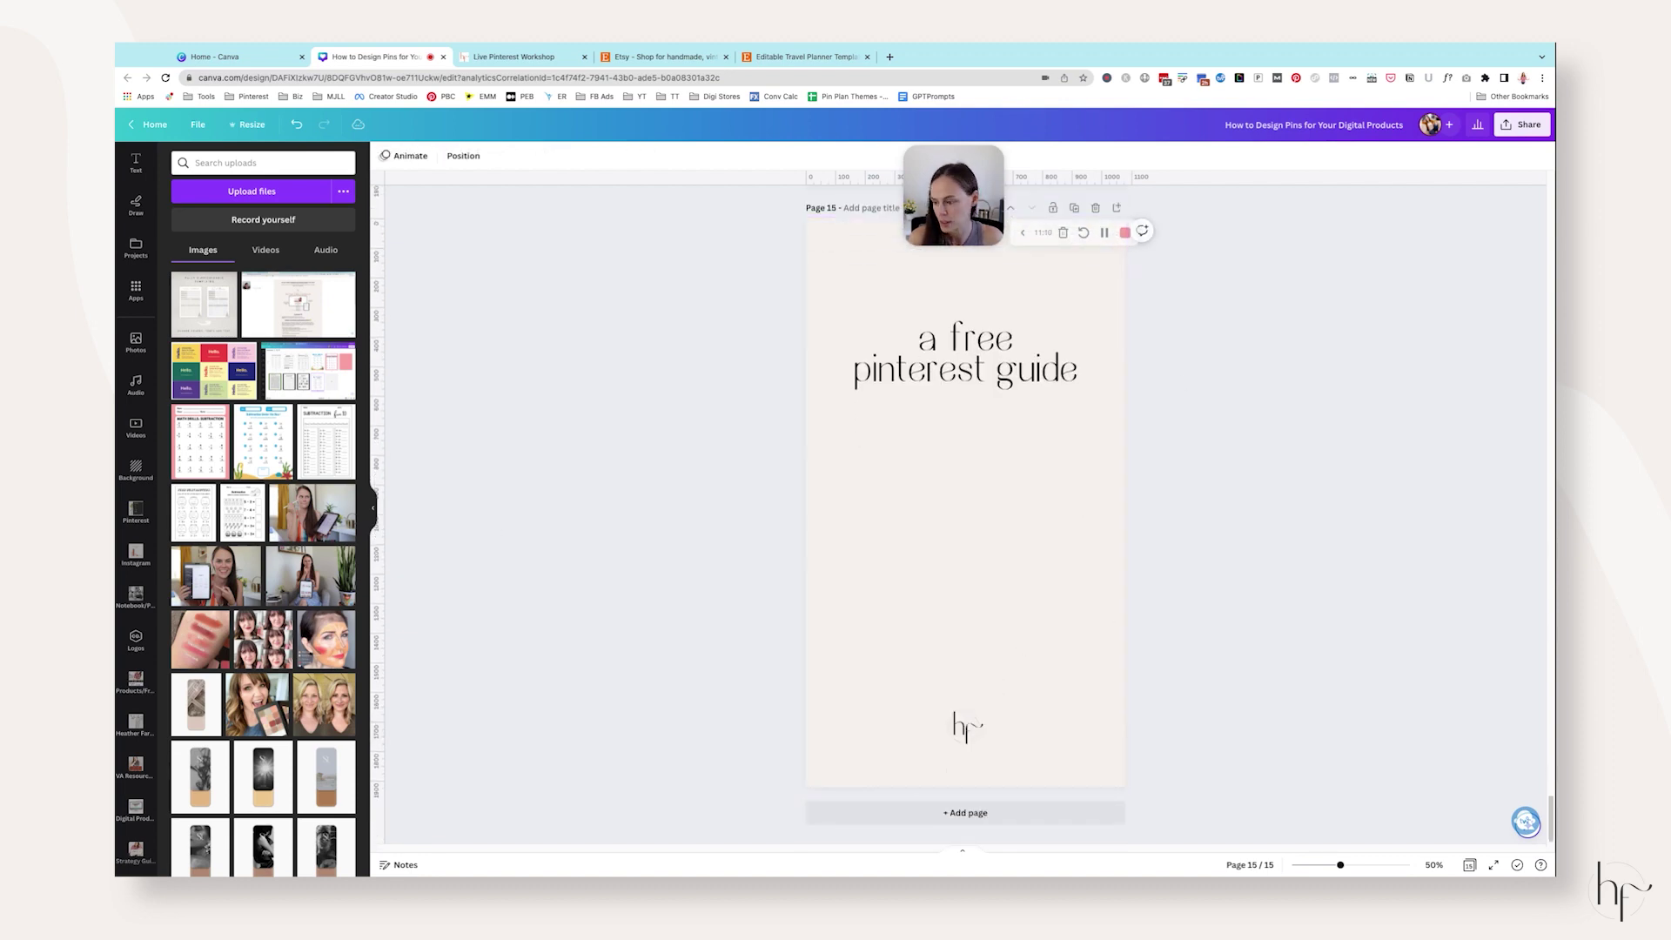
pyautogui.scroll(3, 137, 248)
pyautogui.click(136, 162)
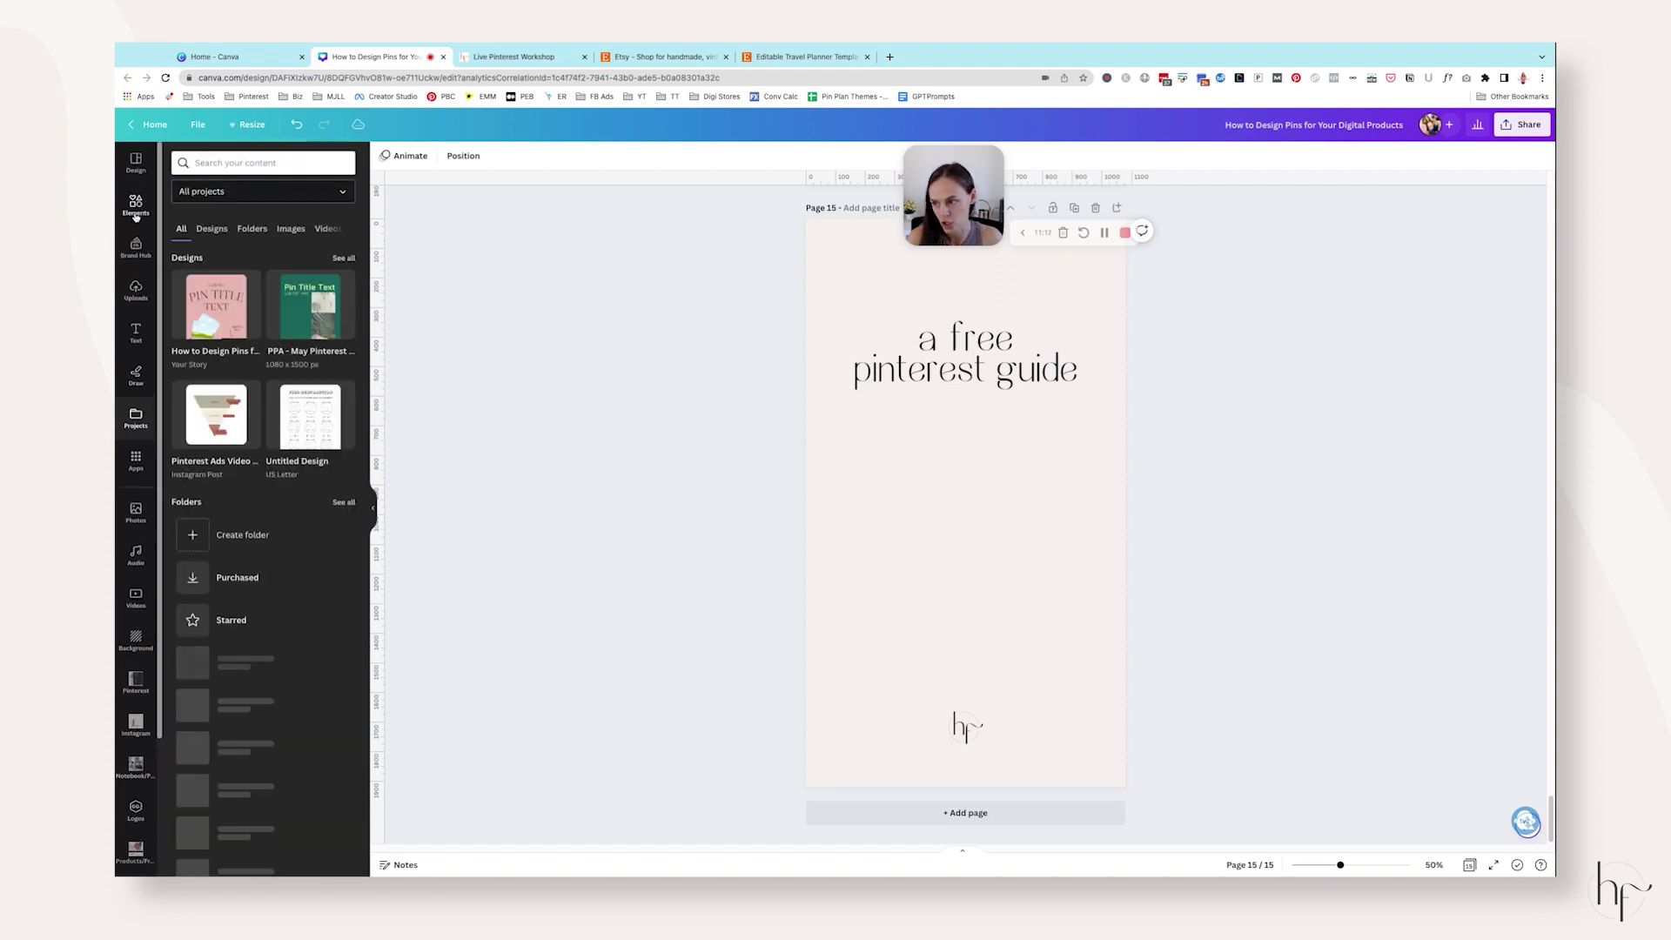
# Add phone, laptop and desktop monitor mockup frames from the Elements frames collection.
pyautogui.click(136, 205)
pyautogui.scroll(-5, 243, 470)
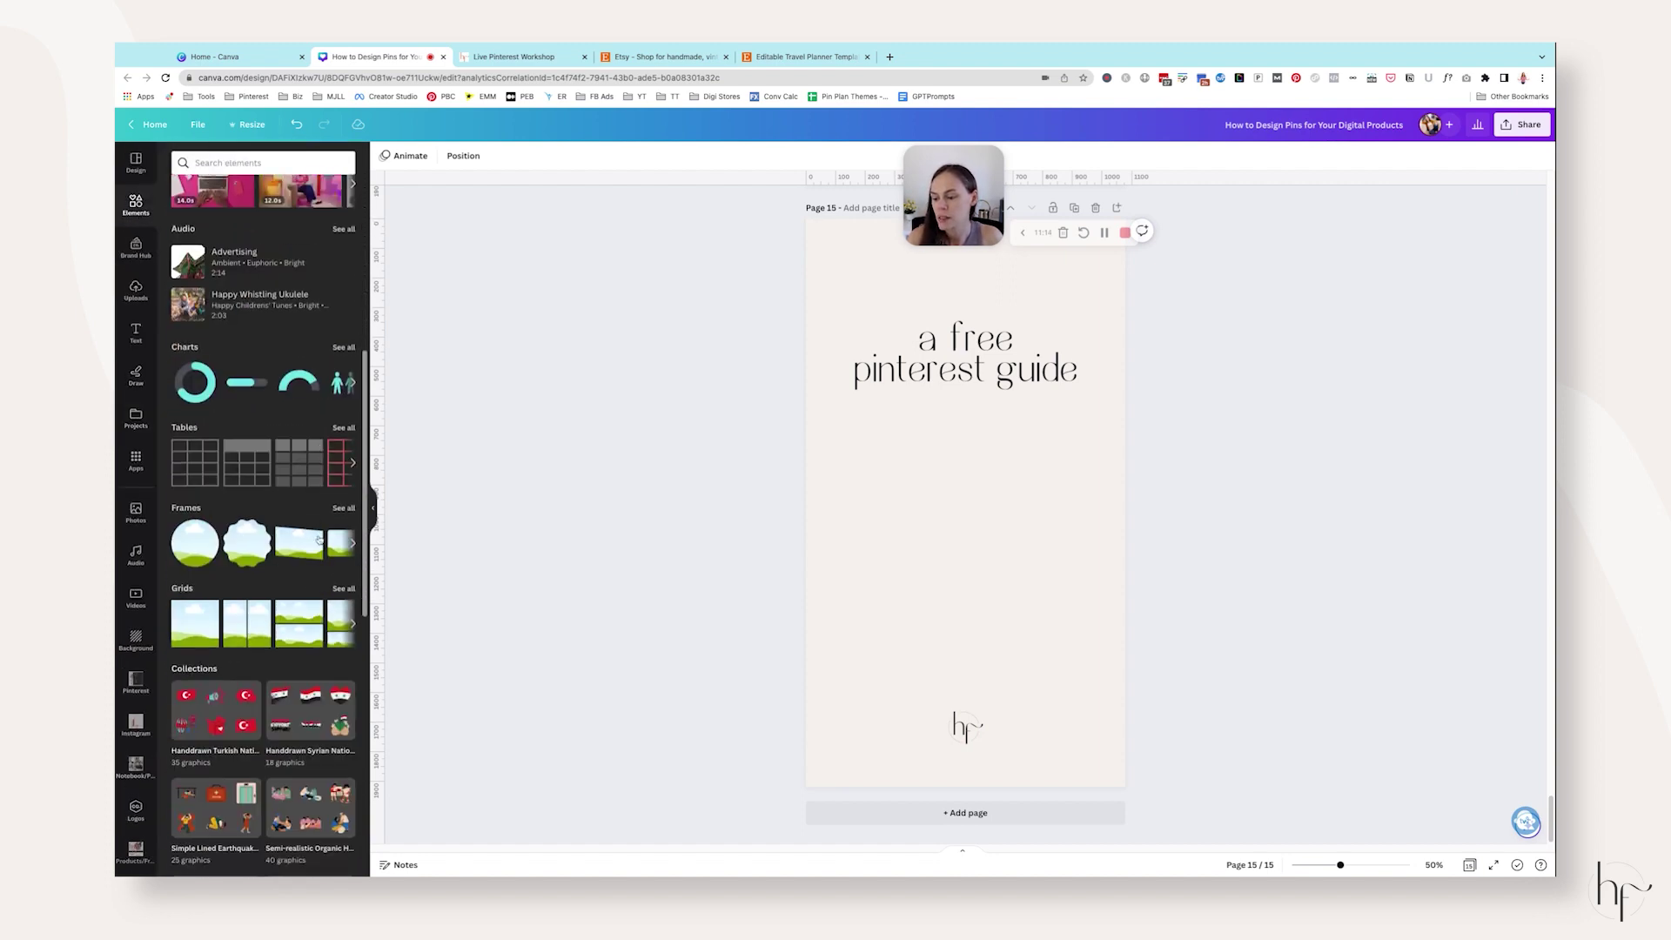
pyautogui.click(344, 509)
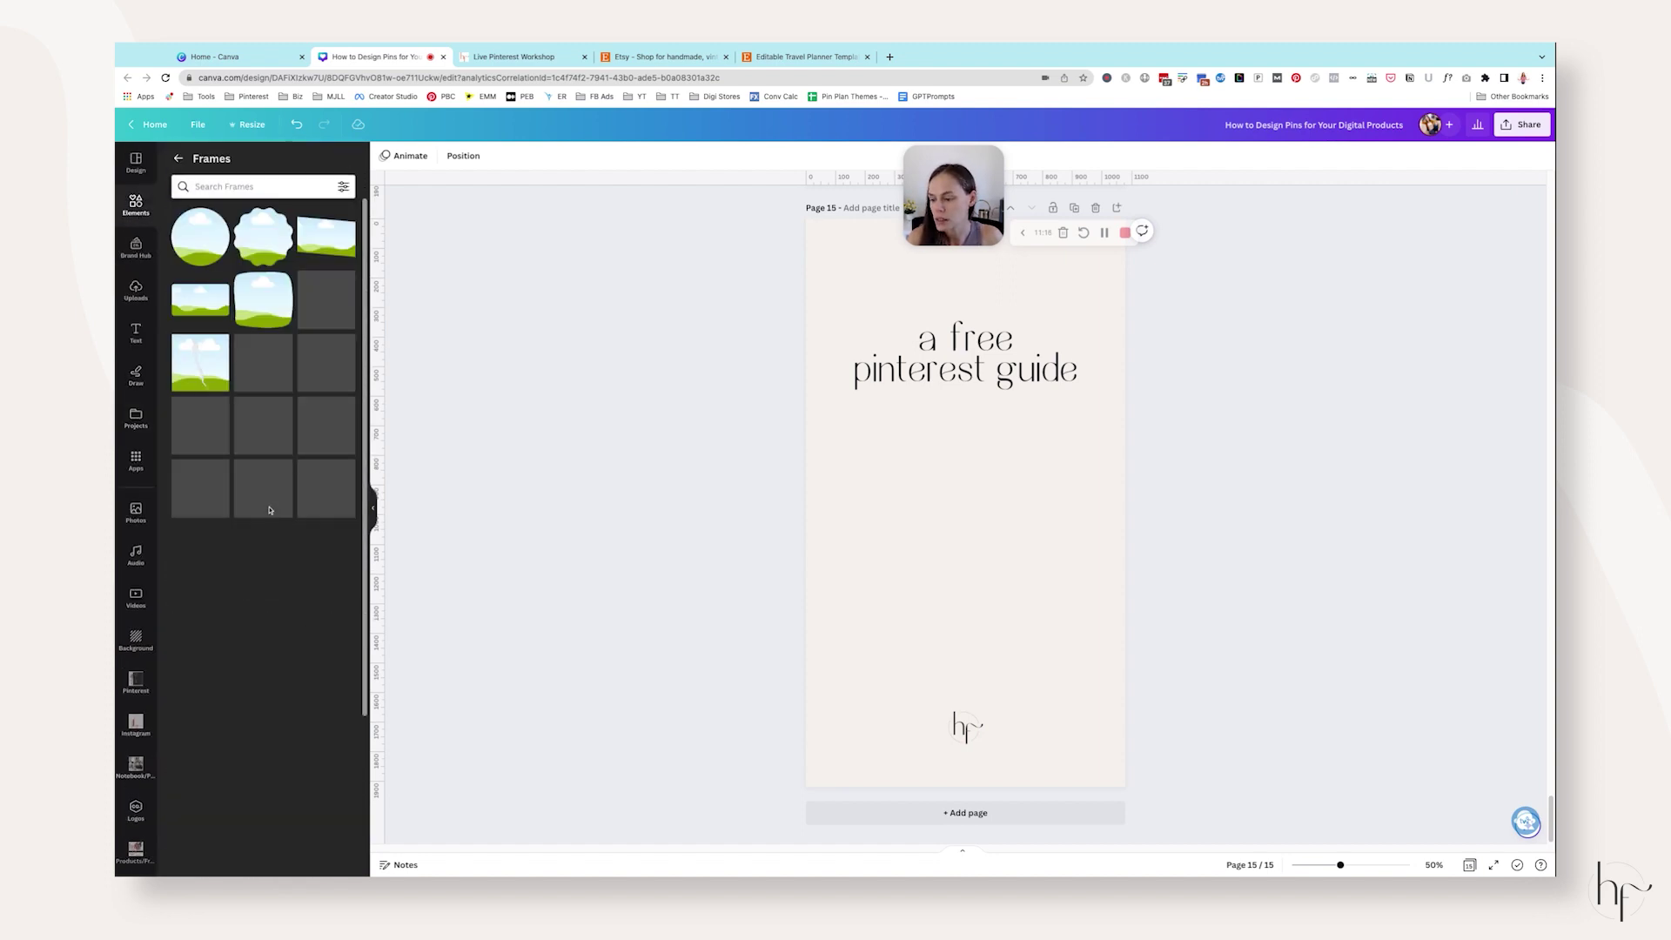
pyautogui.scroll(-5, 219, 417)
pyautogui.click(326, 344)
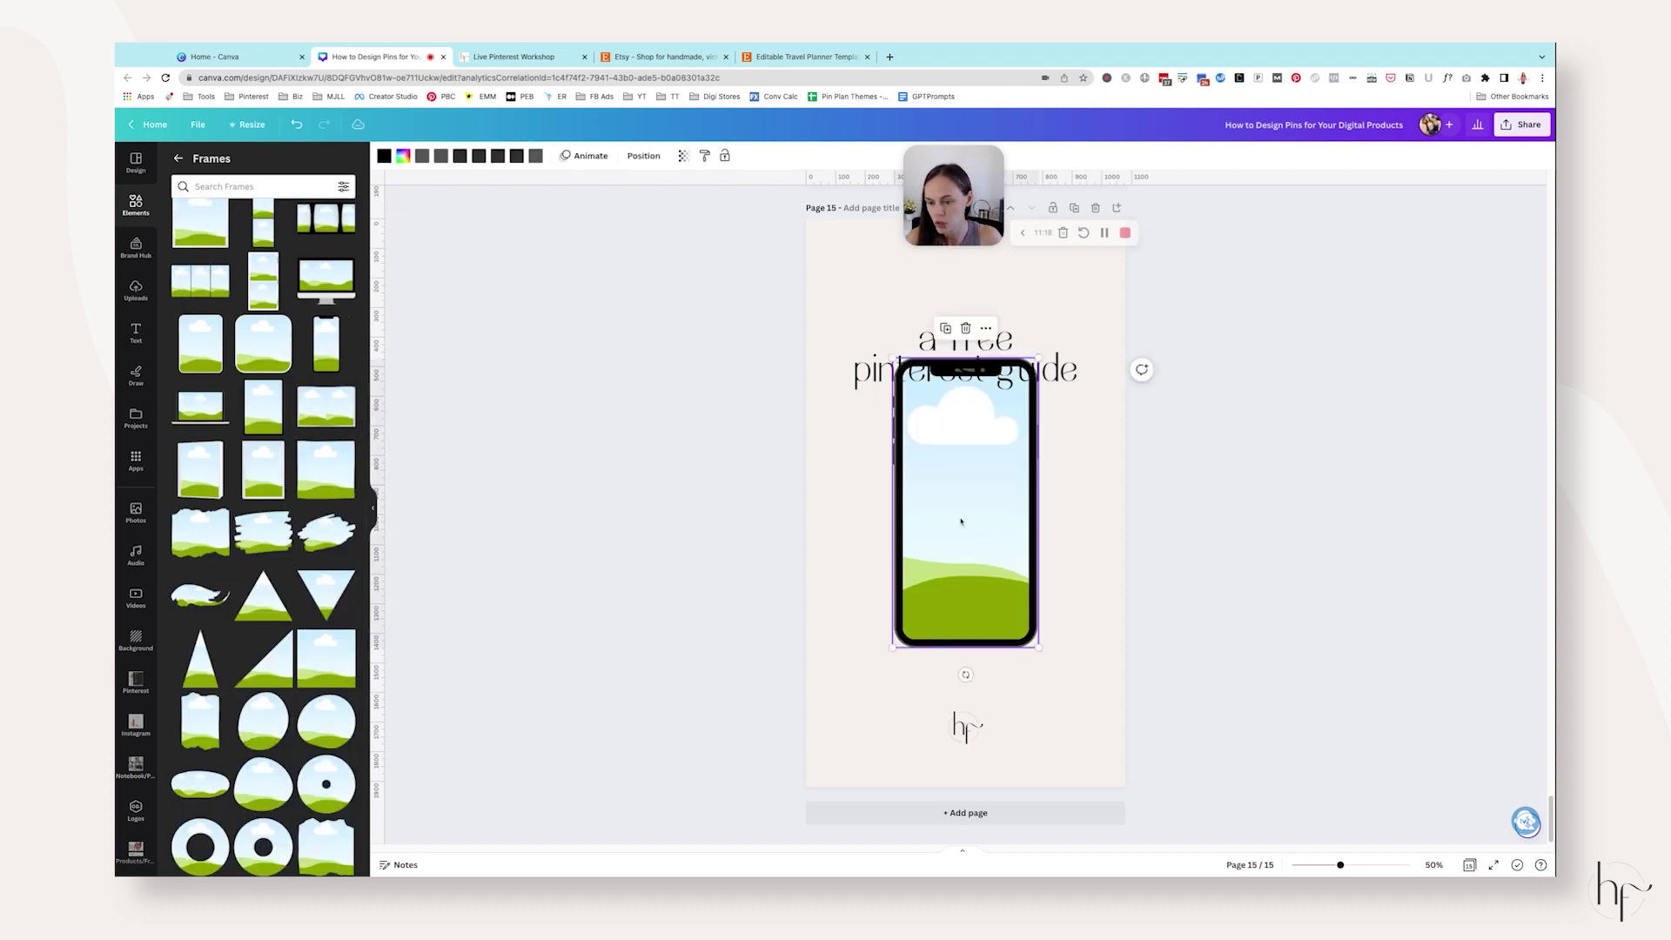
pyautogui.click(200, 407)
pyautogui.scroll(-10, 261, 590)
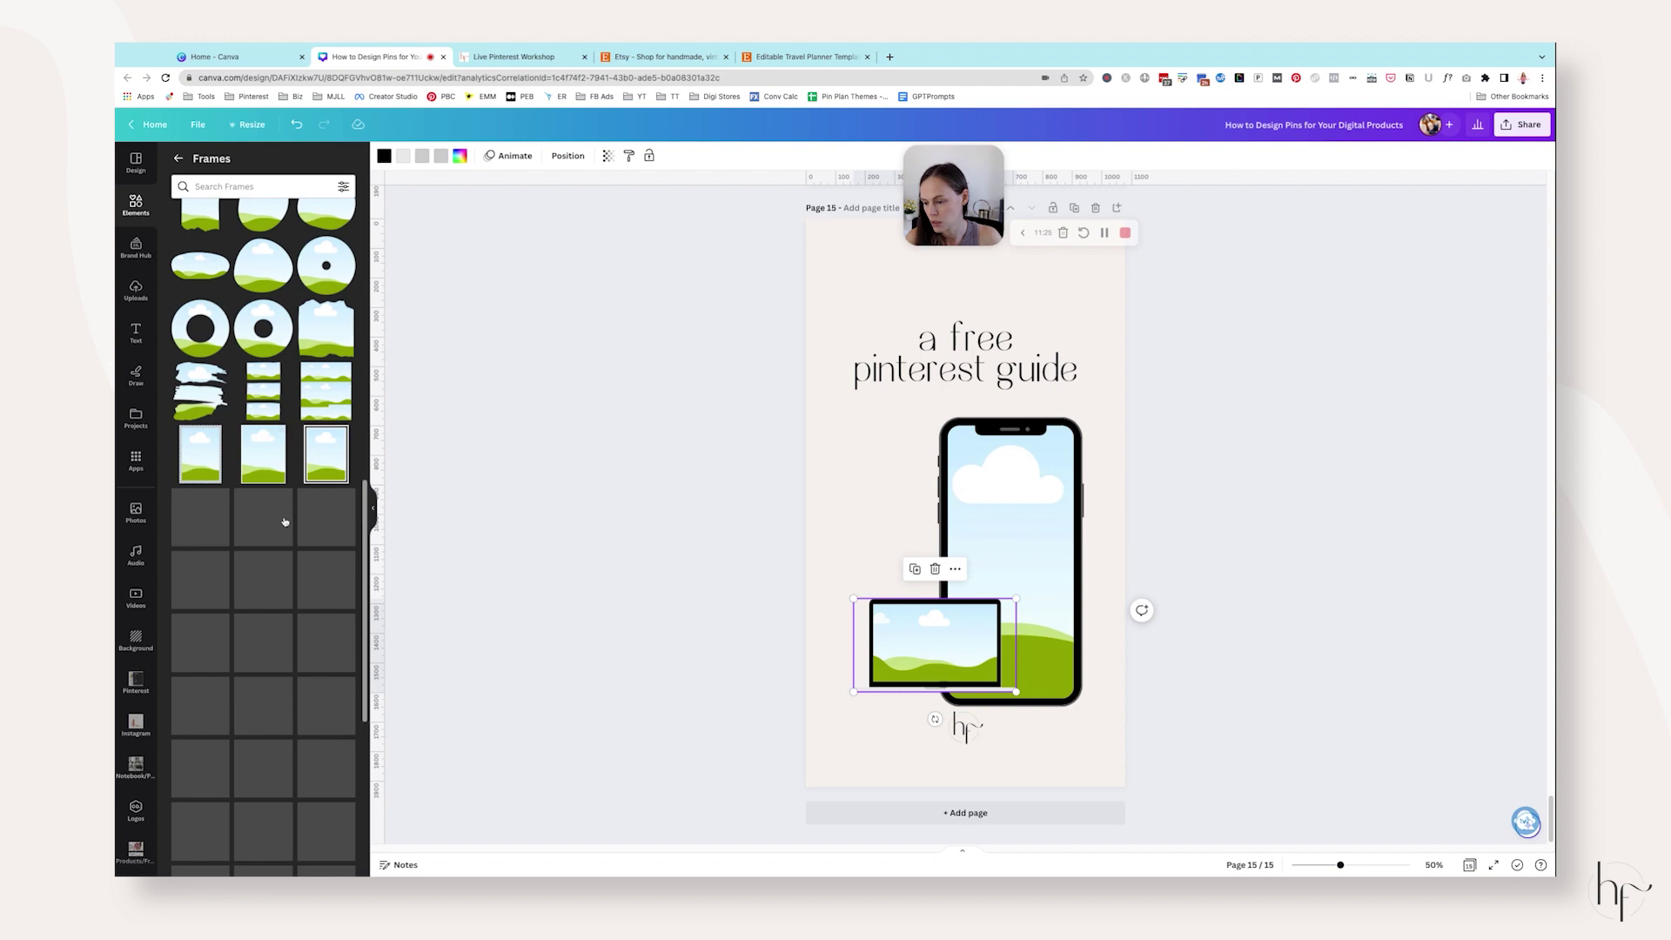
pyautogui.scroll(-3, 287, 531)
pyautogui.scroll(-5, 301, 544)
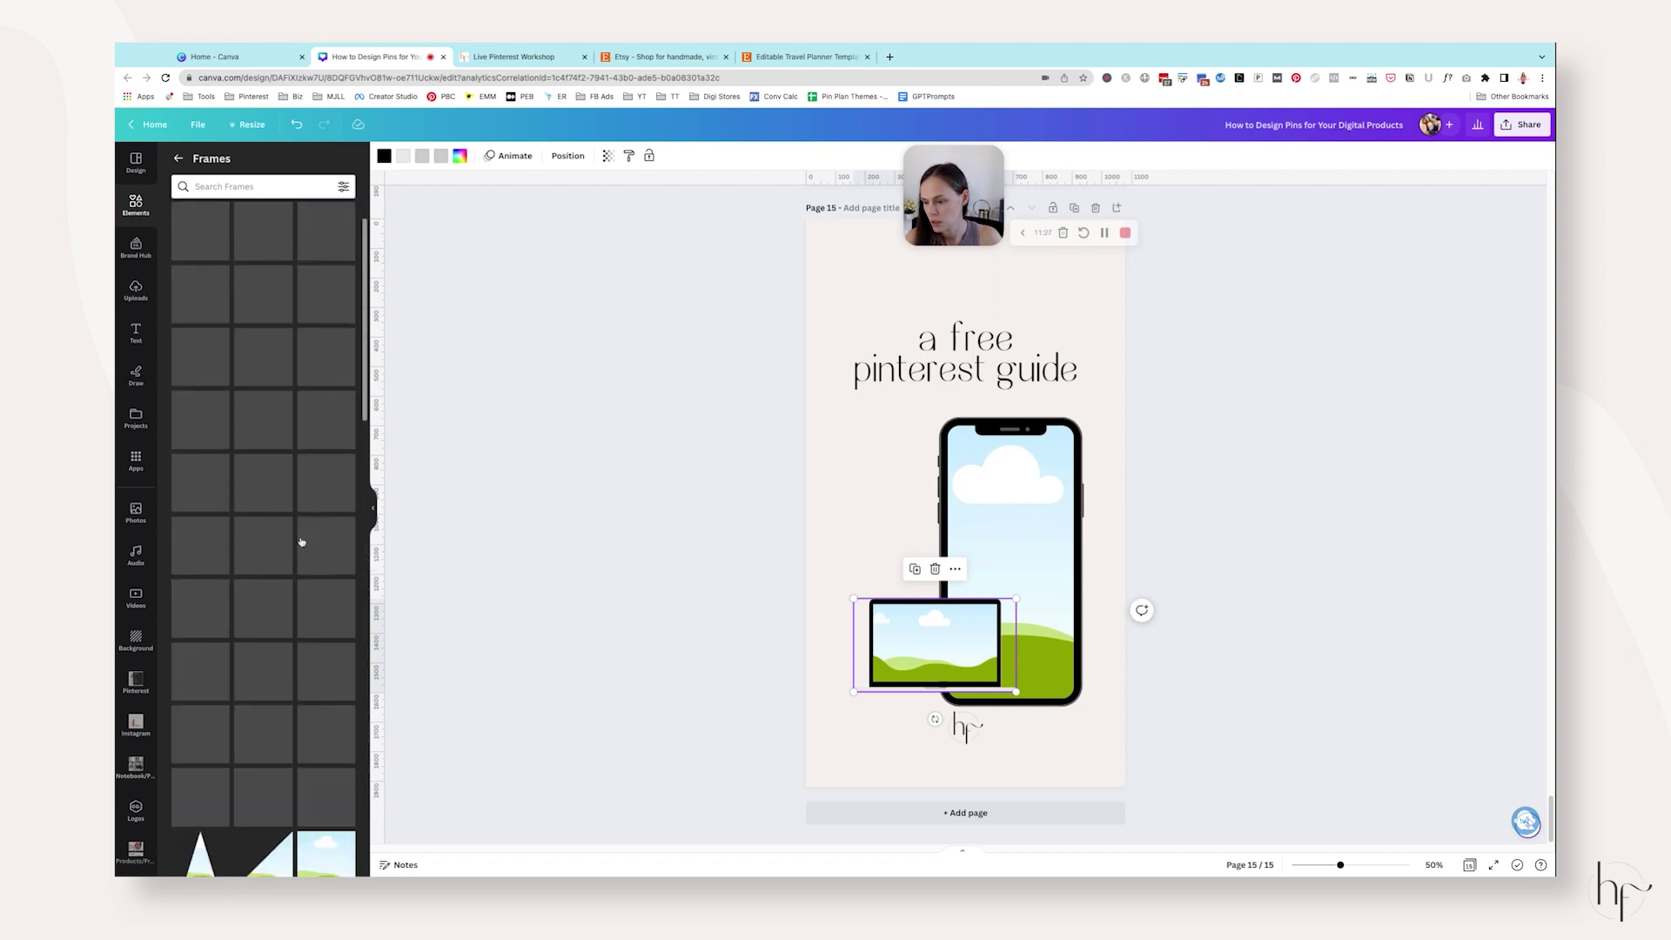
pyautogui.click(326, 479)
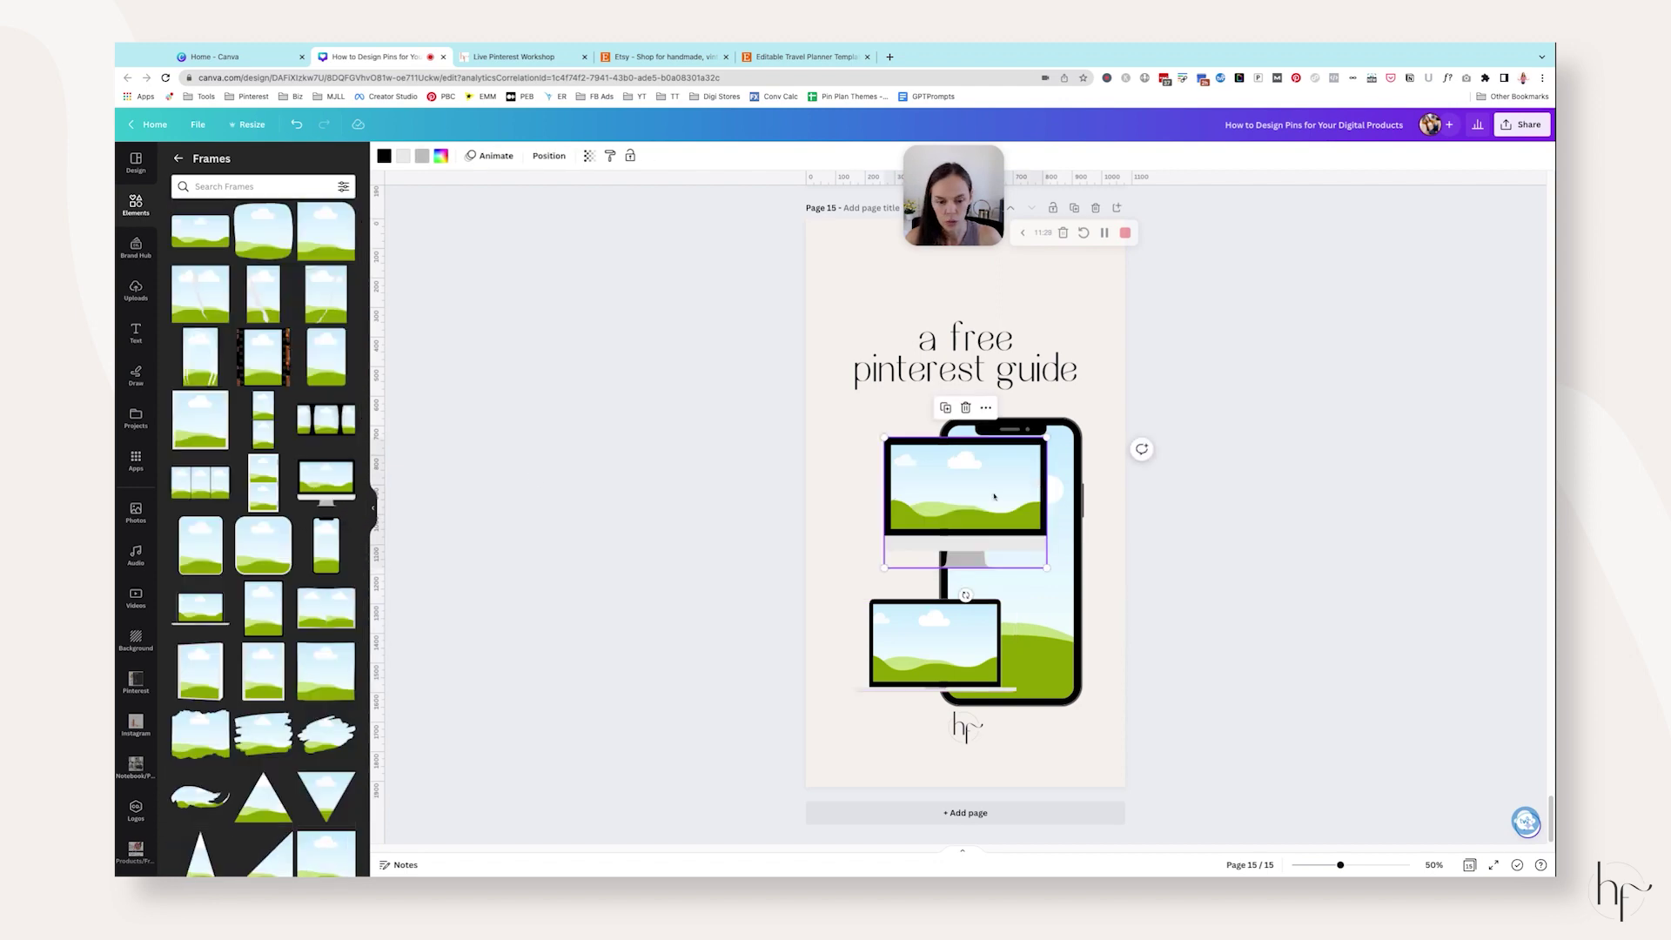
# Align the monitor with the phone, try resizing the phone and moving the laptop, then undo.
pyautogui.moveTo(1044, 570); pyautogui.dragTo(1118, 592)
pyautogui.click(1073, 687)
pyautogui.moveTo(1084, 418); pyautogui.dragTo(1019, 546)
pyautogui.click(966, 661)
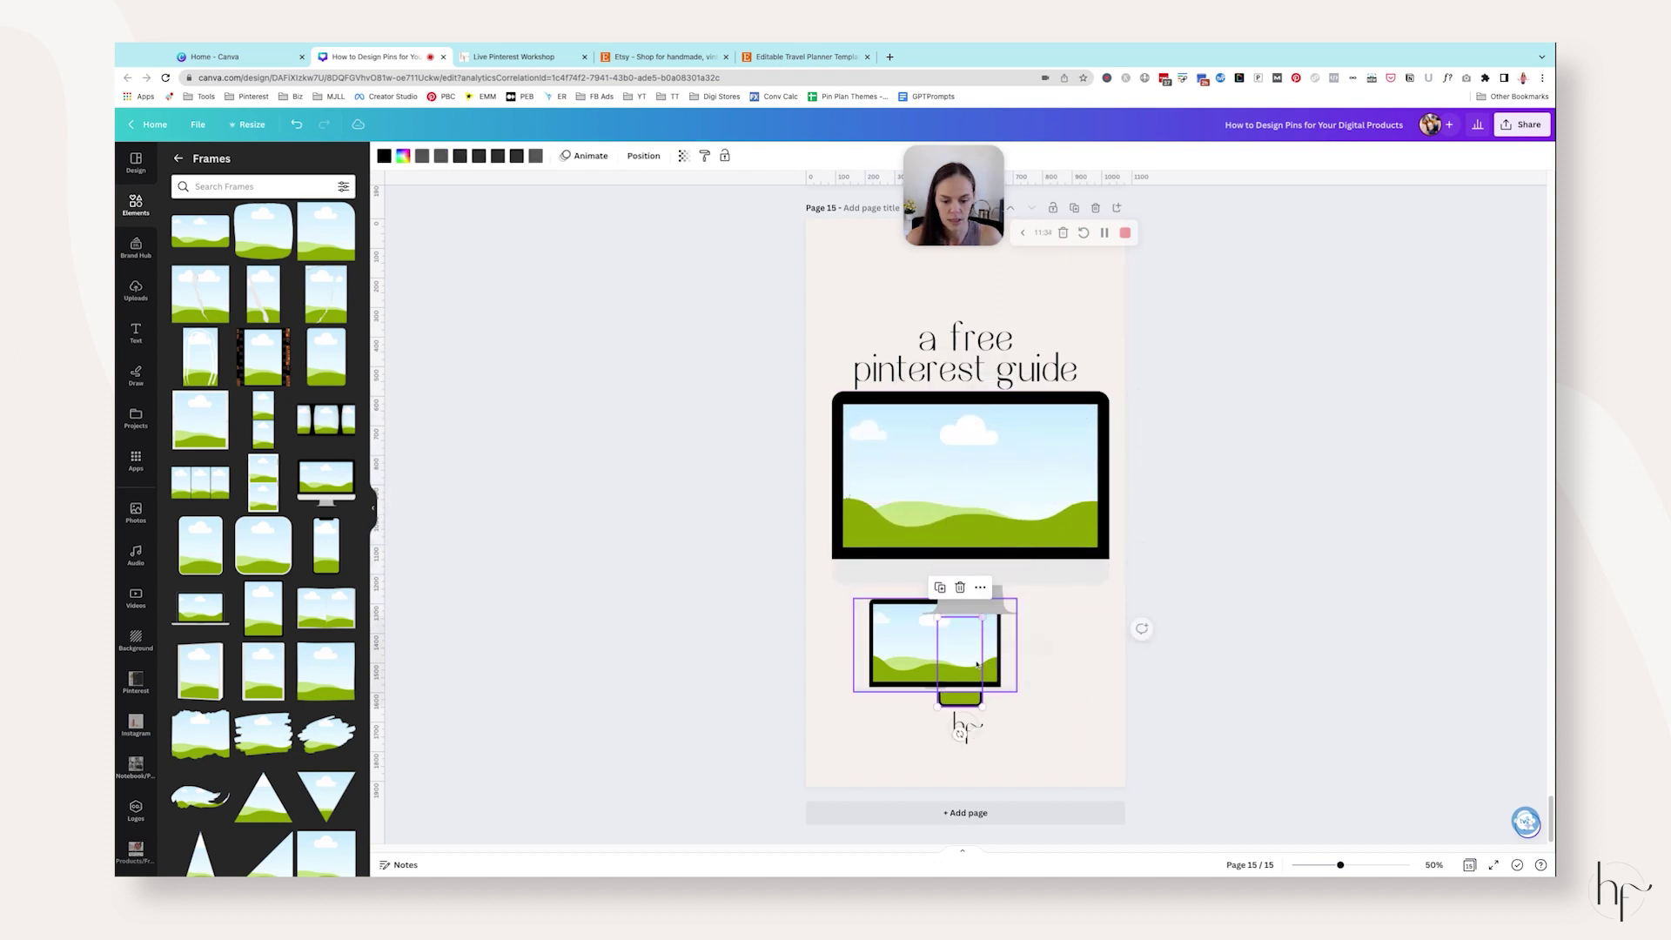
pyautogui.hotkey('ctrl', 'z')
pyautogui.hotkey('ctrl', 'z')
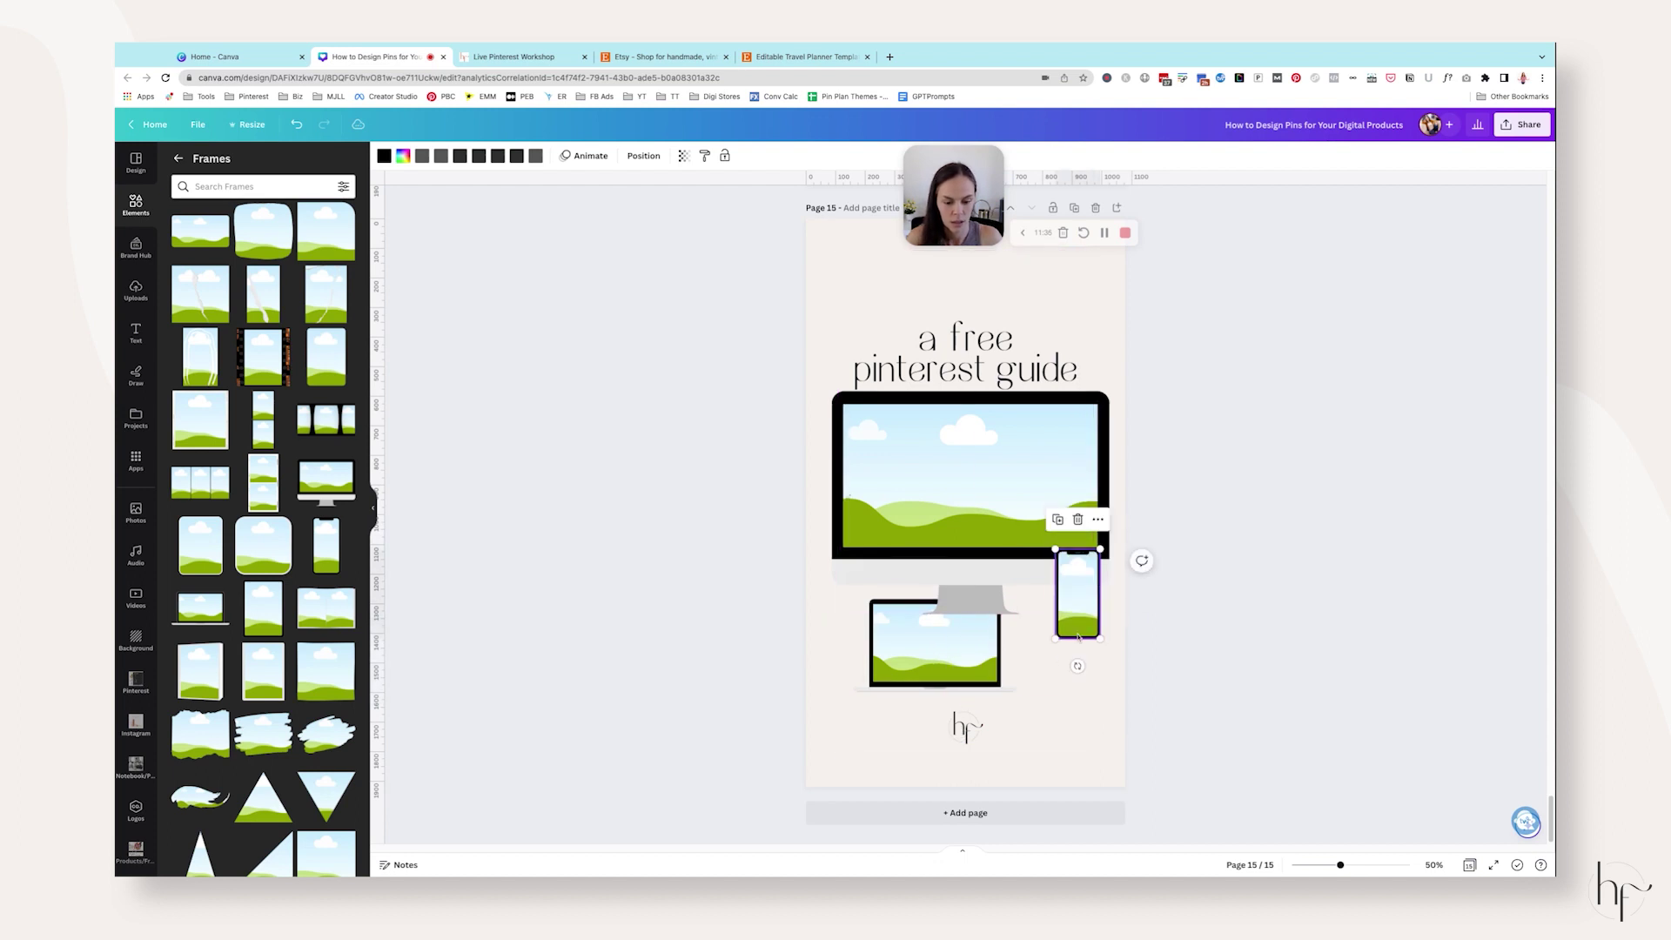
pyautogui.click(992, 640)
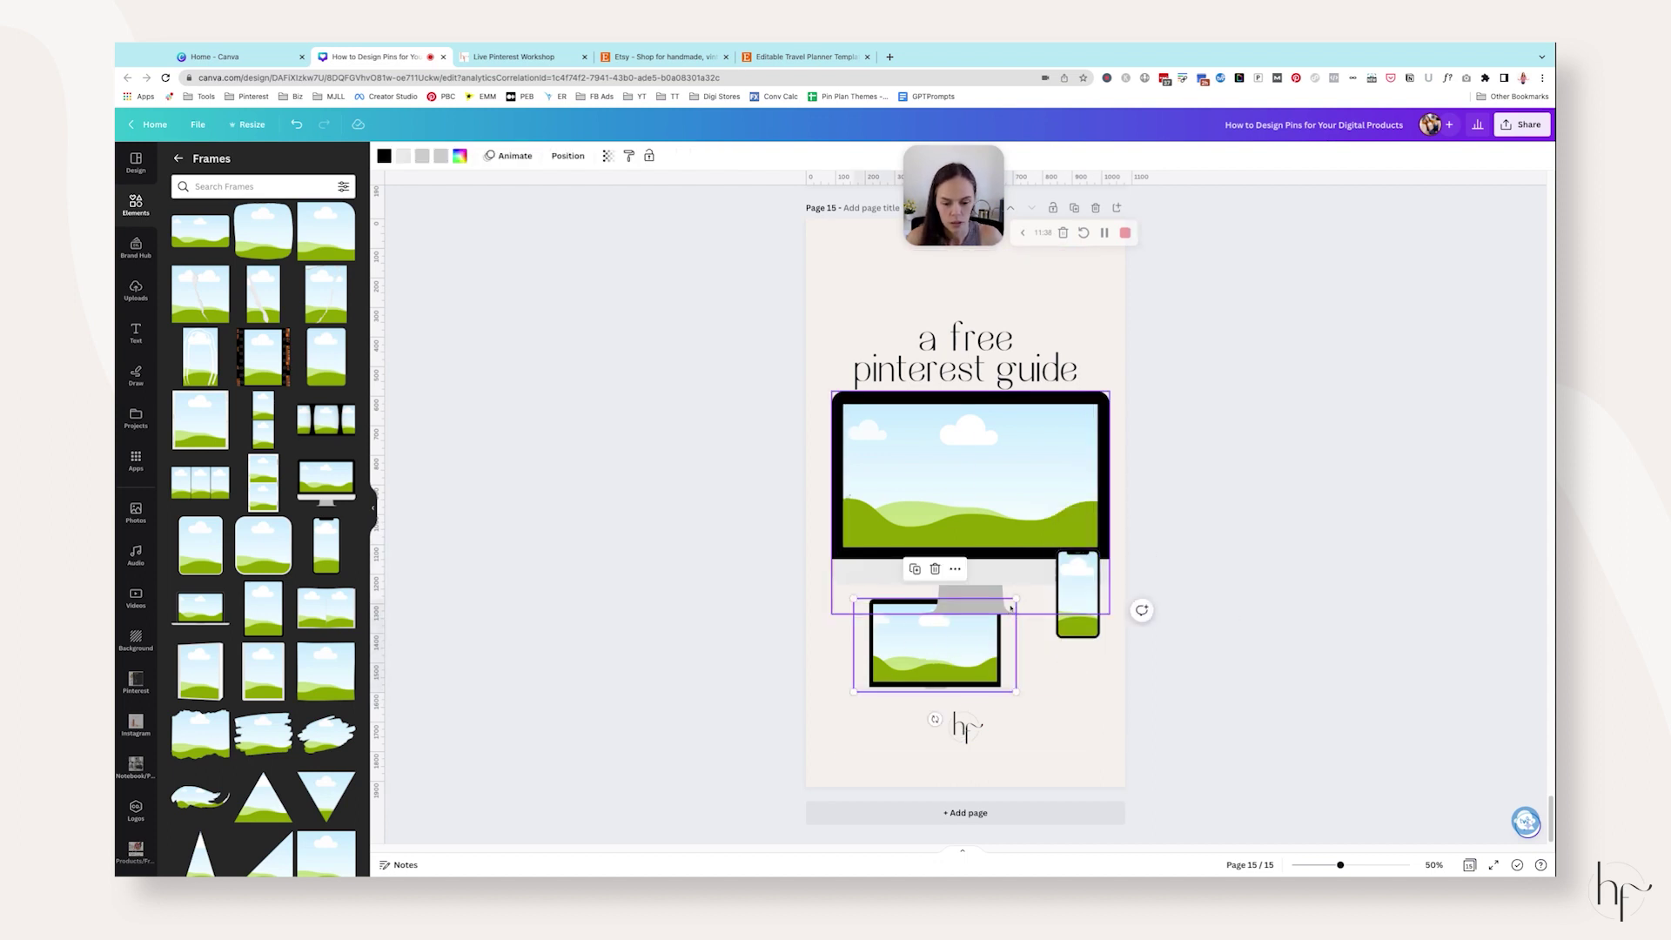
pyautogui.moveTo(1003, 612); pyautogui.dragTo(986, 566)
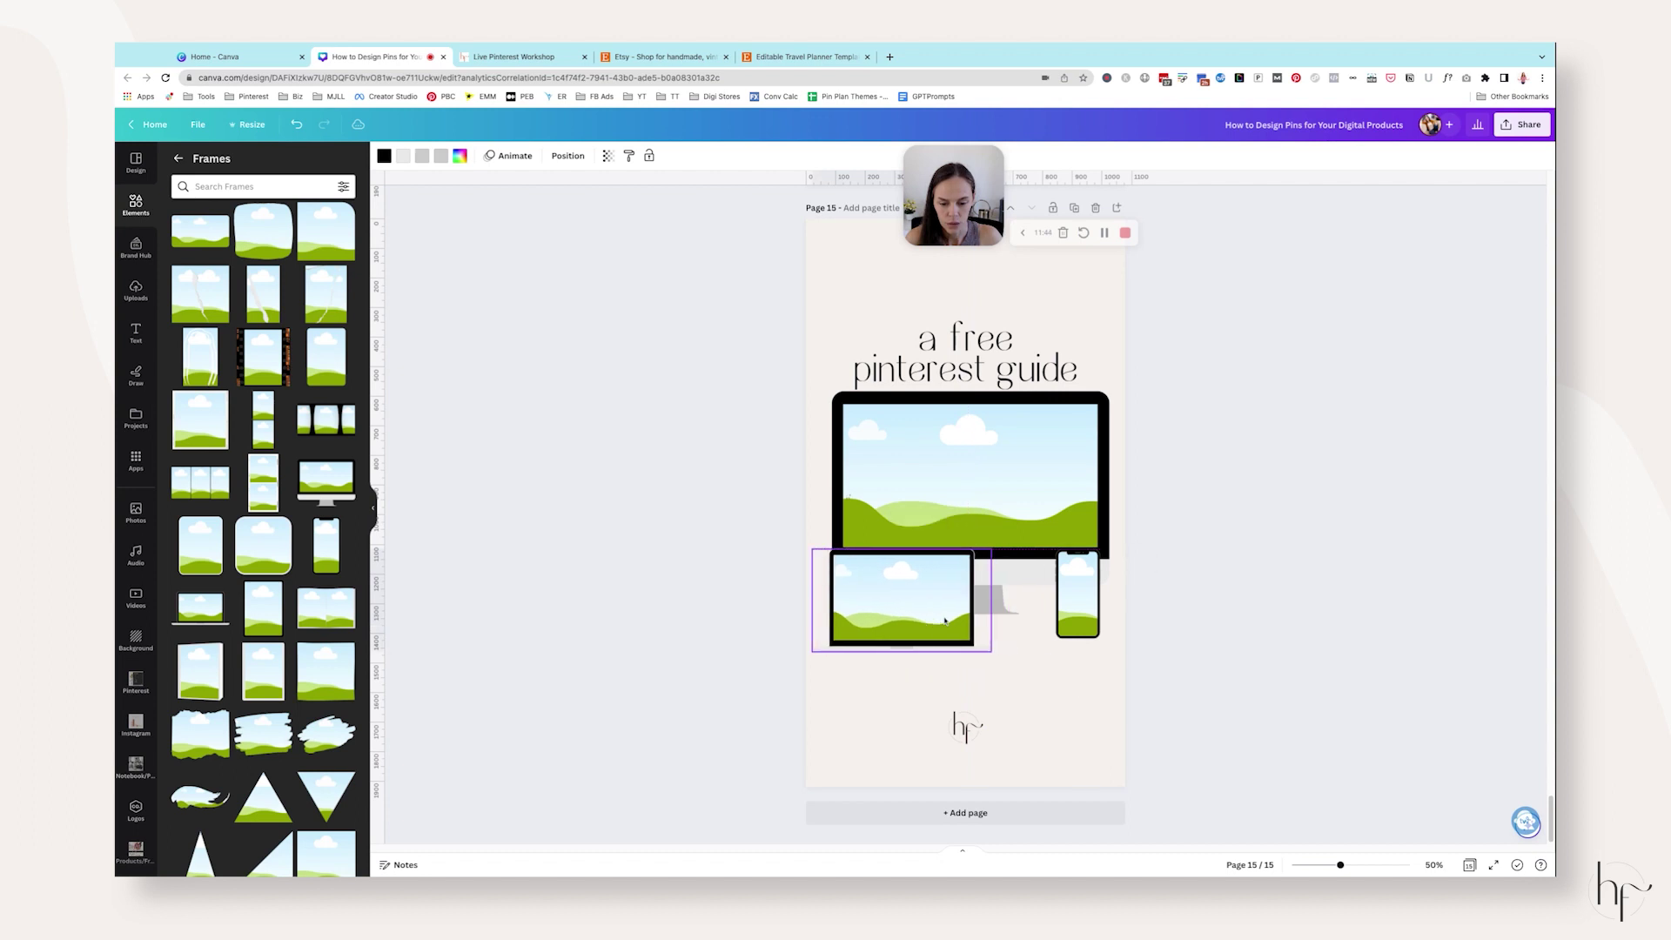
pyautogui.click(1069, 601)
pyautogui.hotkey('ctrl', 'z')
pyautogui.hotkey('ctrl', 'z')
pyautogui.hotkey('ctrl', 'z')
pyautogui.hotkey('ctrl', 'z')
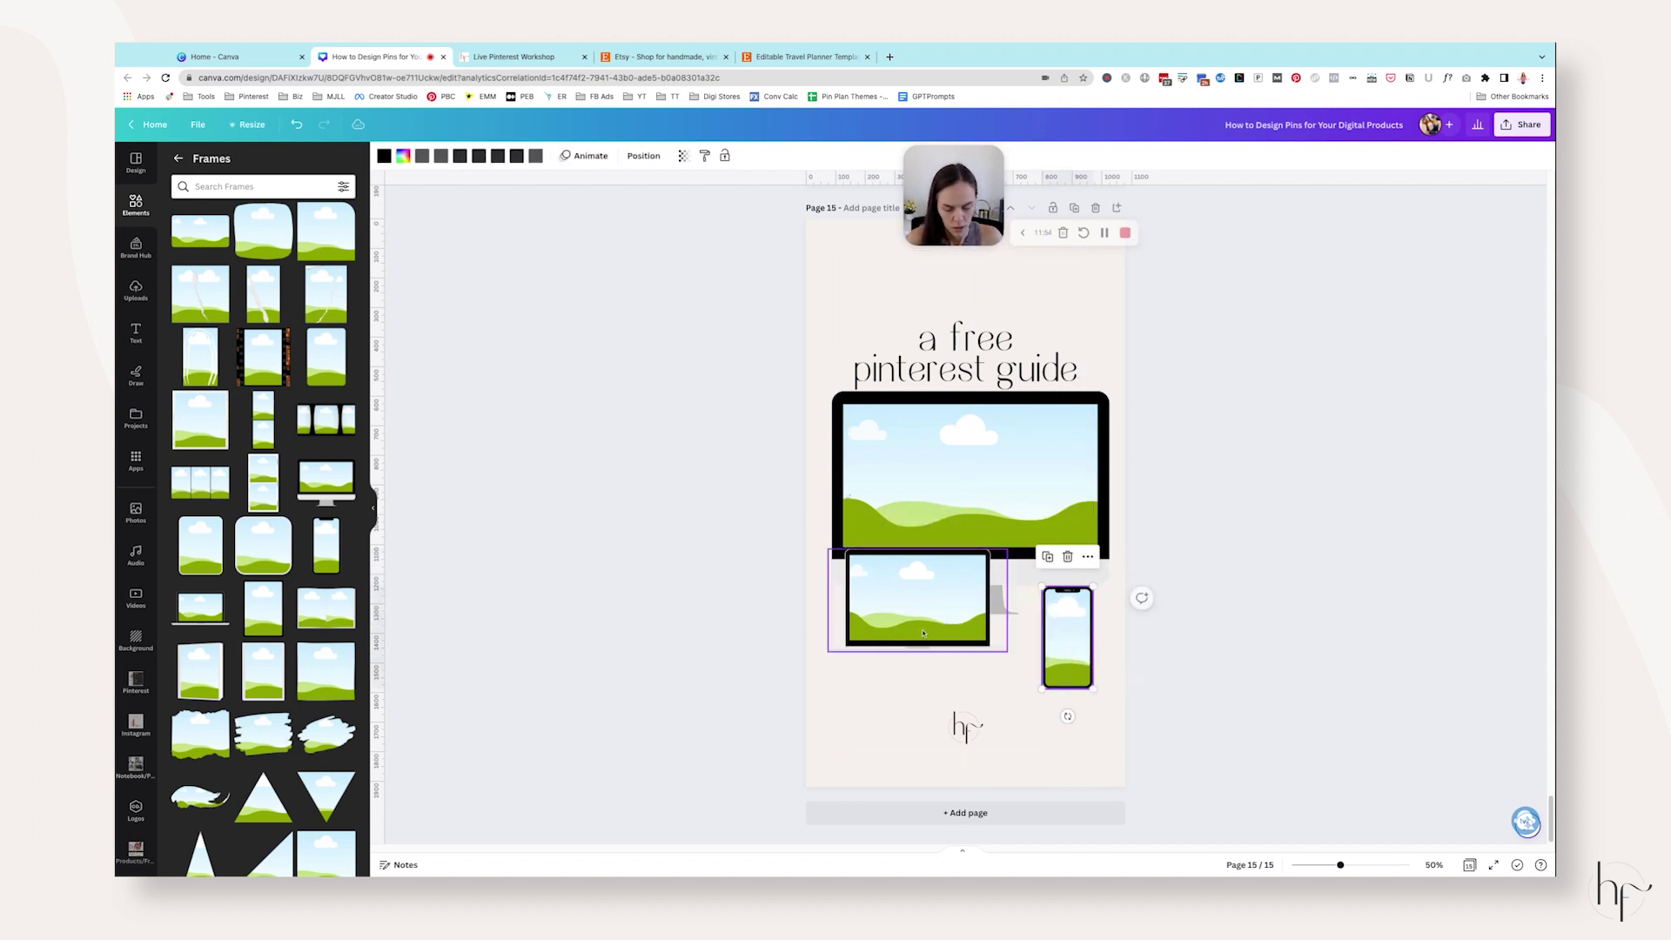
pyautogui.hotkey('ctrl', 'z')
pyautogui.hotkey('ctrl', 'z')
pyautogui.hotkey('ctrl', 'z')
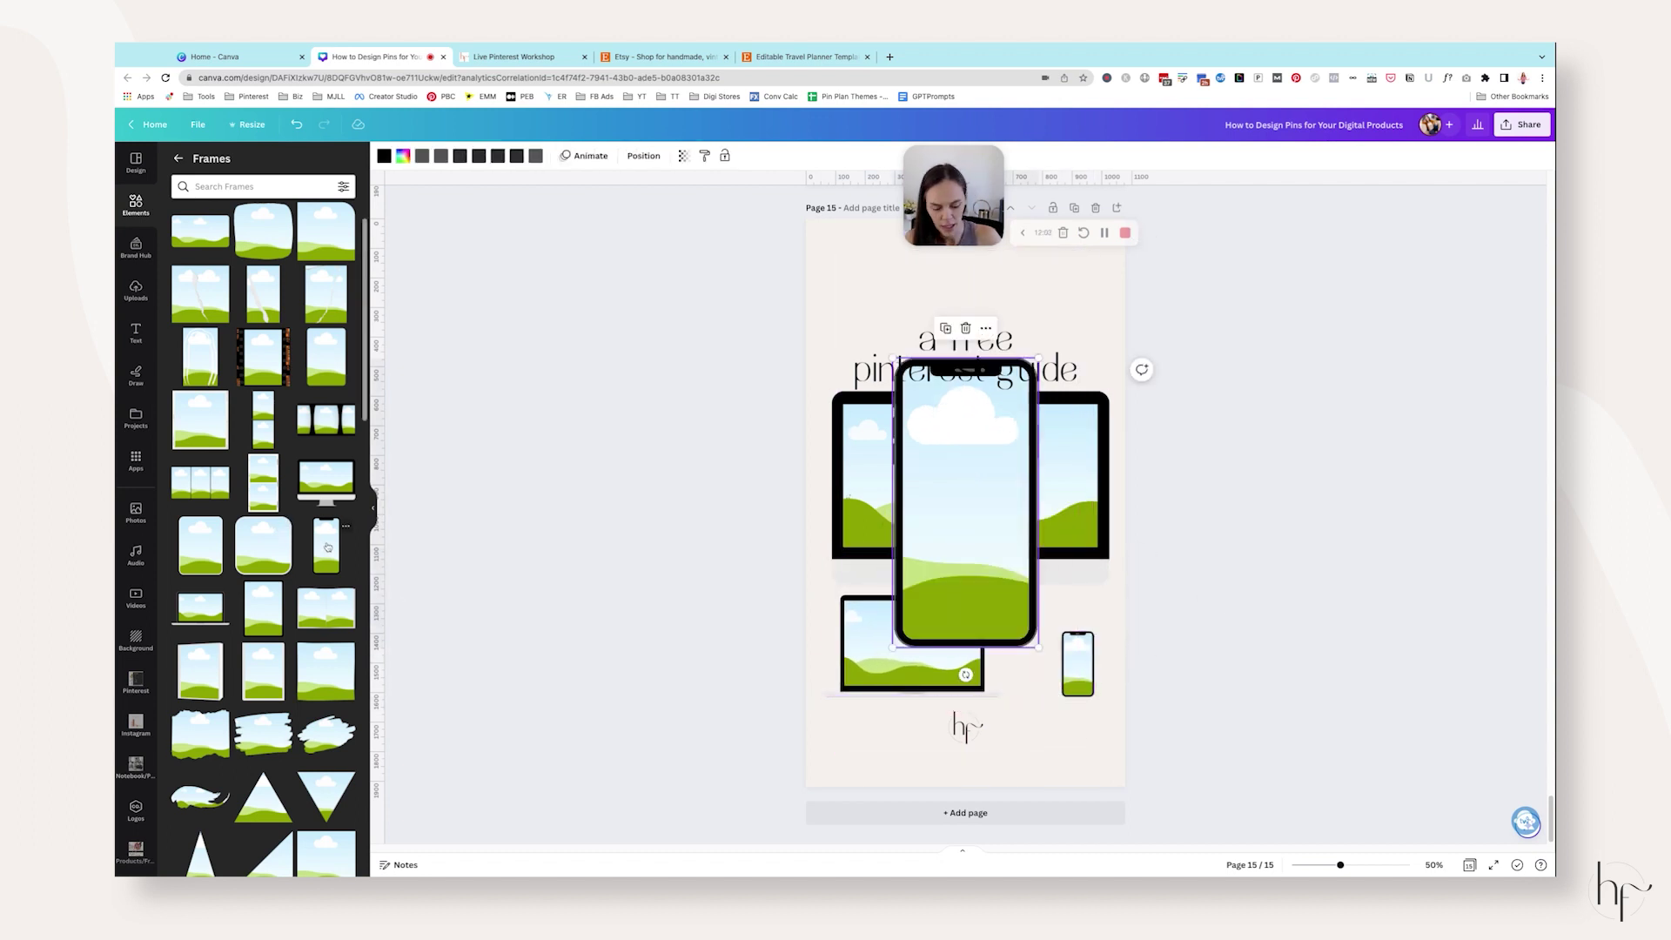
pyautogui.hotkey('ctrl', 'z')
pyautogui.hotkey('ctrl', 'z')
pyautogui.hotkey('ctrl', 'z')
pyautogui.hotkey('ctrl', 'z')
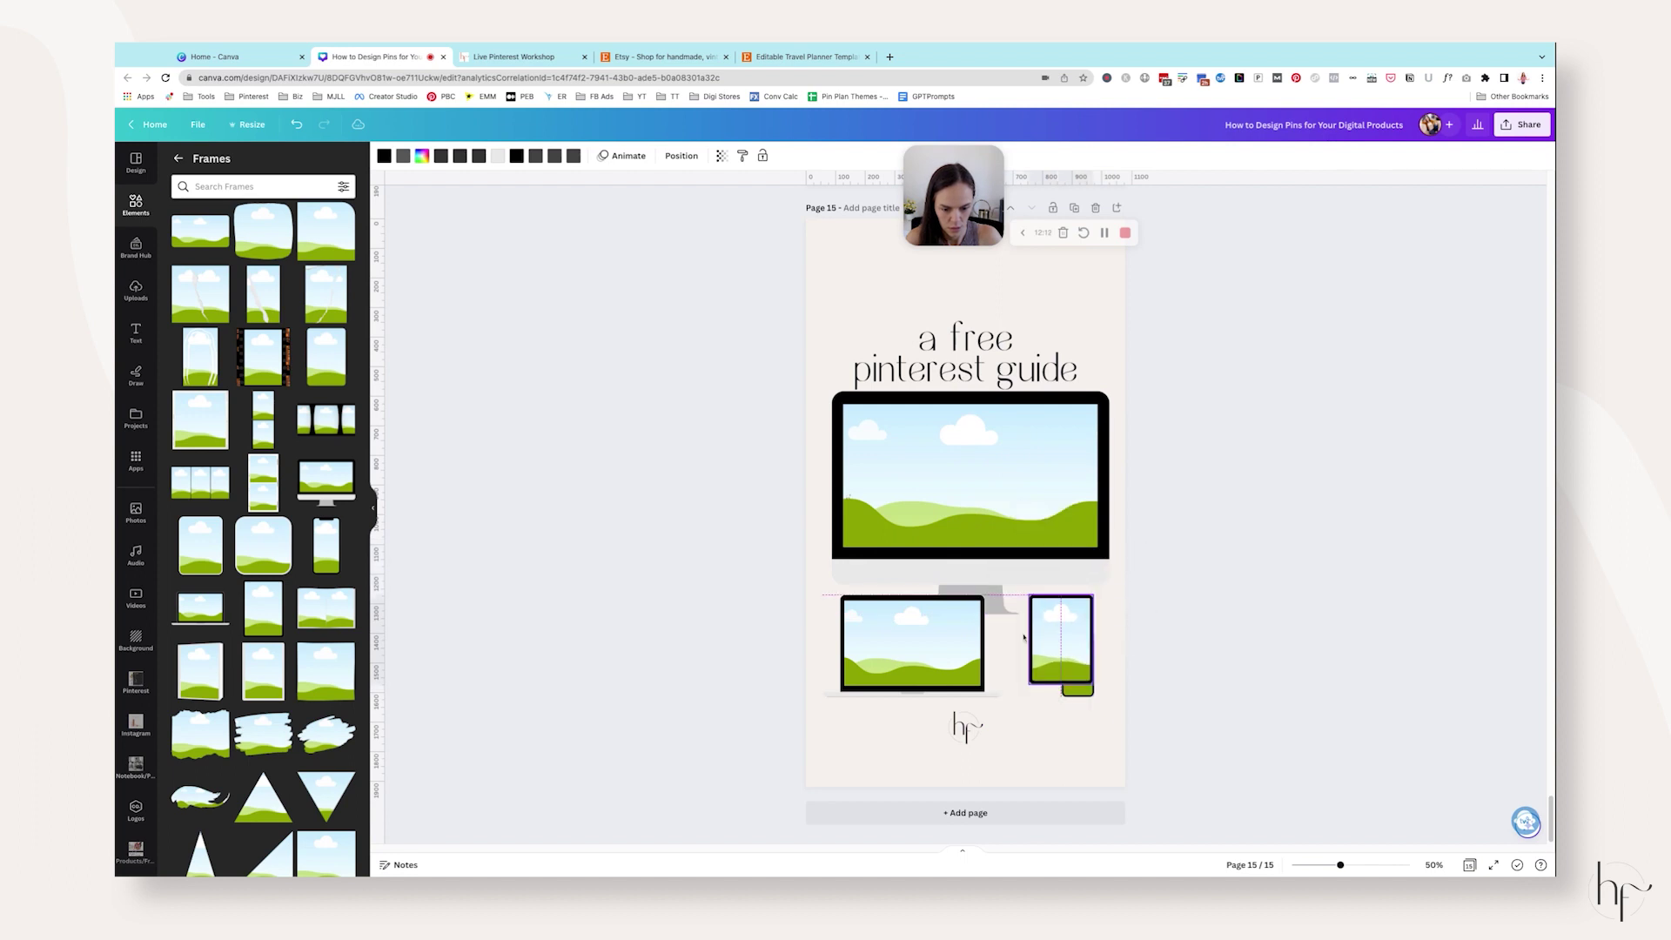
# Tuck the phone against the tablet's lower-left corner and raise the title text slightly.
pyautogui.click(1075, 692)
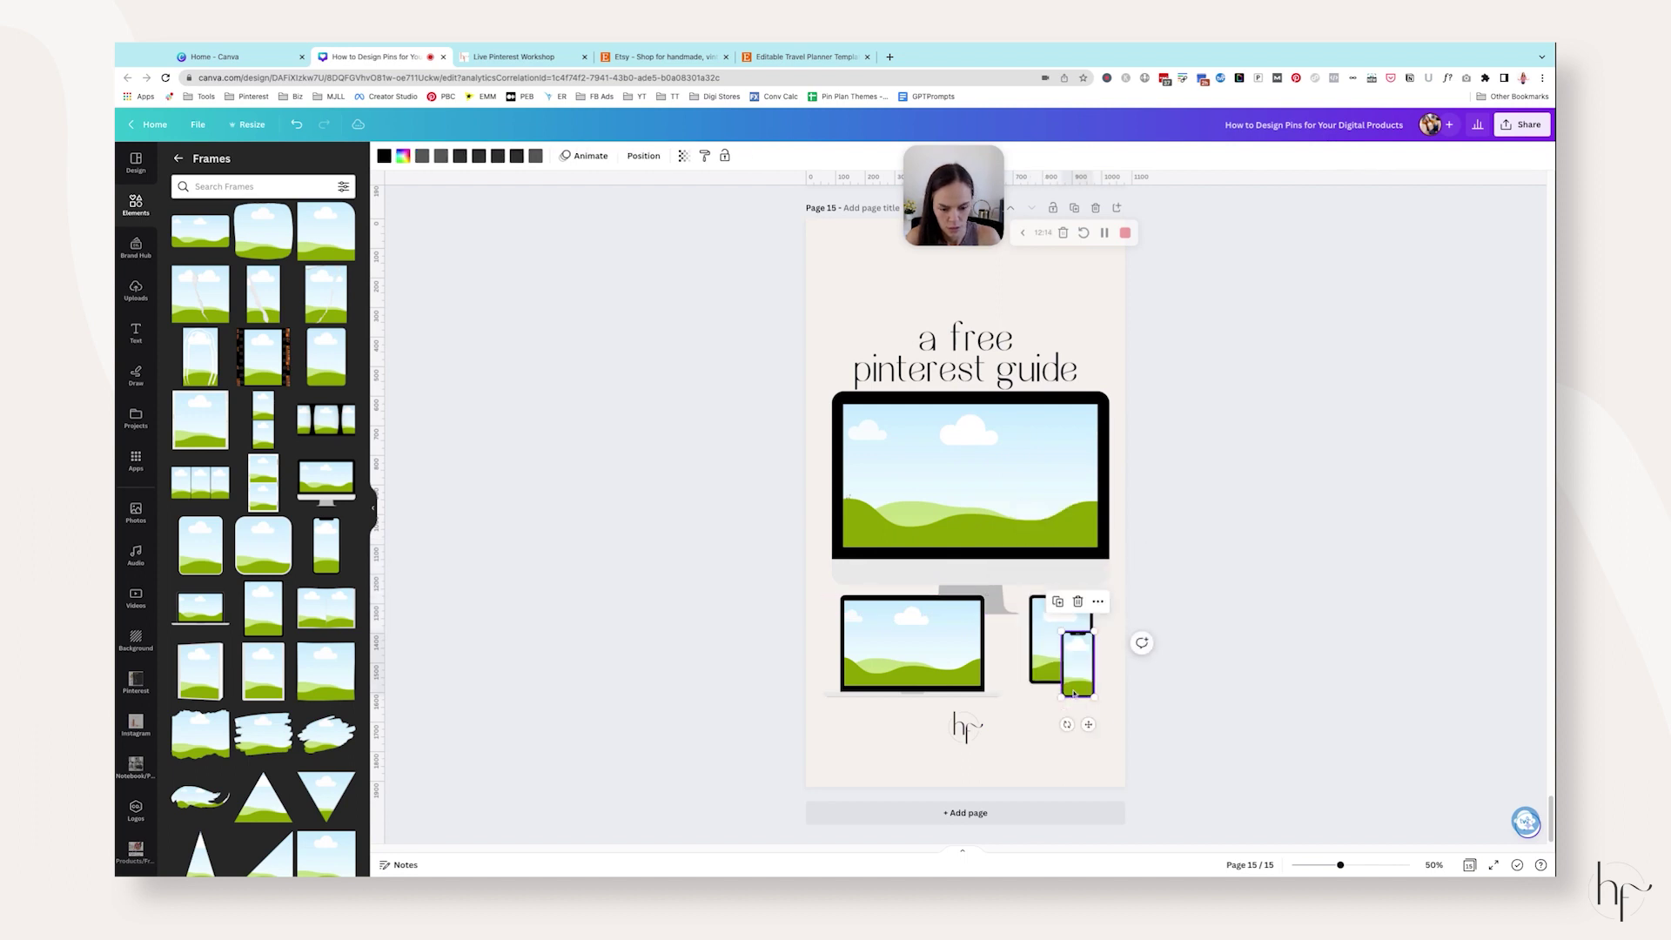
pyautogui.moveTo(1075, 691); pyautogui.dragTo(1075, 652)
pyautogui.click(1232, 655)
pyautogui.click(1070, 652)
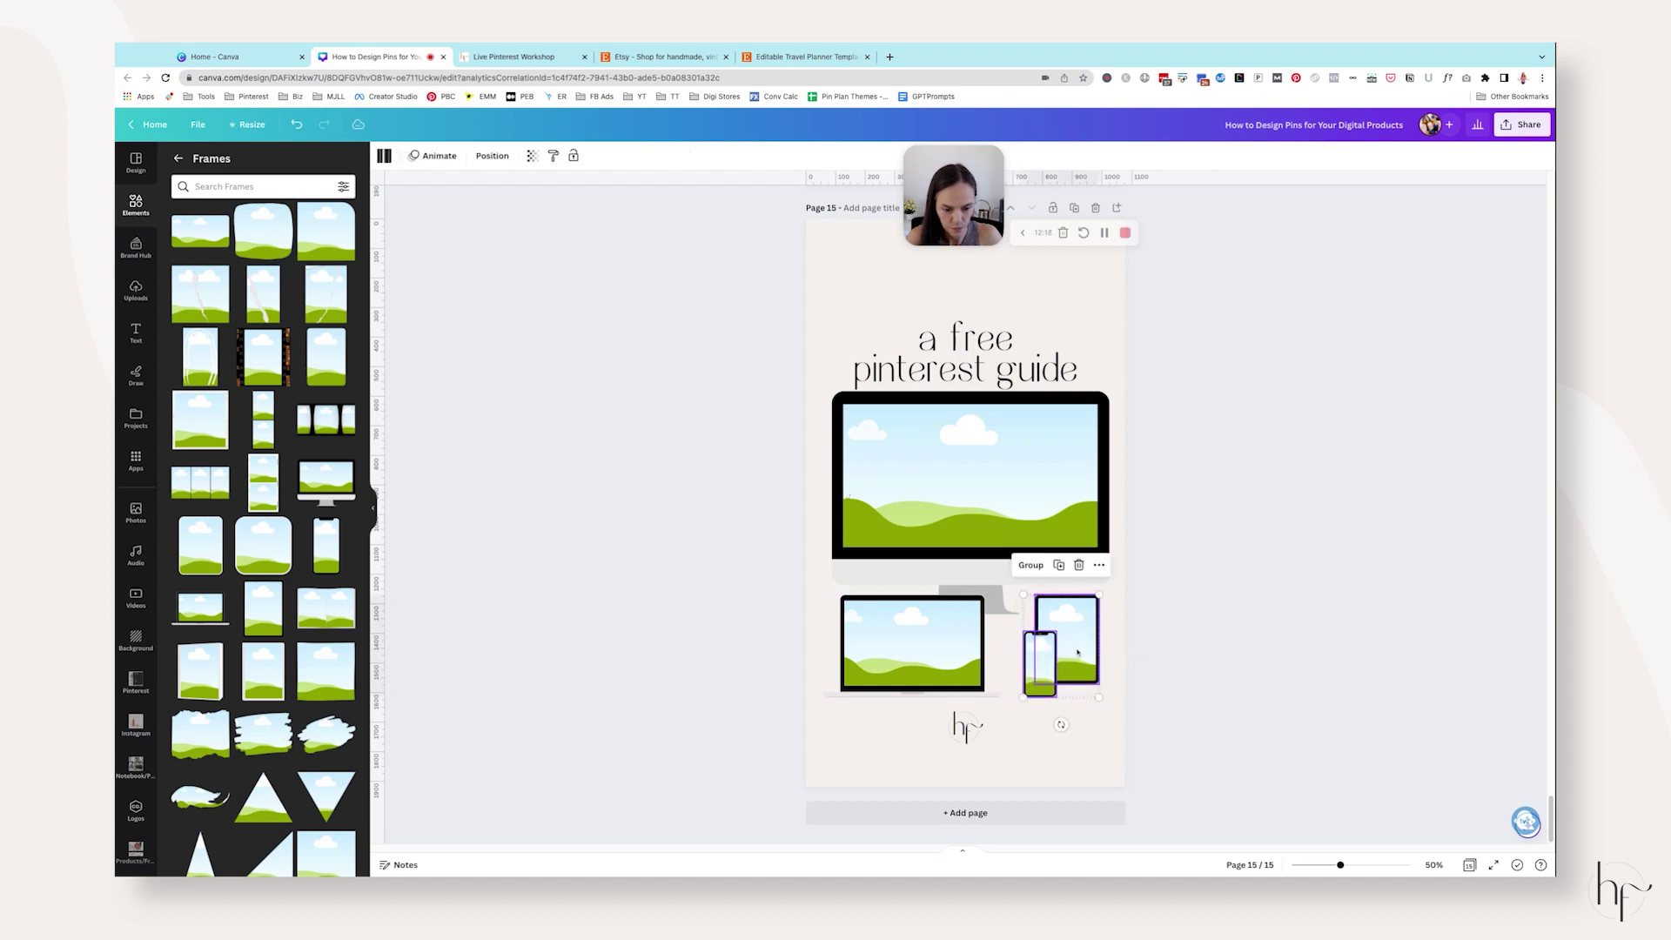
pyautogui.click(961, 663)
pyautogui.moveTo(1070, 370); pyautogui.dragTo(1071, 350)
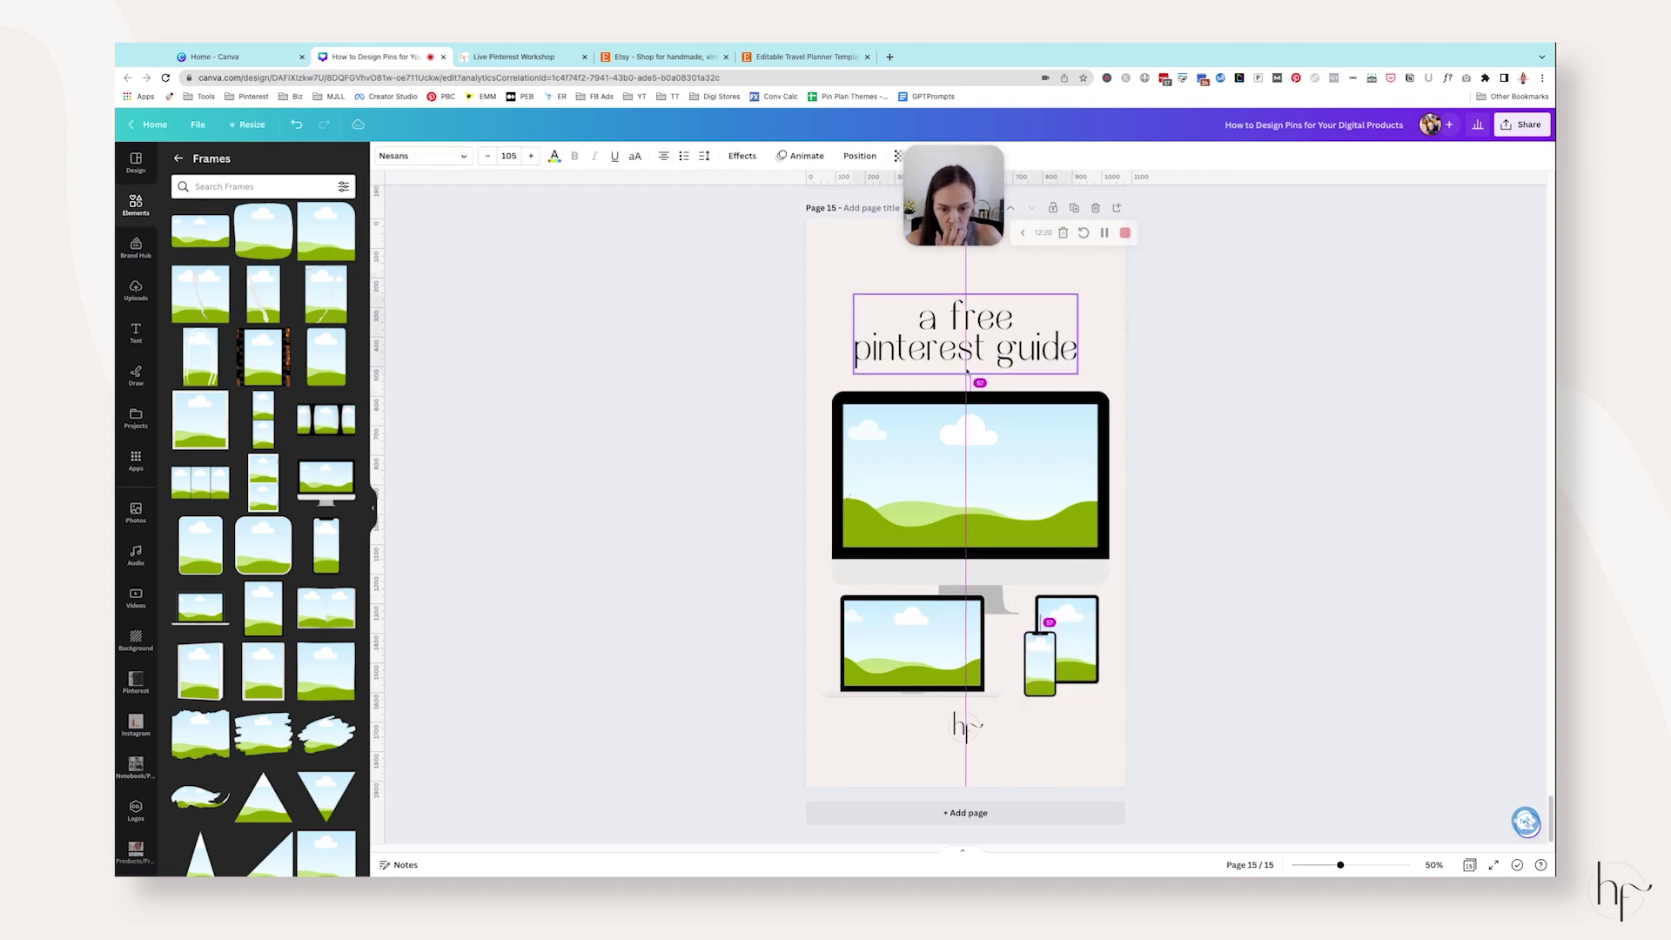
pyautogui.click(1081, 386)
pyautogui.click(1076, 353)
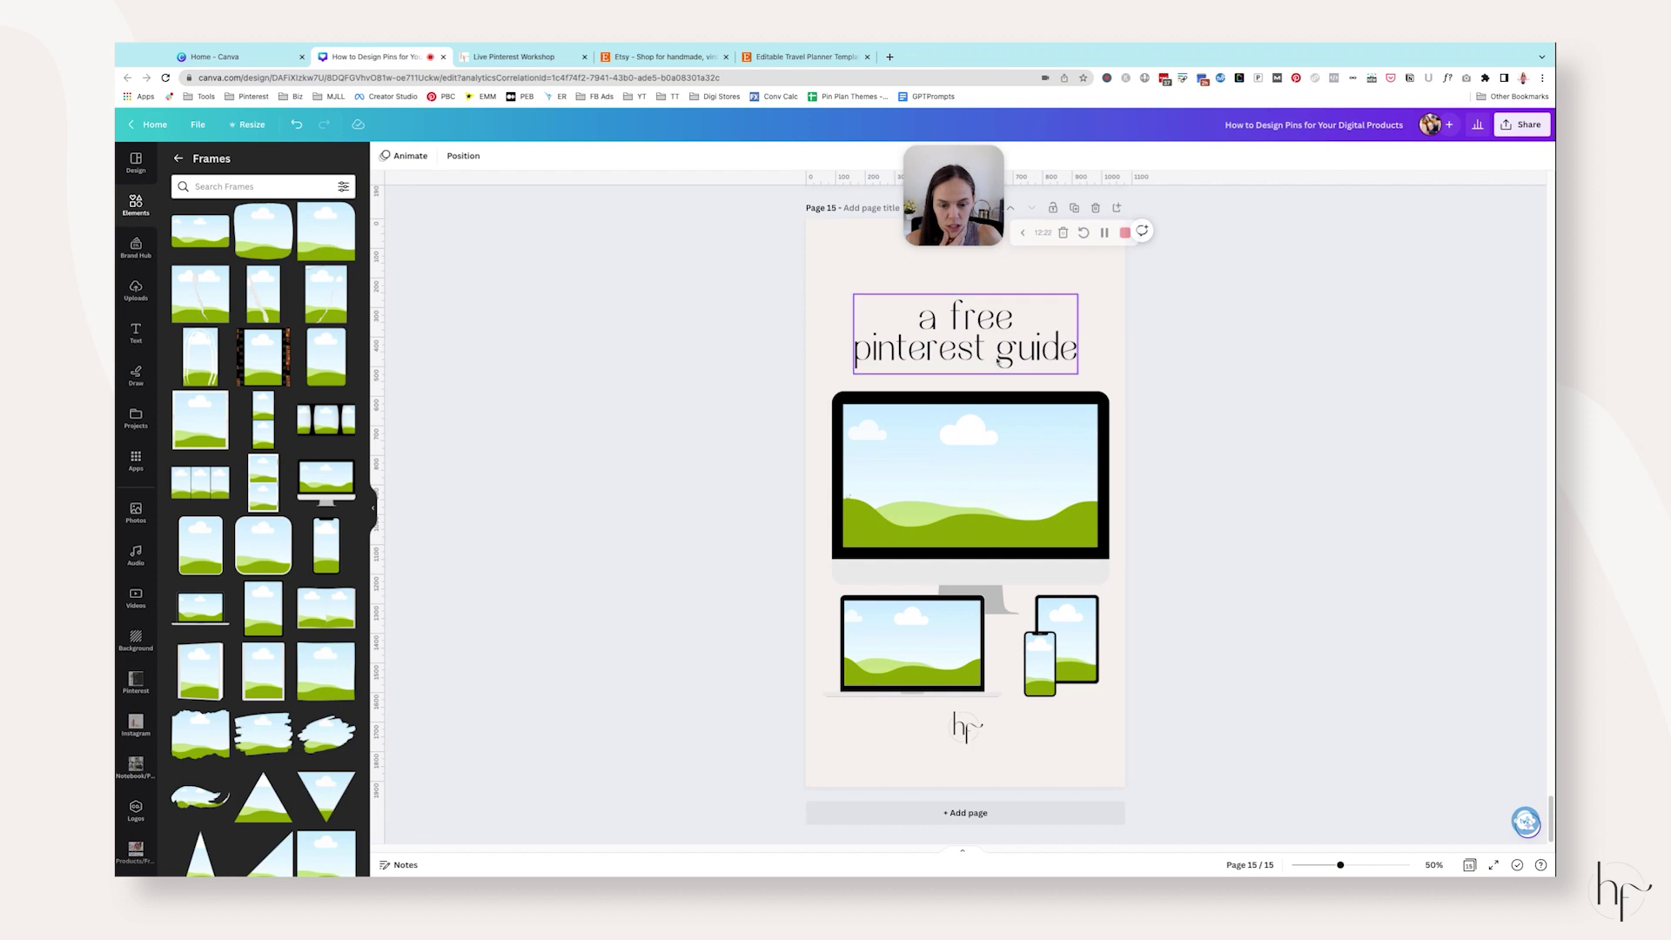
pyautogui.moveTo(1077, 353); pyautogui.dragTo(855, 352)
# Capture a screenshot of the Live Pinterest Workshop landing page using Chrome DevTools.
pyautogui.press('Up')
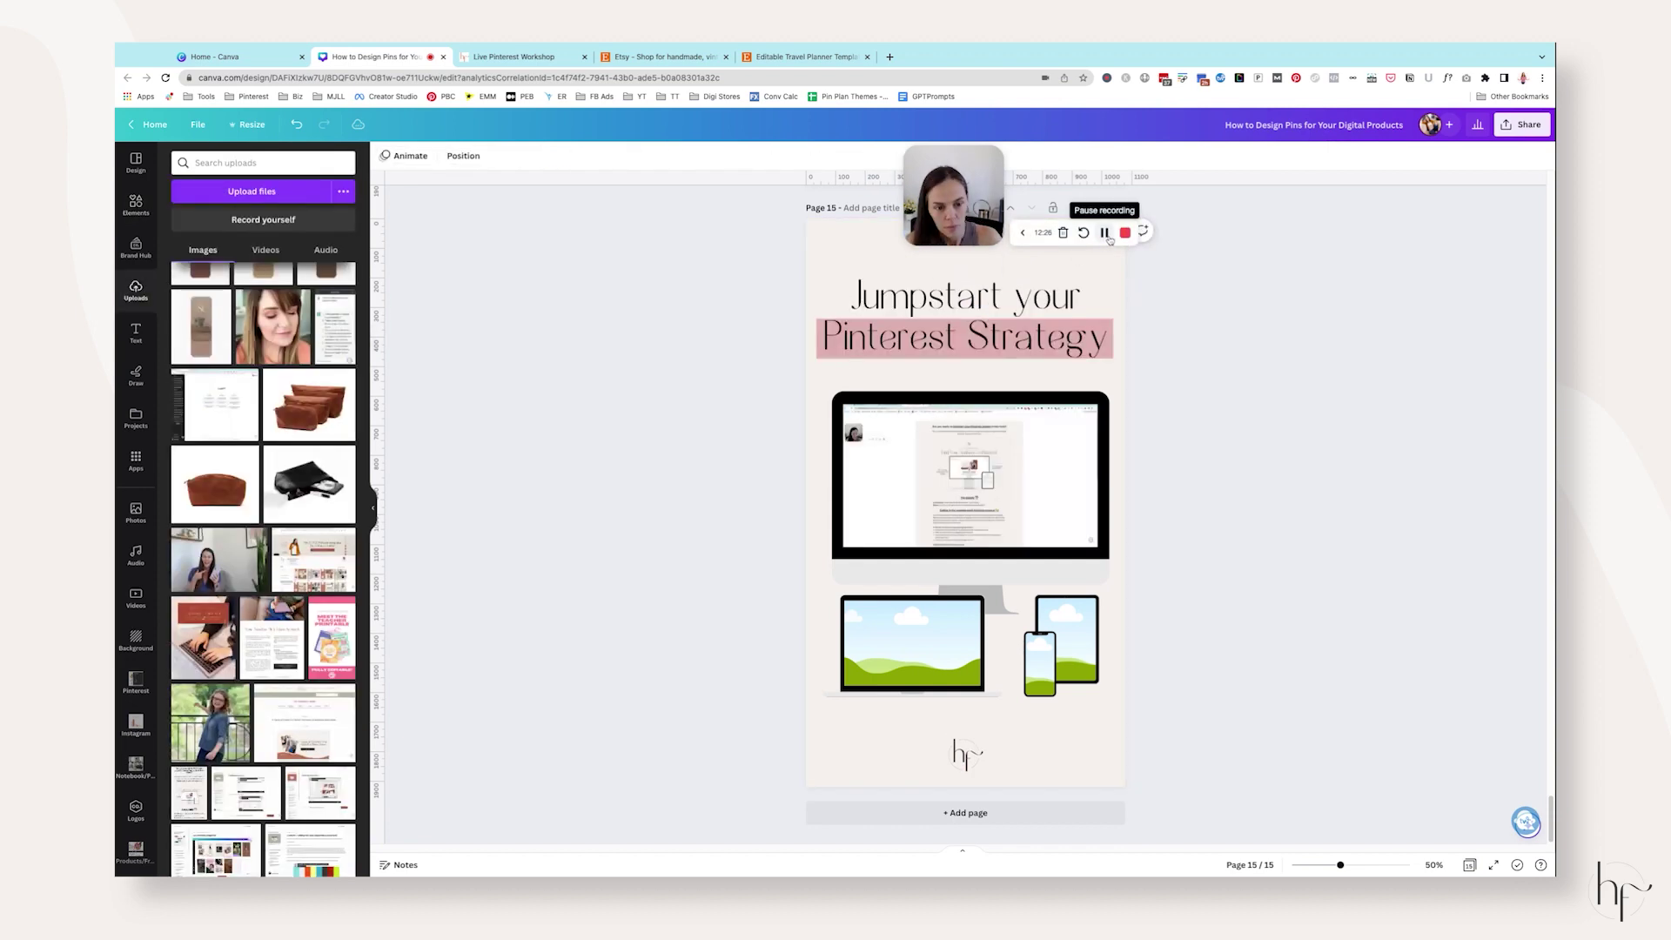
pyautogui.click(511, 57)
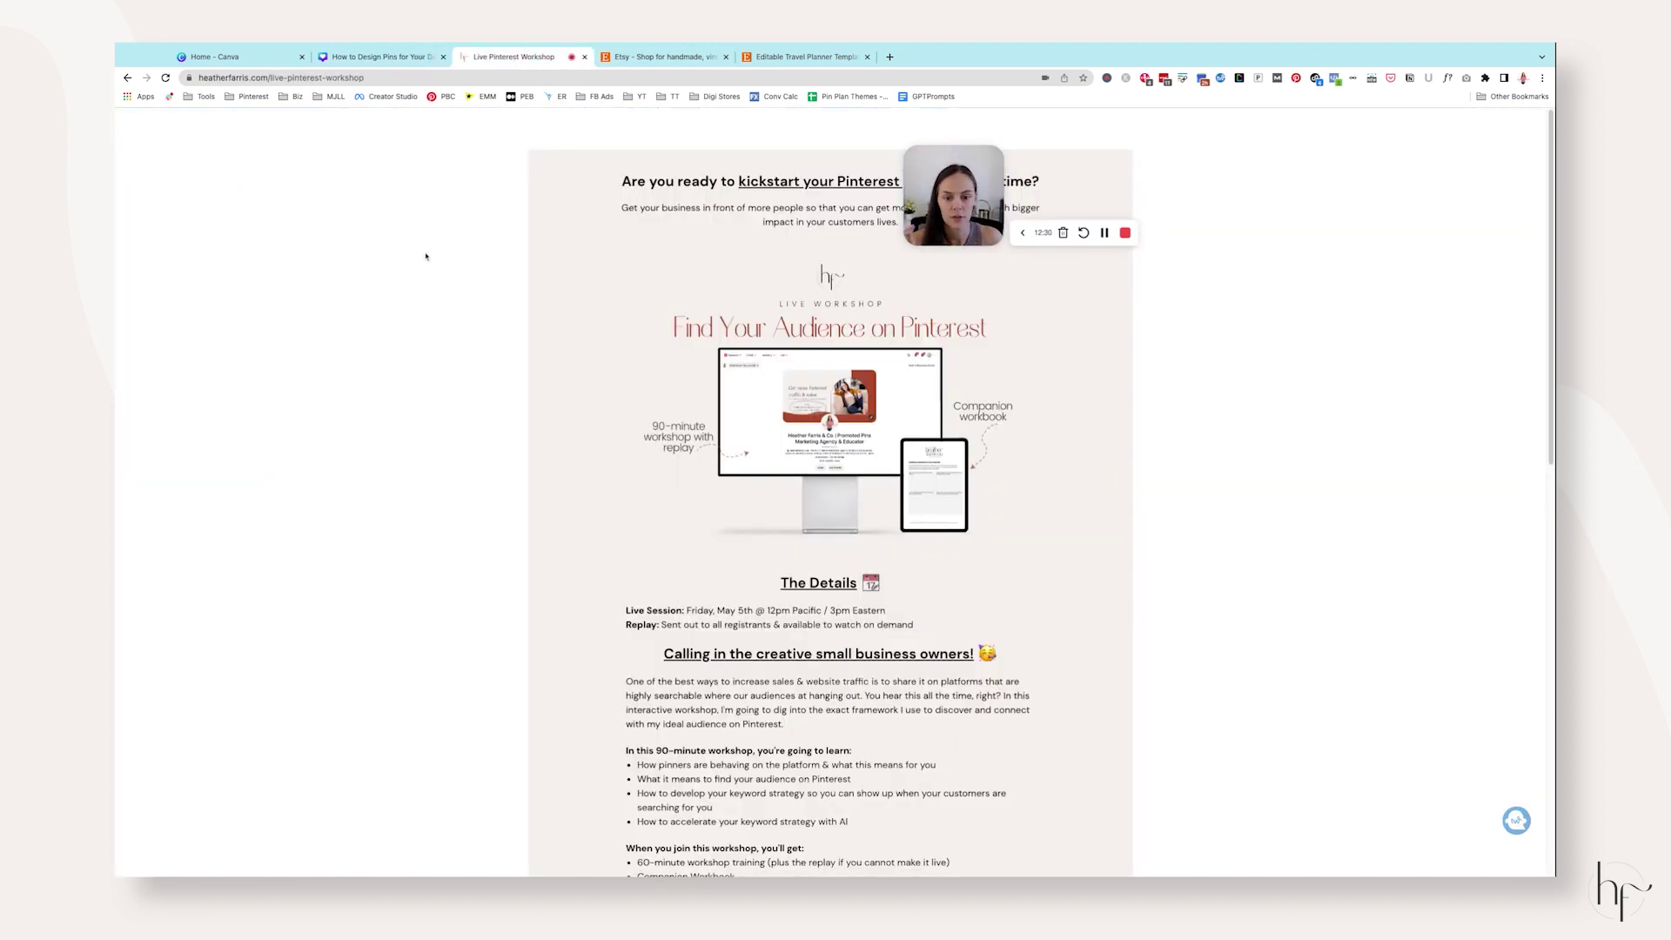
pyautogui.moveTo(958, 222); pyautogui.dragTo(1195, 191)
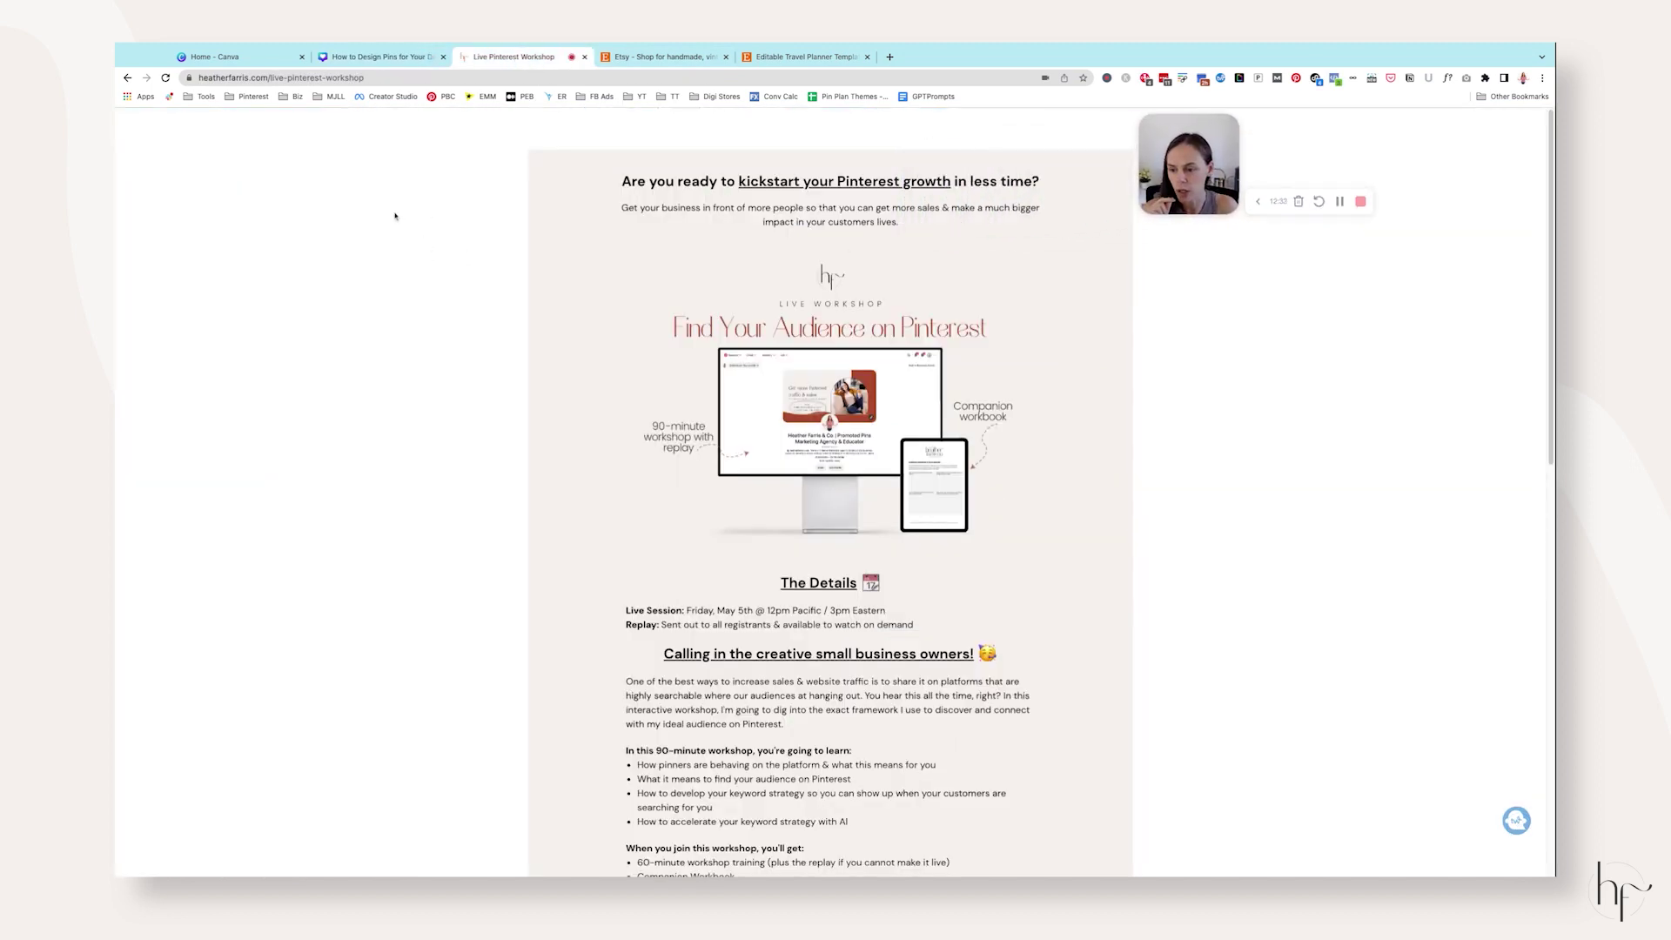
pyautogui.press('super+alt+i')
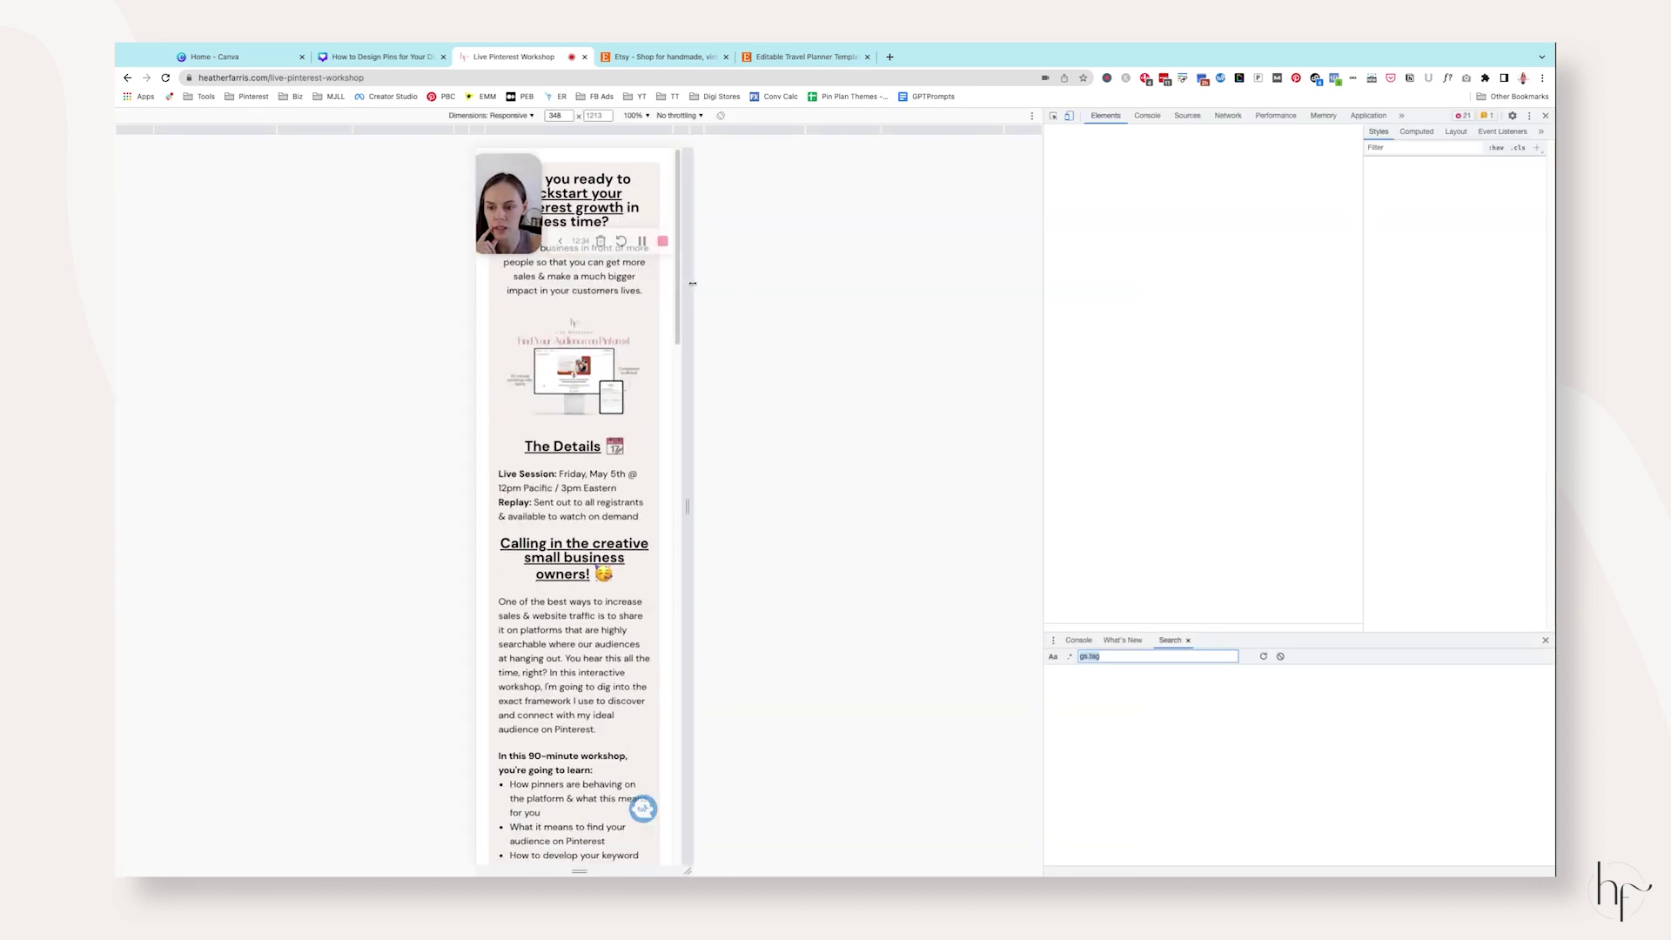
pyautogui.click(1069, 115)
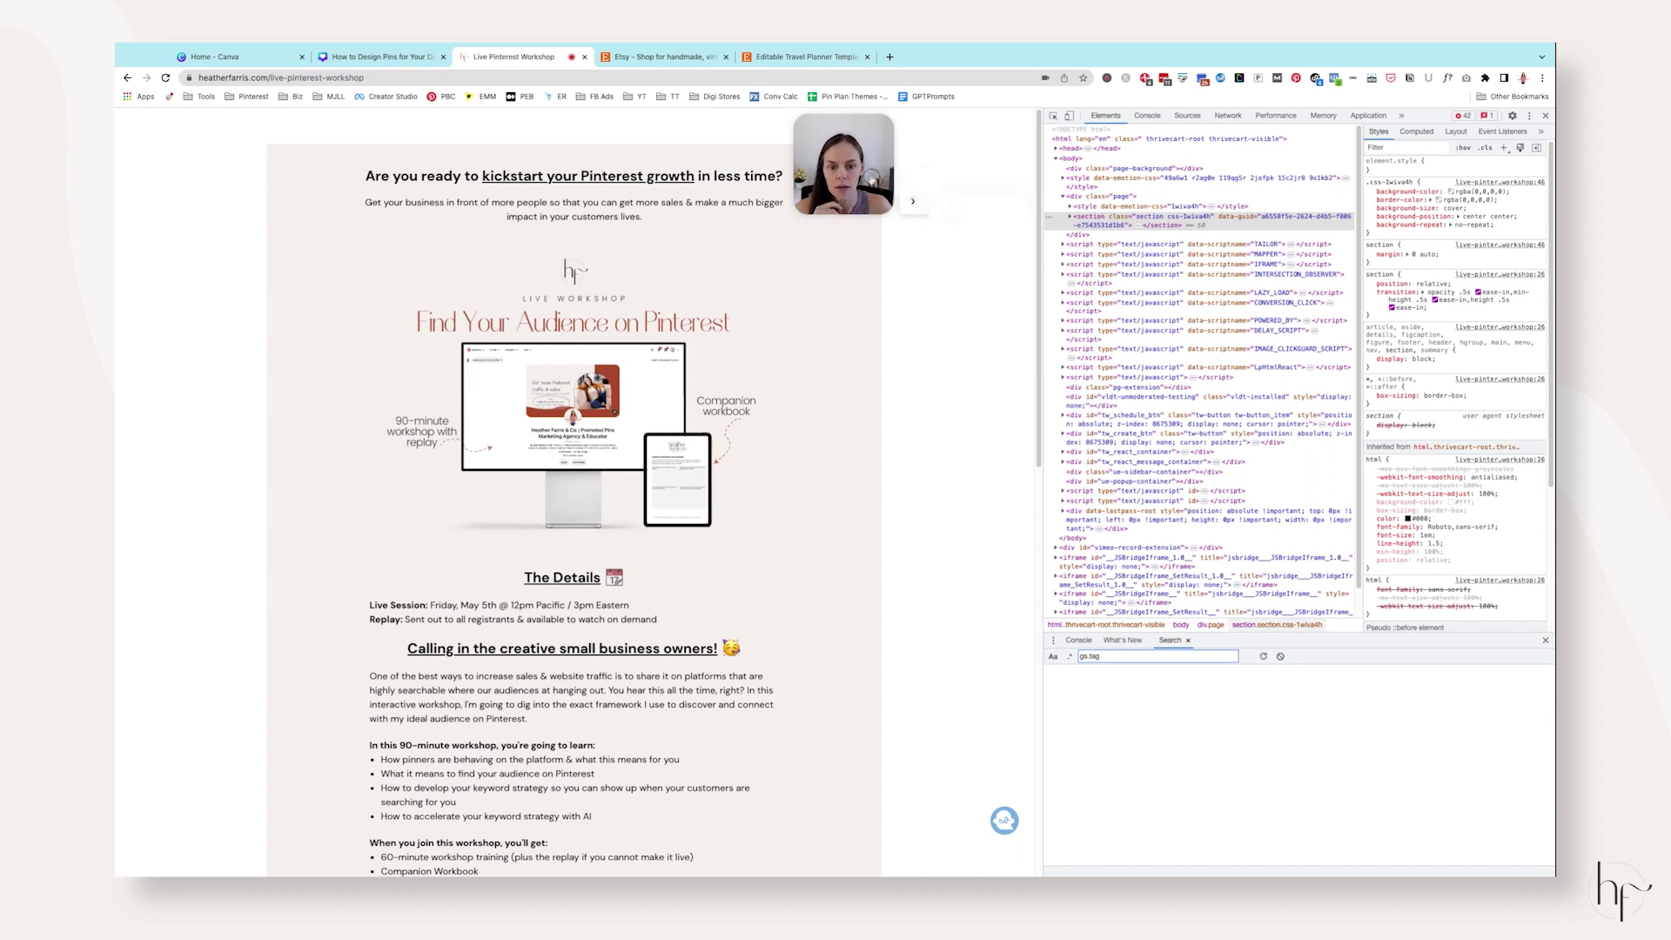
pyautogui.click(912, 202)
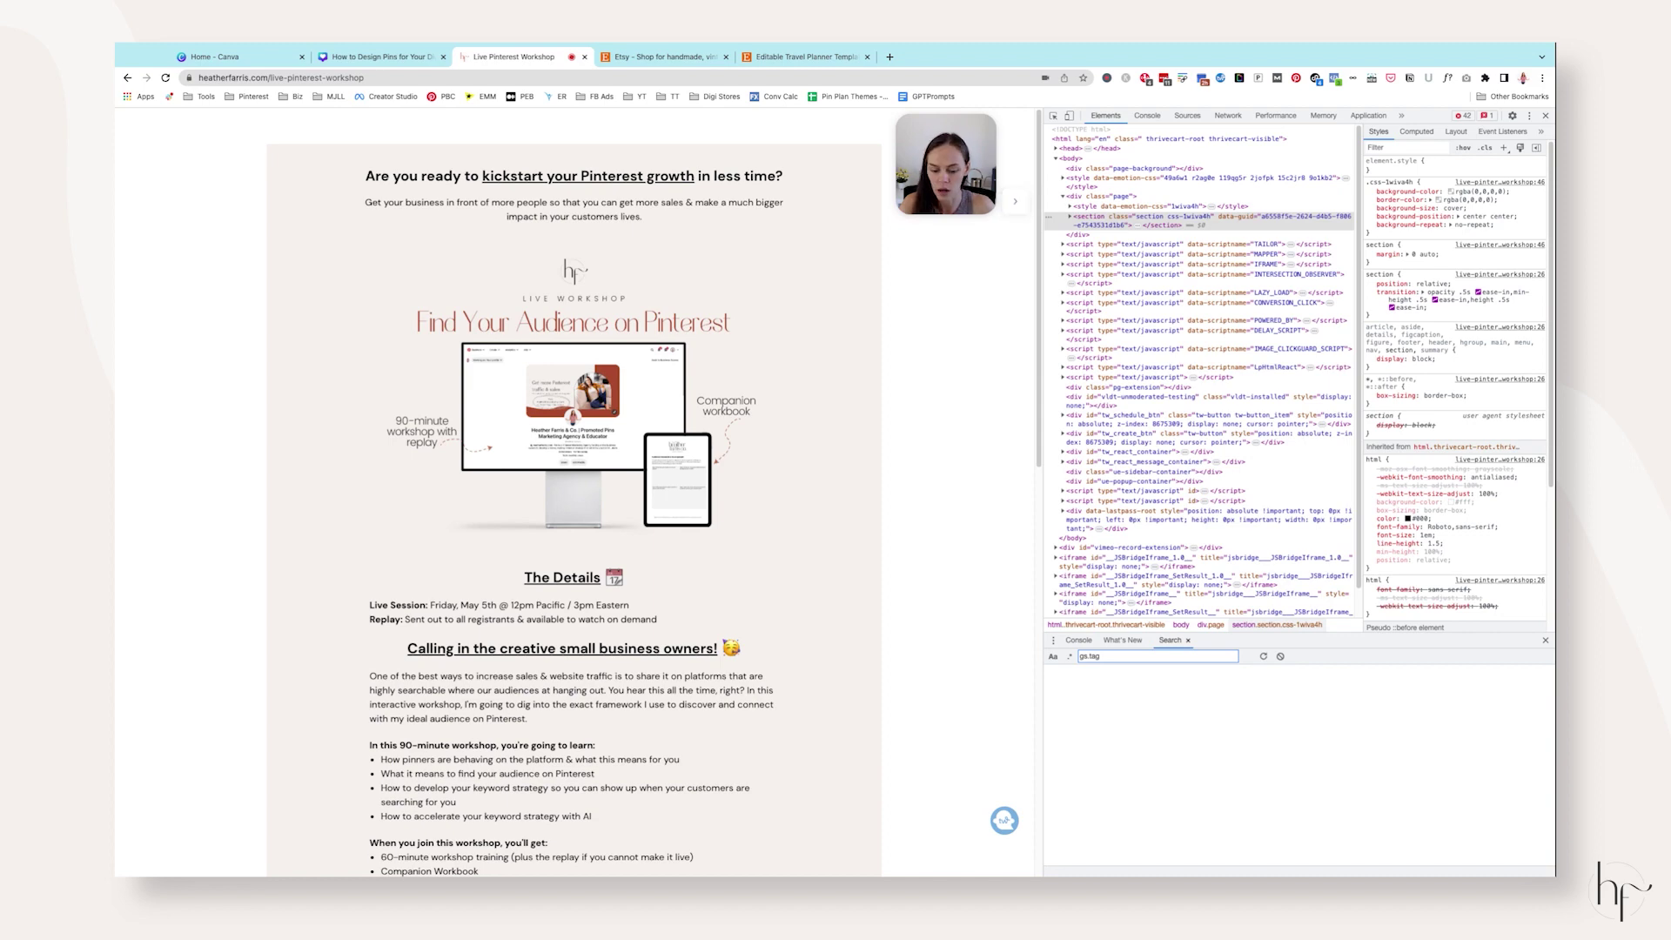
pyautogui.hotkey('ctrl', 'shift', 'Tab')
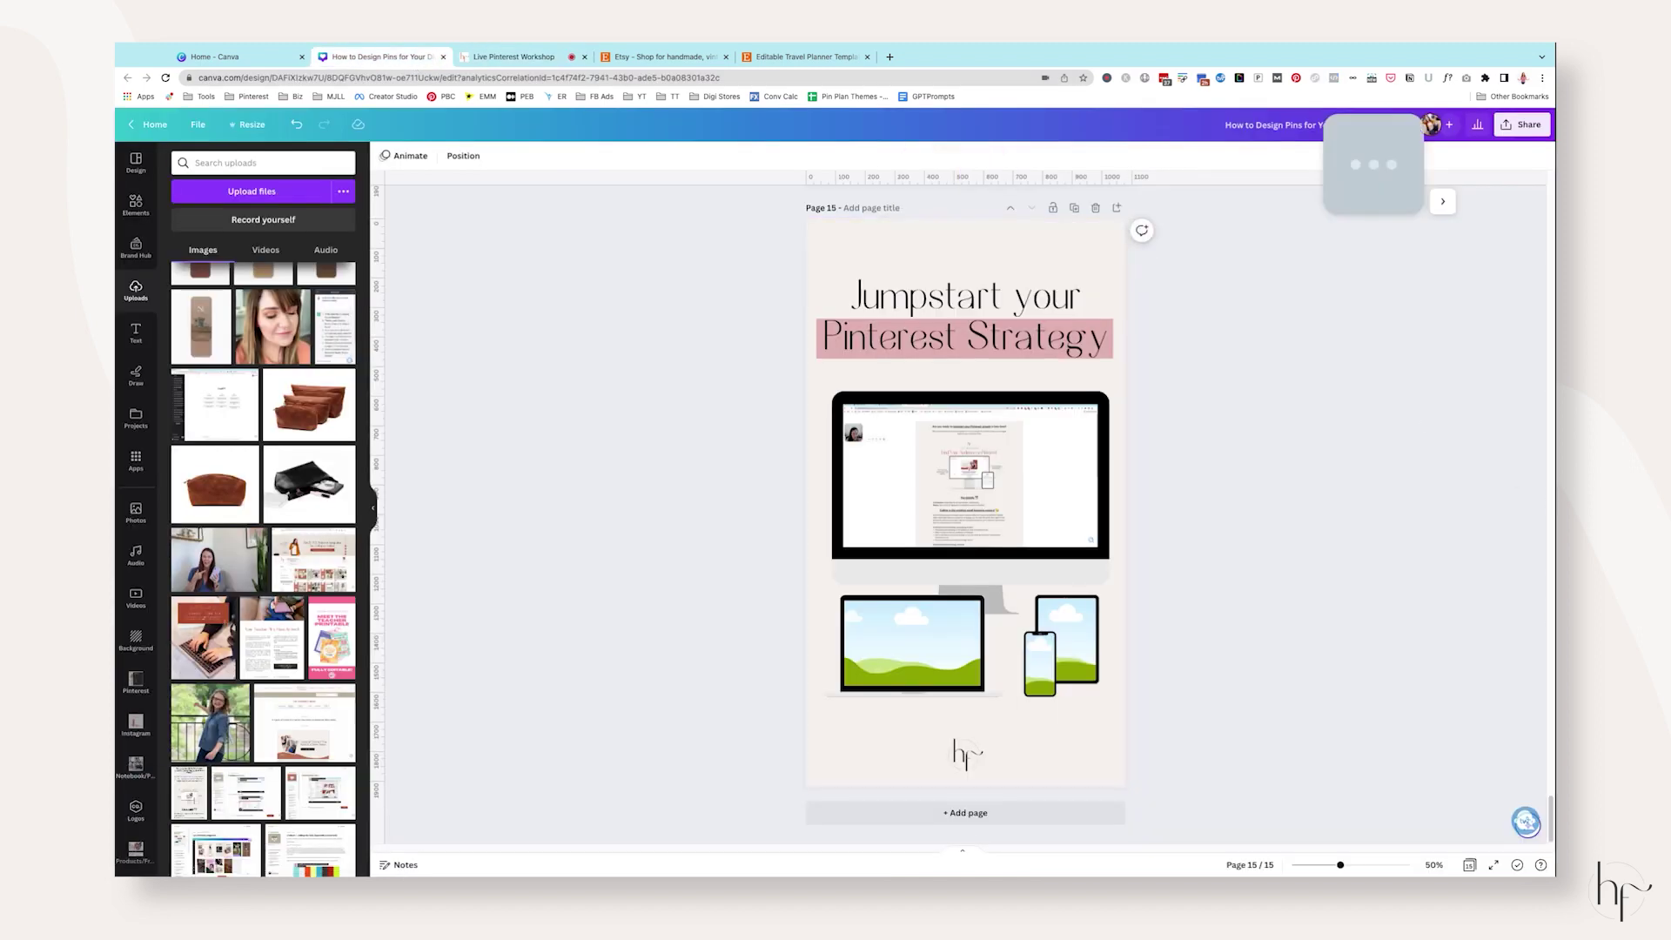
pyautogui.moveTo(1537, 704); pyautogui.dragTo(1069, 636)
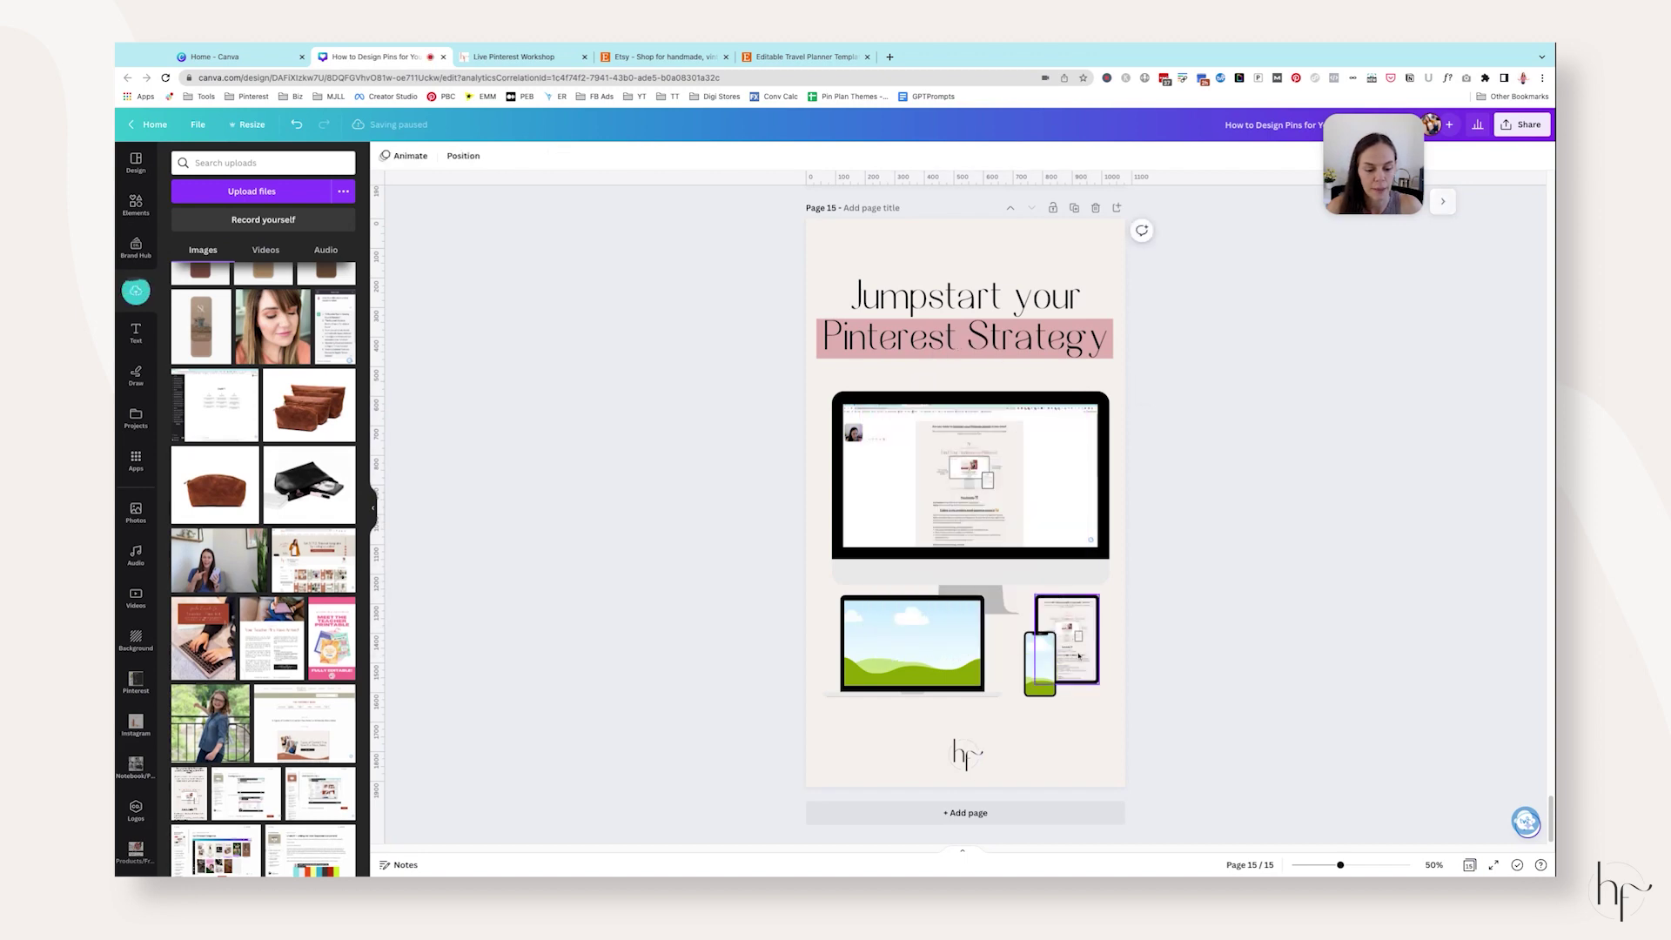
pyautogui.click(1148, 642)
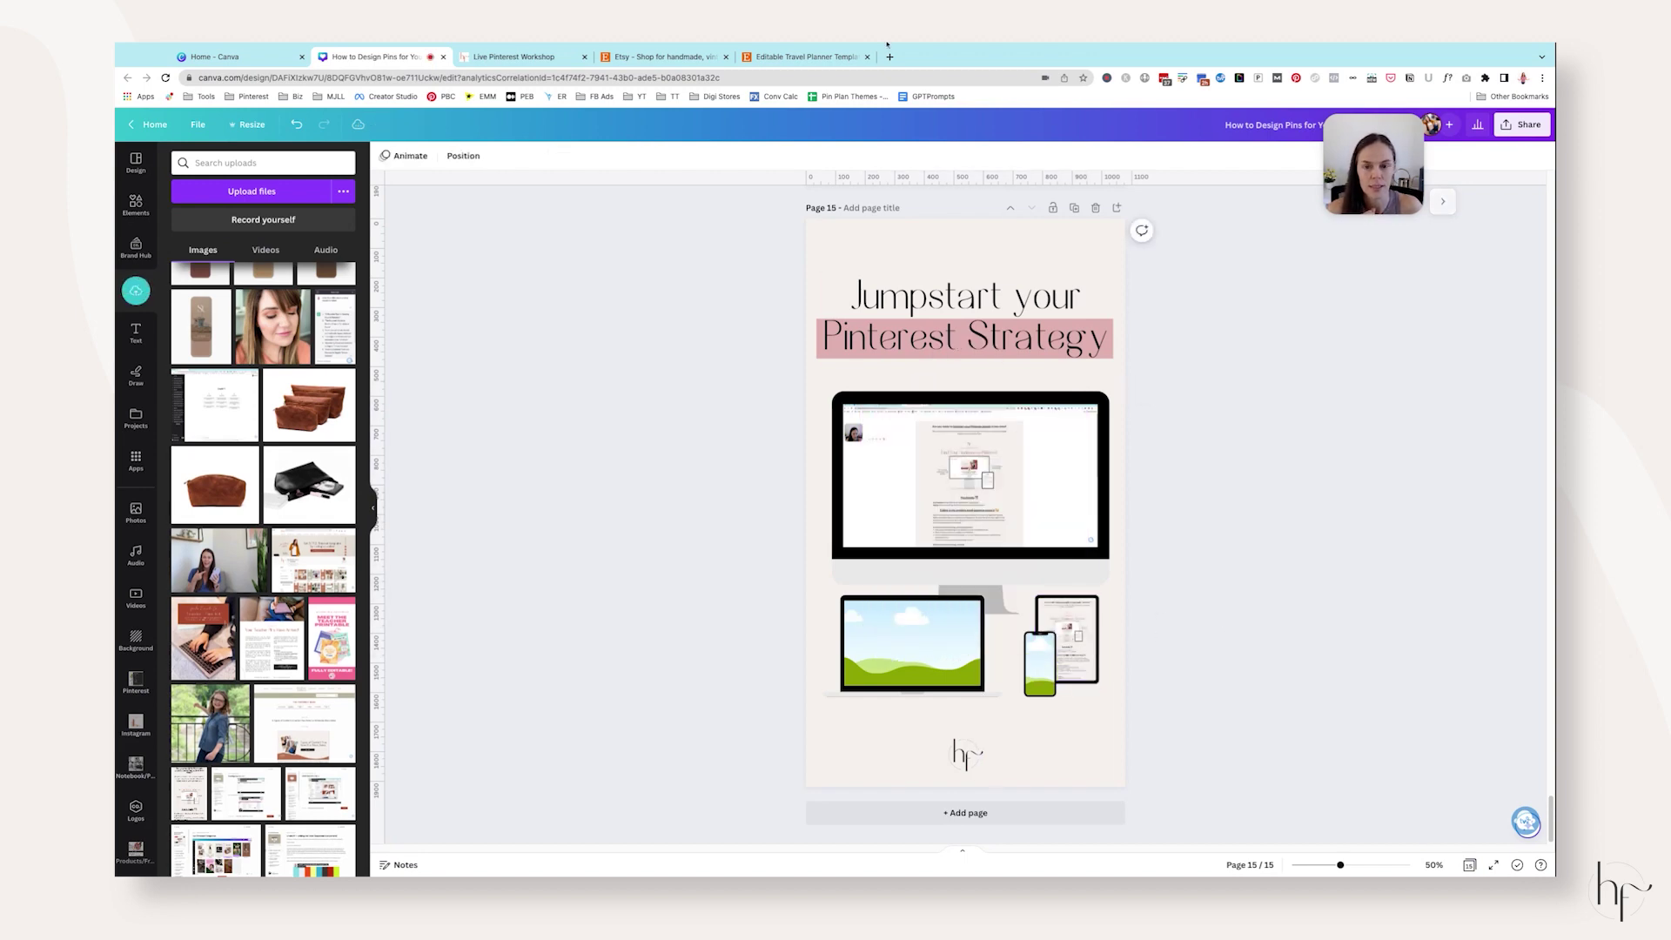
pyautogui.click(507, 59)
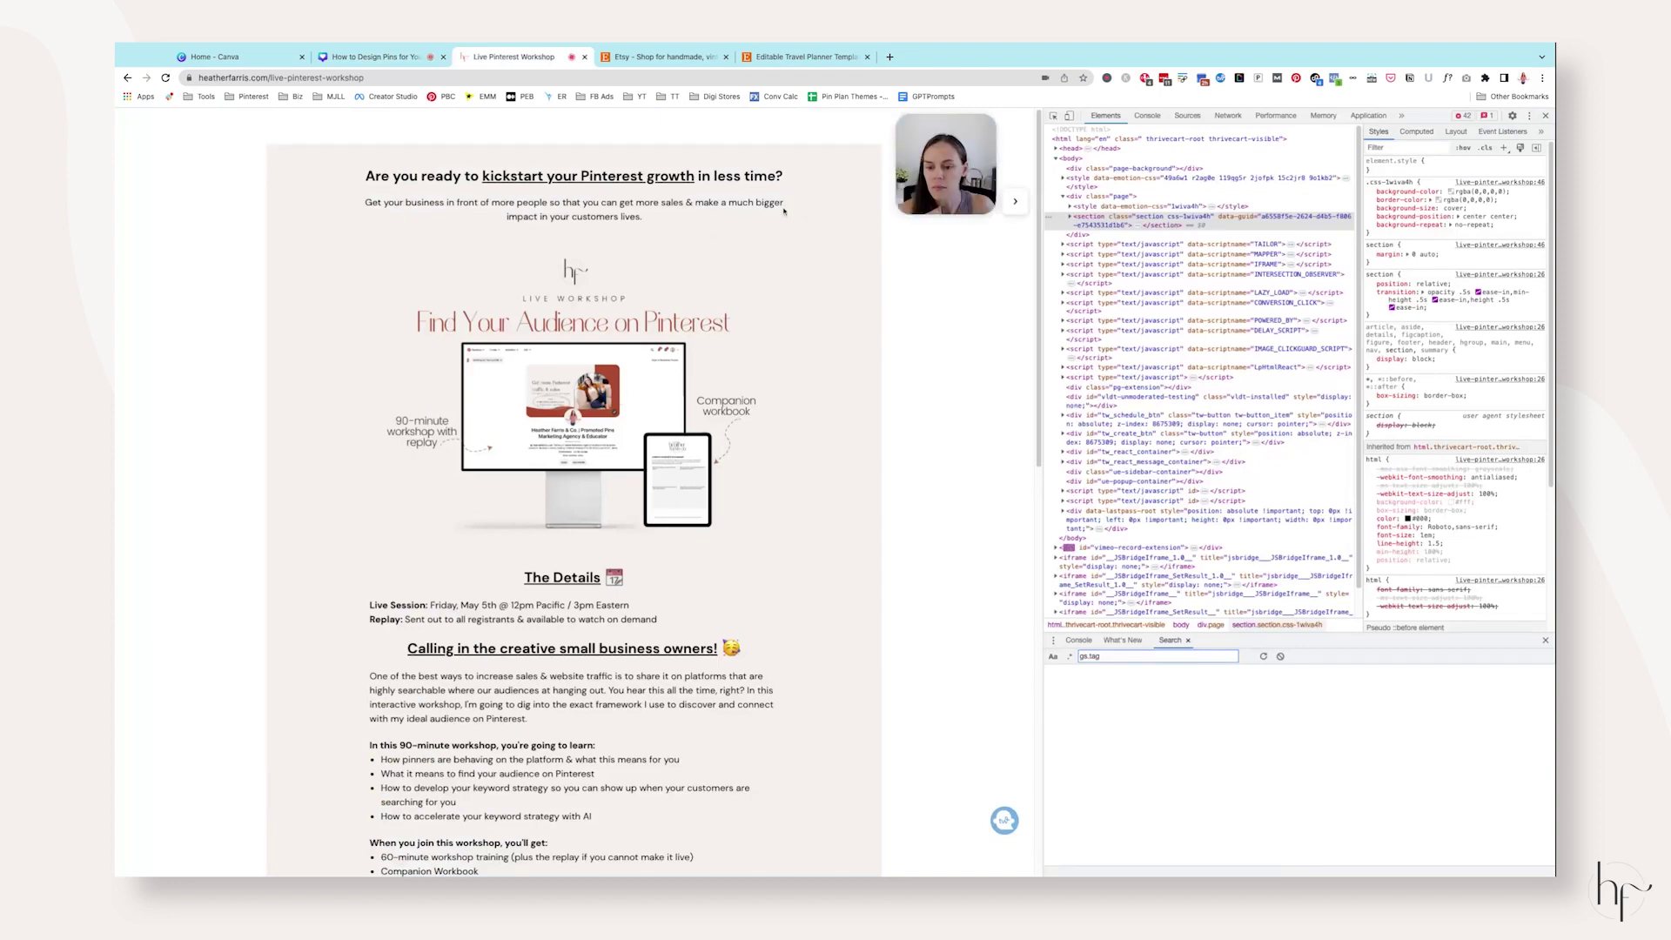
pyautogui.hotkey('ctrl', 'shift', 'm')
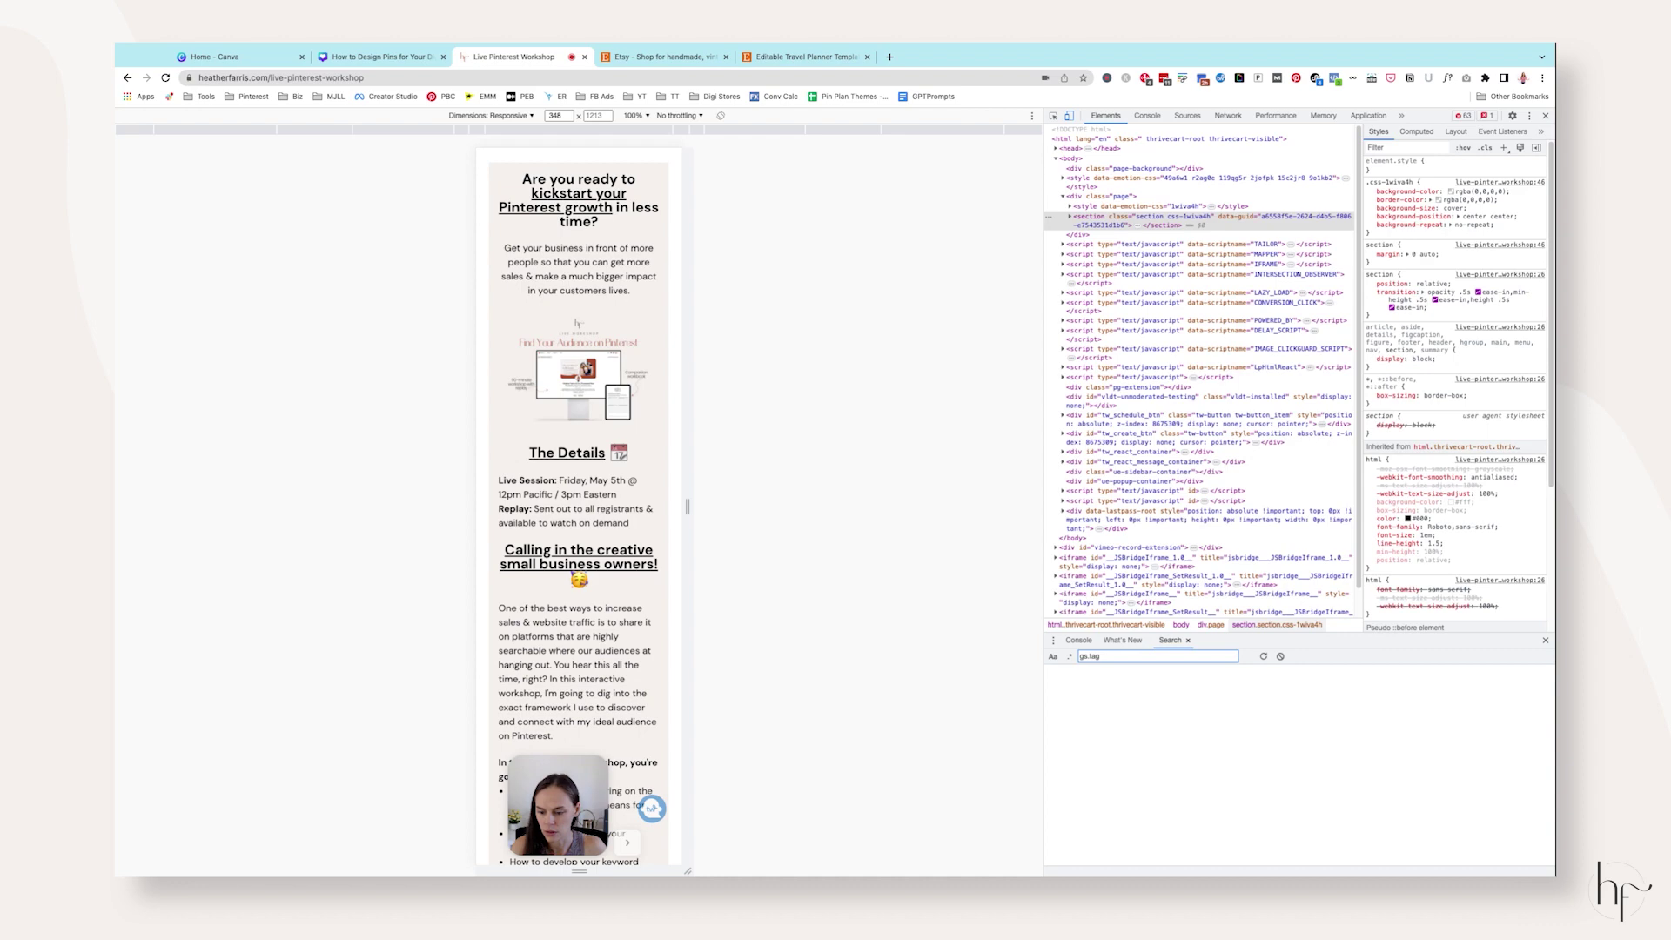
# Place the mobile screenshot in the phone mockup and the Pinterest Trends screenshot in the laptop.
pyautogui.click(375, 56)
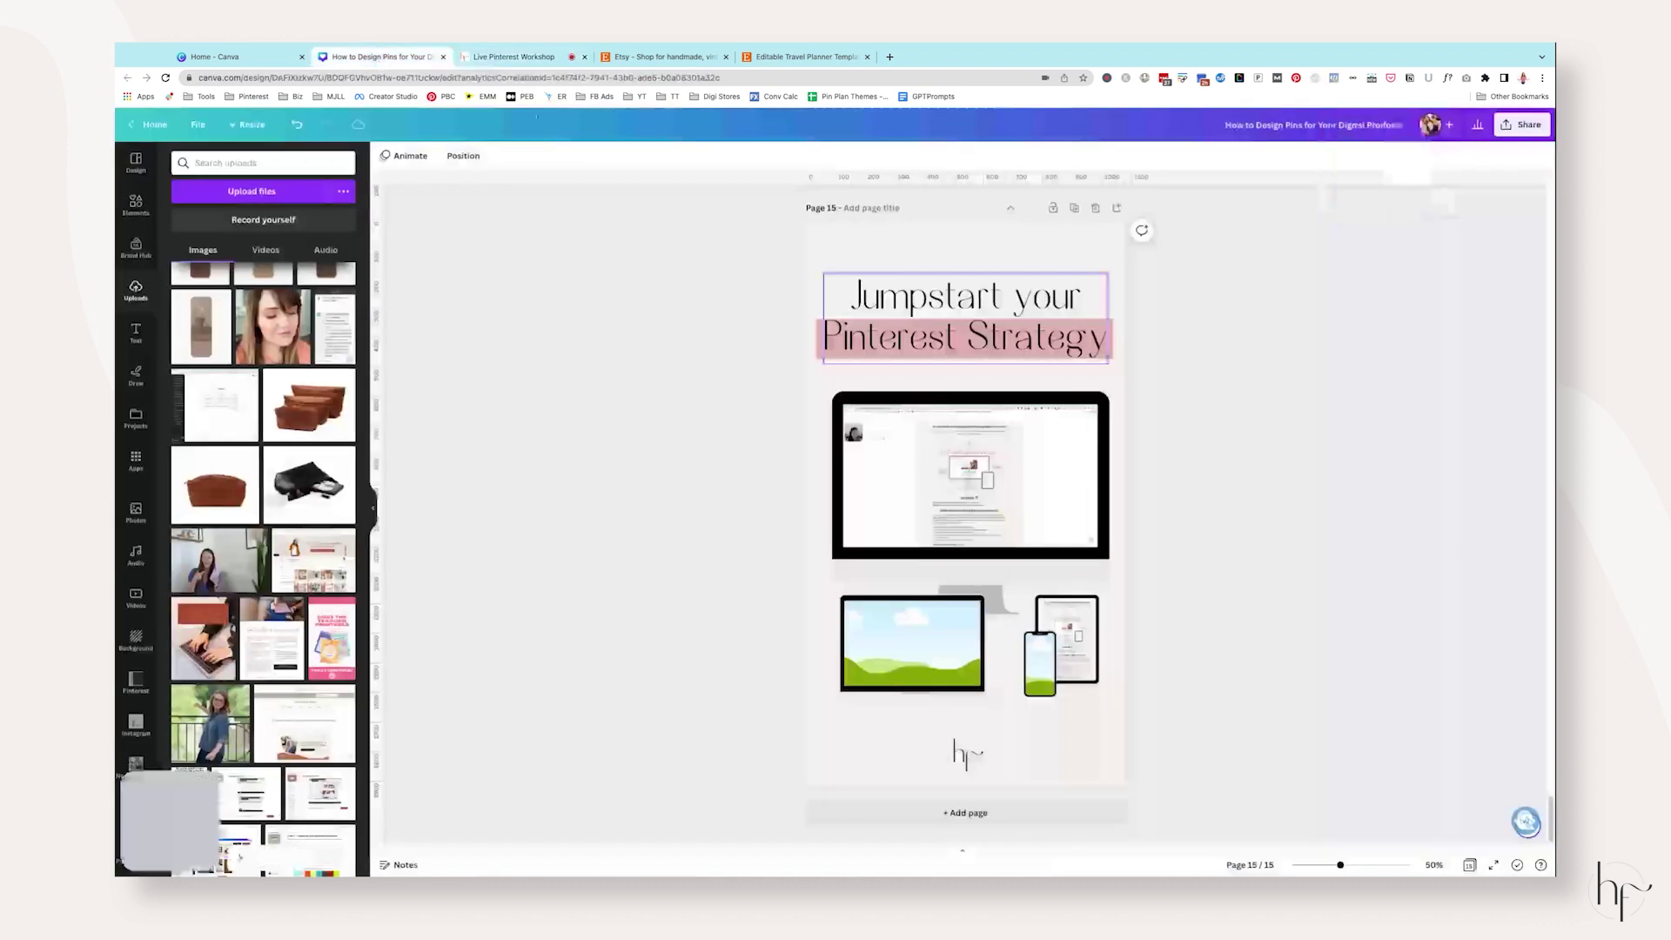
pyautogui.moveTo(1454, 698); pyautogui.dragTo(1039, 673)
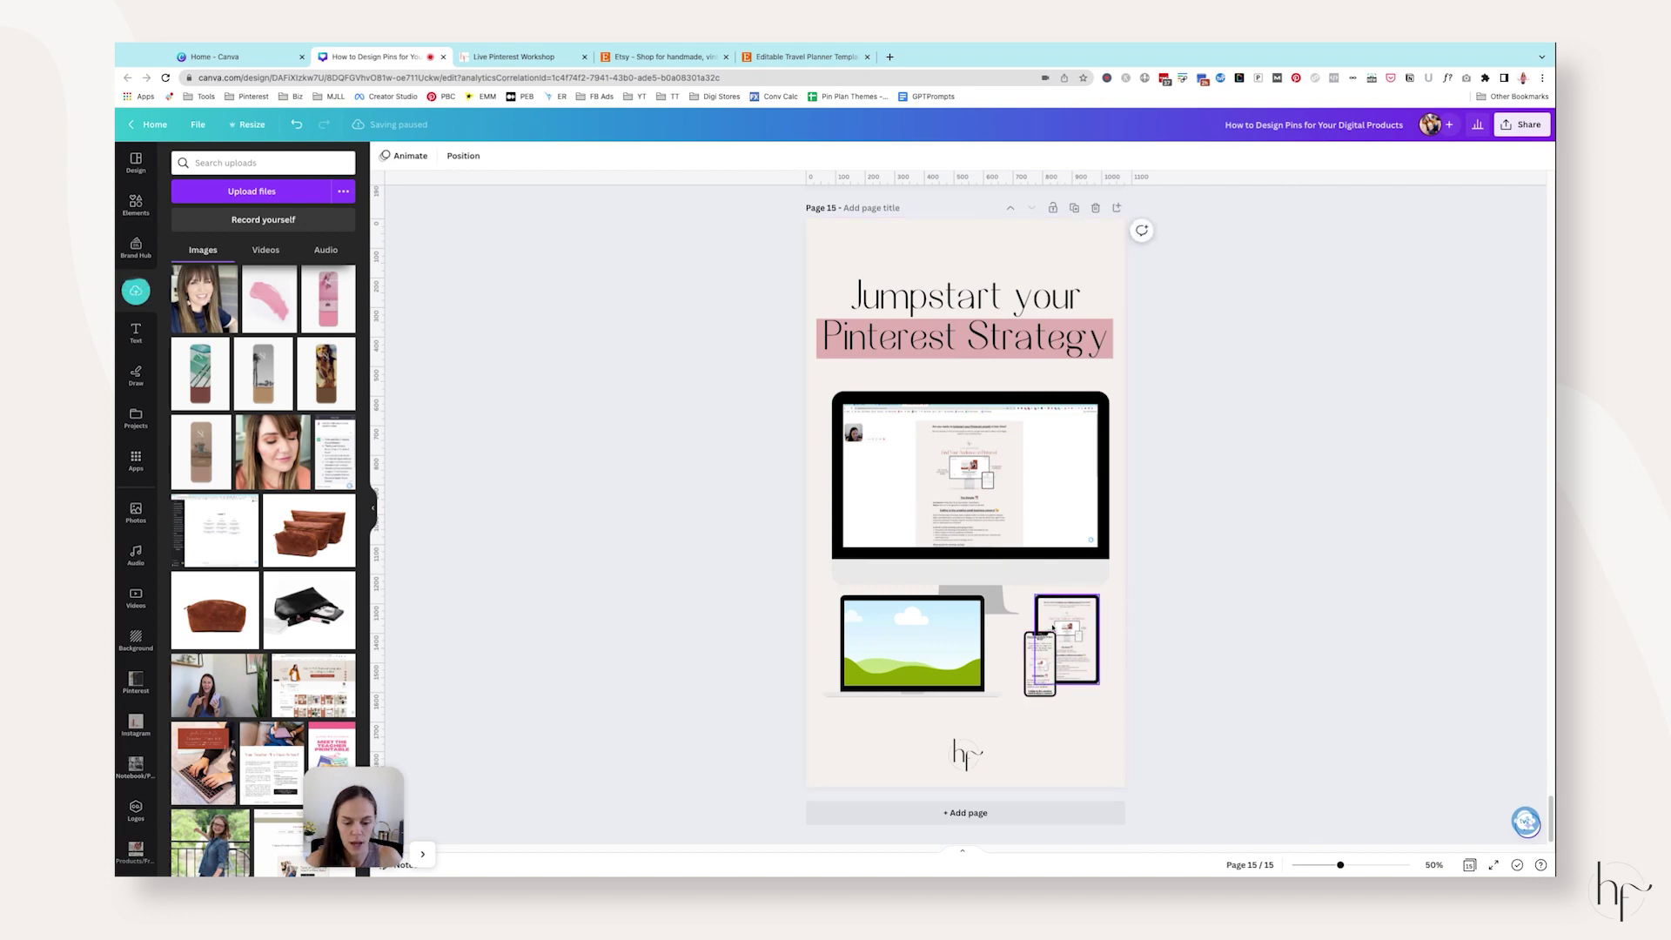
pyautogui.click(630, 720)
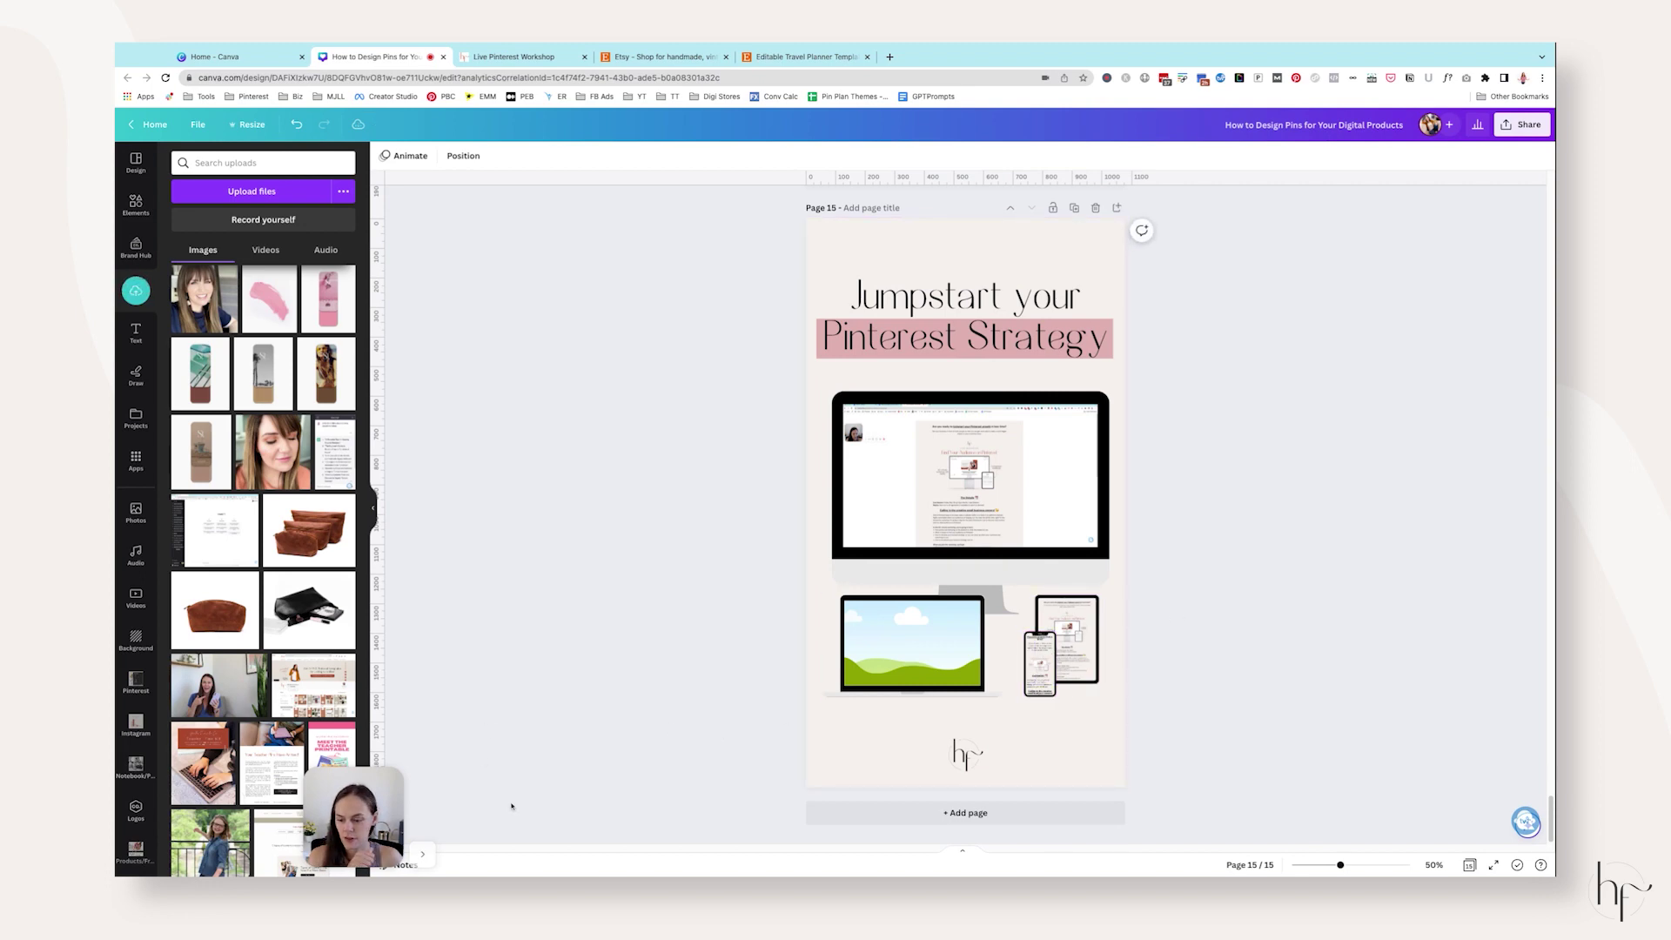
pyautogui.moveTo(353, 834); pyautogui.dragTo(958, 183)
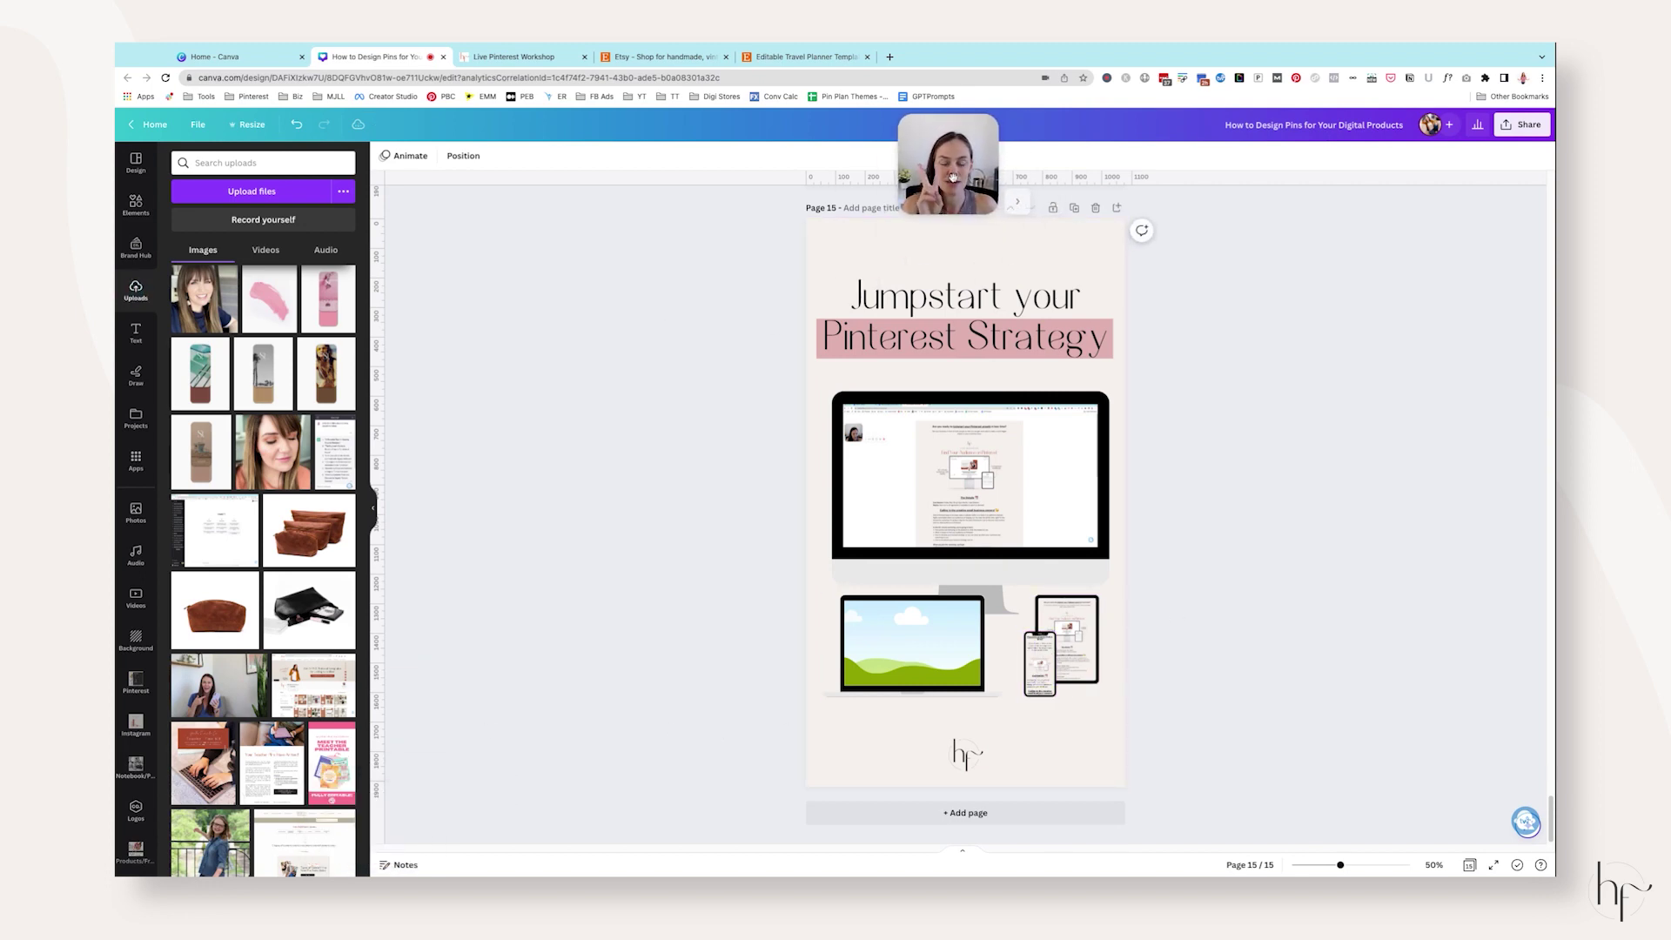
pyautogui.scroll(-15, 289, 586)
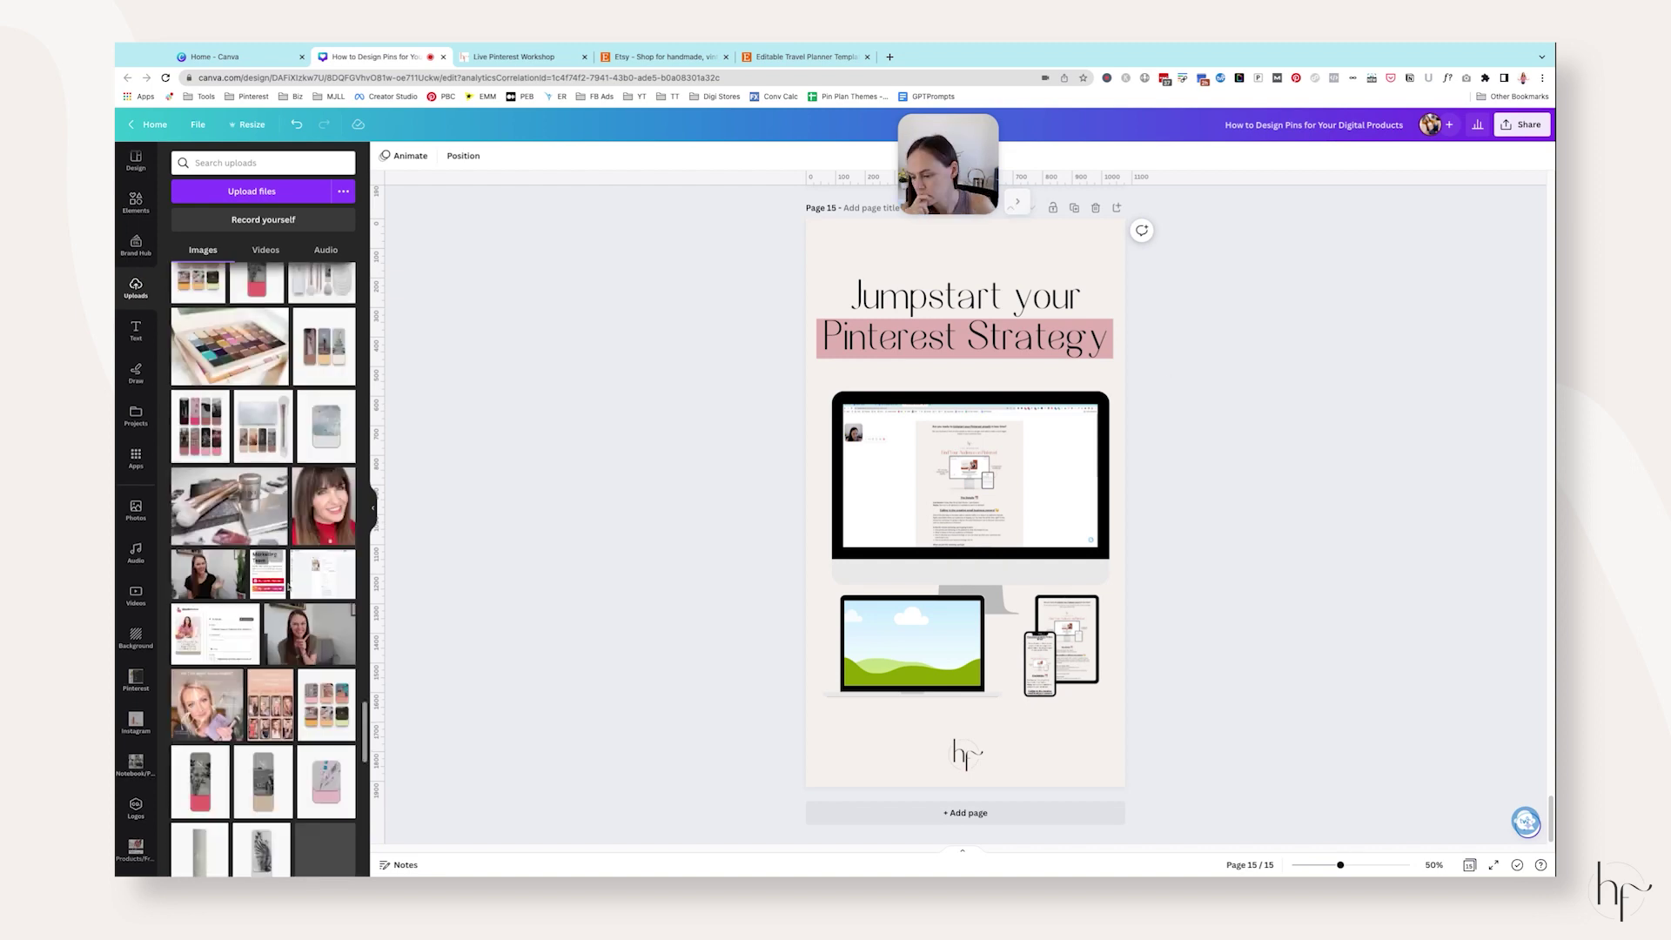
pyautogui.scroll(-10, 288, 586)
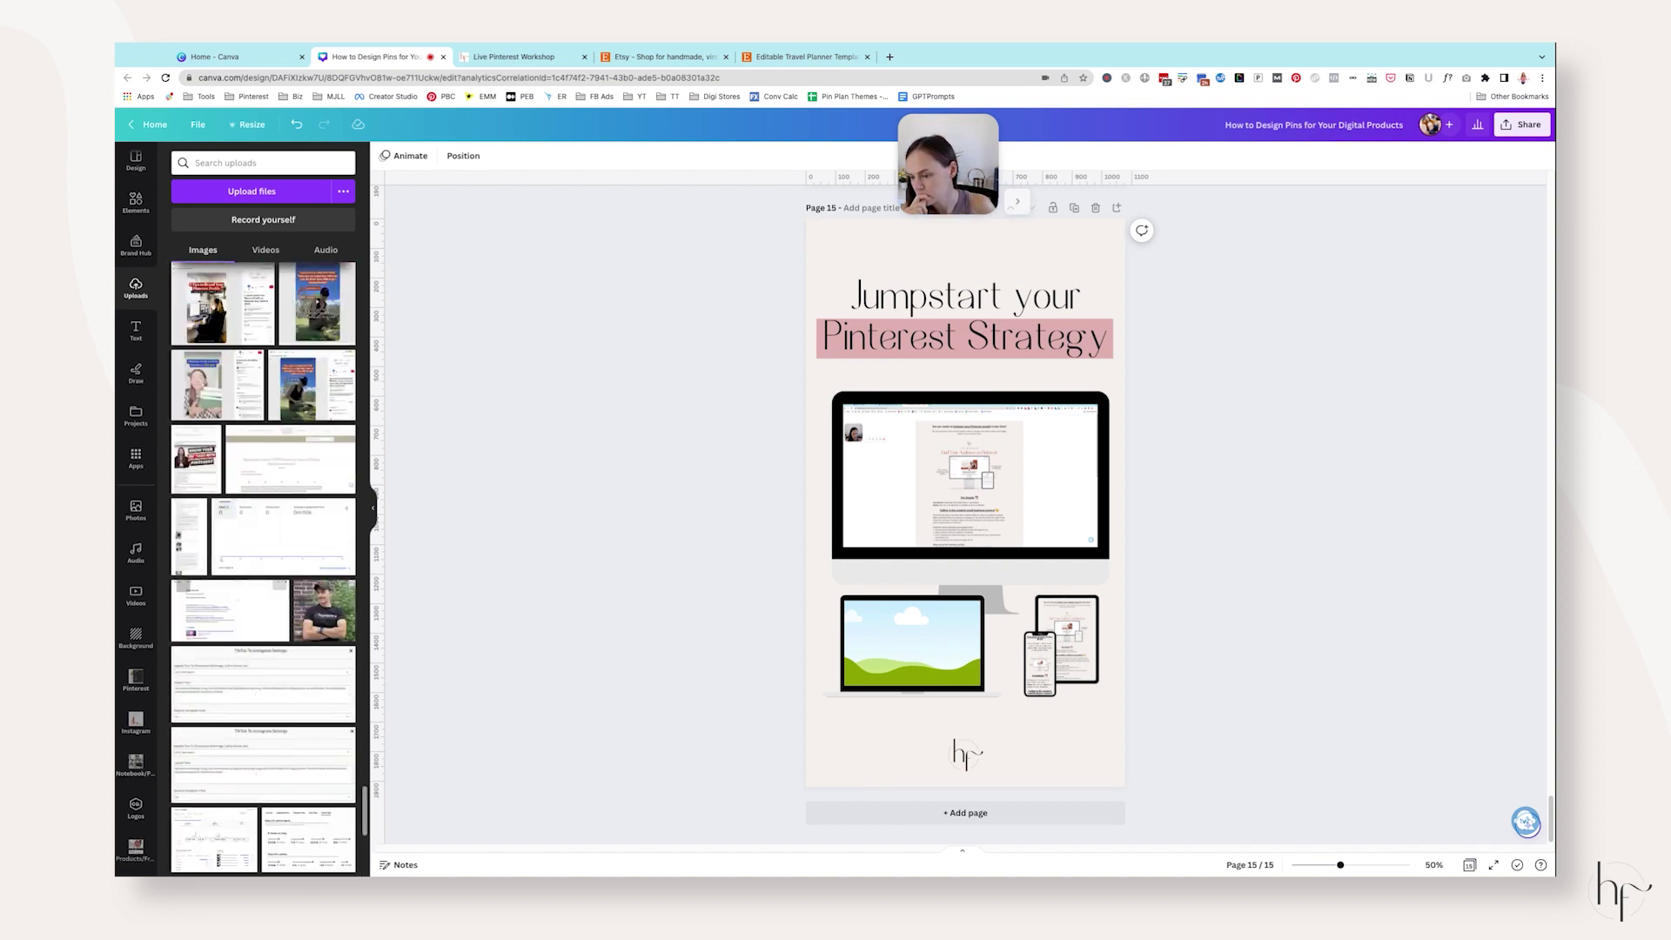
pyautogui.scroll(10, 290, 602)
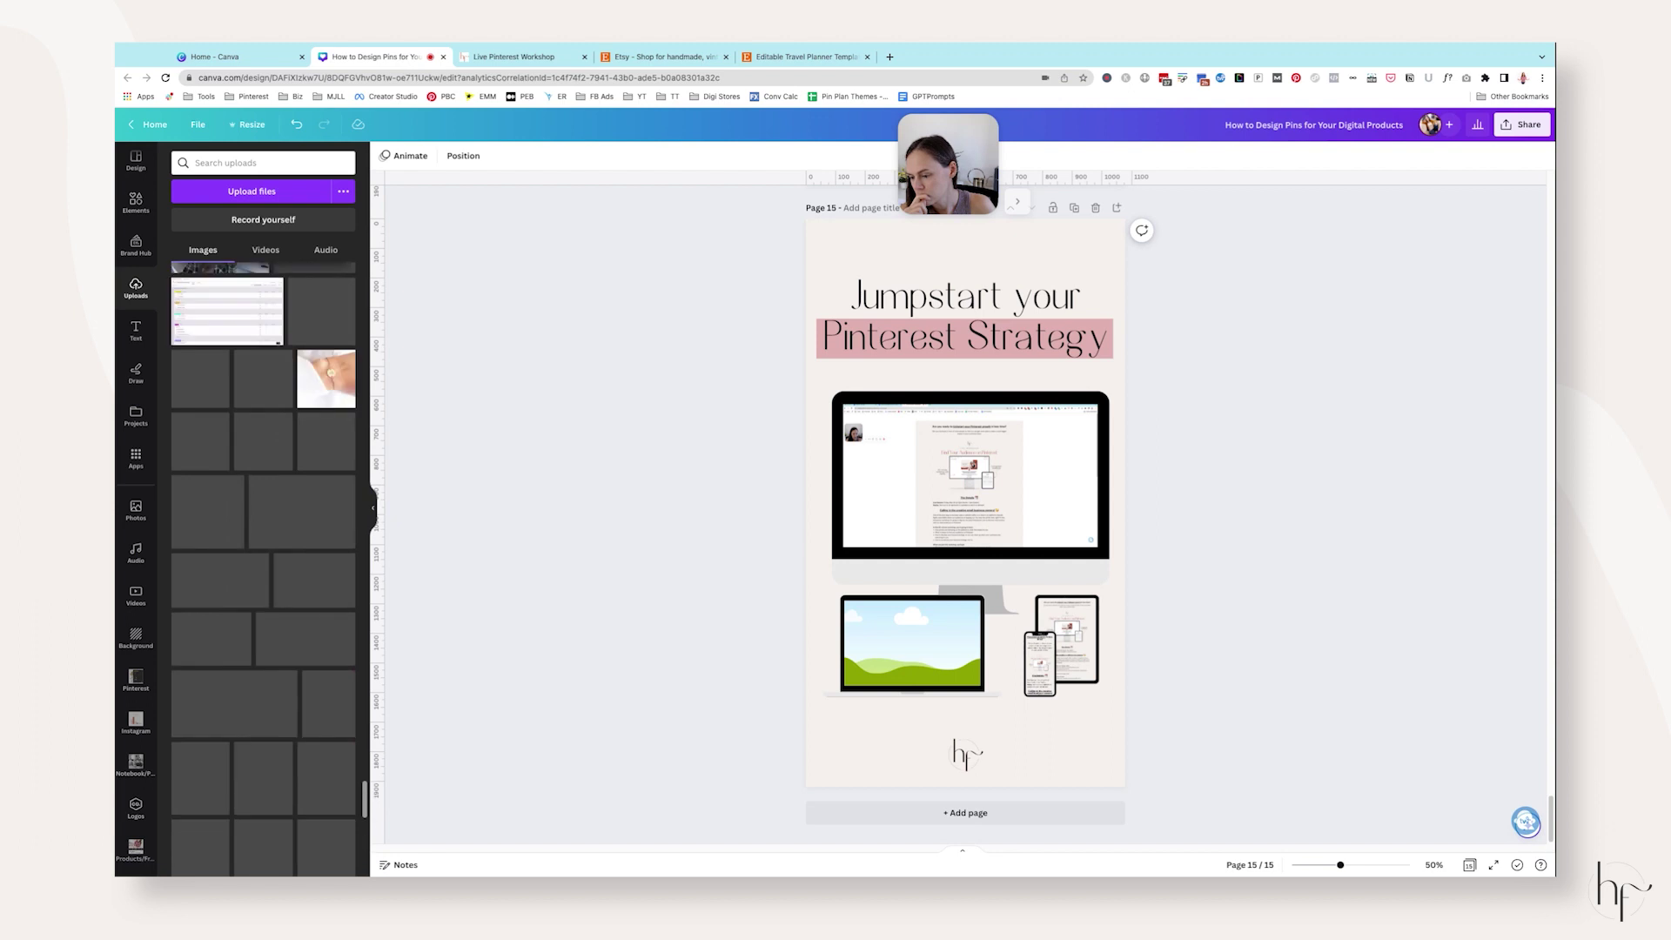
pyautogui.scroll(5, 290, 602)
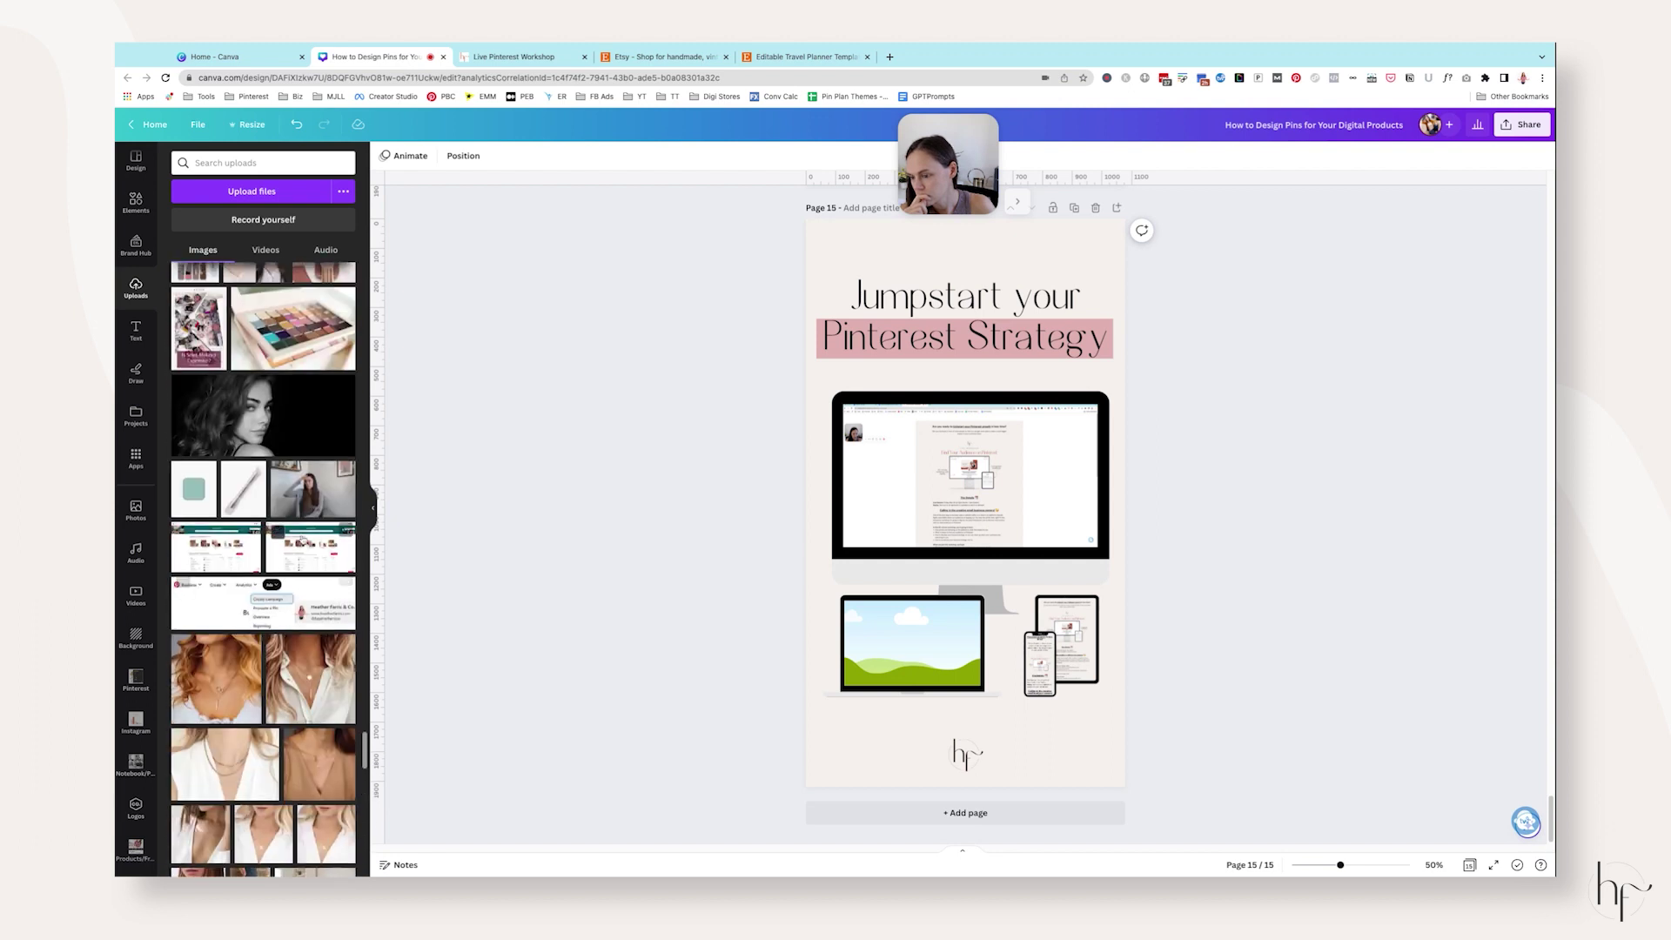
pyautogui.moveTo(311, 548); pyautogui.dragTo(912, 644)
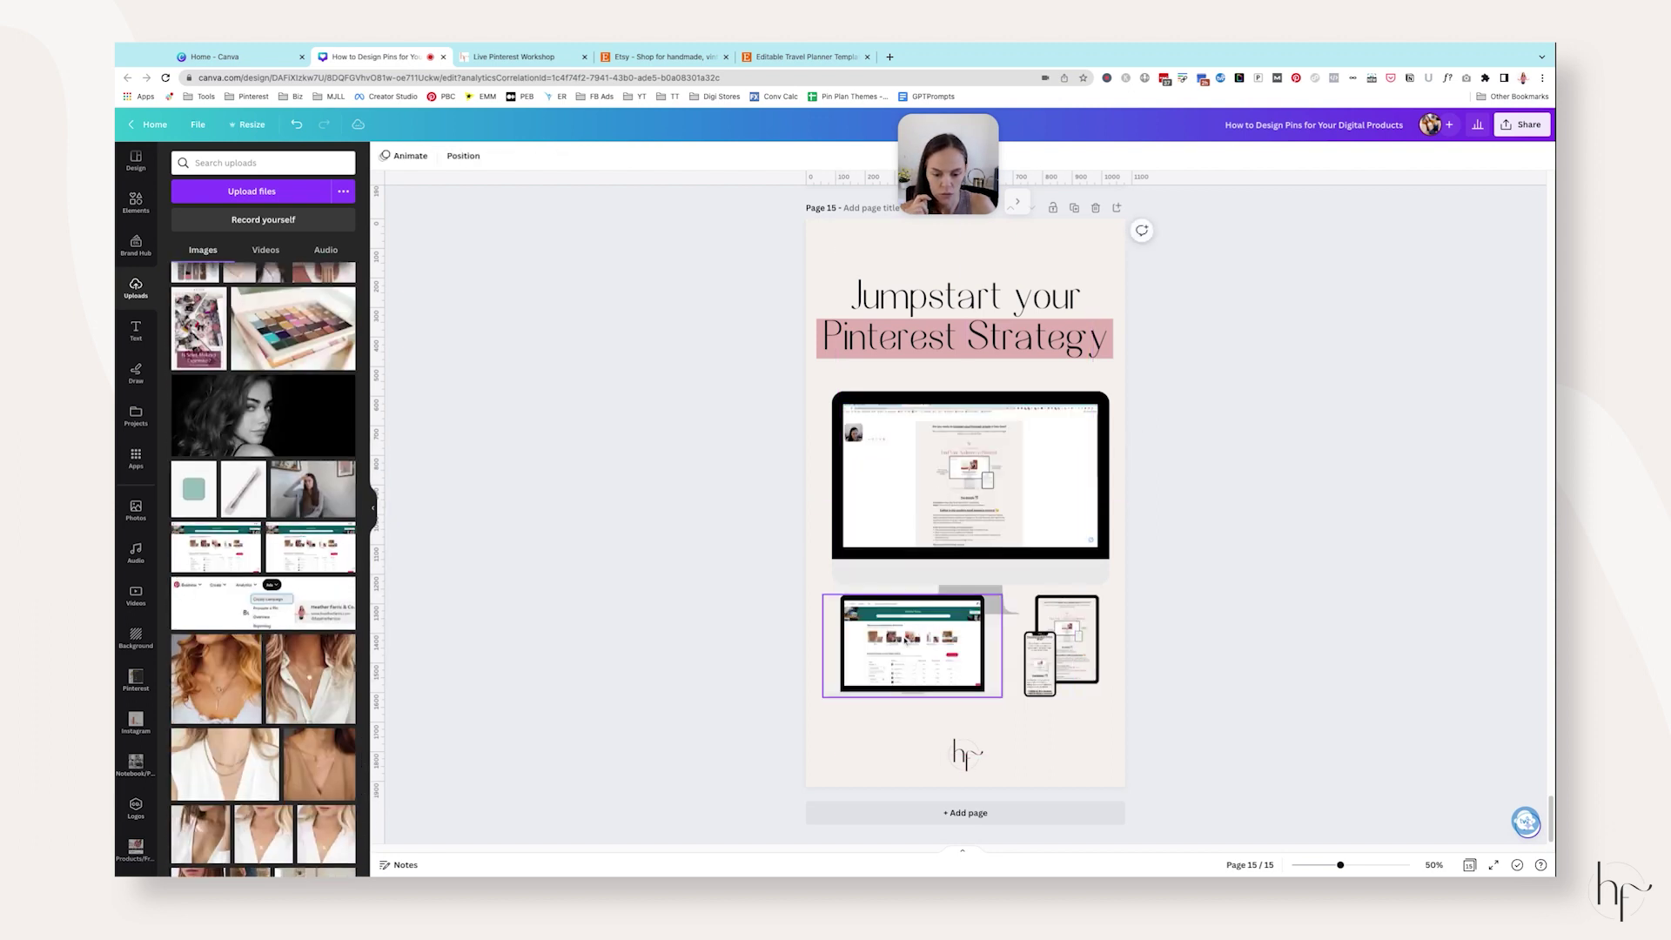
pyautogui.click(1259, 397)
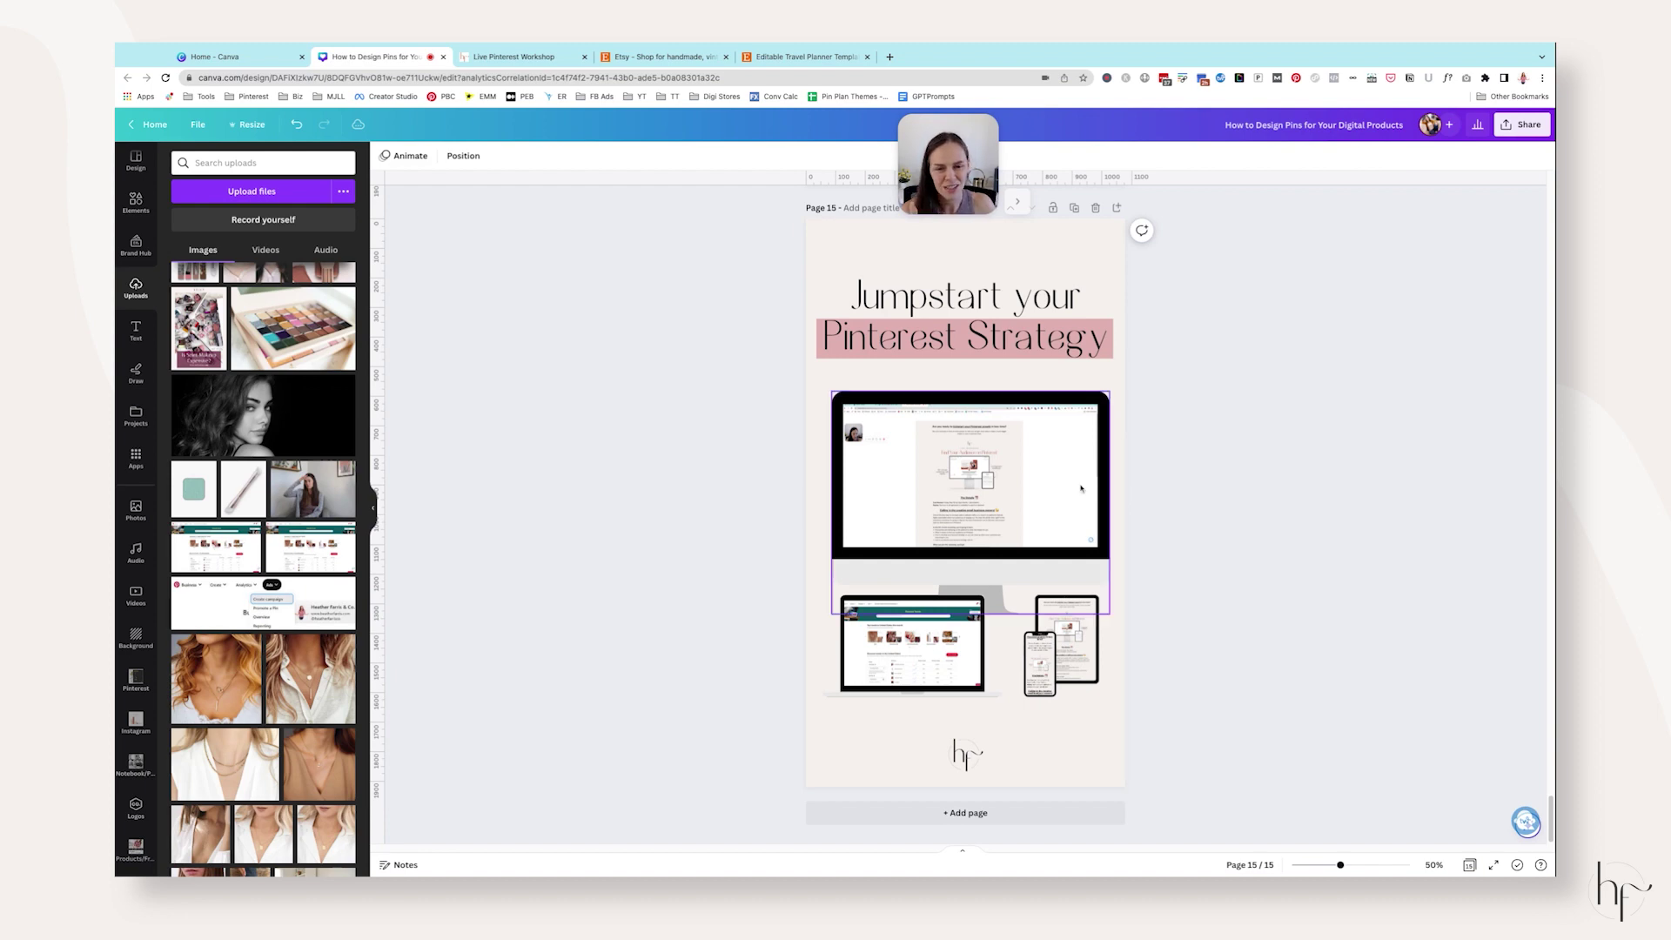
# Set page 15's background to the sage green brand-kit colour.
pyautogui.click(822, 374)
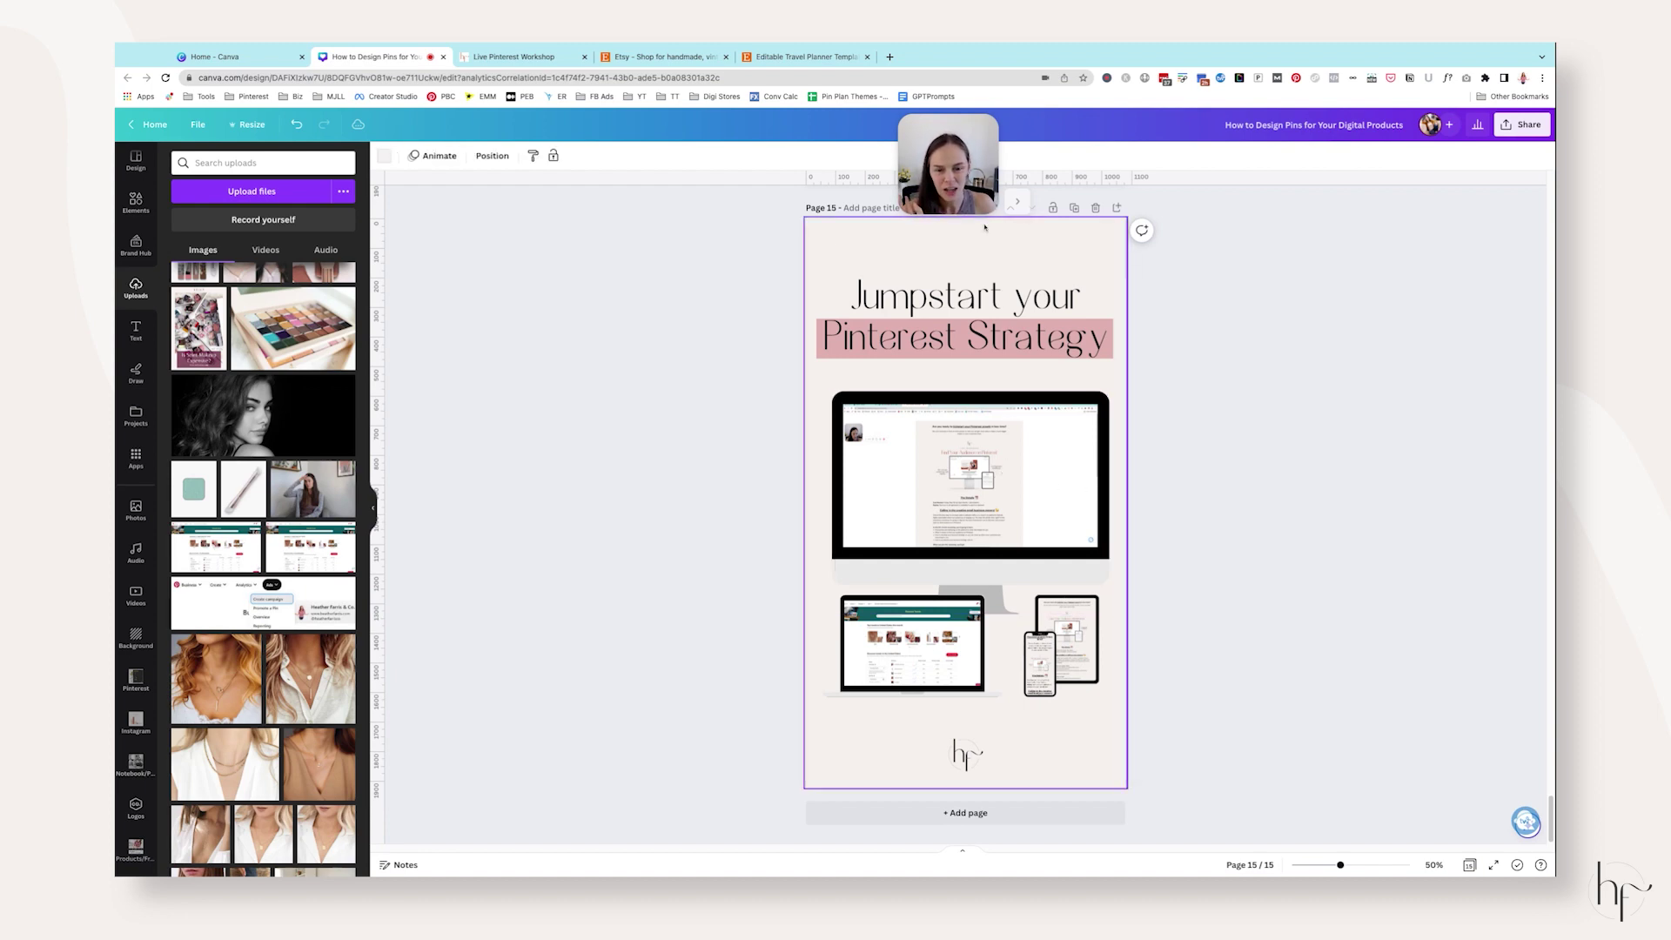
pyautogui.click(383, 156)
pyautogui.click(343, 475)
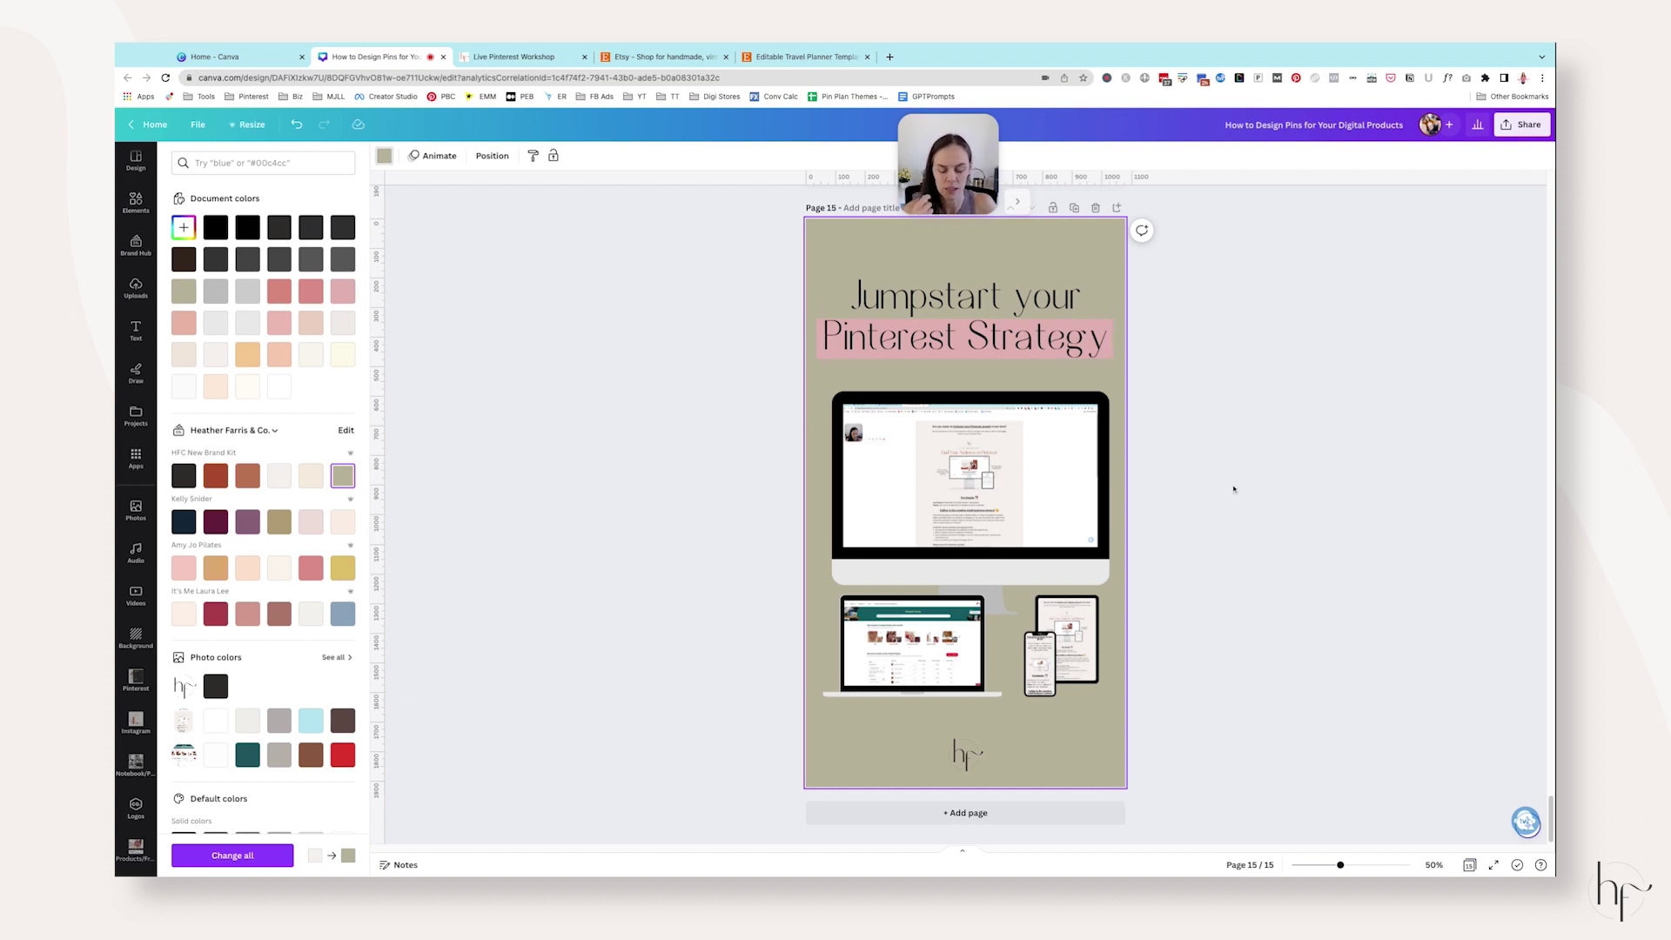
# Select the monitor mockup image, closing the colour options panel.
pyautogui.click(975, 478)
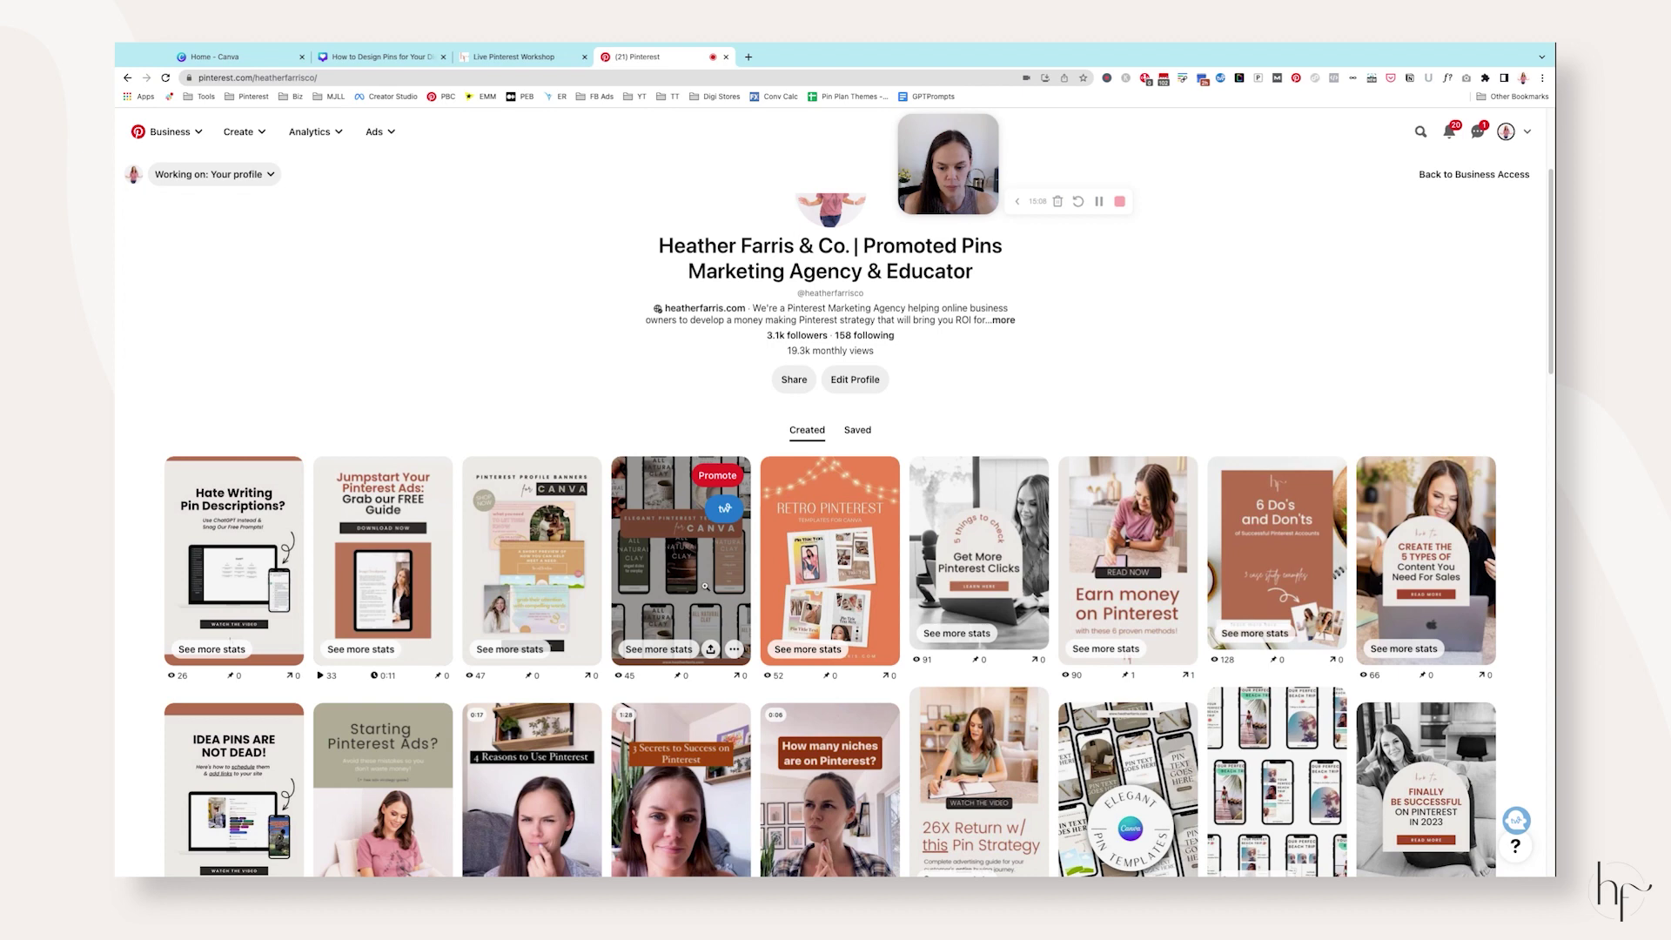
# View the Elegant Pinterest Templates for Canva and Starting Pinterest Ads? pins from the Created grid.
pyautogui.click(648, 516)
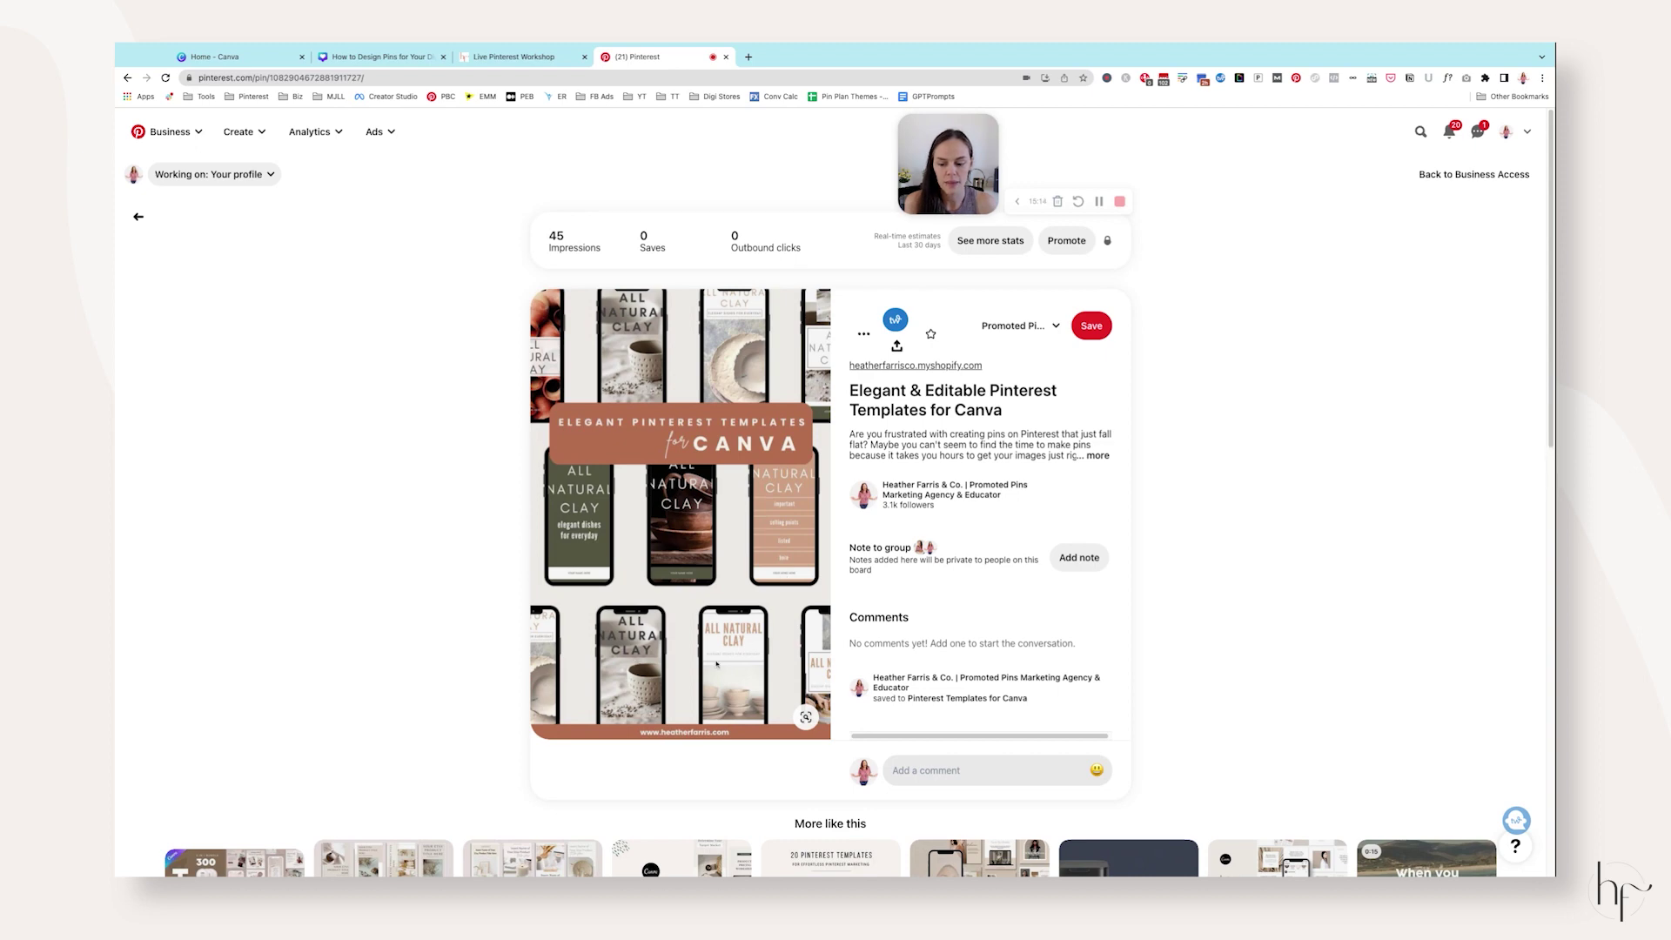
pyautogui.click(139, 217)
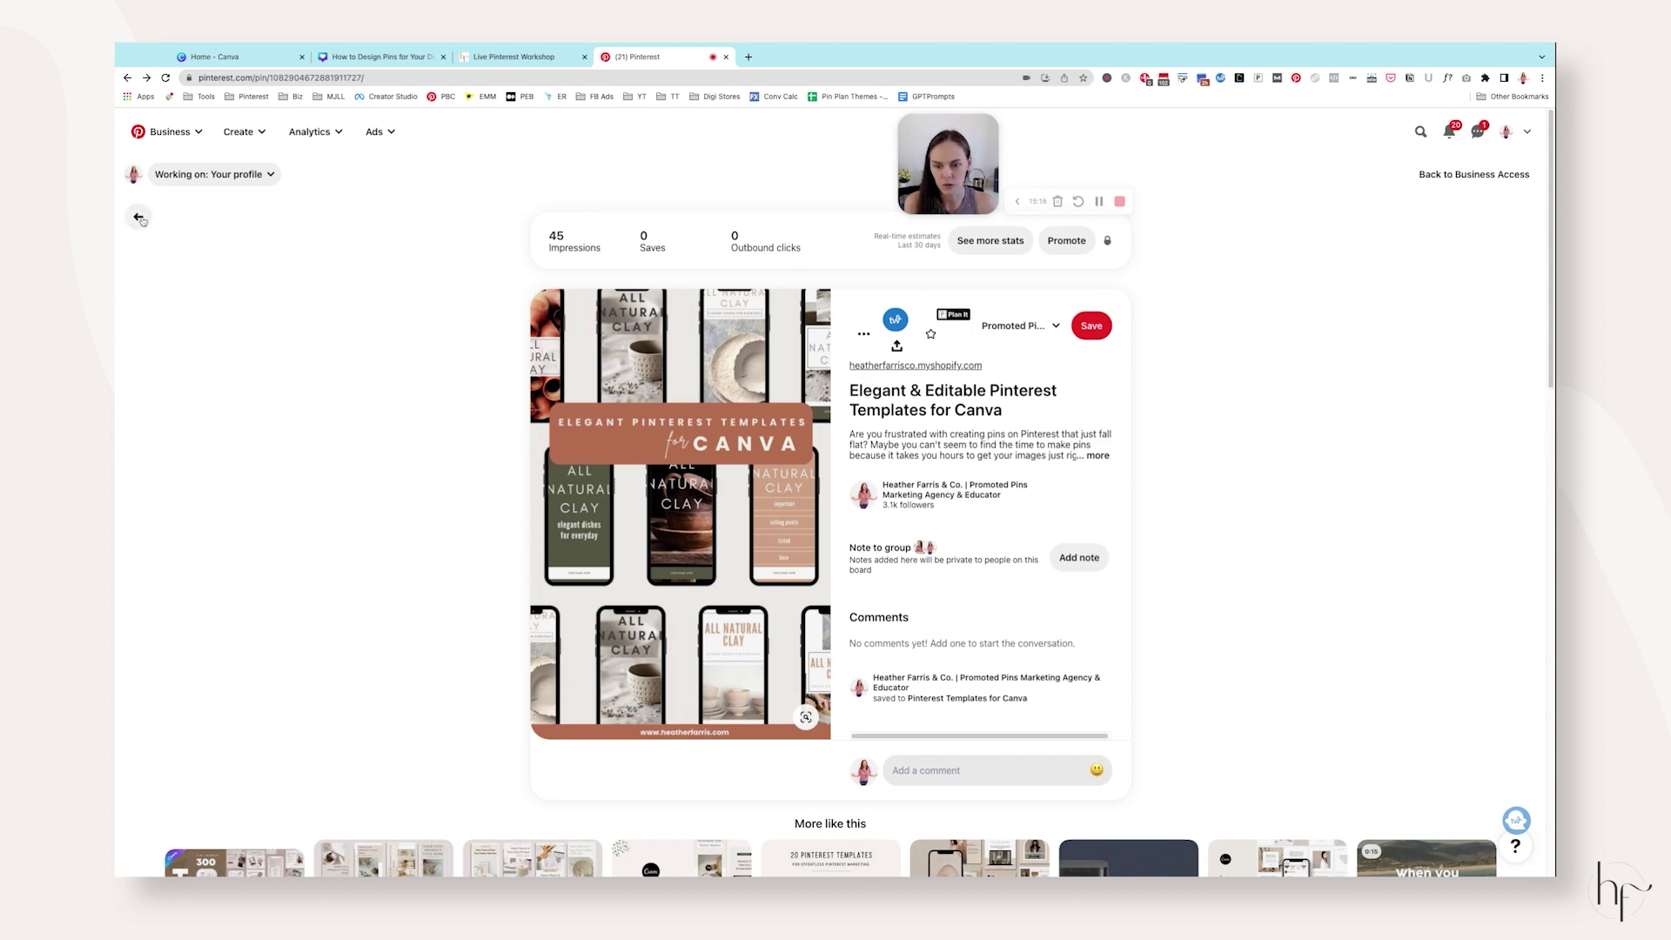
pyautogui.scroll(-3, 850, 545)
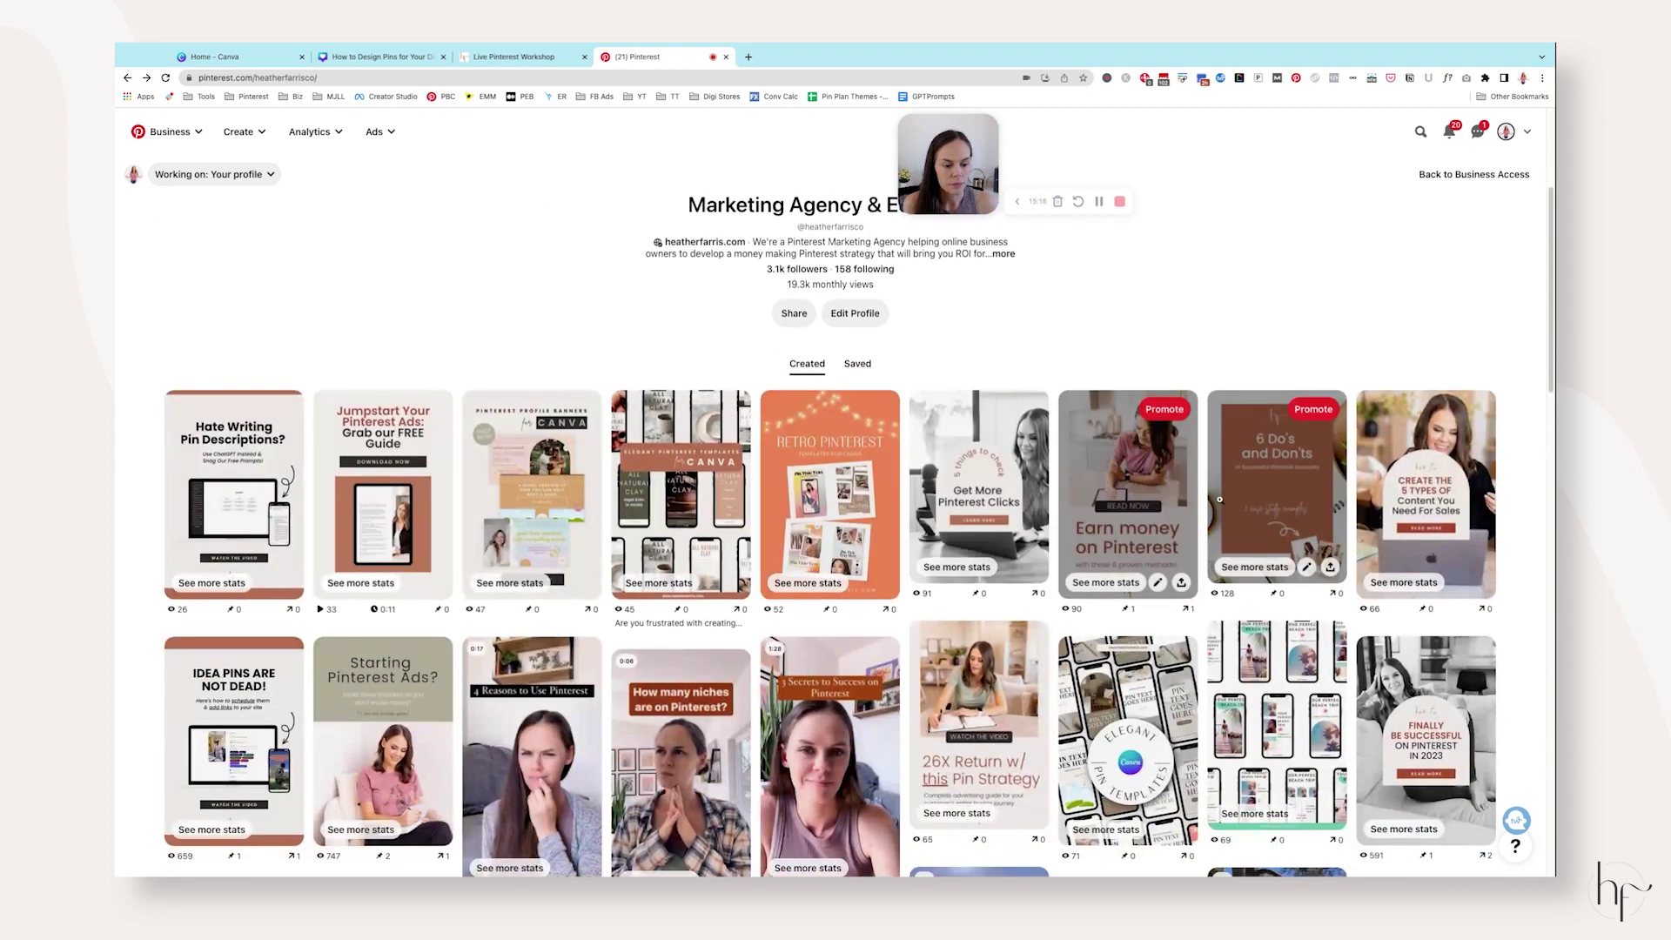
pyautogui.scroll(-4, 1302, 494)
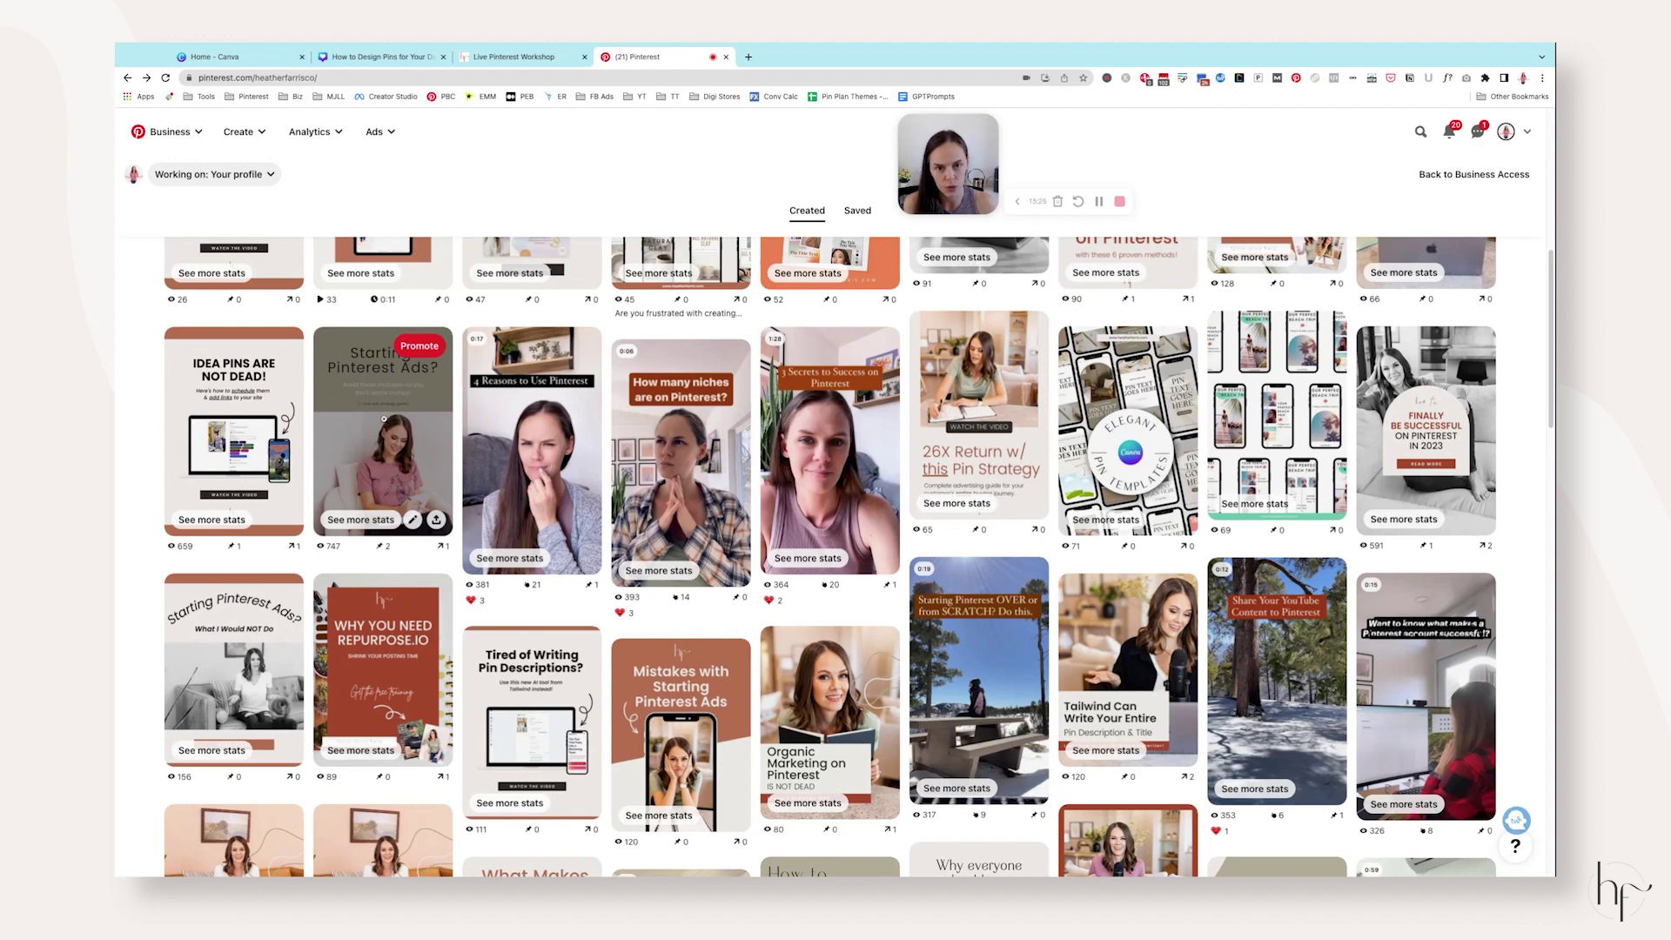
pyautogui.click(384, 418)
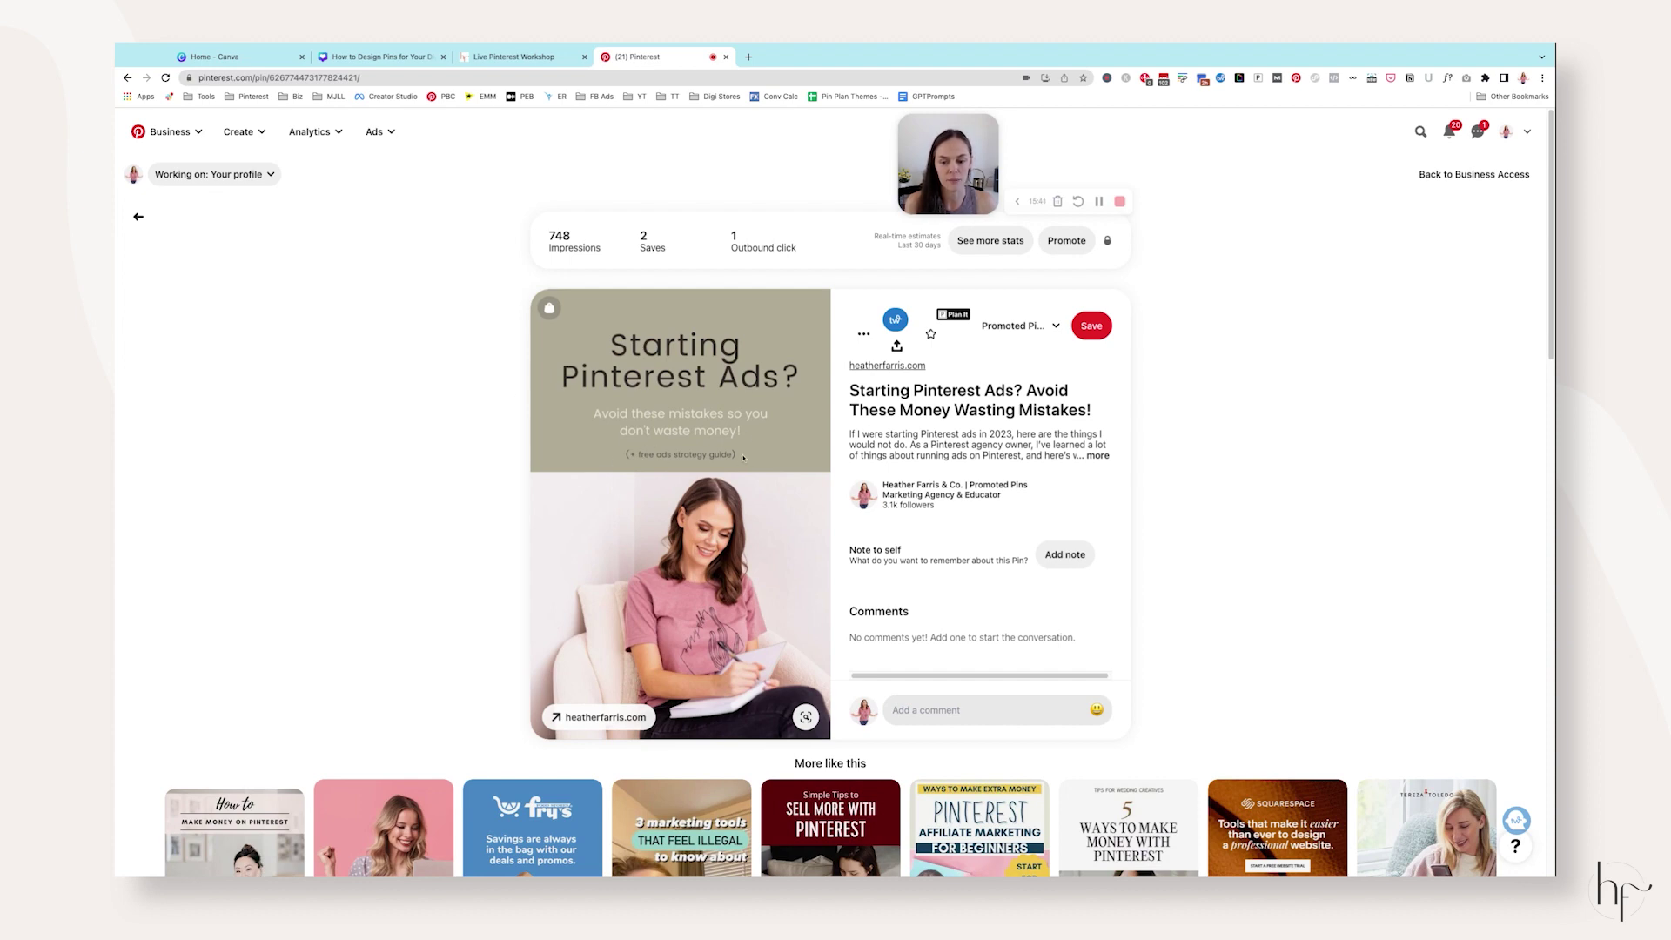
pyautogui.click(138, 217)
pyautogui.scroll(-10, 970, 475)
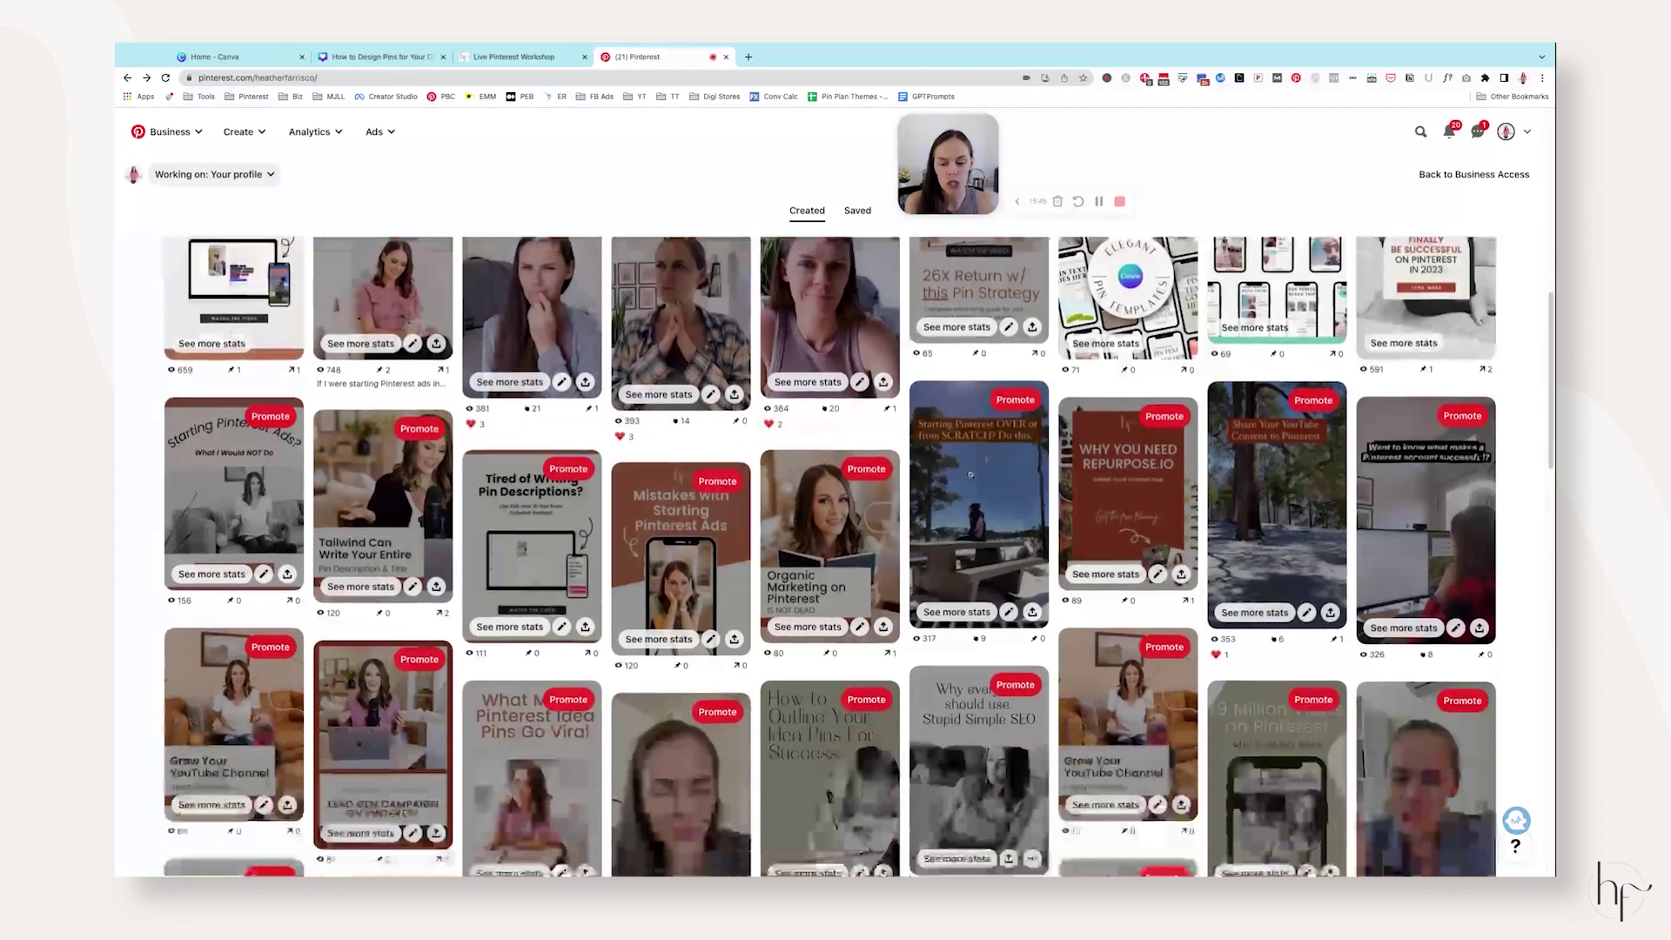
pyautogui.scroll(3, 971, 474)
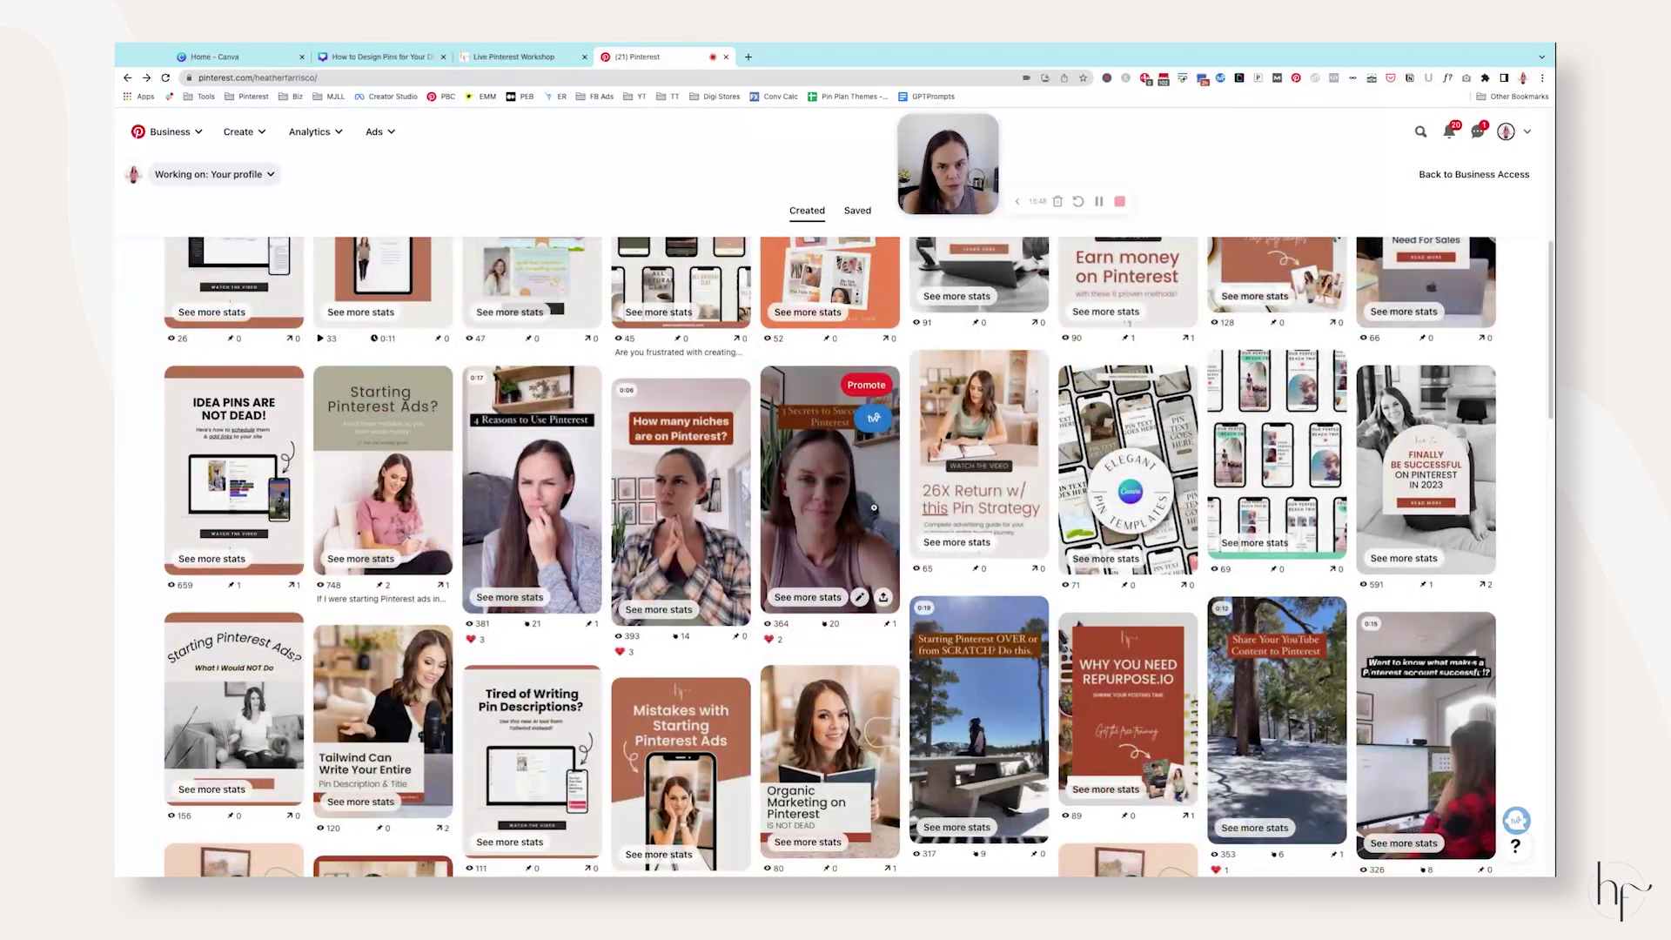
pyautogui.scroll(5, 874, 507)
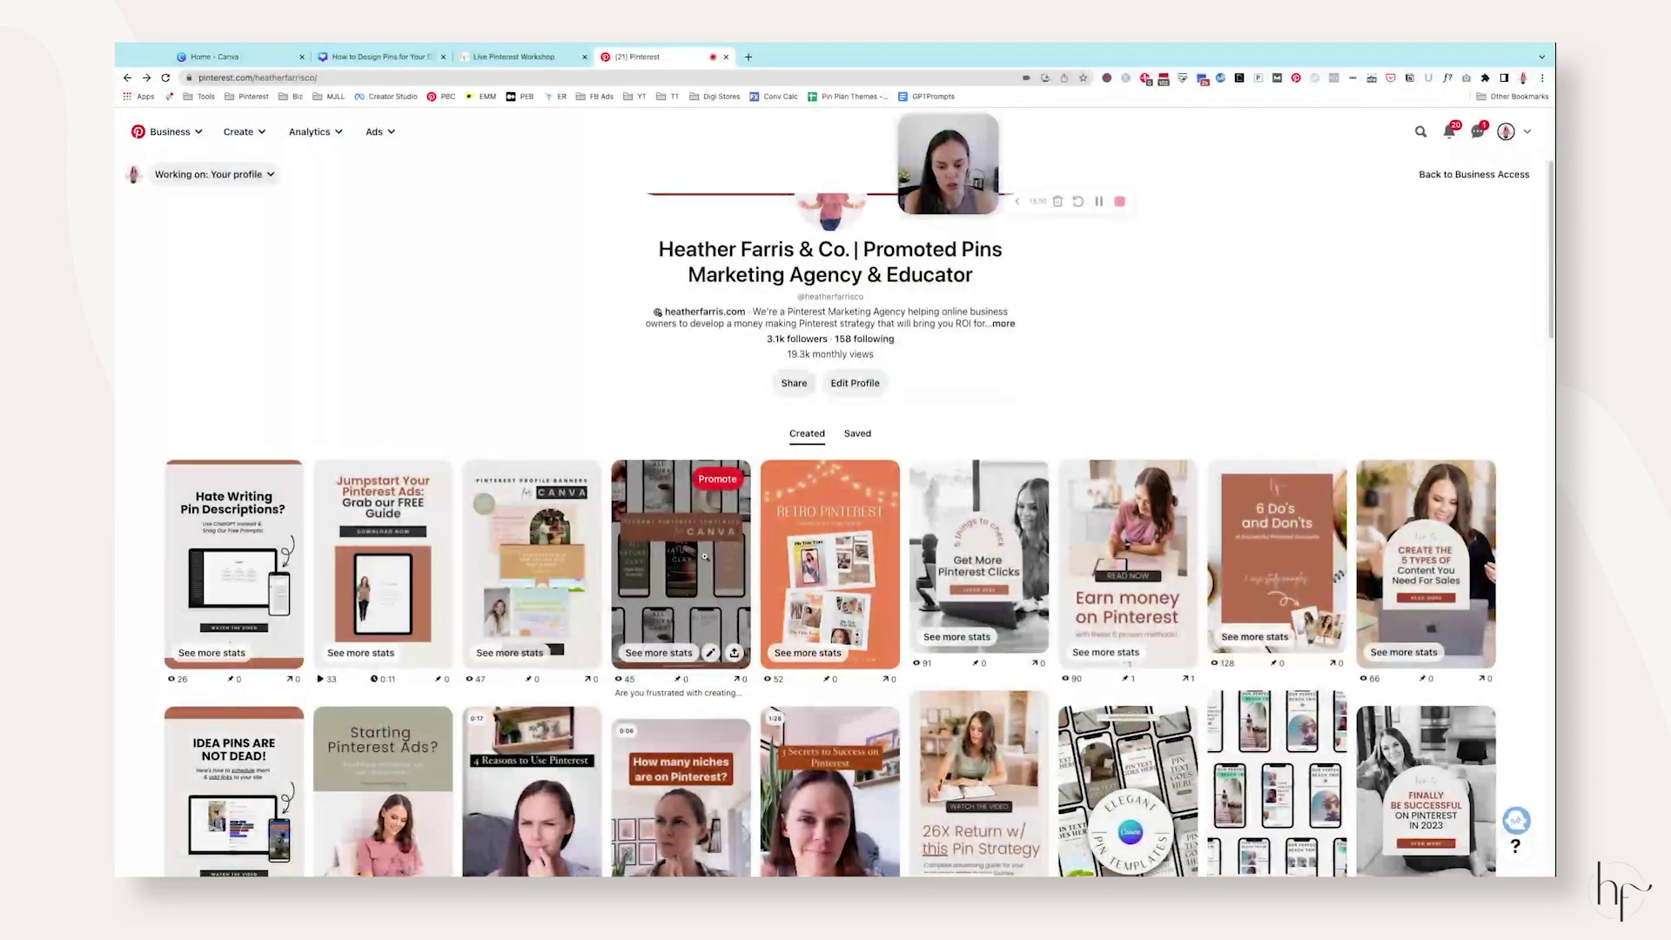
# View the Retro Pinterest and Pinterest Schedulers pins, then open the REPURPOSE YOUR CONTENT pin.
pyautogui.click(822, 558)
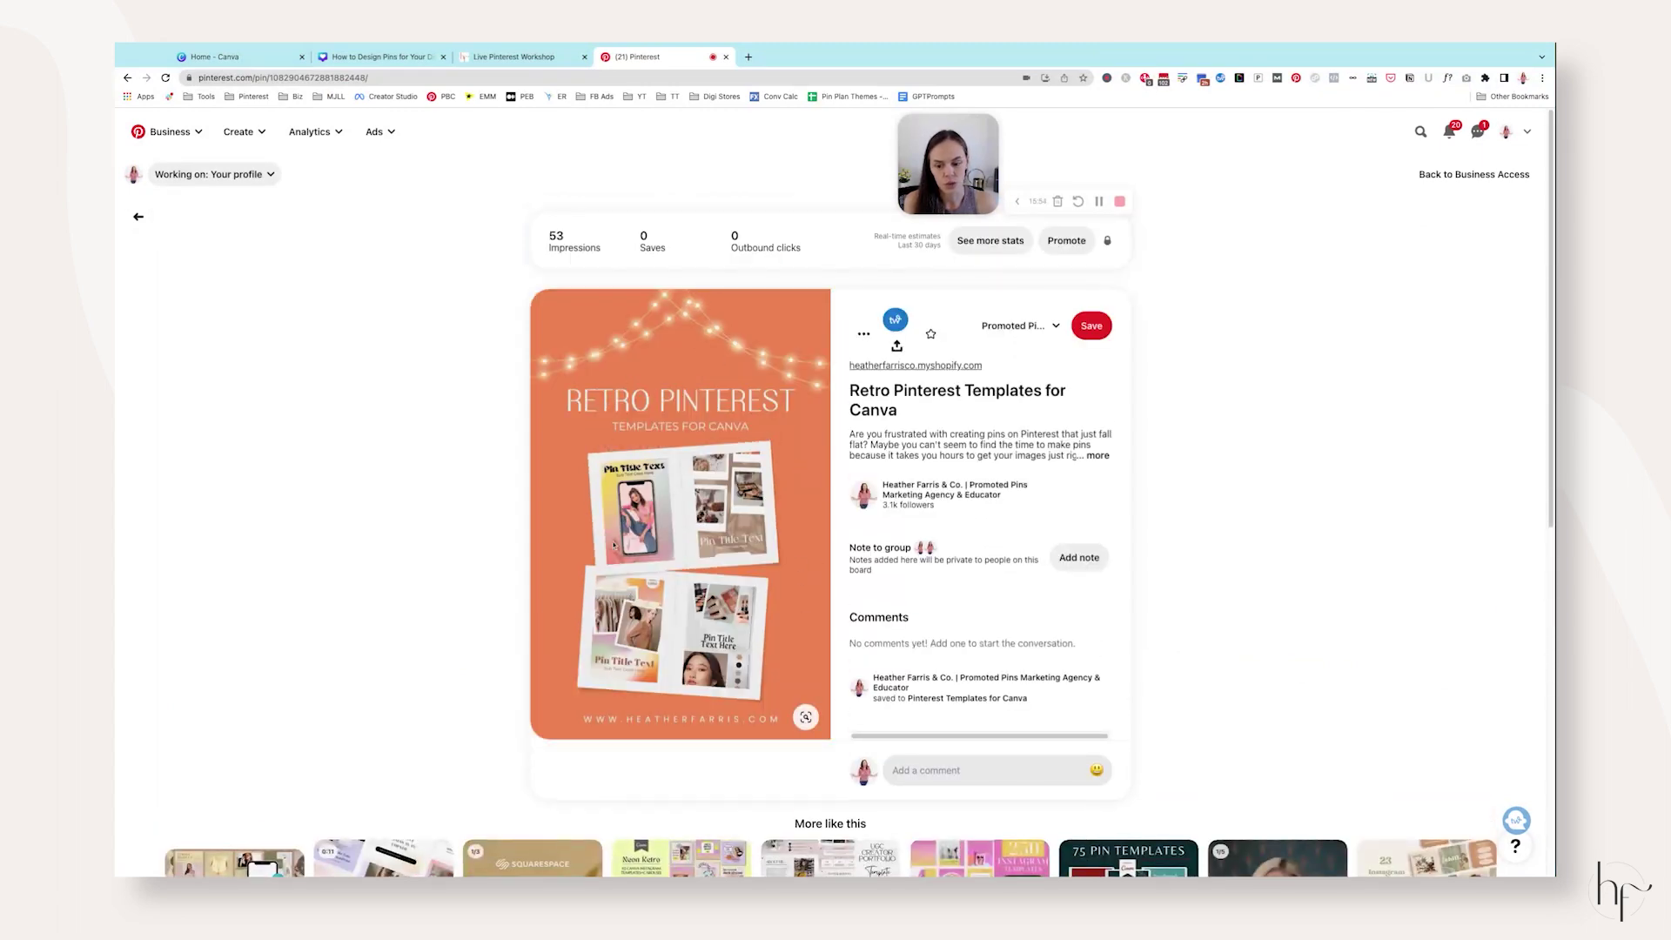
pyautogui.click(140, 217)
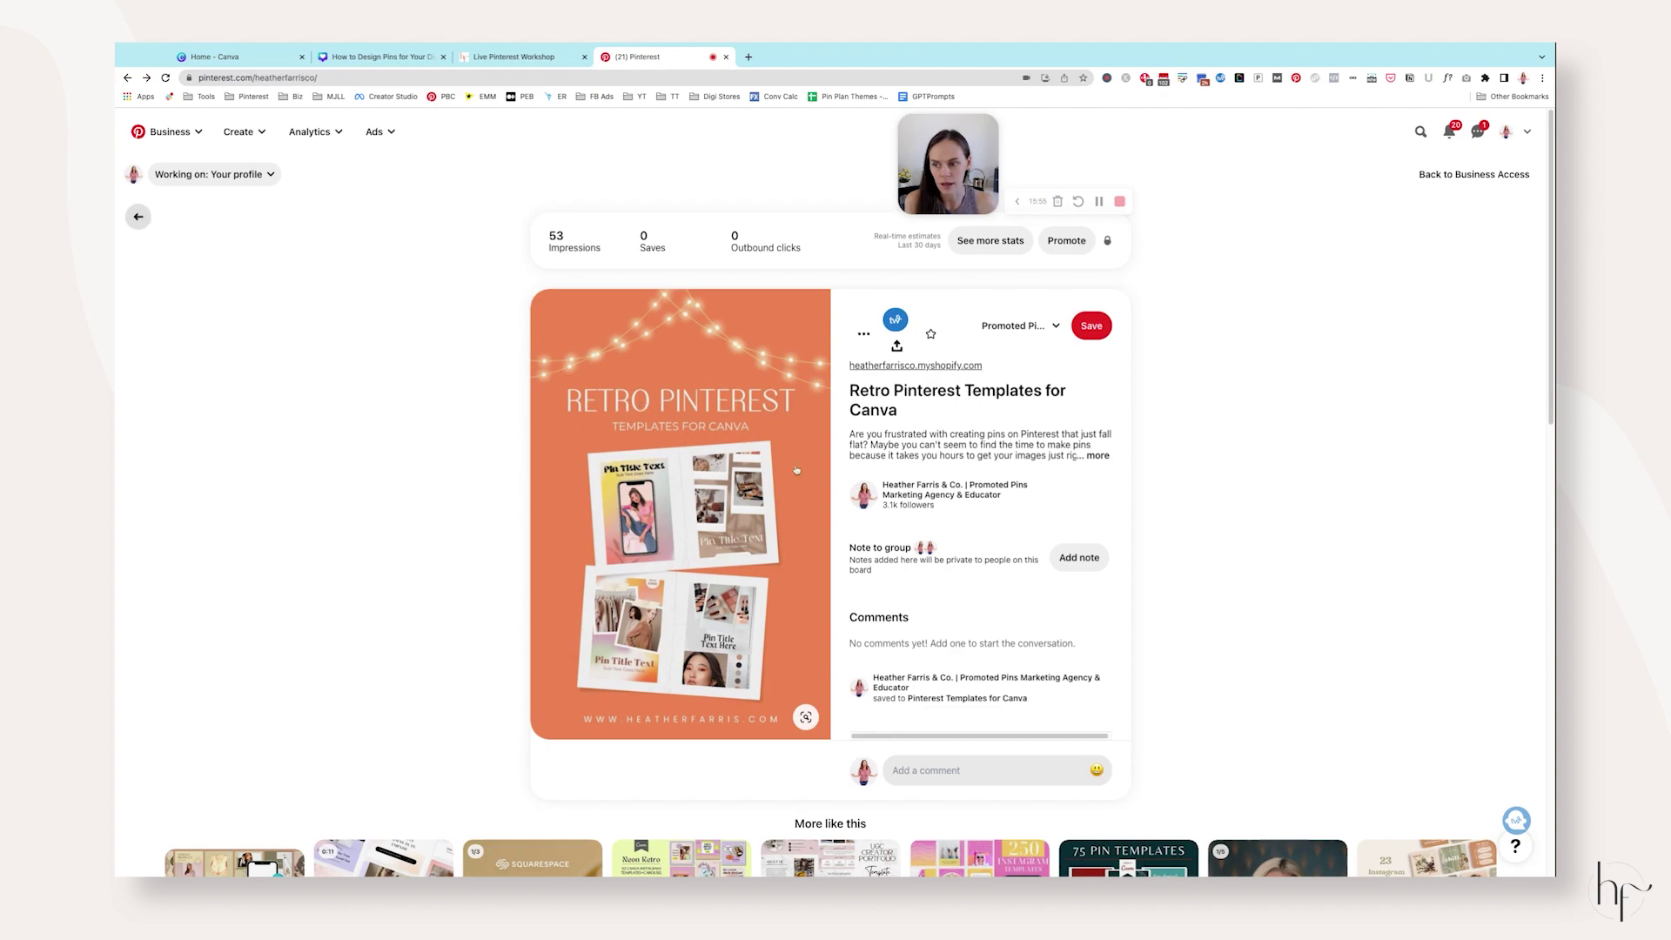
pyautogui.scroll(-10, 856, 492)
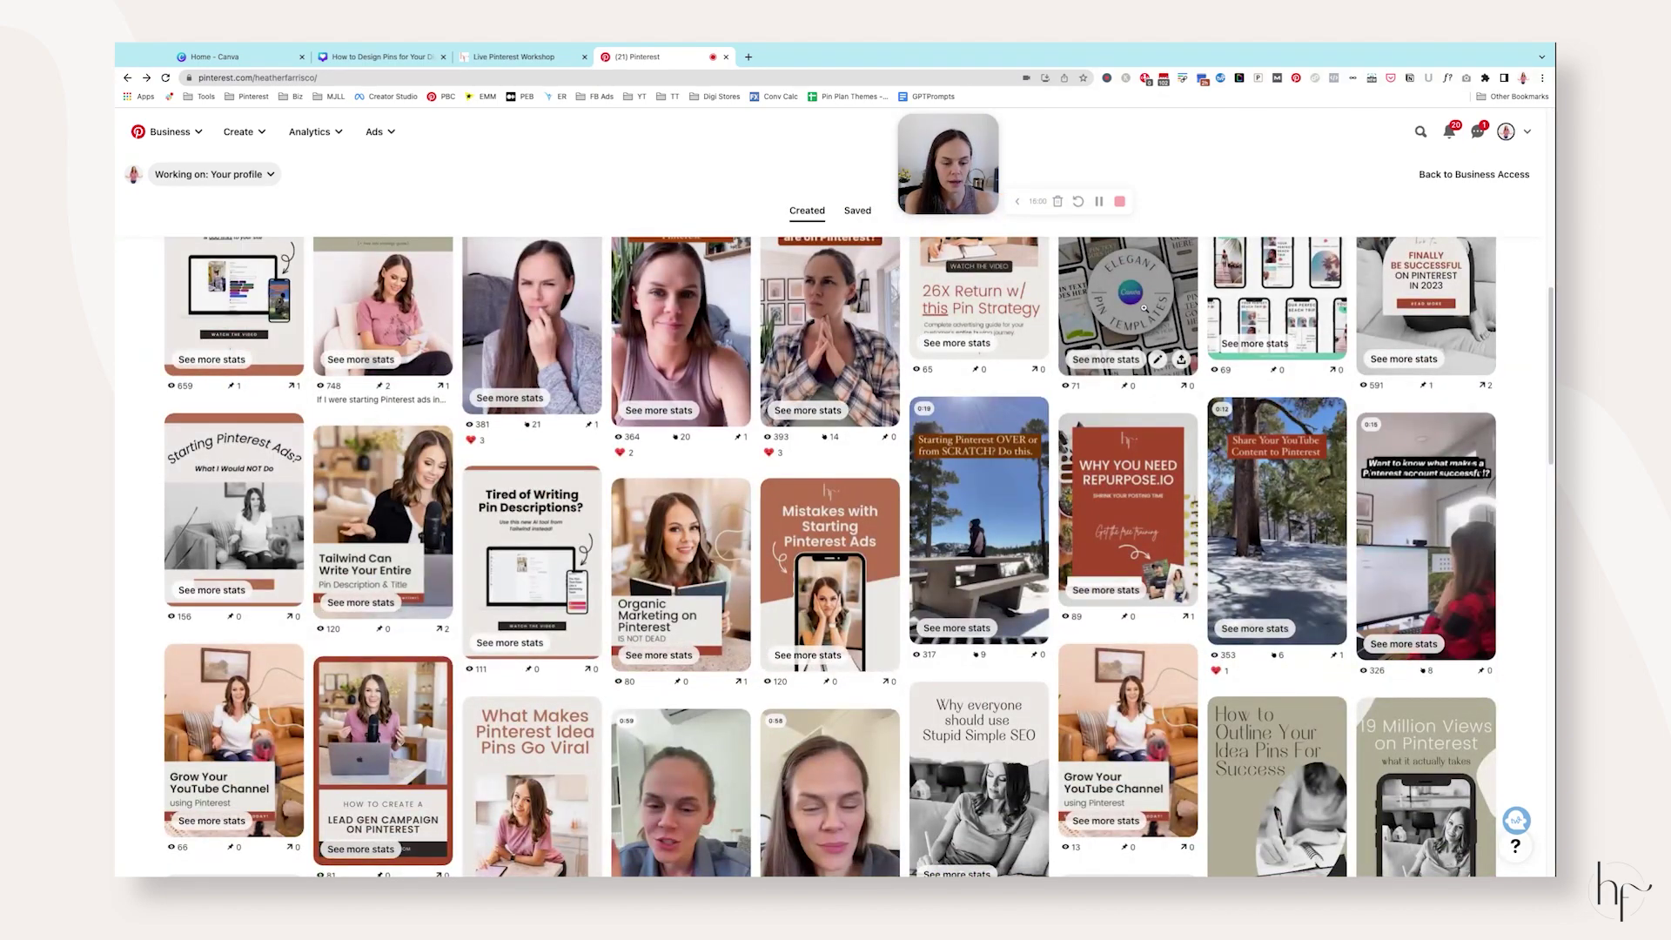
pyautogui.scroll(-6, 1140, 307)
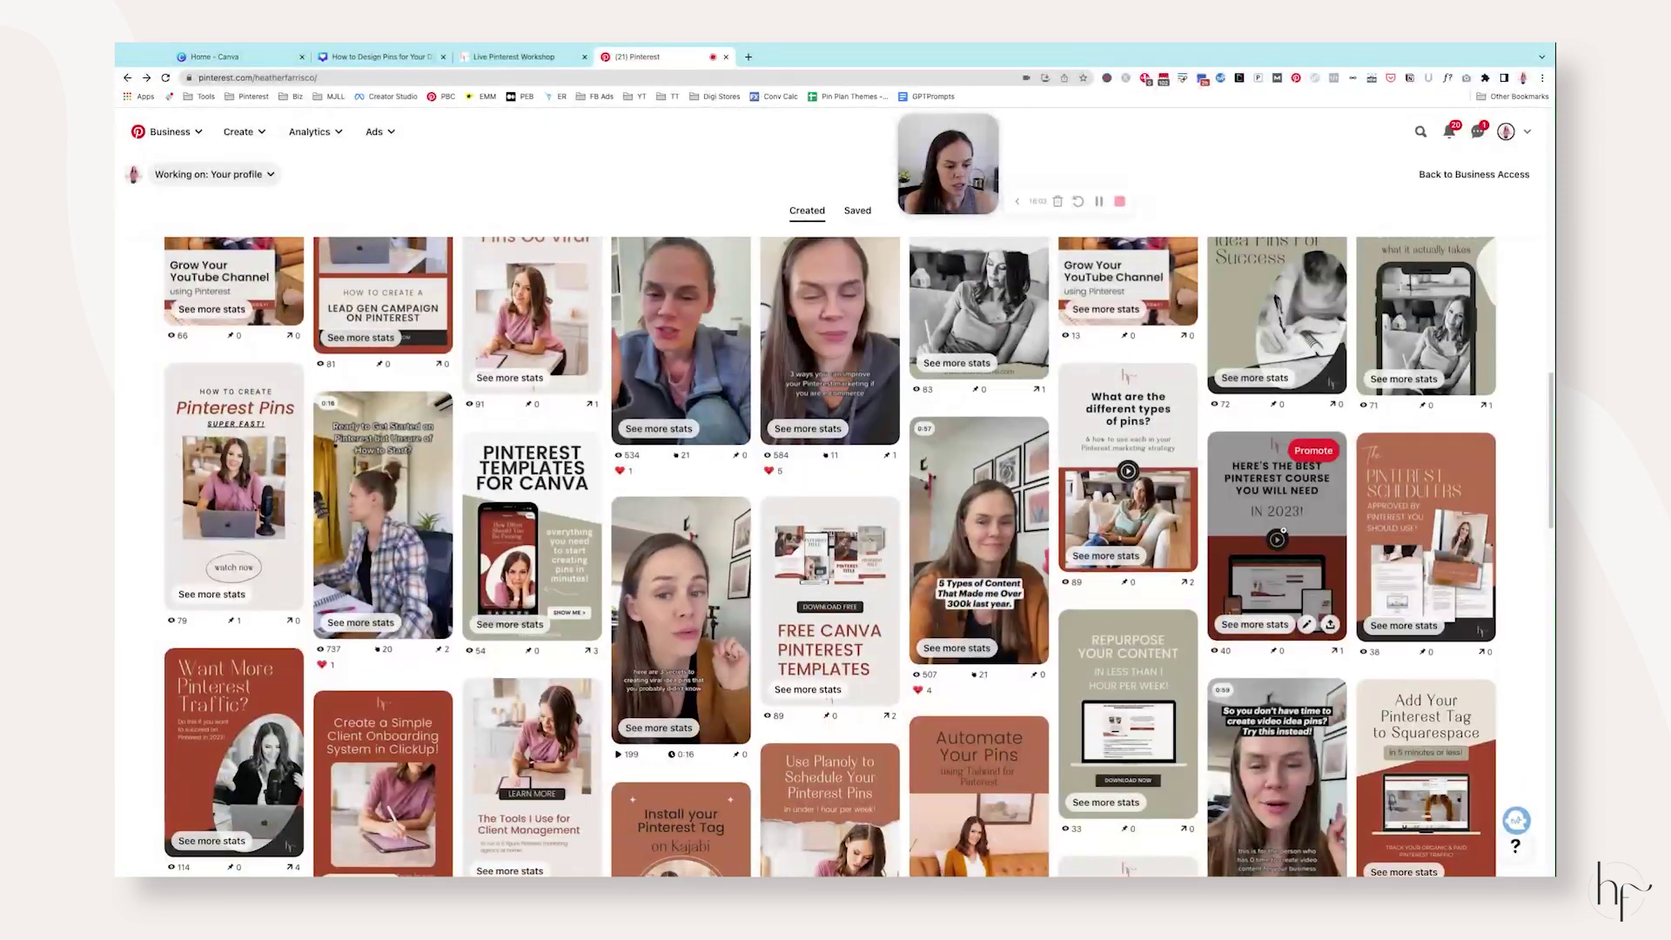
pyautogui.click(1397, 526)
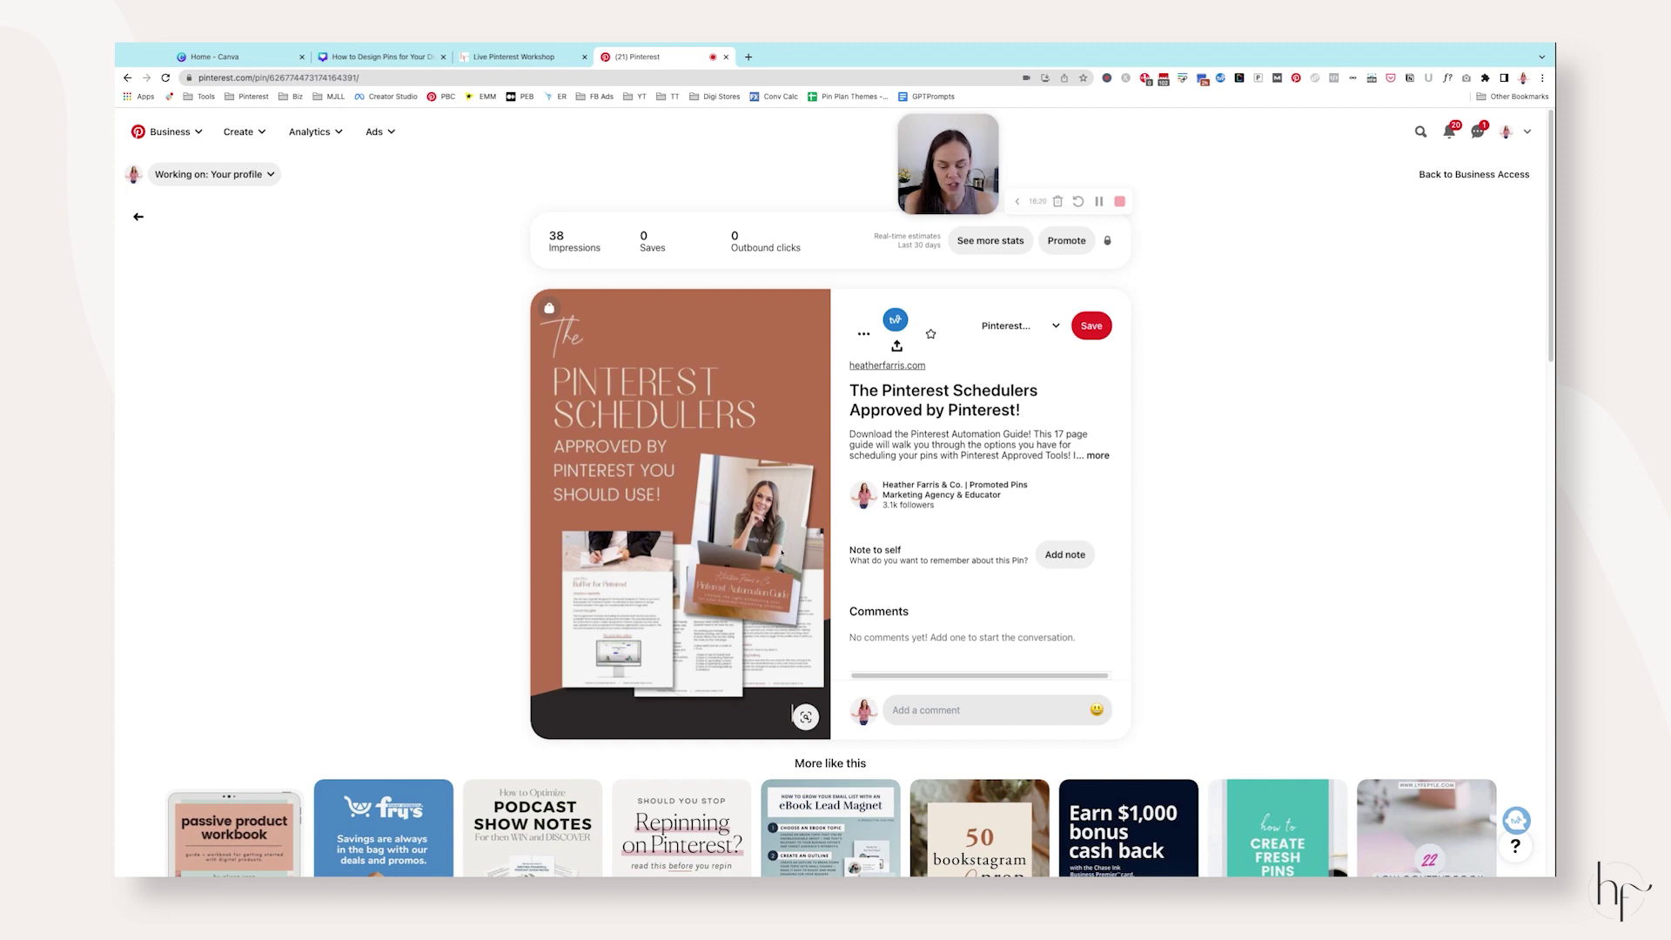
pyautogui.click(138, 216)
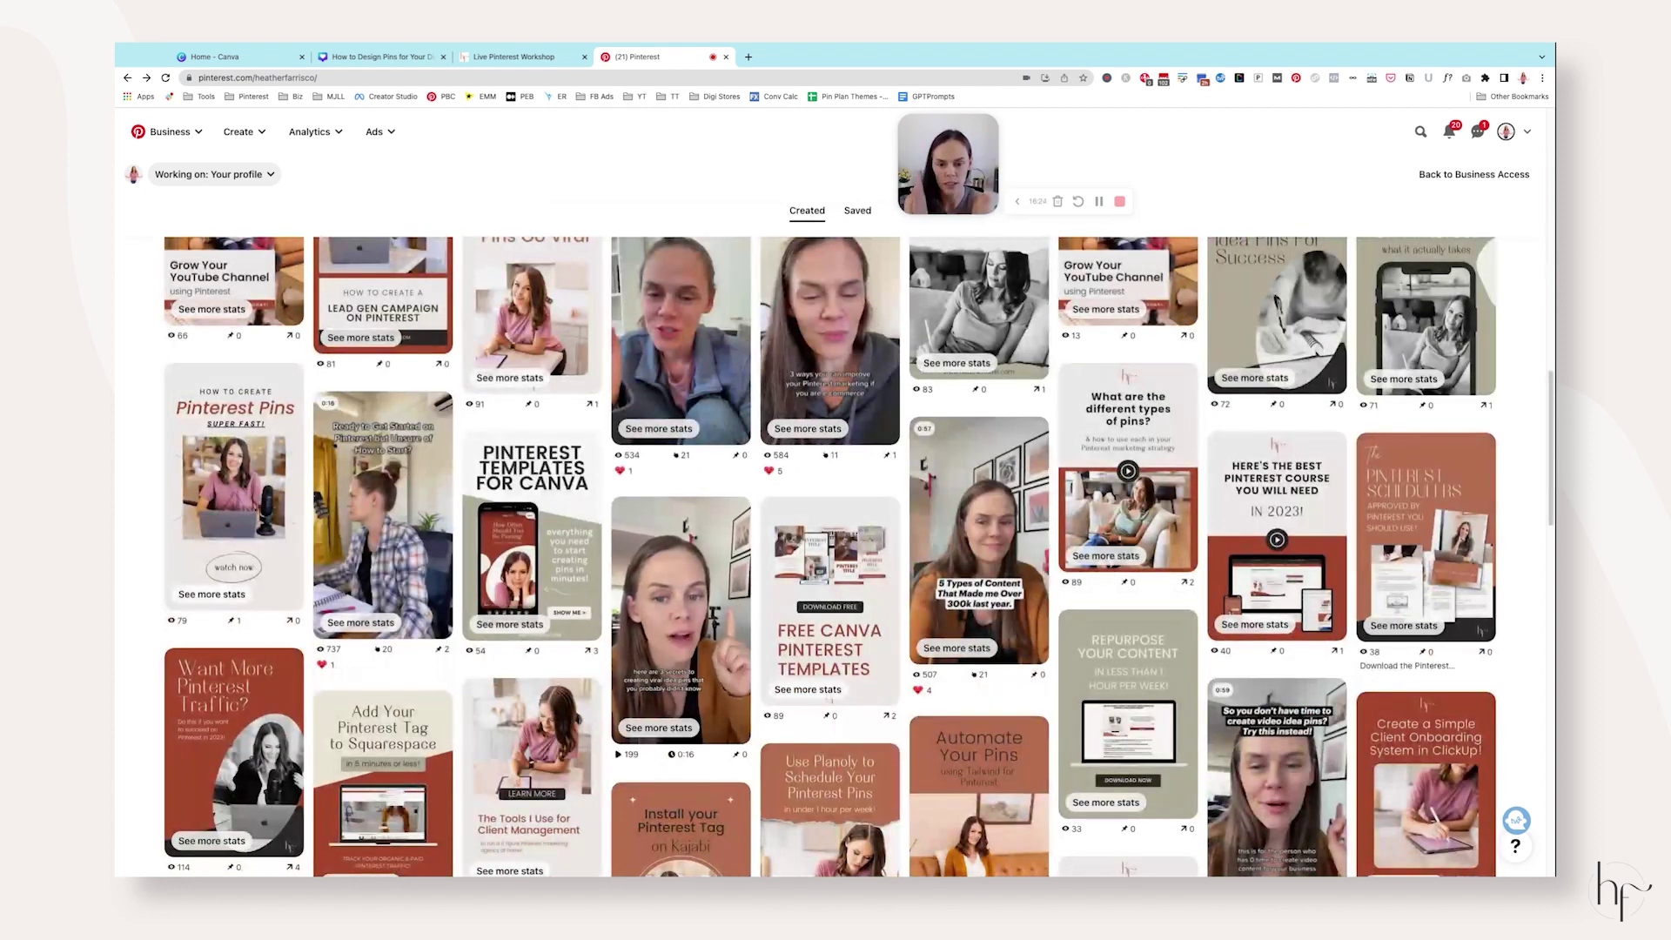
pyautogui.scroll(-3, 894, 504)
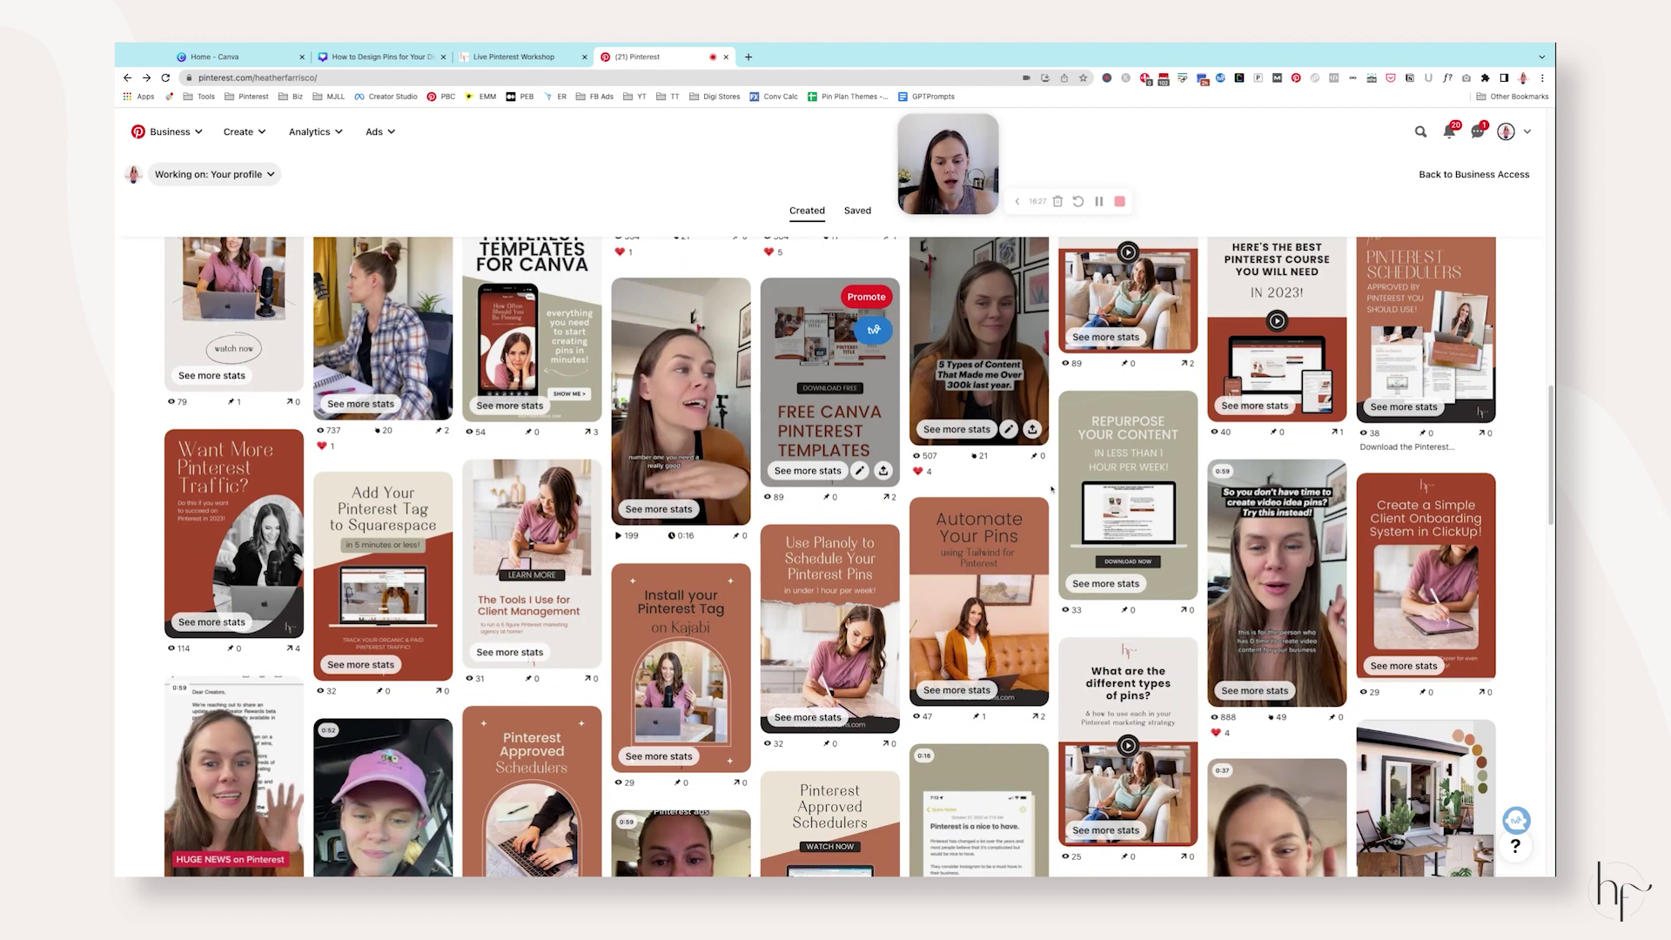
pyautogui.click(1141, 481)
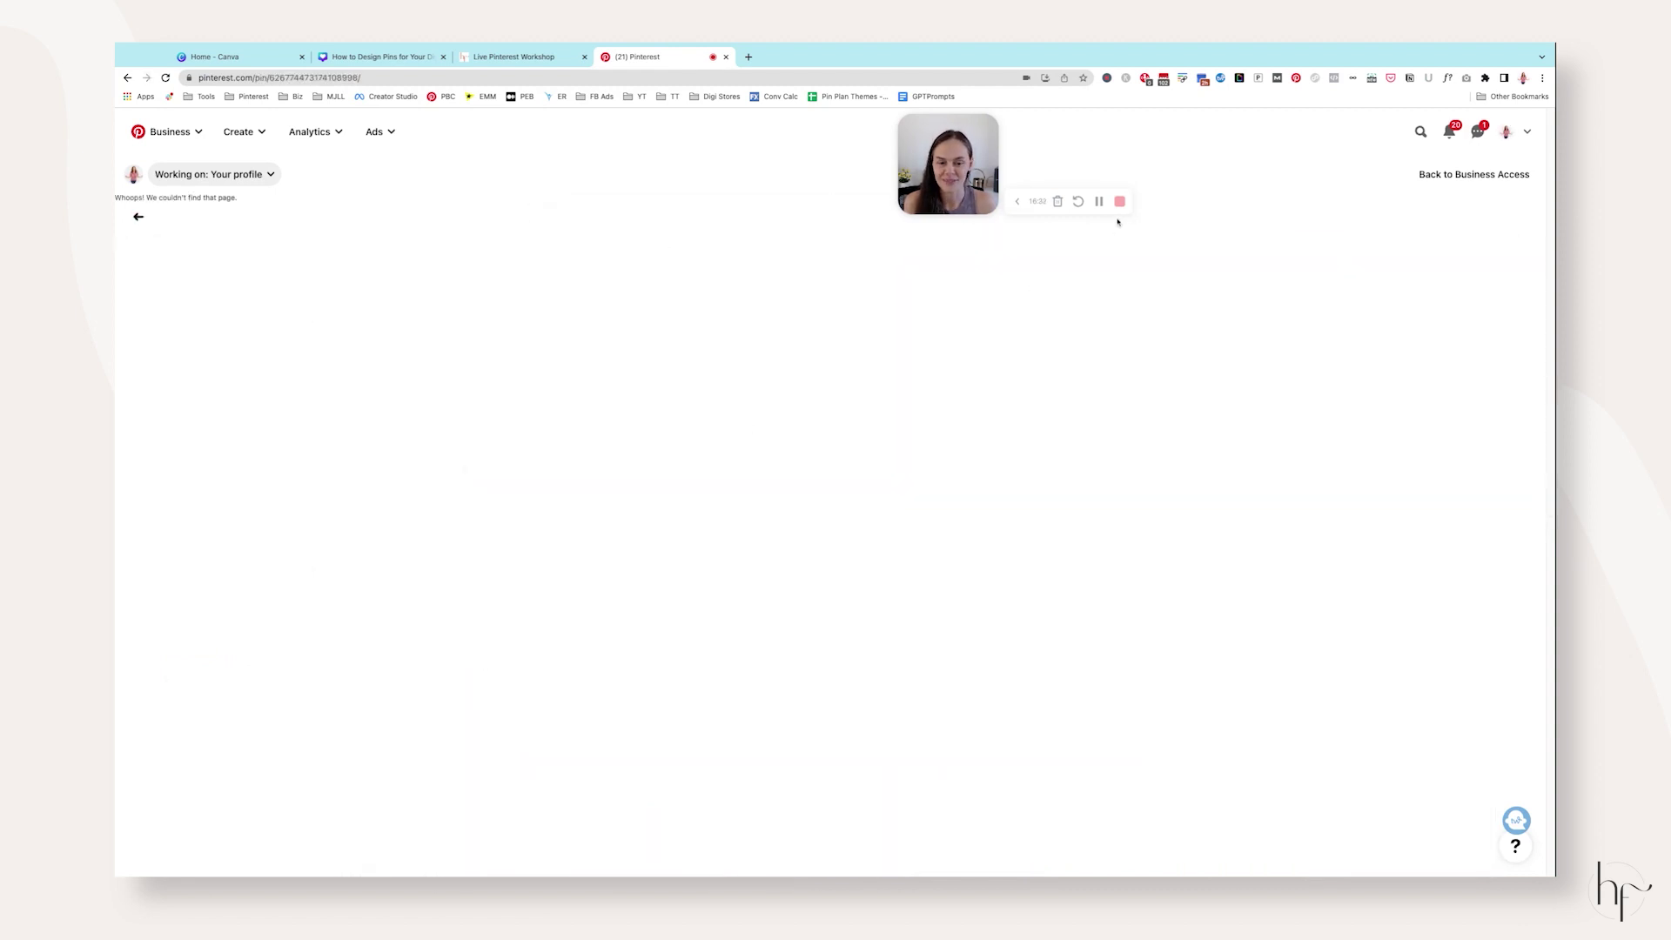
pyautogui.click(249, 128)
# Create a new Pinterest pin from the 30-second pink 'download free' video, preview a later scene, and start adding tags.
pyautogui.click(258, 169)
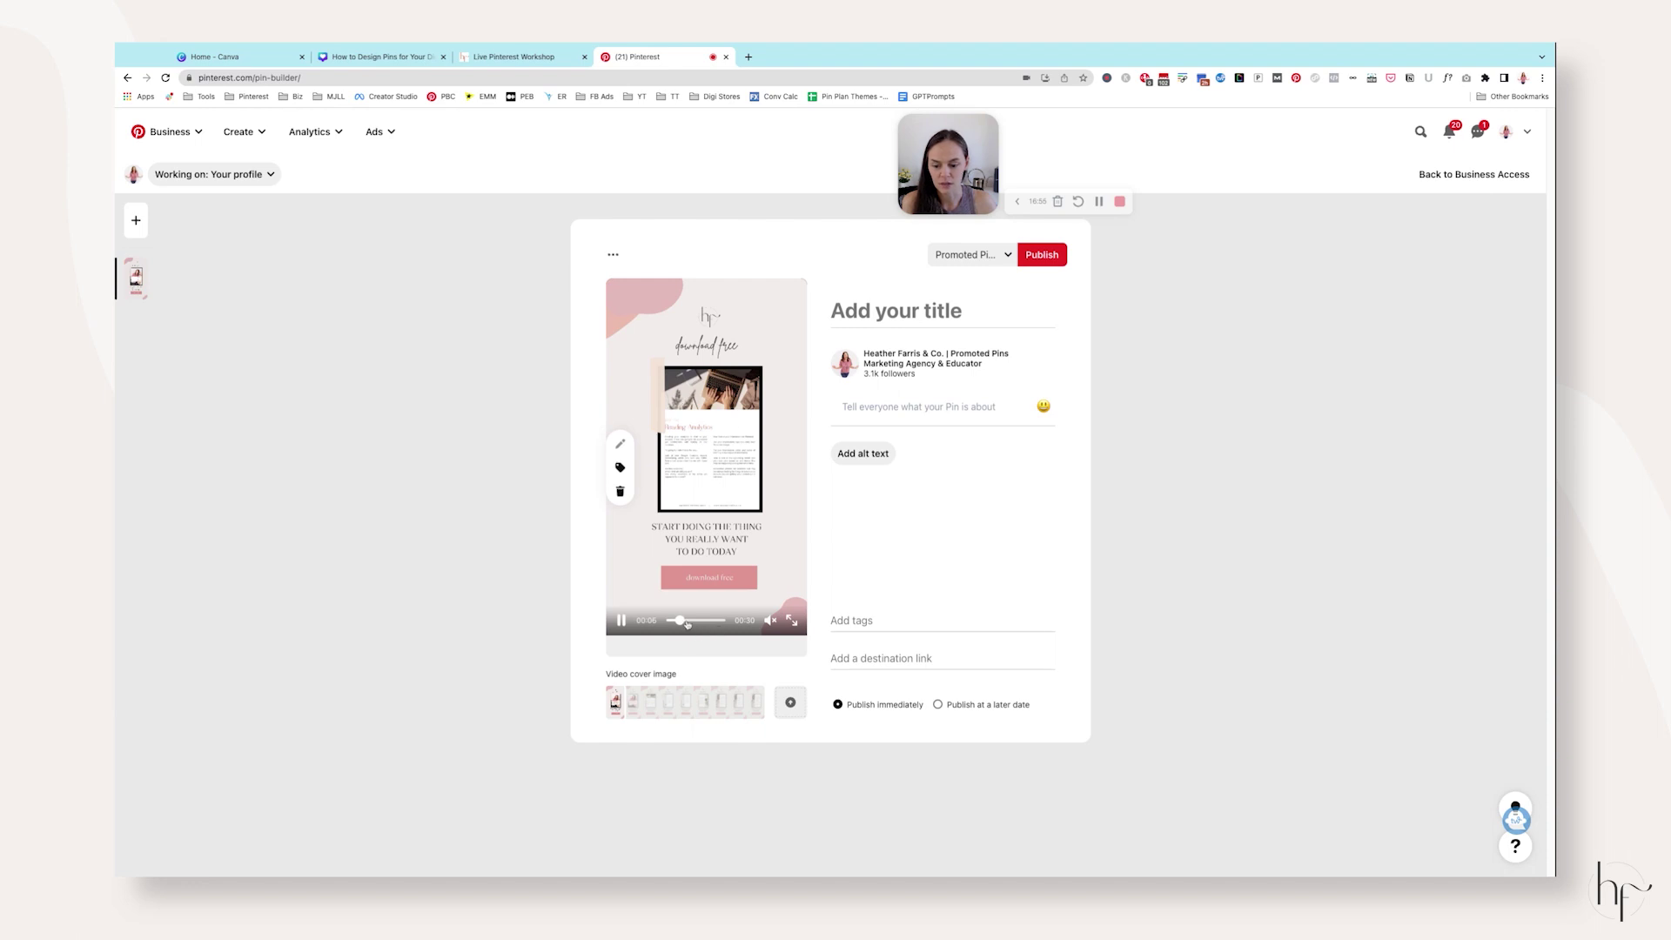
pyautogui.moveTo(697, 624); pyautogui.dragTo(767, 621)
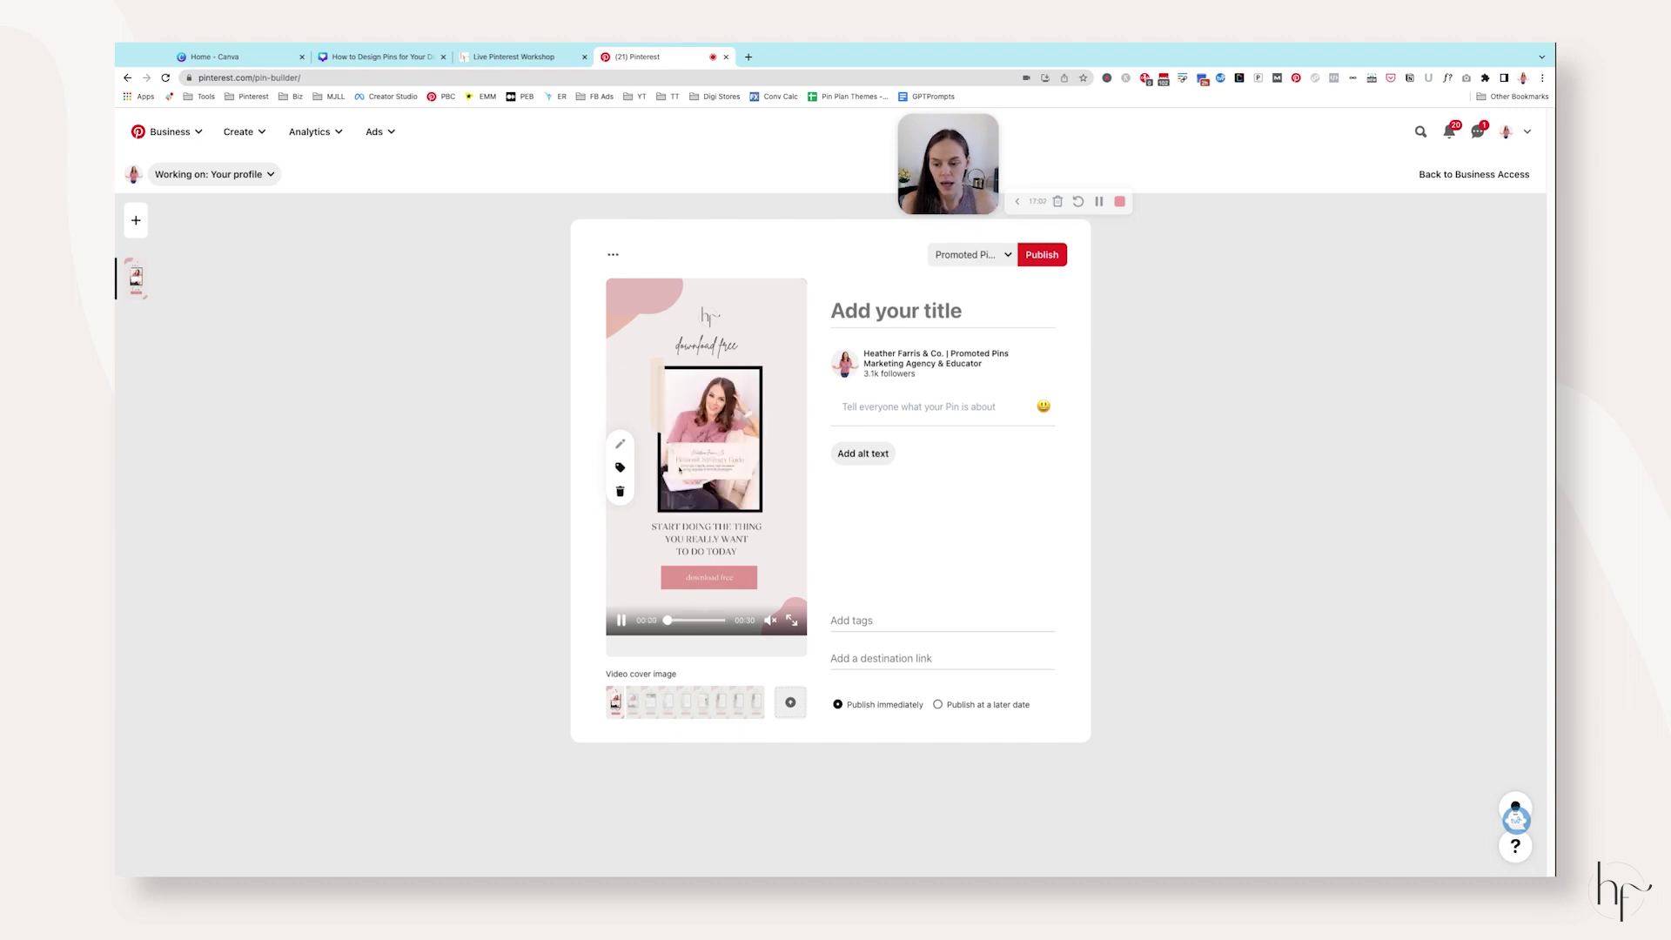
pyautogui.click(905, 618)
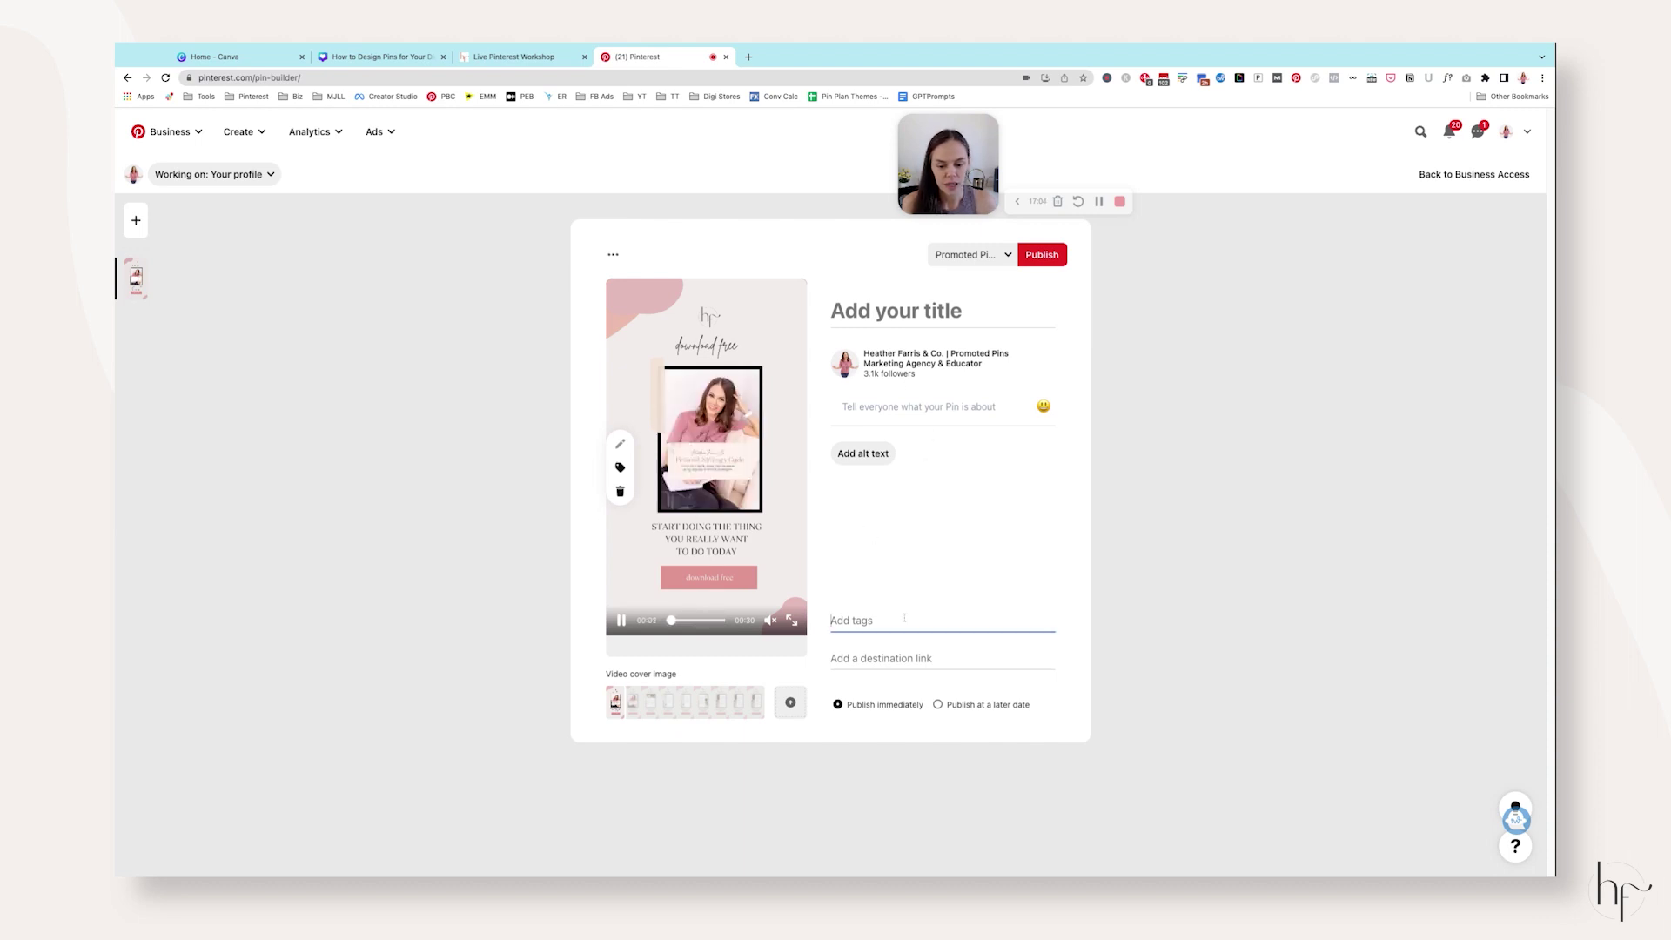